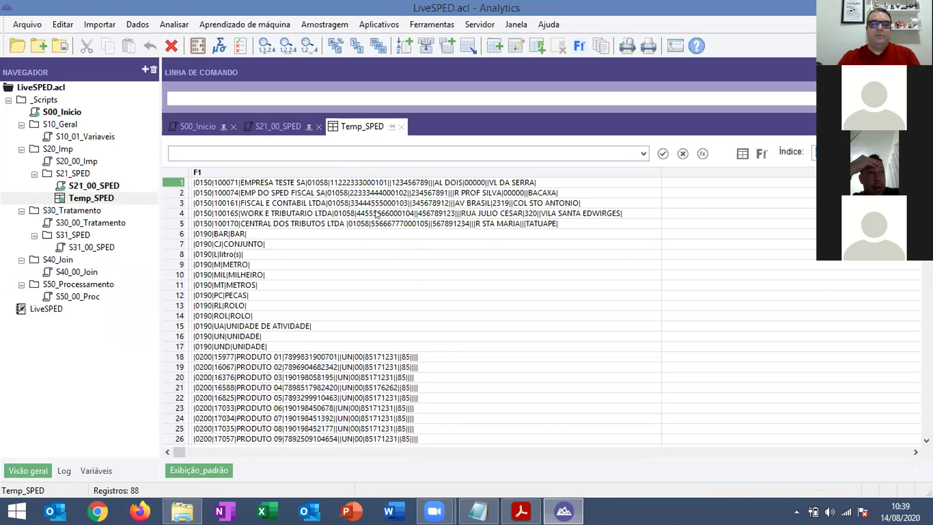
Step: Copy the logged IMPORT PRINT TO Temp_SPED command into script S21_00_SPED, below the comment "Importa os dados do arquivo SPED"
left_click(68, 471)
left_click(61, 161)
right_click(61, 165)
left_click(104, 207)
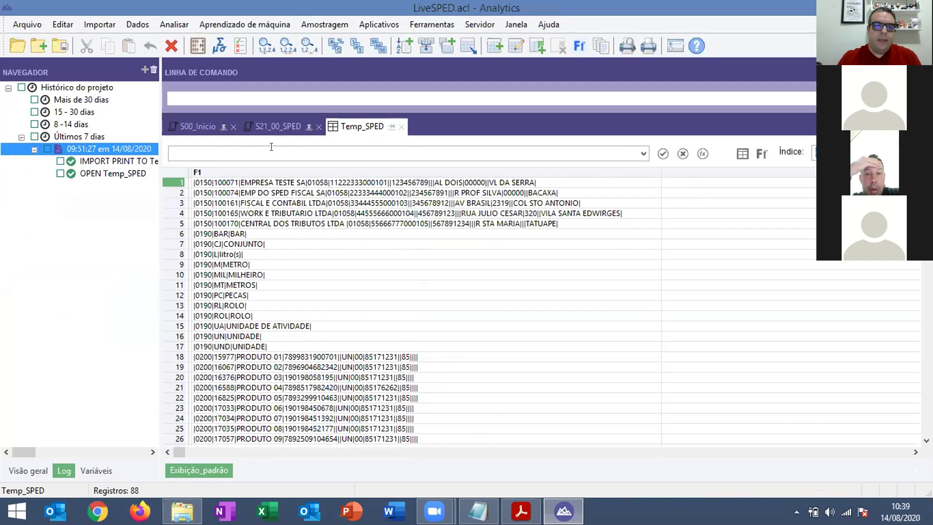
left_click(280, 125)
left_click(306, 411)
key("Return")
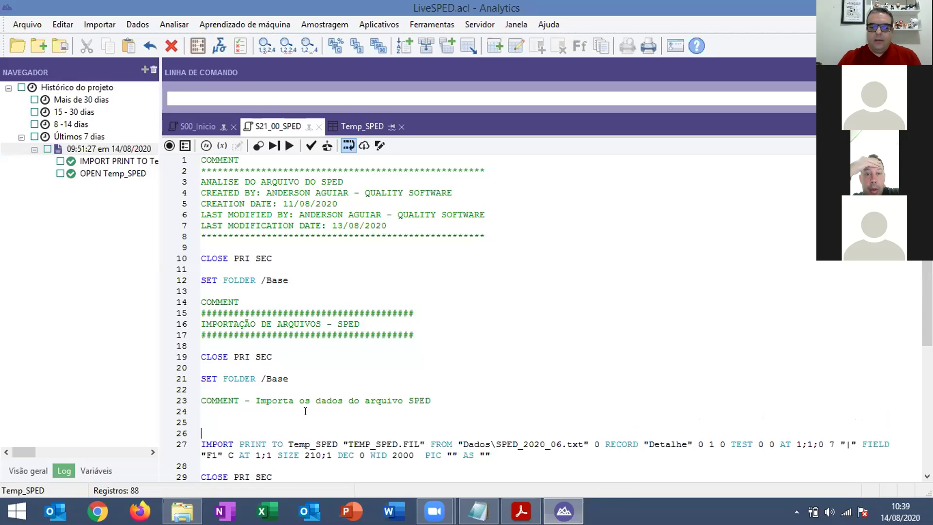
type("IMPORT PRINT TO Temp_SPED \"C:\\Quality\\LiveTecnica\\Live7\\Projeto\\Temp_SPED.FIL\" FROM \"Dados\\SPED_2020_06.txt\" 0 RECORD \"Detalhe\" 0 1 0 TEST 0 0 AT 1;1;0 7 \"|\" FIELD \"F1\" C AT 1;1 SIZE 210;1 DEC 0 WID 2000  PIC \"\" AS \"\"")
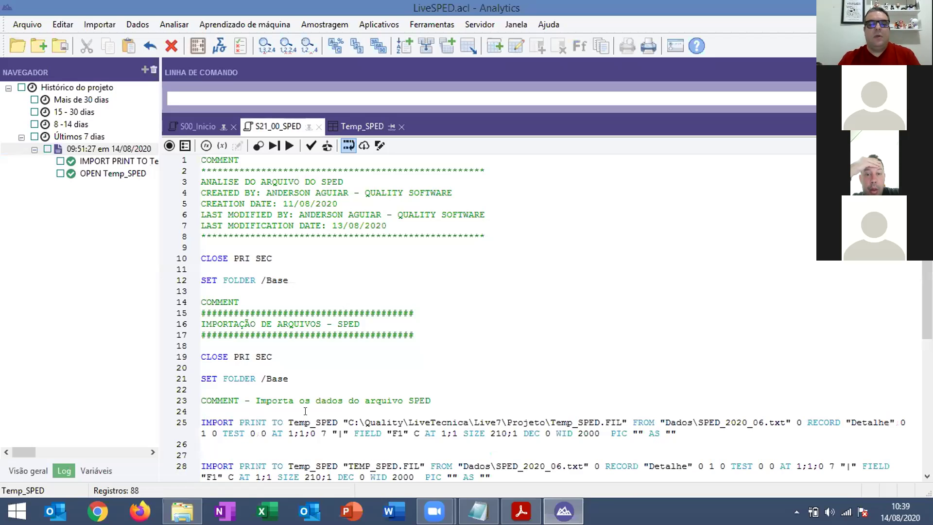
scroll(340, 369, "down", 5)
scroll(377, 323, "up", 1)
scroll(377, 323, "up", 2)
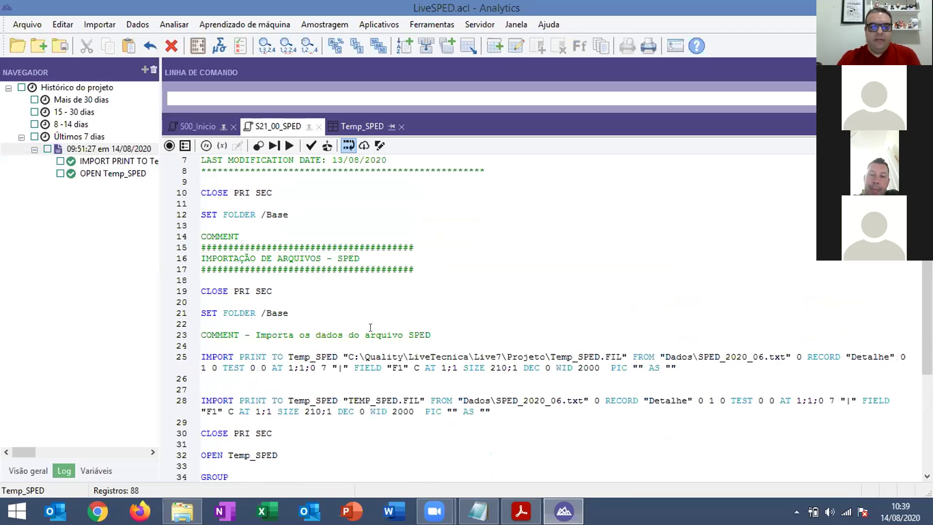
Step: Remove the absolute folder path from the inserted import command, leaving only "Temp_SPED.FIL" as the output file
triple_click(346, 356)
left_click(350, 357)
left_click_drag(349, 357, 549, 357)
key("Delete")
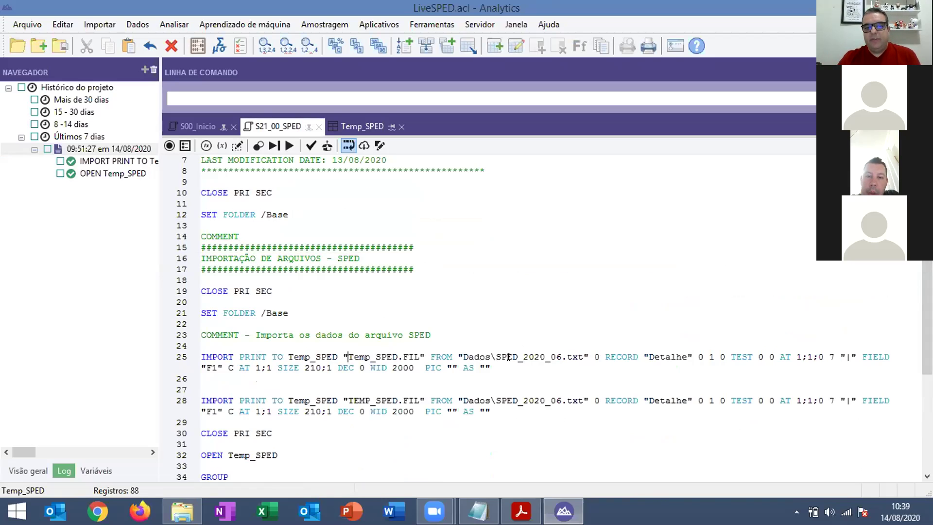
Step: Examine the relative Dados folder in the inserted import command's source path and check the project folder in File Explorer
double_click(476, 356)
right_click(495, 357)
left_click(459, 348)
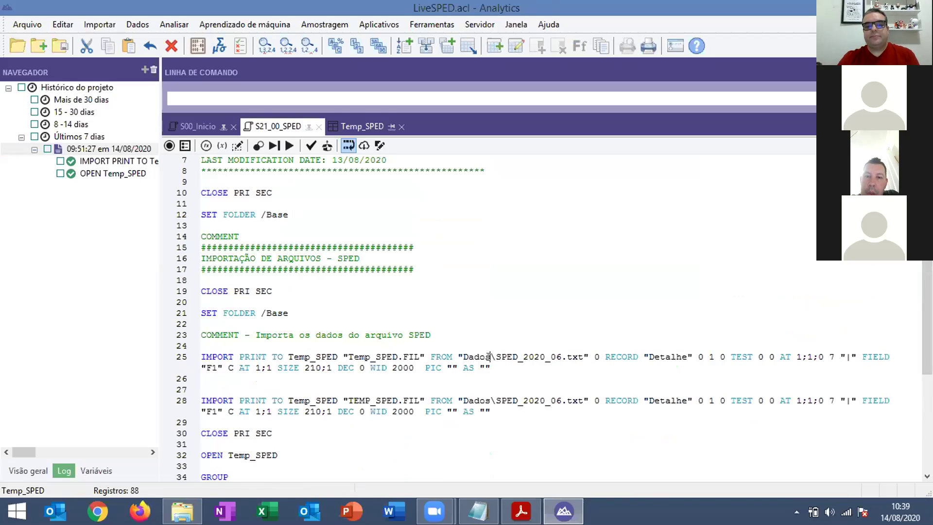
double_click(464, 358)
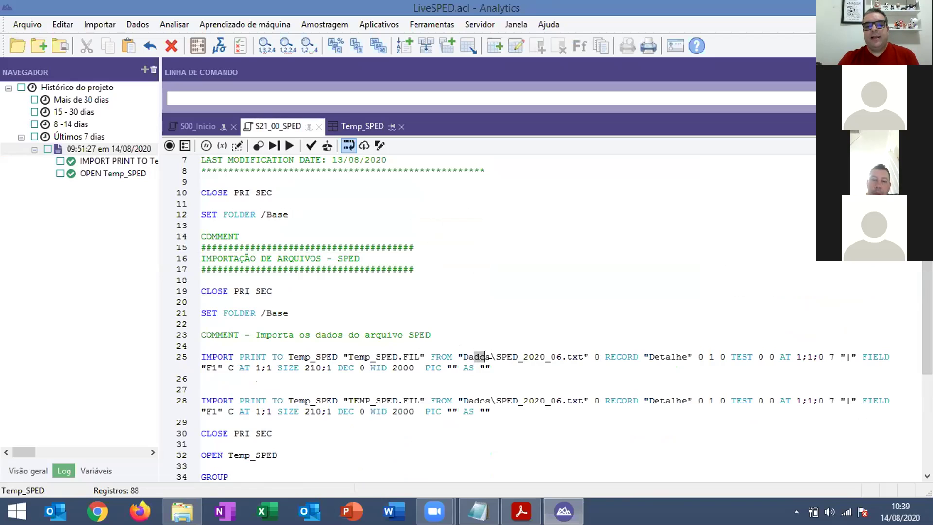
left_click(464, 358)
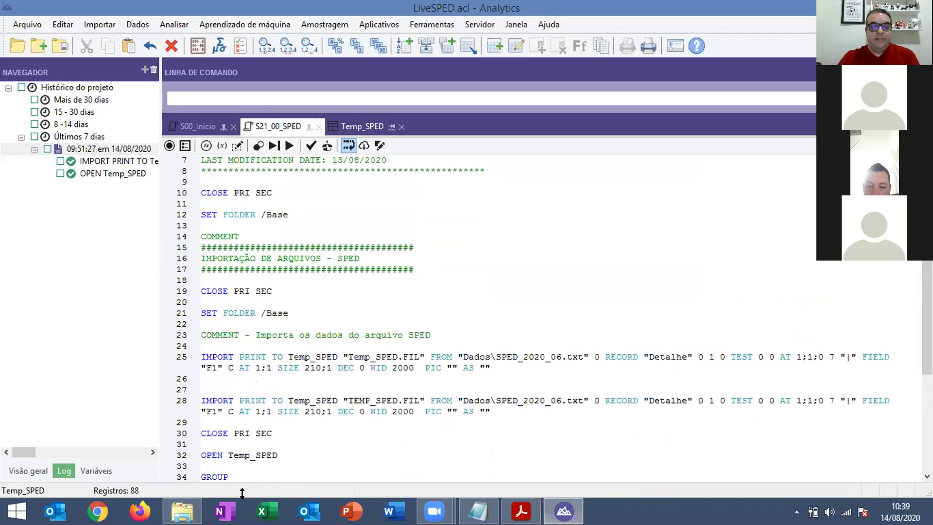
left_click(182, 508)
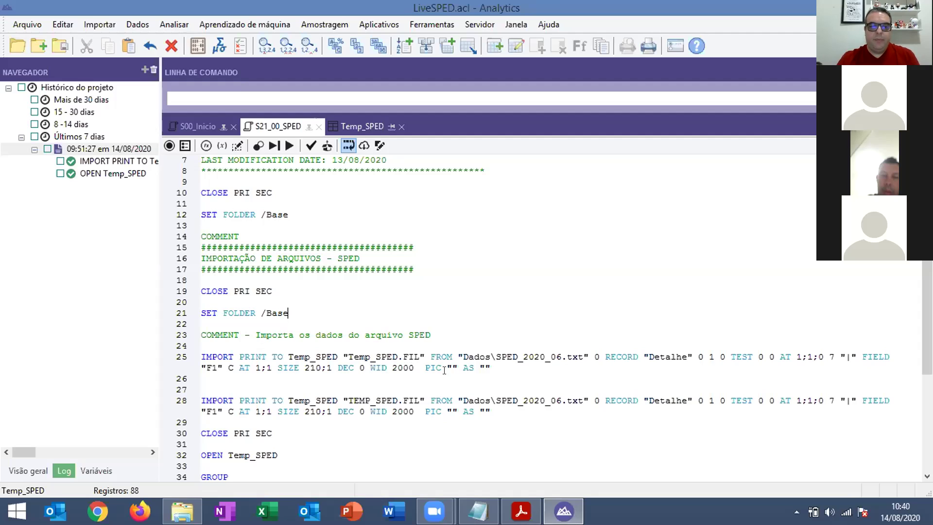
Step: Delete the inserted duplicate import command and its spare blank lines, keeping the script's original IMPORT PRINT command
left_click_drag(511, 370, 201, 346)
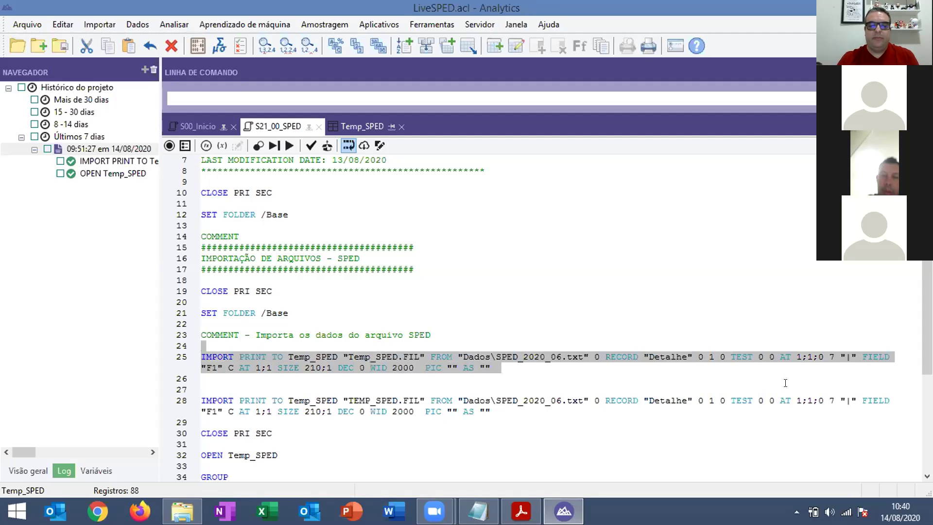
key("Delete")
key("Delete")
key("Delete")
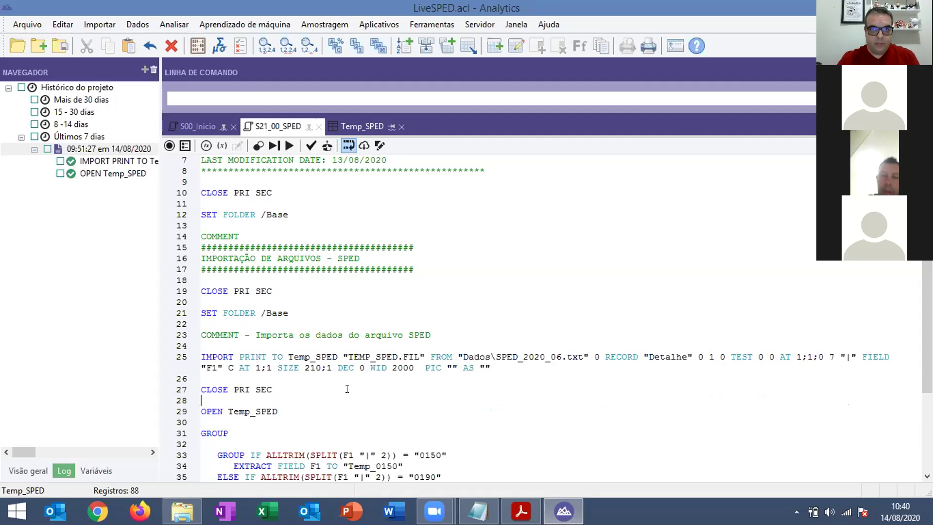
Step: Copy the nested GROUP IF conditions with their EXTRACT lines, remove them from the script, and highlight the outer GROUP and END
scroll(347, 388, "down", 4)
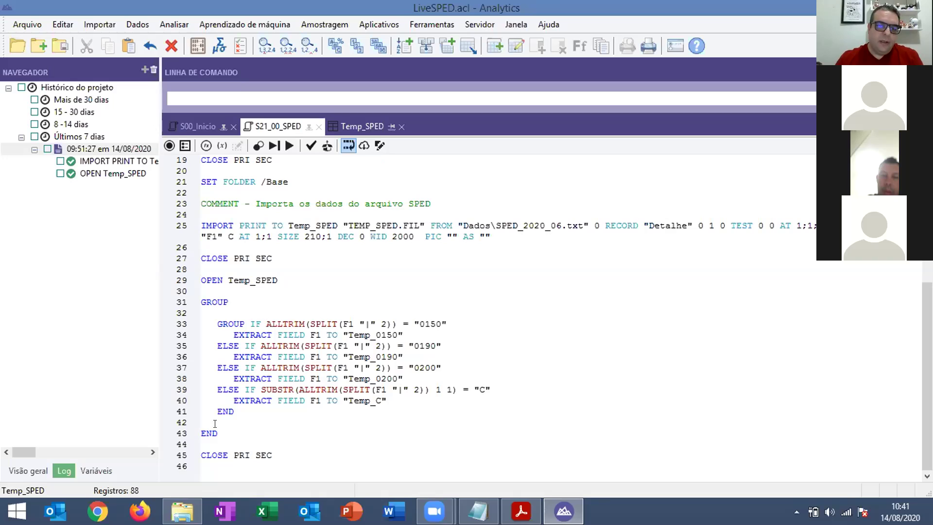
left_click_drag(234, 411, 167, 327)
key("ctrl+c")
key("Delete")
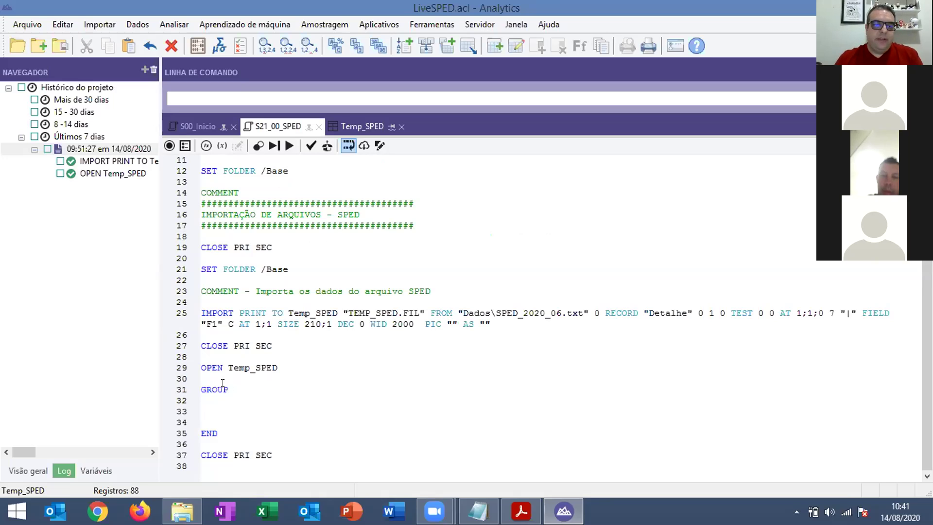
left_click_drag(228, 387, 202, 383)
left_click_drag(225, 432, 201, 432)
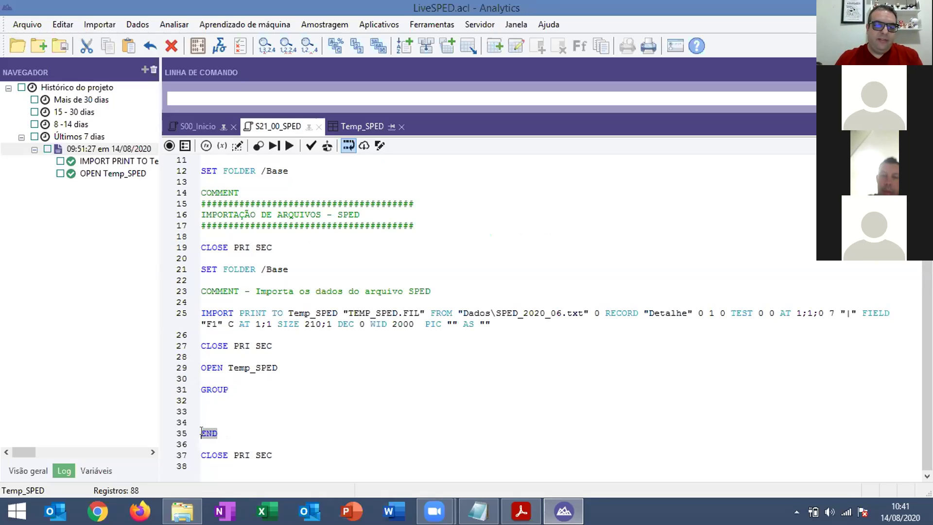
left_click(222, 409)
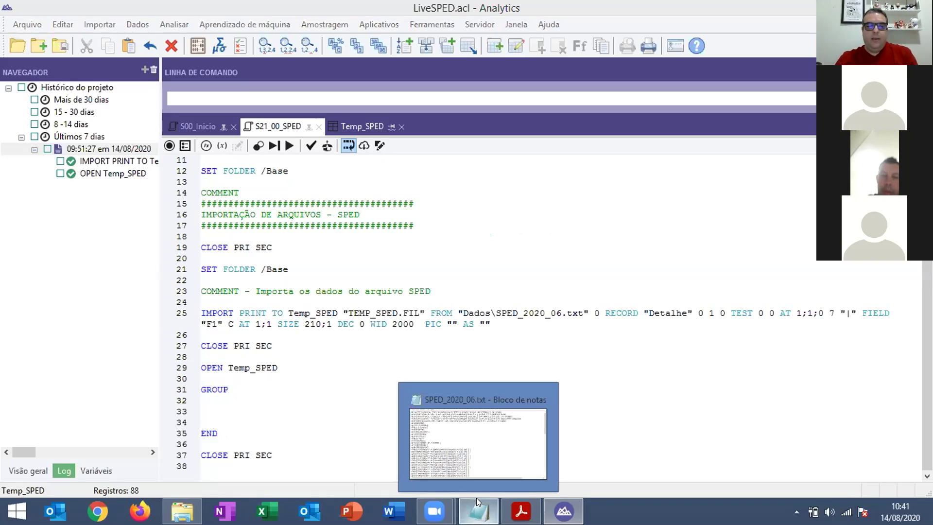
Step: Review the source records of SPED_2020_06.txt in Notepad and the imported records in the Temp_SPED table
key("alt+Tab")
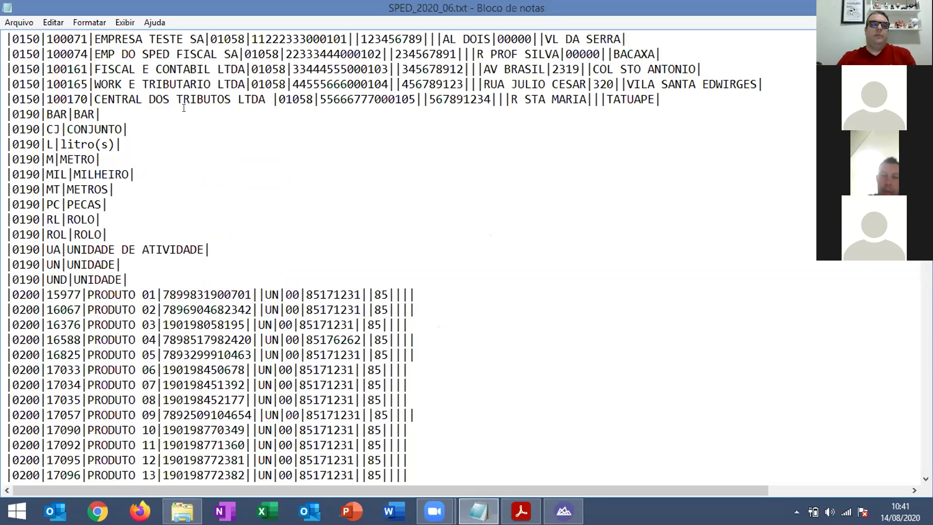
key("alt+Tab")
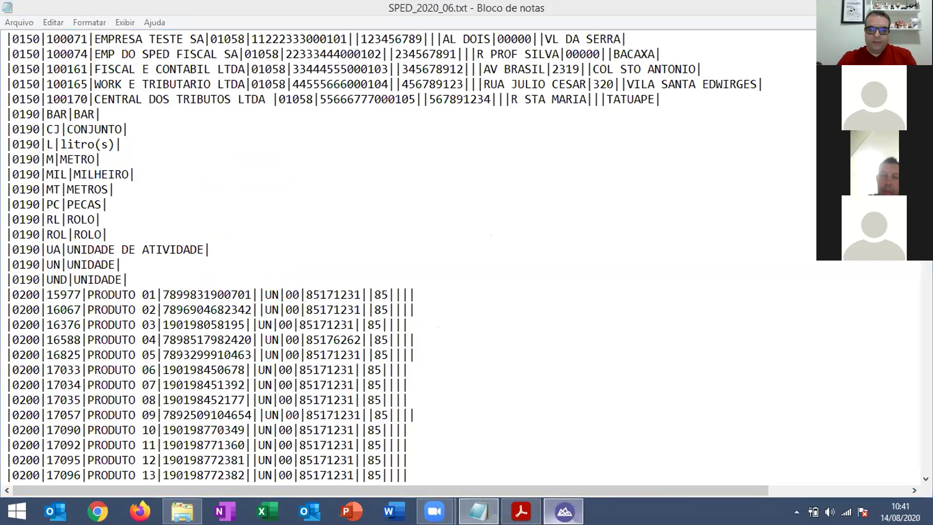
left_click(361, 125)
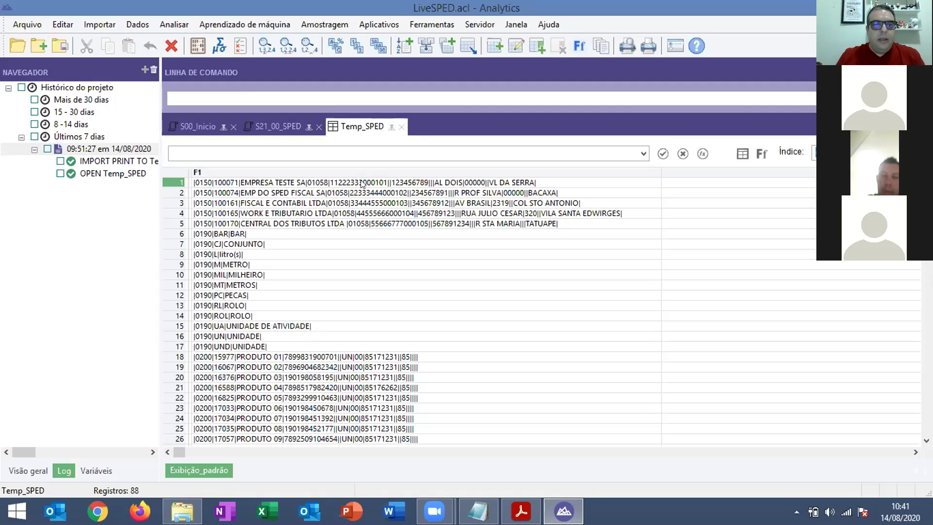
Step: Paste the nested GROUP IF block back between GROUP and END in script S21_00_SPED
left_click(286, 131)
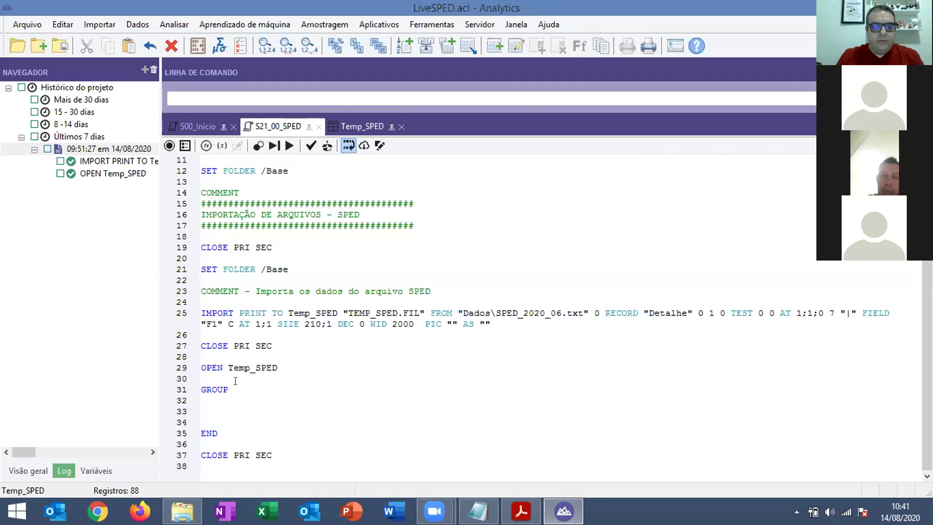
key("ctrl+v")
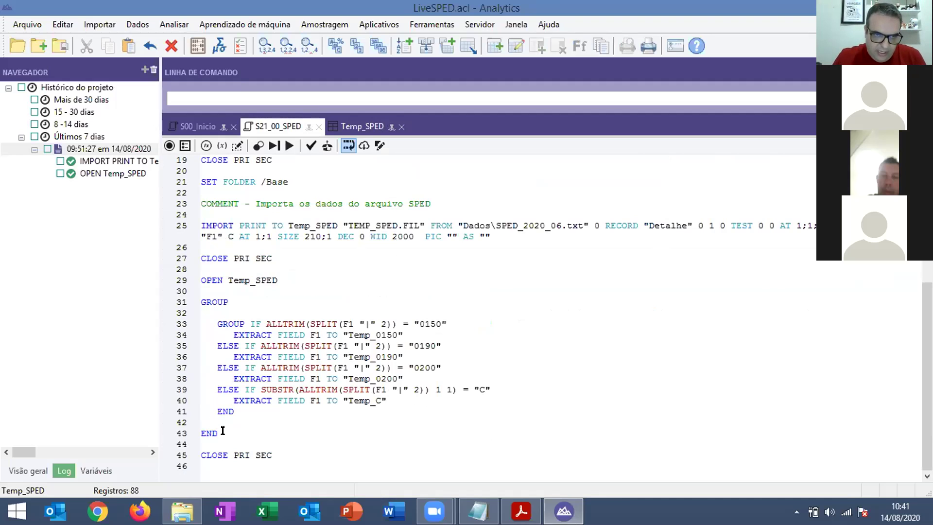
Step: Step through the first three records of the Temp_SPED table one by one
left_click(360, 122)
left_click(213, 182)
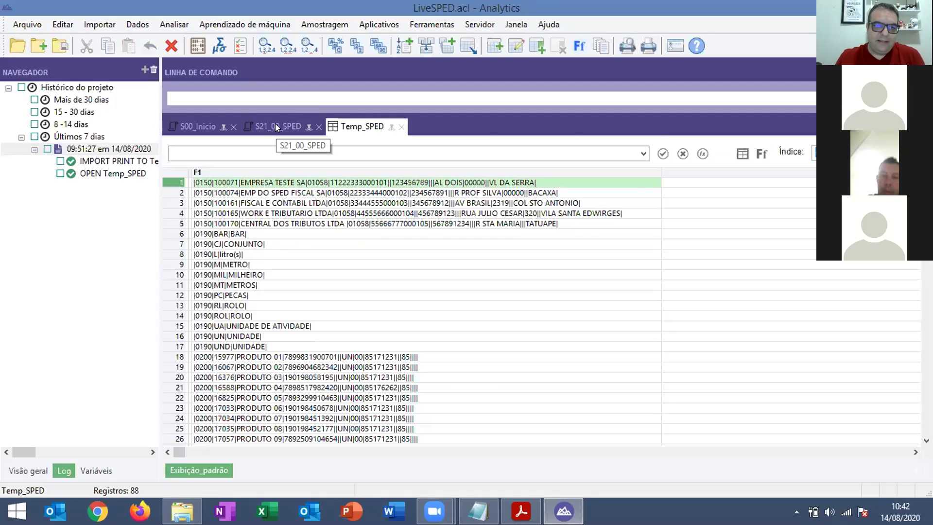
left_click(259, 194)
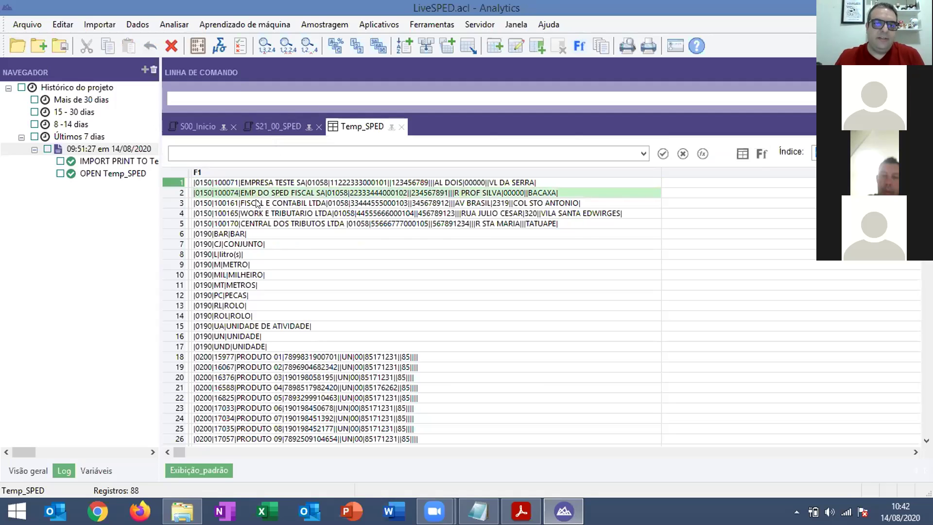
left_click(258, 203)
Step: Examine the whole GROUP block in S21_00_SPED against the Temp_SPED table, focusing on the SPLIT(F1 "|" 2) expression
left_click(280, 127)
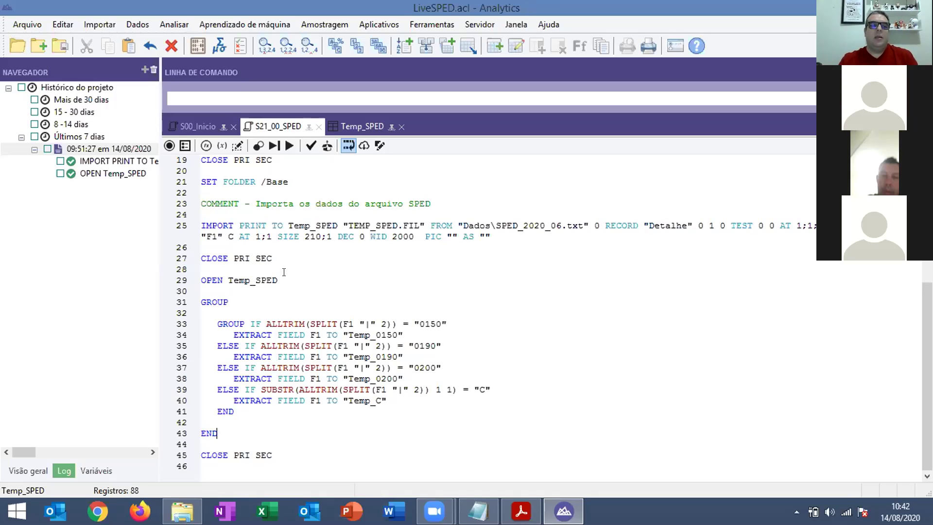
left_click_drag(216, 433, 201, 302)
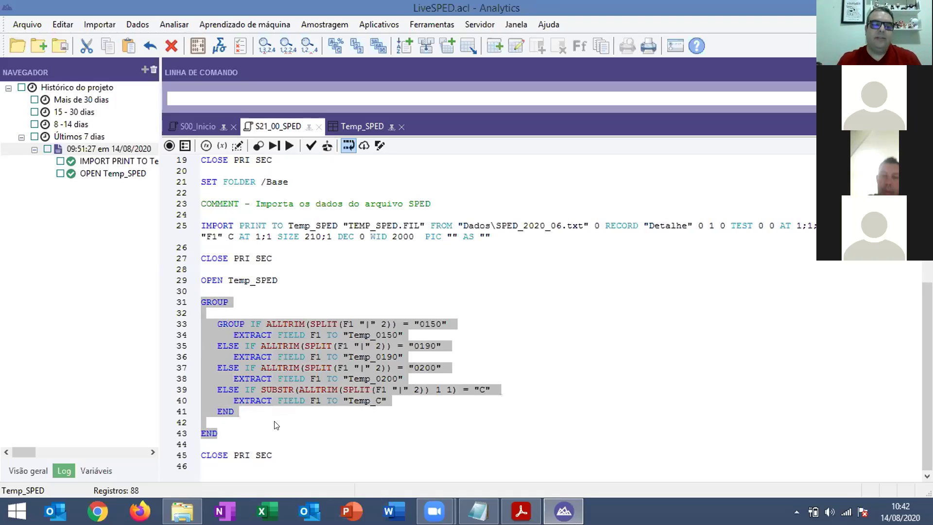
left_click(259, 426)
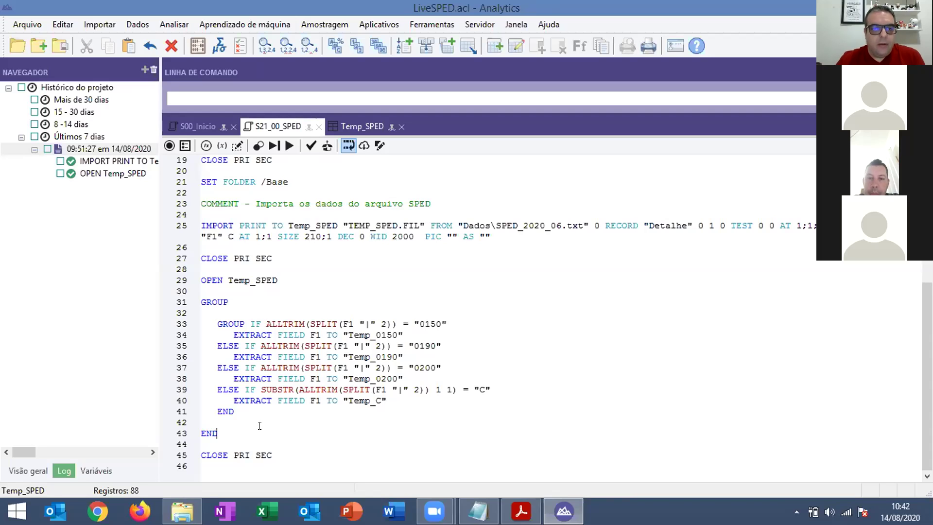
left_click(361, 124)
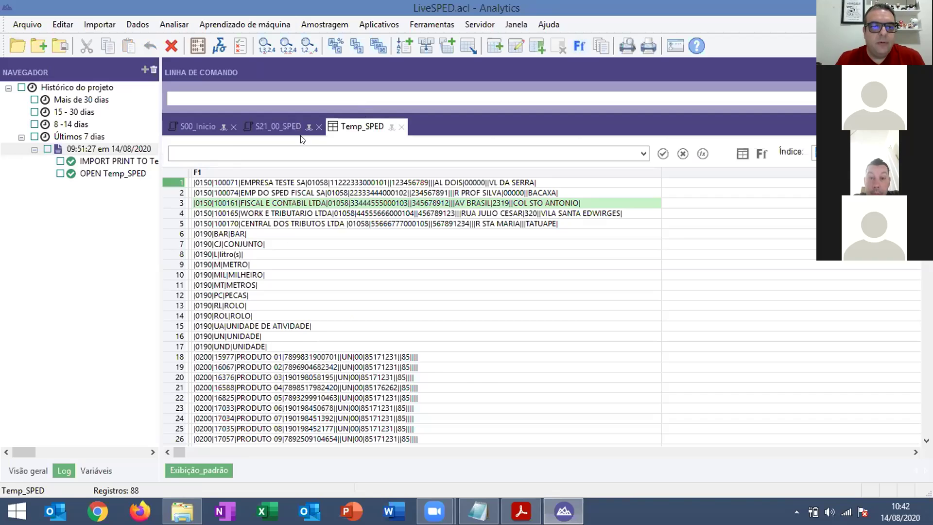
left_click(281, 127)
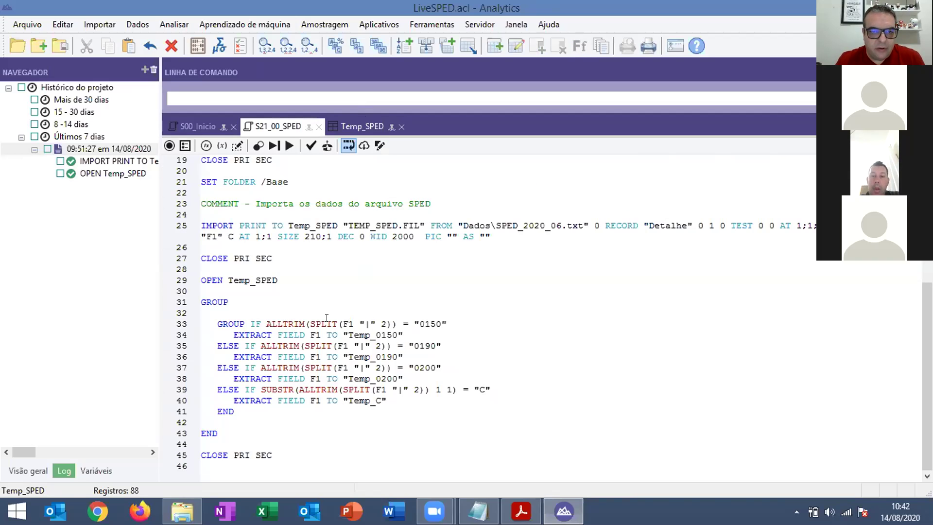
left_click_drag(310, 323, 391, 322)
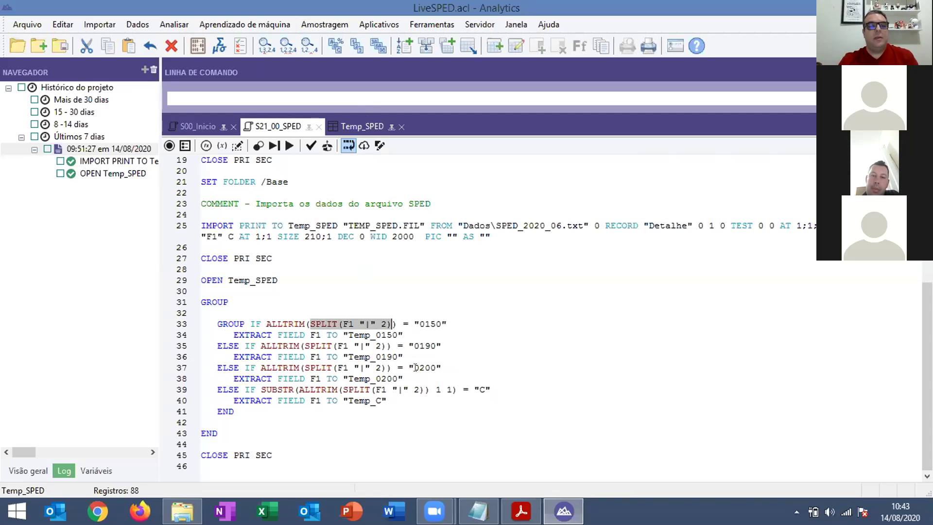
Step: Compare the Temp_SPED records with the record 0150 field layout in the EFD guide in Adobe Acrobat Reader
left_click(353, 125)
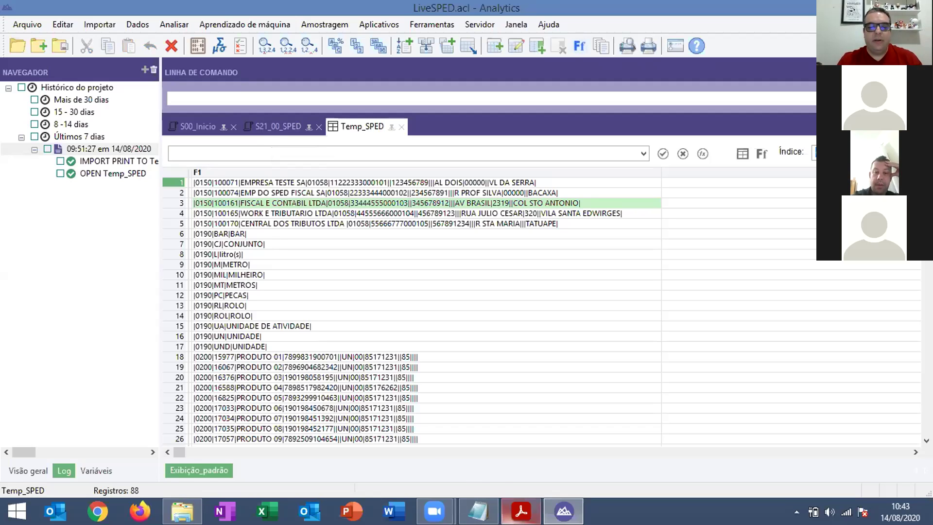
key("alt+Tab")
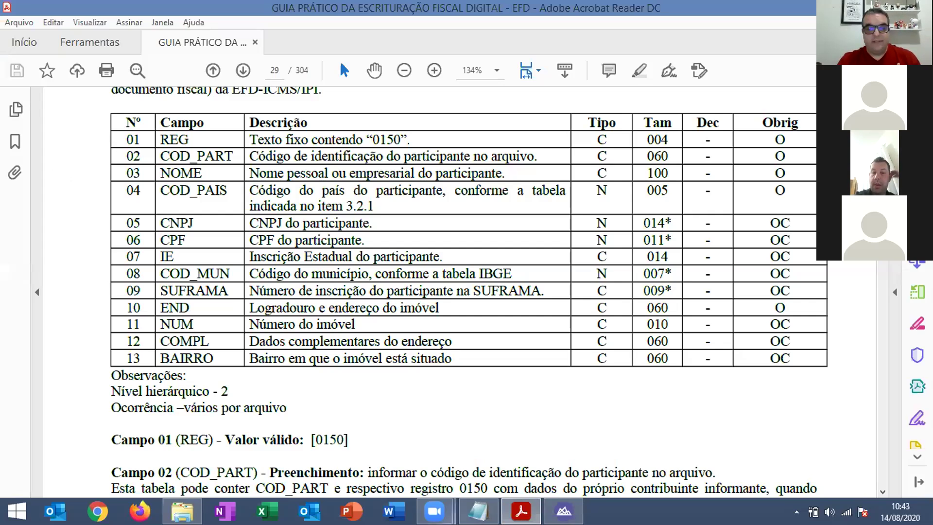
key("alt+Tab")
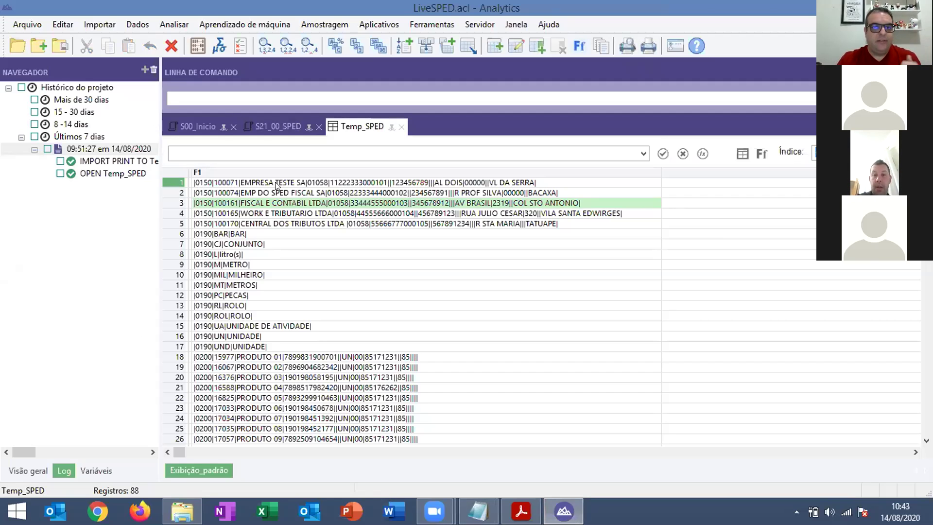
Step: Examine the "0150" condition in S21_00_SPED and the EXTRACT lines for Temp_0150 and Temp_0190
left_click(285, 127)
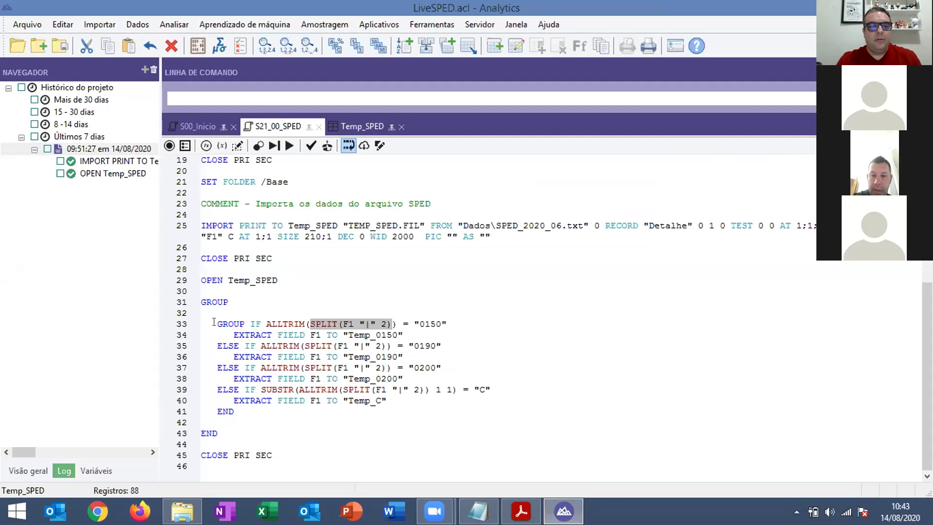
left_click_drag(212, 321, 442, 324)
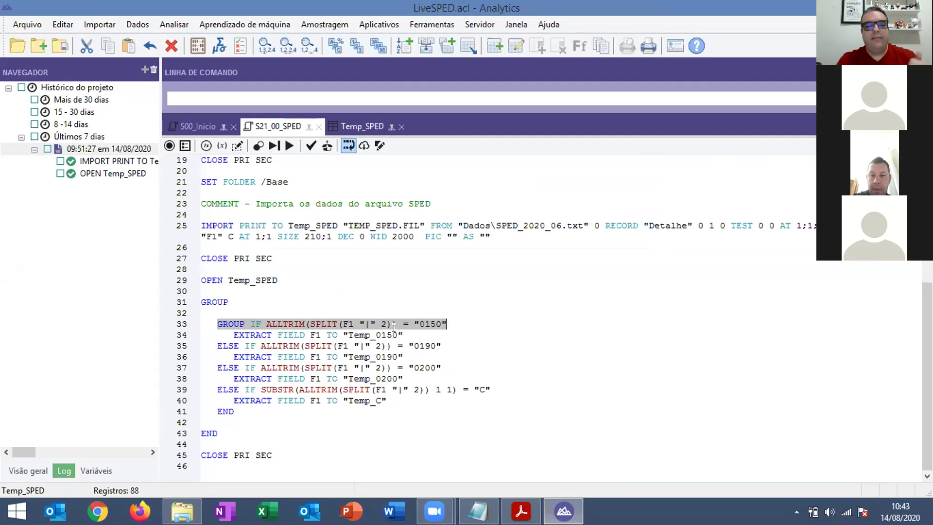
left_click_drag(404, 335, 227, 332)
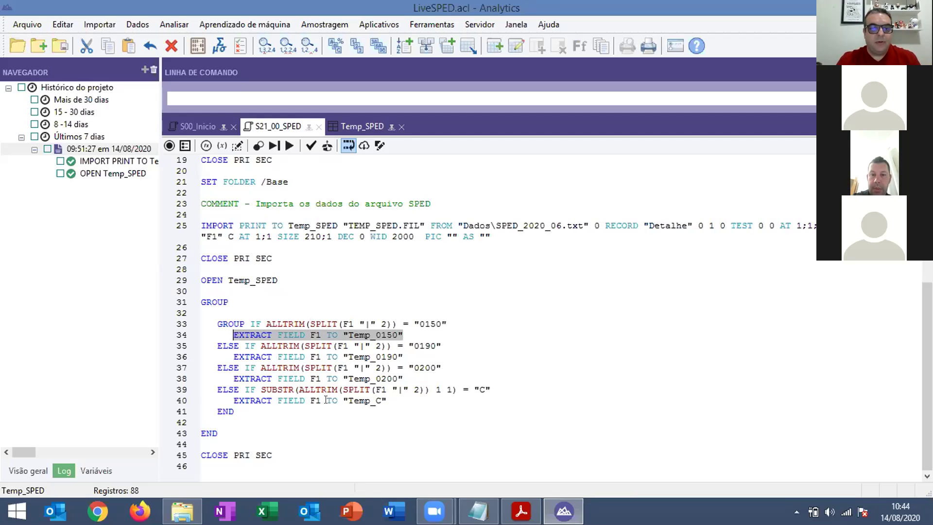
left_click(404, 360)
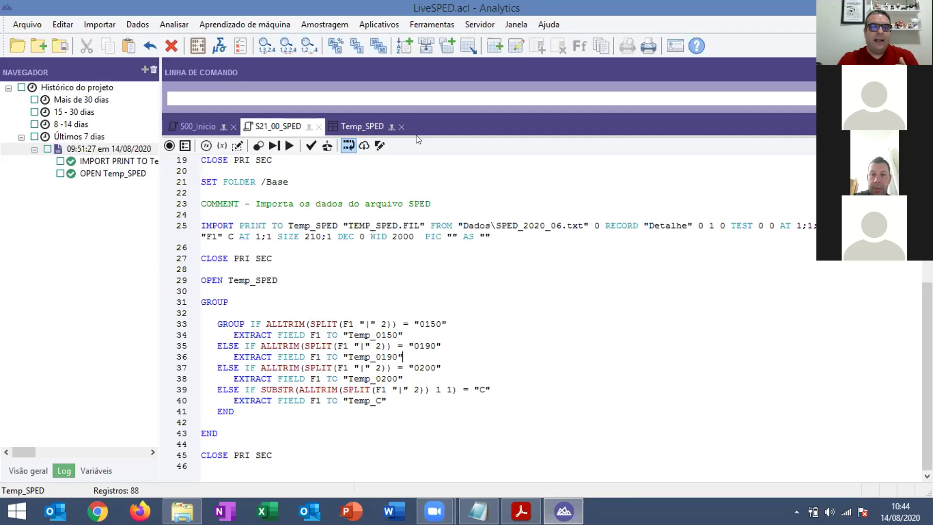
Step: Compare the 0150 records in Temp_SPED with the EXTRACT lines for Temp_0150, Temp_0200 and Temp_C in S21_00_SPED
left_click(350, 126)
left_click_drag(259, 183, 257, 224)
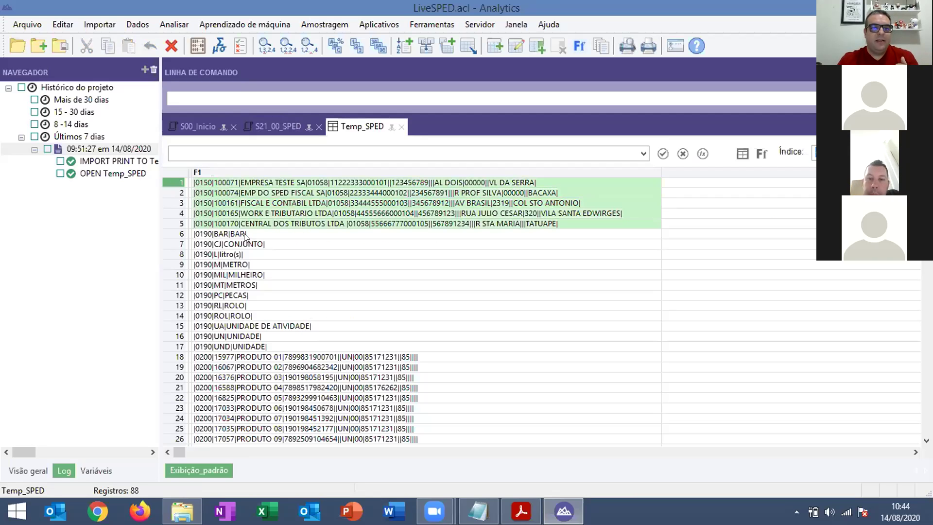
left_click(280, 128)
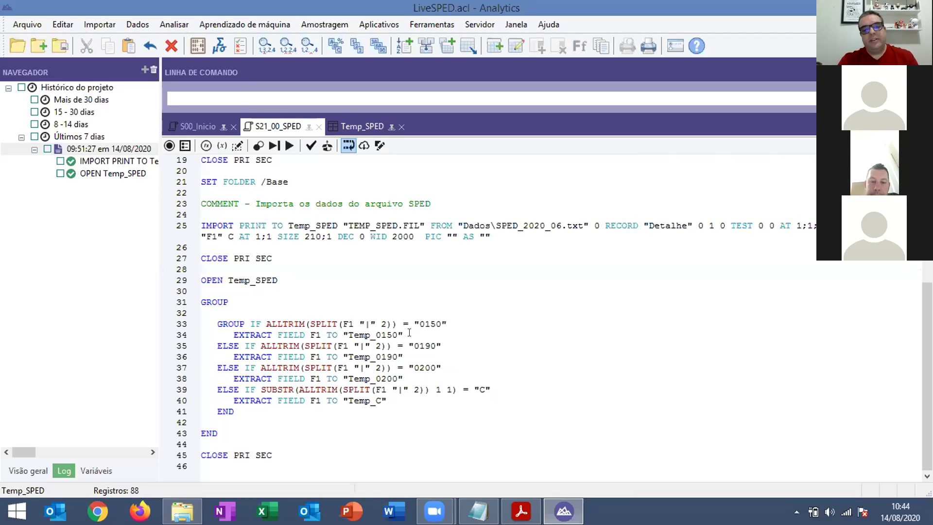
left_click(355, 125)
left_click(284, 125)
left_click(413, 378)
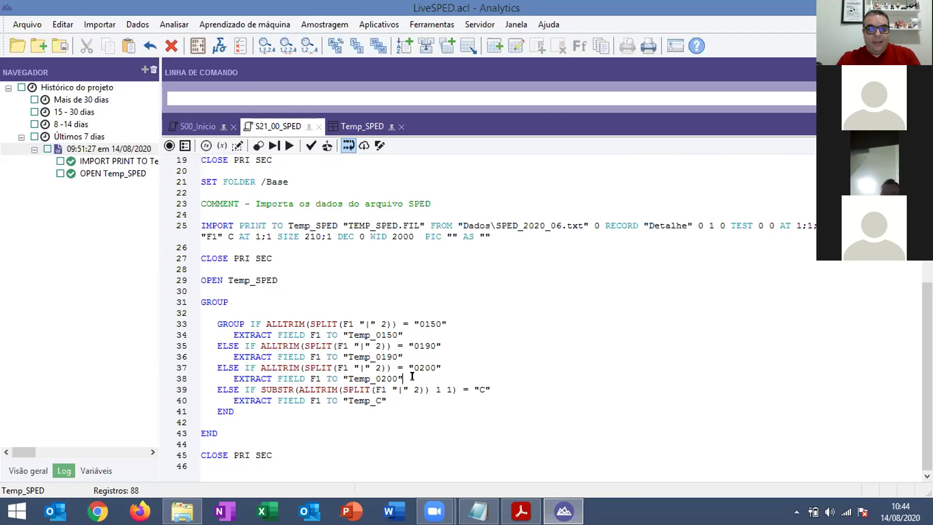
left_click(413, 400)
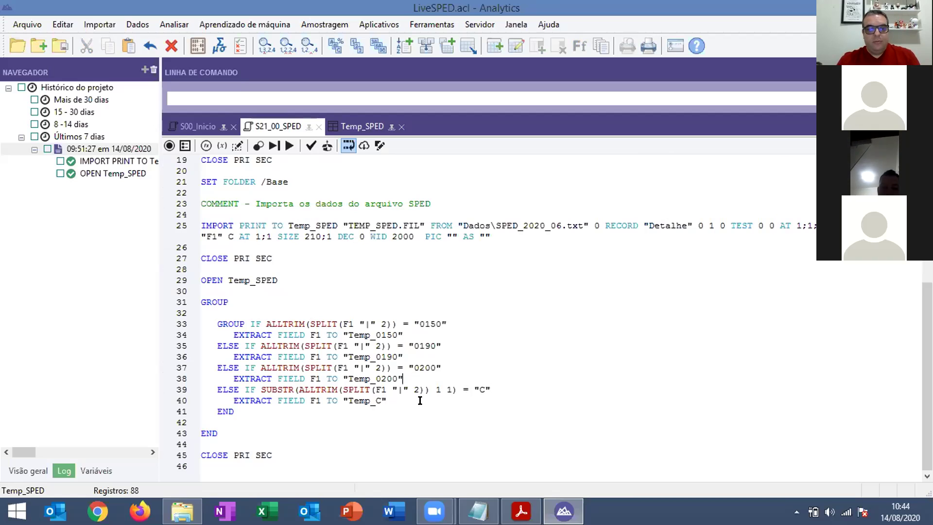
Step: Examine the 0200 and block C records in Temp_SPED and in the source file SPED_2020_06.txt in Notepad
left_click(353, 124)
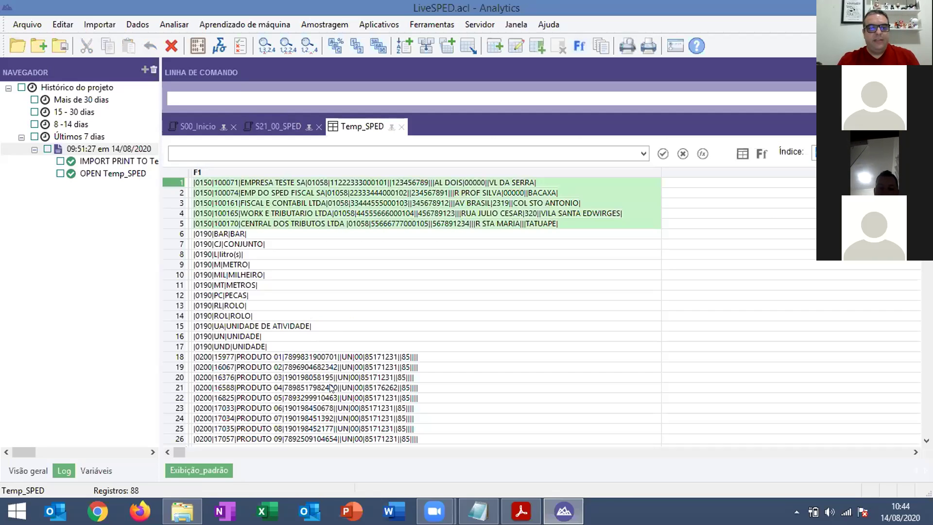
scroll(331, 340, "down", 7)
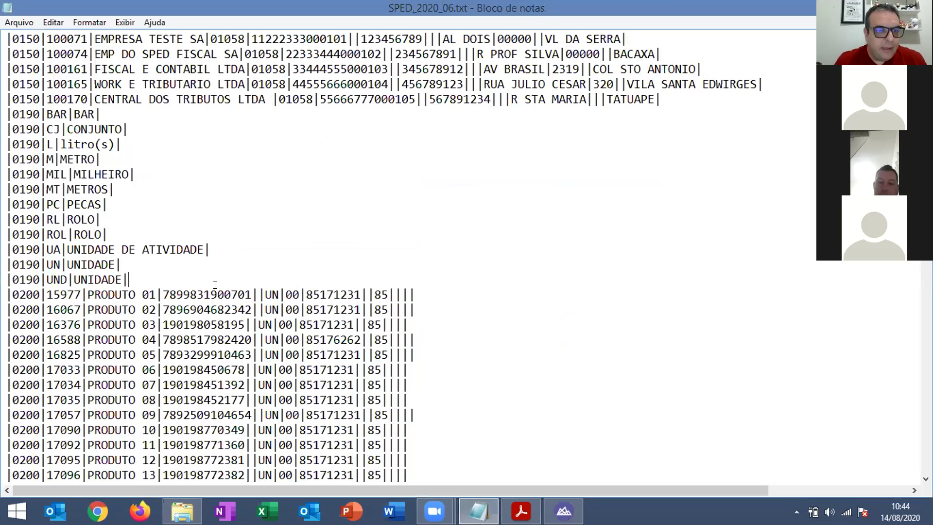
scroll(205, 282, "down", 4)
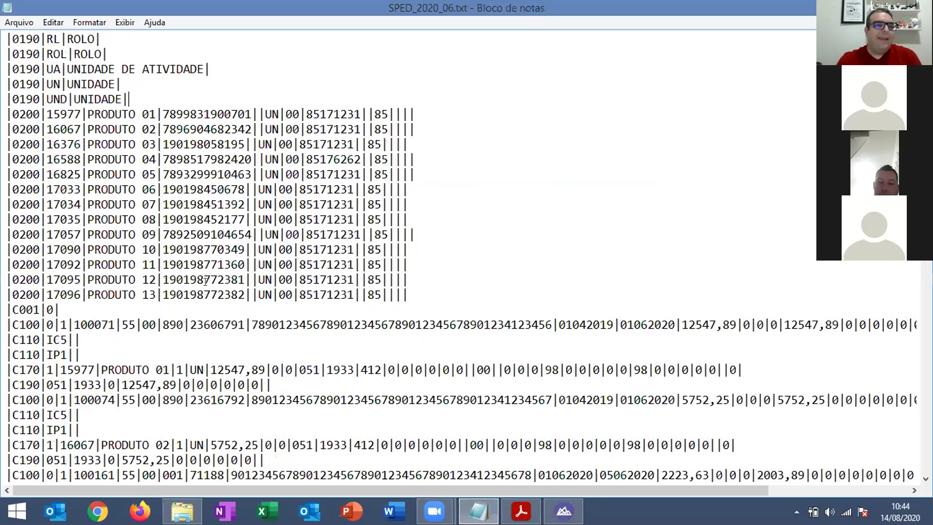
scroll(206, 287, "down", 4)
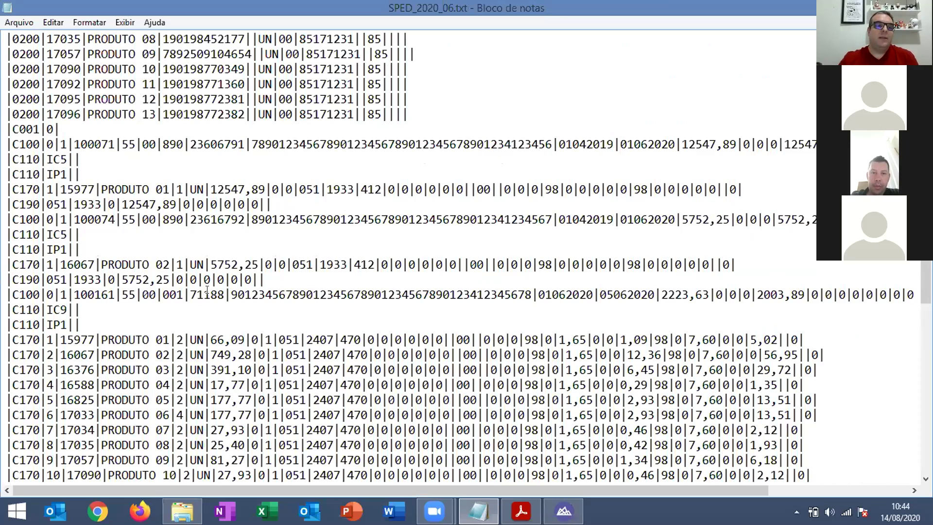
scroll(66, 146, "down", 4)
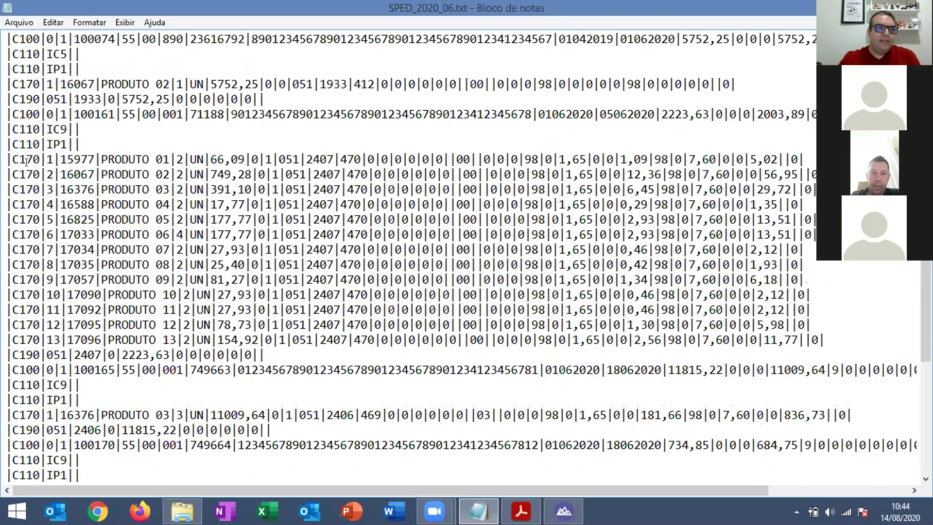
Step: Set off the C100 block of participant 100161 in SPED_2020_06.txt with two blank lines before it and two after its C190 record
scroll(92, 157, "up", 1)
left_click(271, 141)
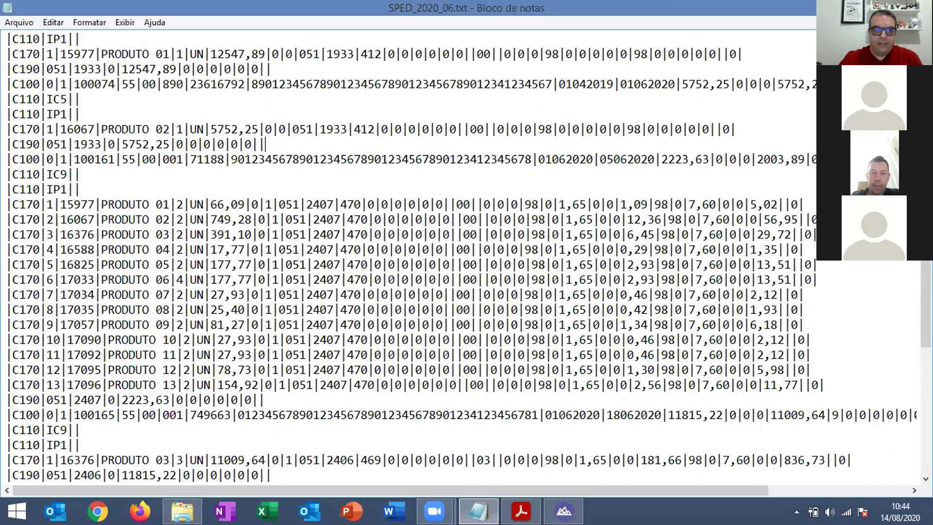
key("Return")
key("Return")
scroll(158, 338, "down", 2)
left_click(272, 339)
key("Return")
key("Return")
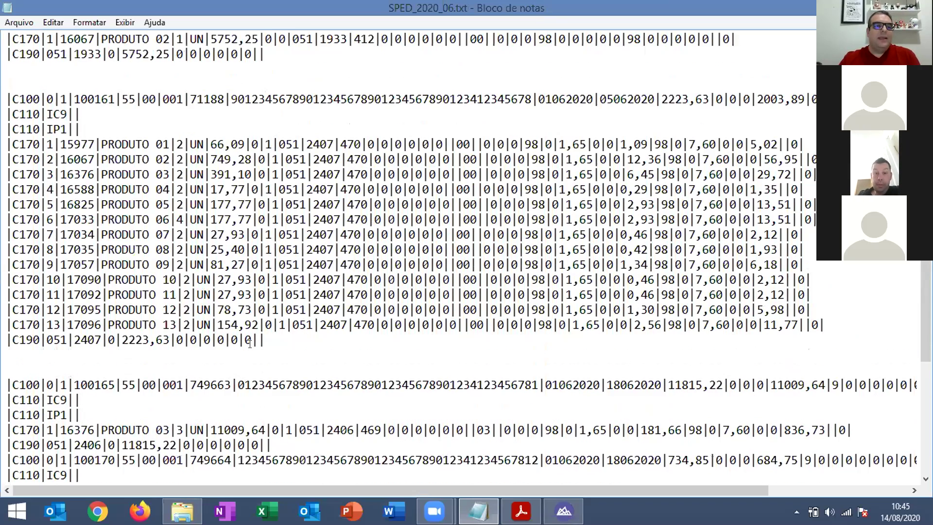
Step: Examine the separated invoice block from its C100 header through the C110 and C170 lines to the closing C190 record
left_click_drag(265, 339, 149, 294)
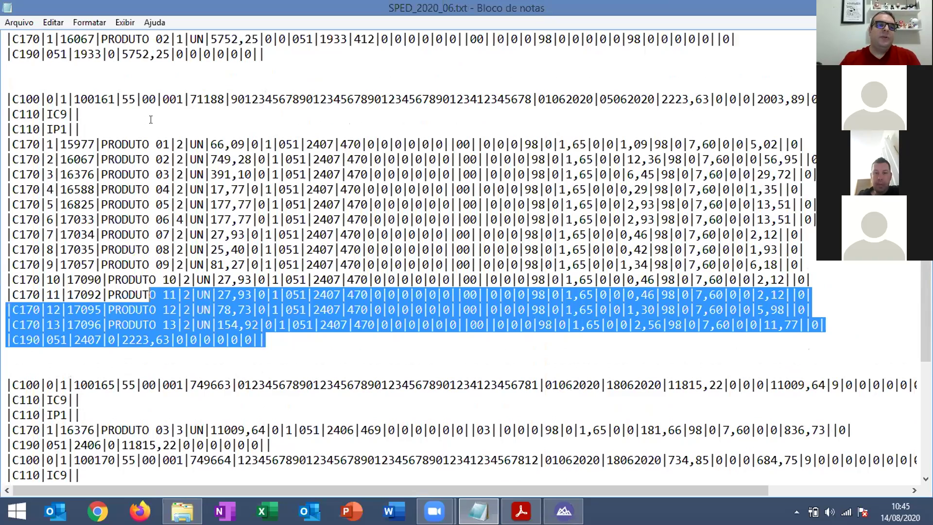
left_click(92, 130, "shift")
left_click(430, 83)
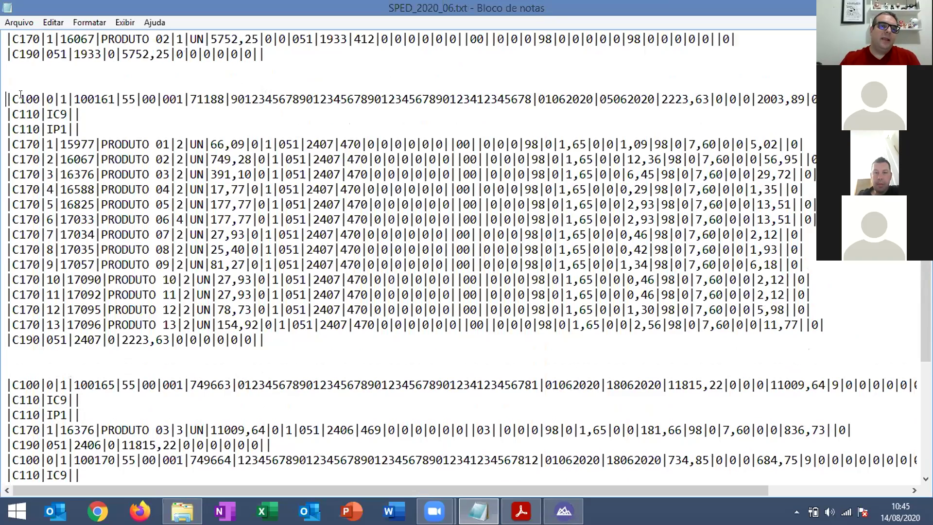
left_click_drag(430, 84, 697, 102)
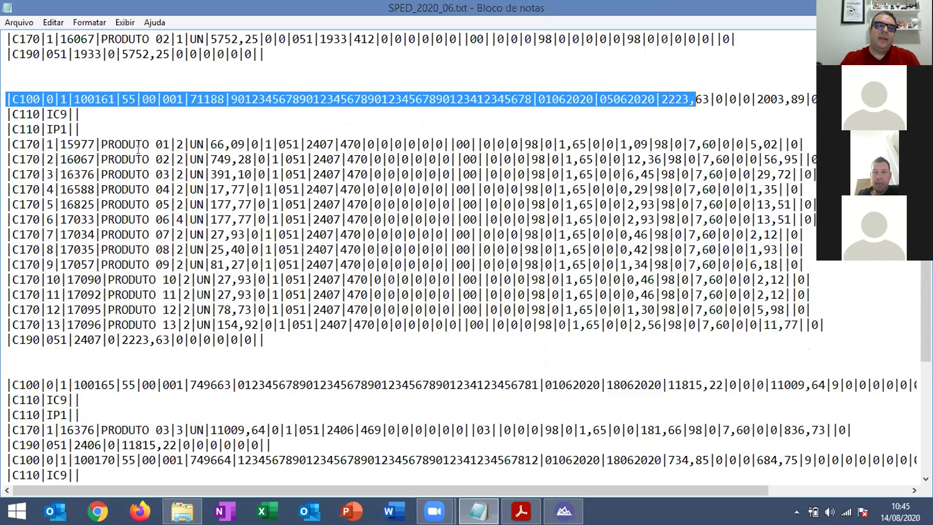
left_click(85, 114)
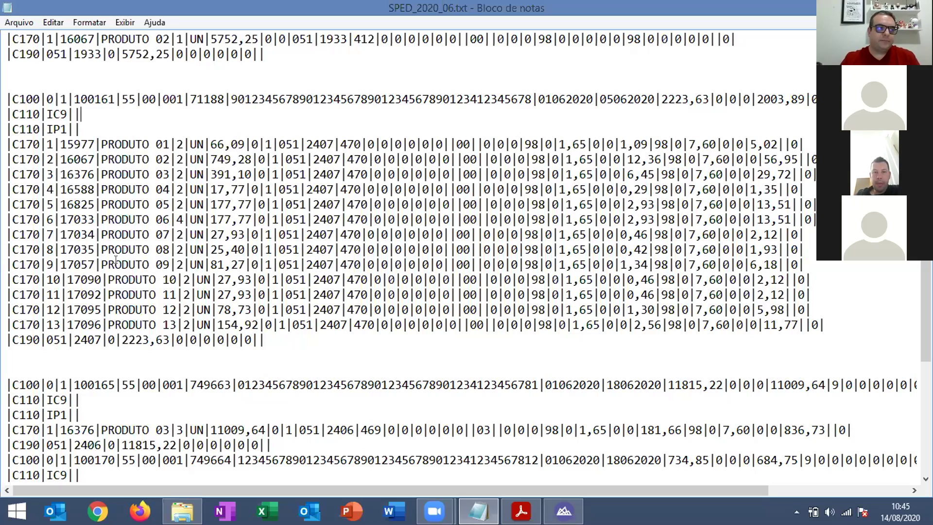
left_click(281, 341)
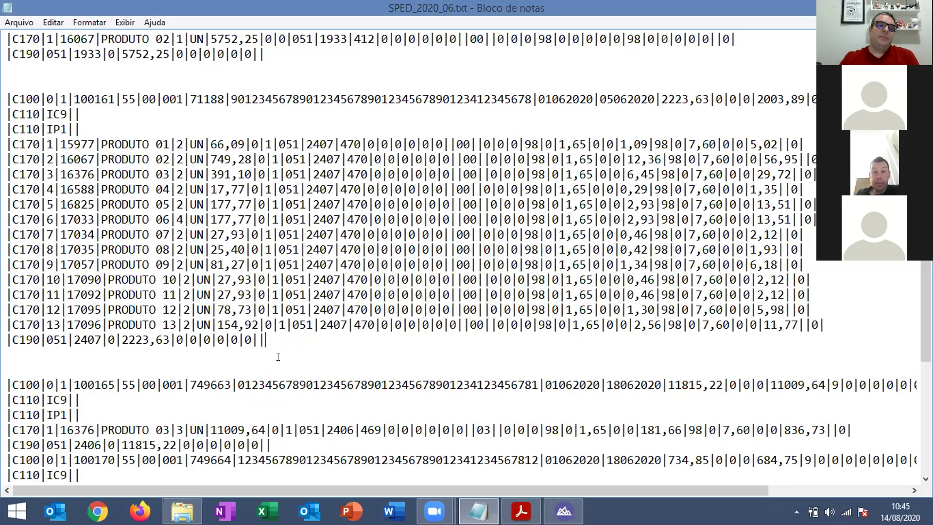
Step: Switch back to Analytics and examine the SUBSTR(ALLTRIM(SPLIT(F1 "|" 2)) 1 1) = "C" condition and its Temp_C extract in S21_00_SPED
left_click(563, 511)
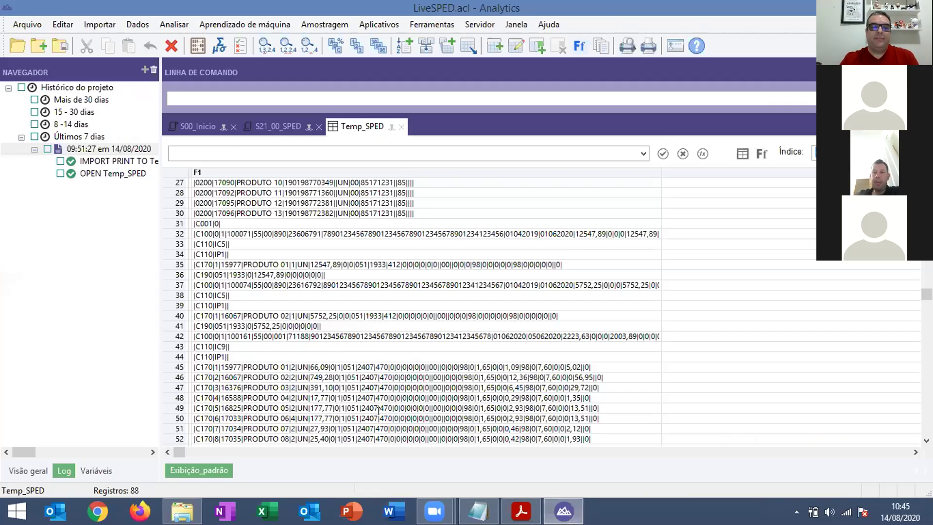
left_click(270, 126)
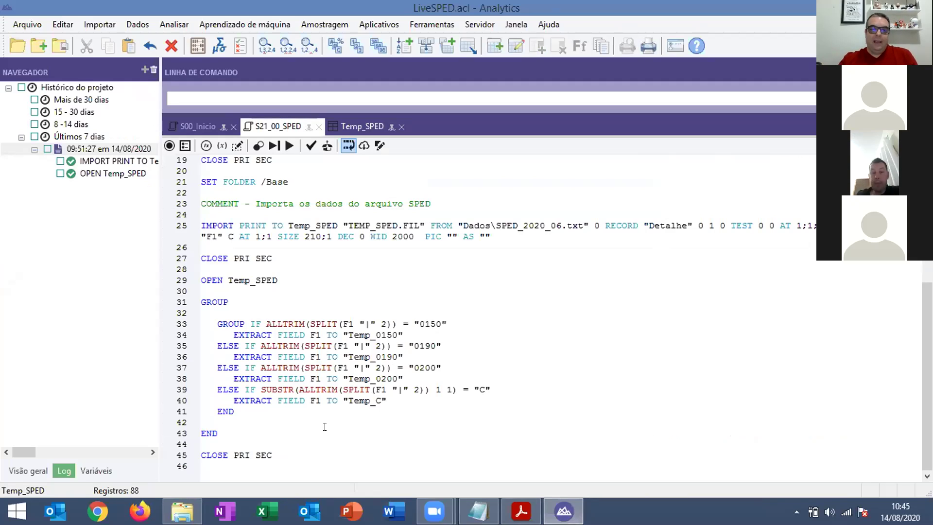
double_click(360, 399)
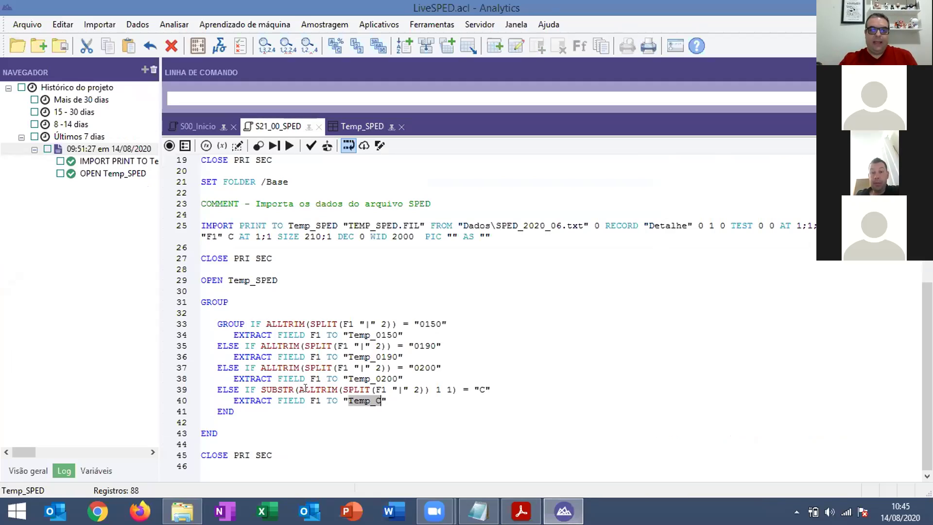
left_click_drag(343, 388, 429, 388)
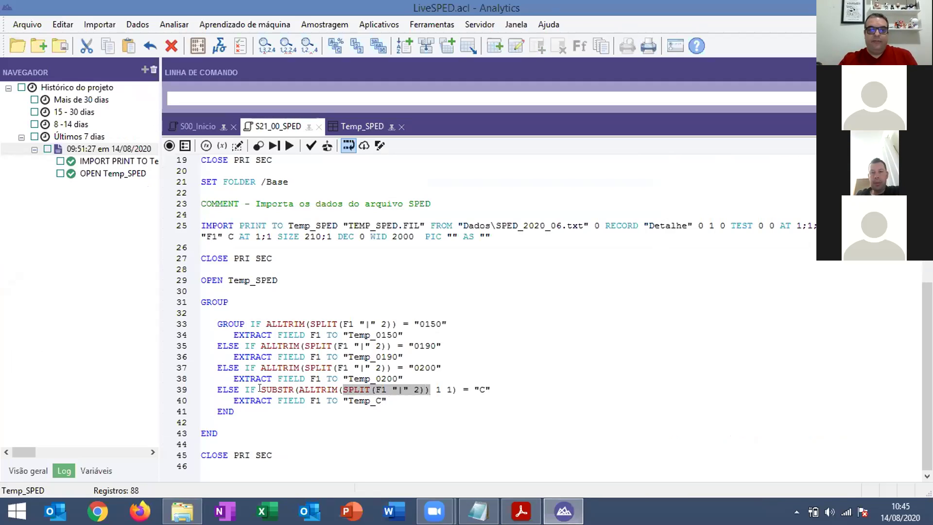
left_click_drag(260, 389, 452, 388)
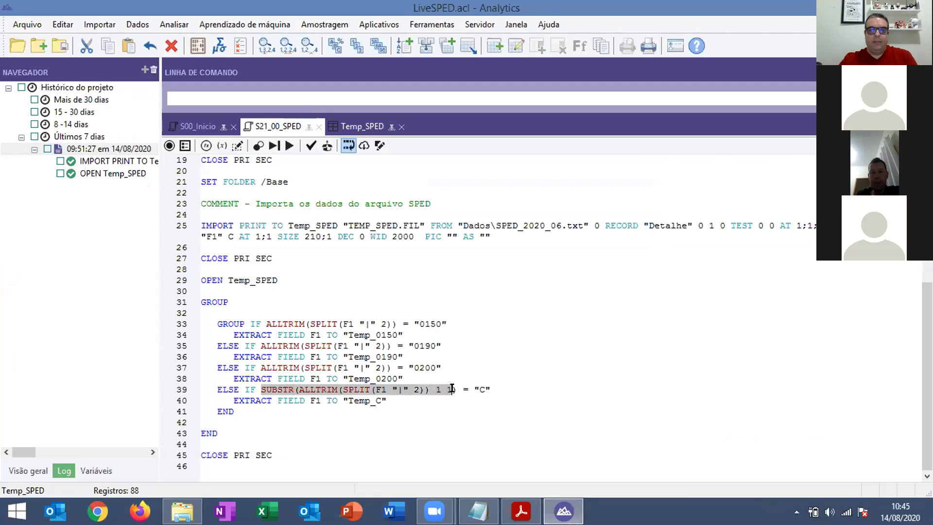
left_click(438, 391)
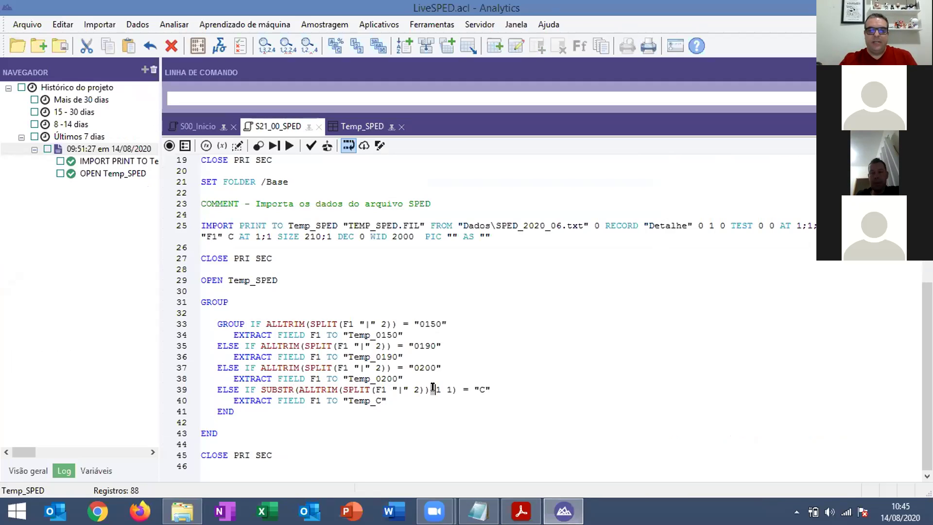
double_click(449, 387)
double_click(482, 388)
left_click(397, 394)
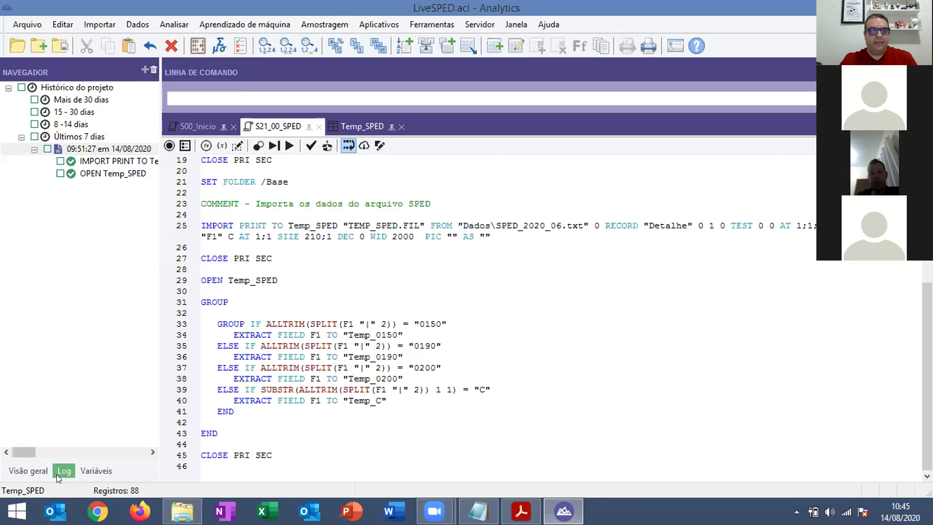
Step: Show the project overview in the navigator and run the S21_00_SPED script
left_click(29, 469)
left_click(345, 257)
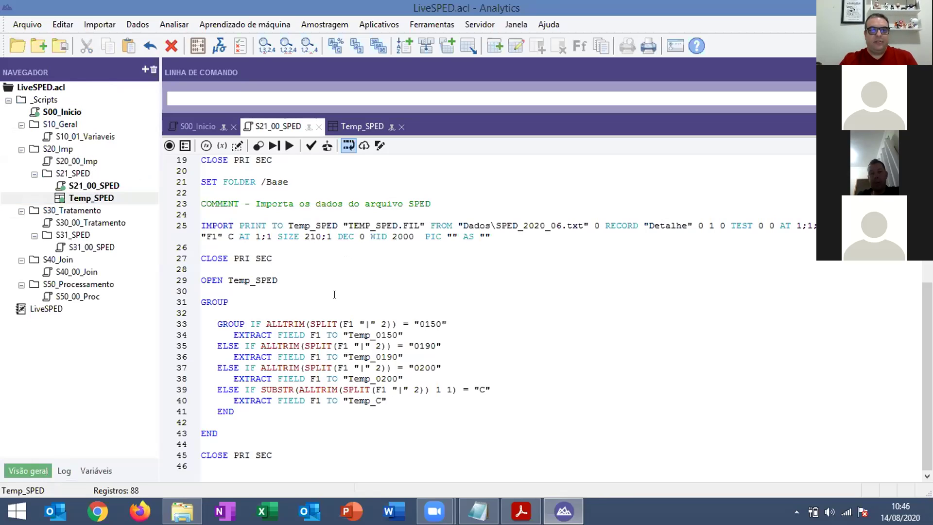
left_click(289, 146)
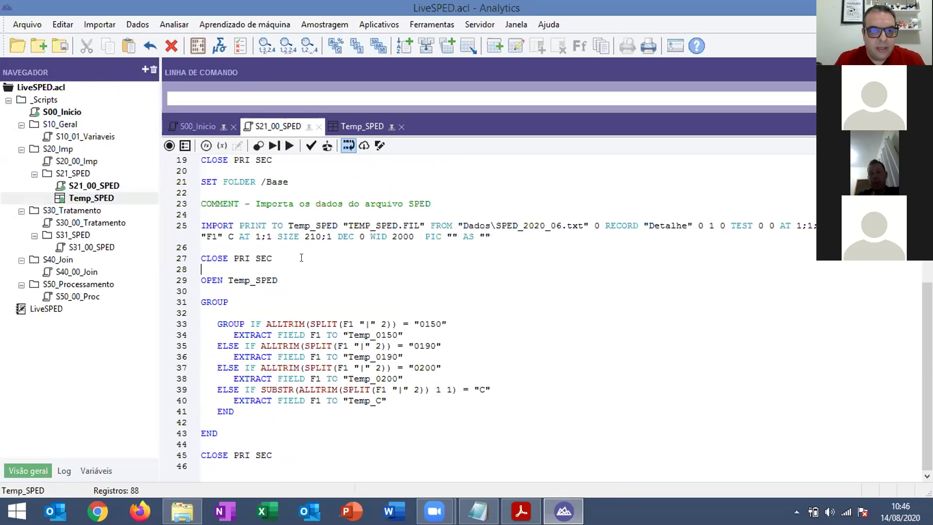
left_click(290, 145)
left_click(496, 307)
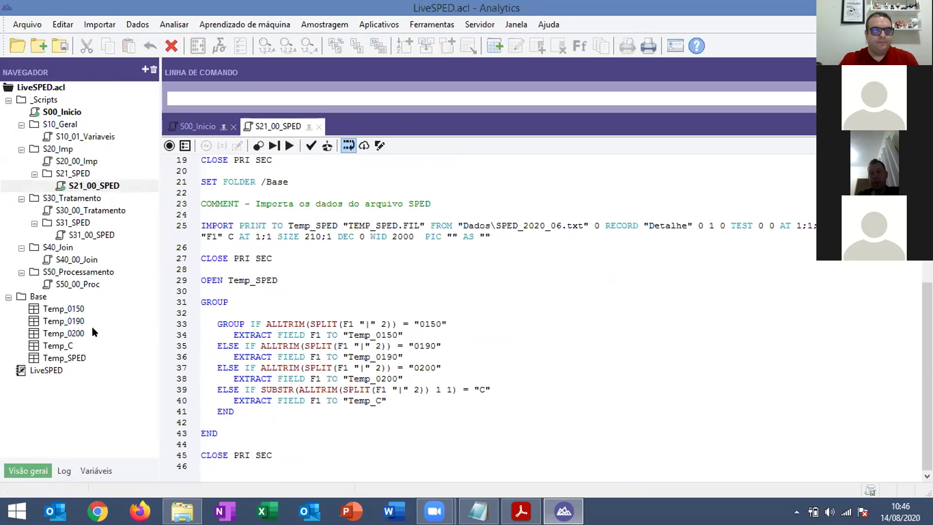
Step: Open the extracted tables Temp_0150, Temp_0190 and Temp_0200 one after another to check their records
double_click(62, 310)
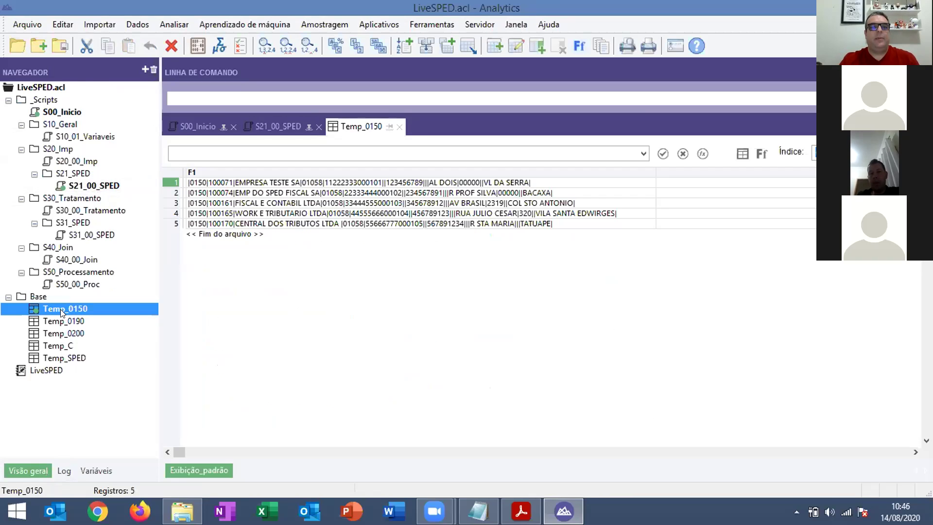
double_click(61, 321)
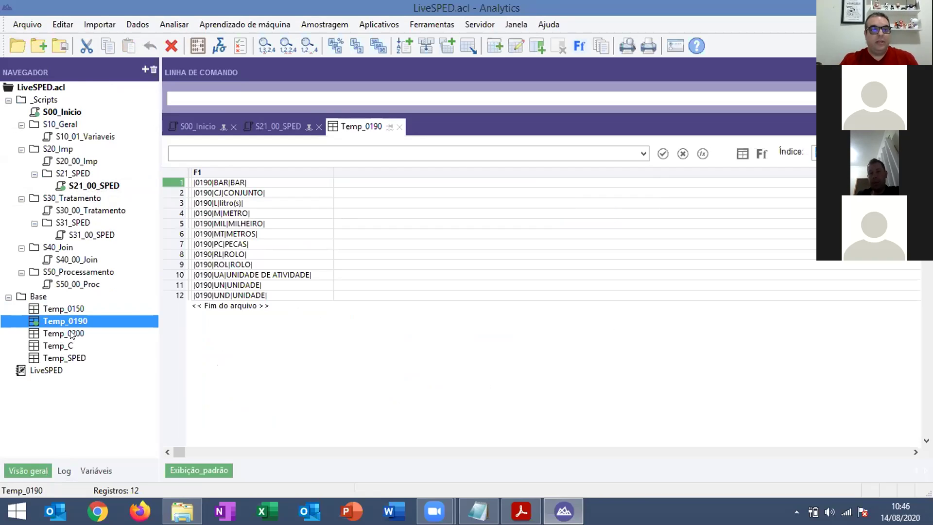
left_click(72, 335)
double_click(71, 333)
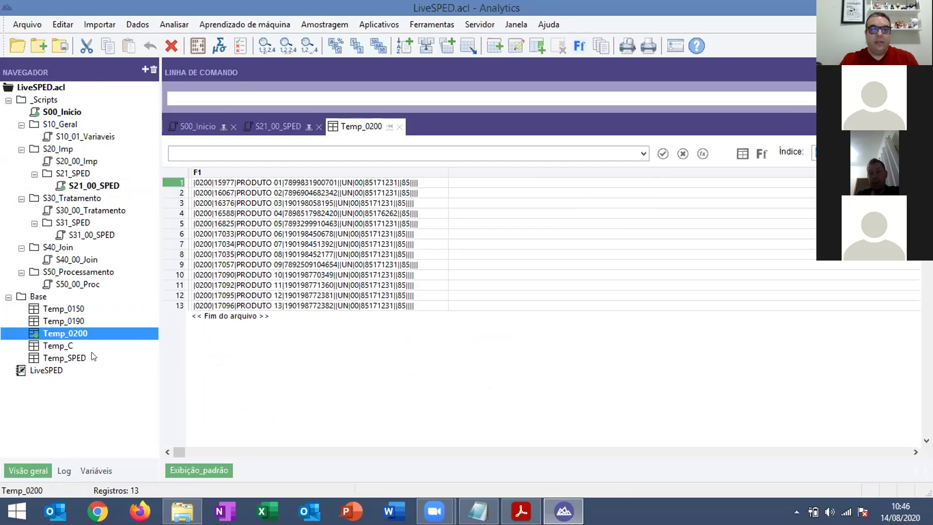
Step: Open the Temp_C table and look through all its block C records from first to last
double_click(69, 346)
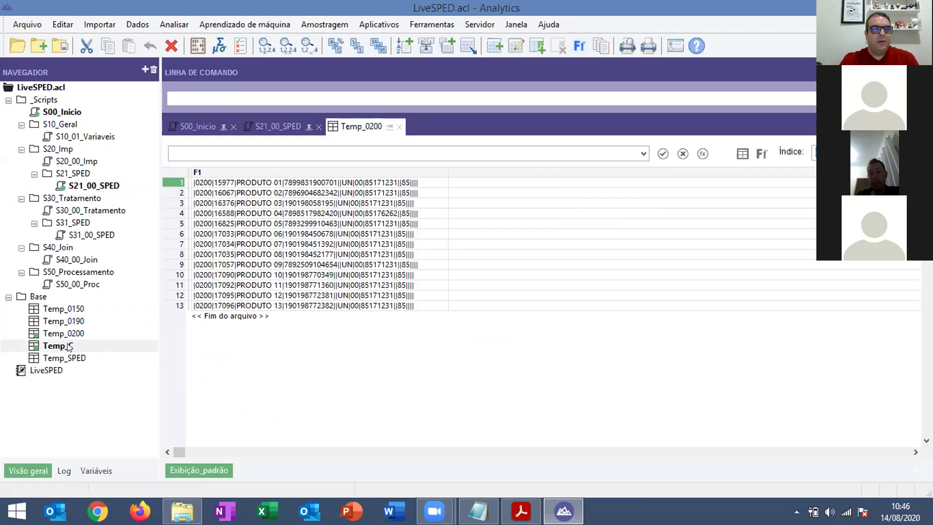
left_click(379, 295)
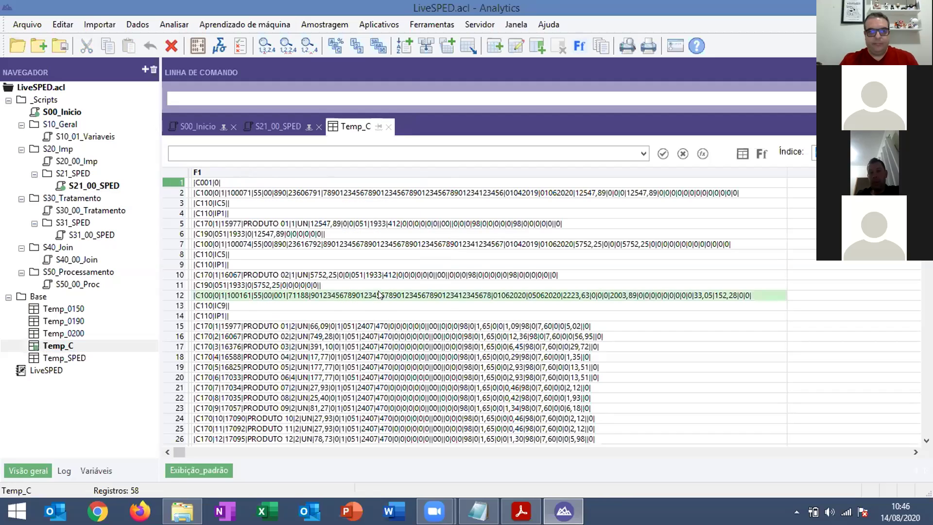
scroll(378, 305, "down", 6)
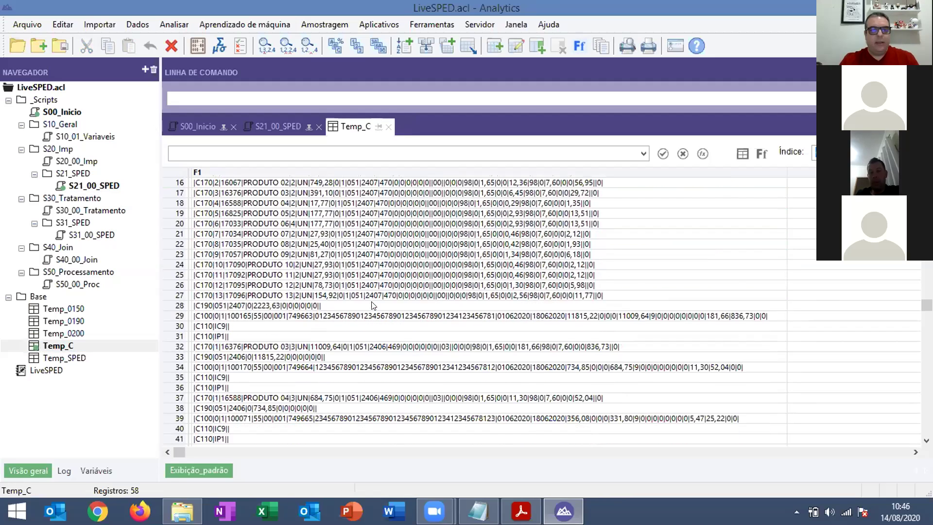
scroll(367, 321, "down", 5)
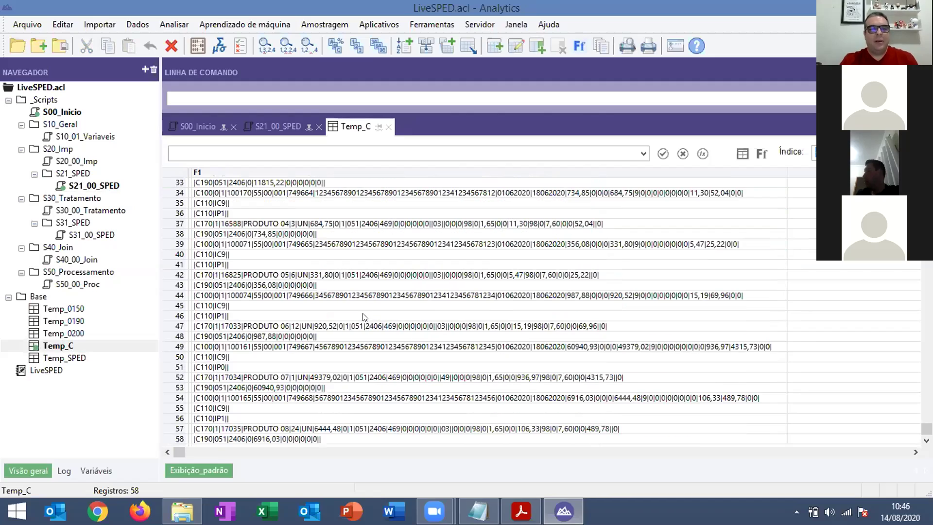
scroll(374, 327, "up", 11)
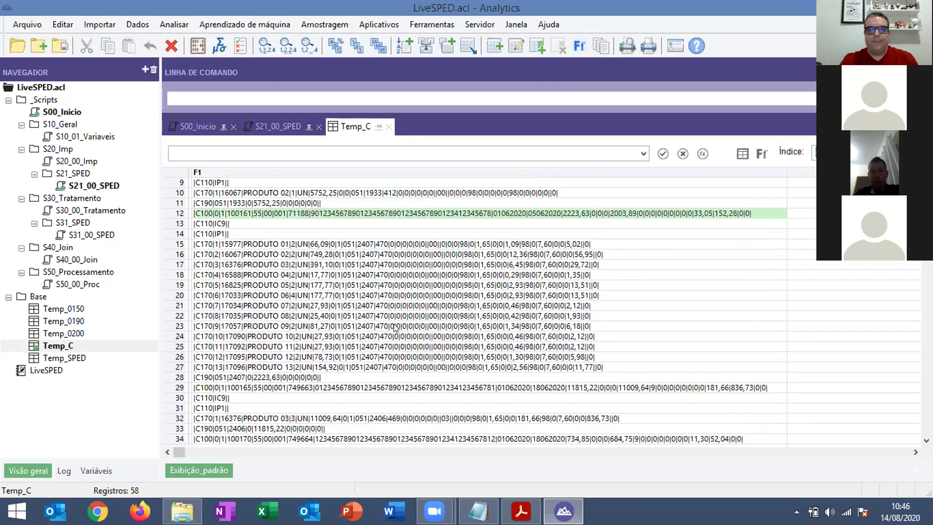
left_click(356, 286)
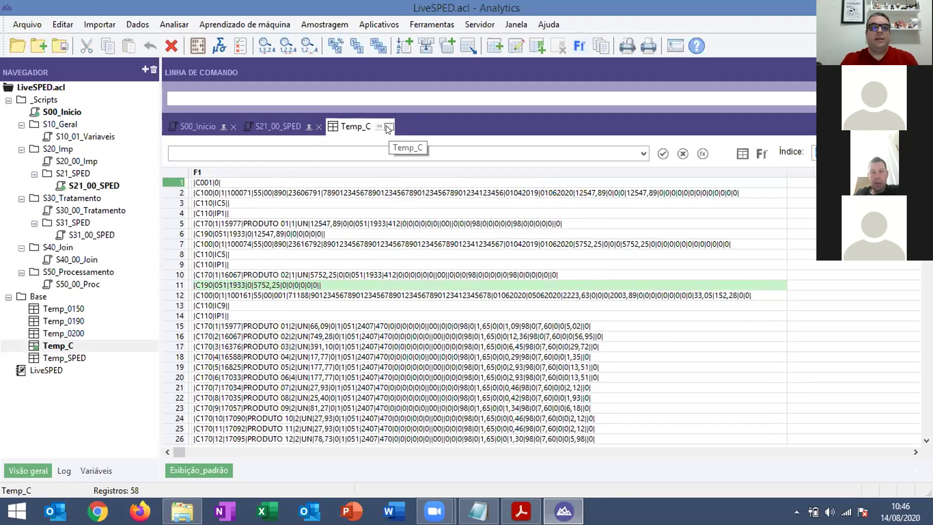
Step: Close the Temp_C table and open the S31_00_SPED script at its block 0150 calculated field definitions
left_click(388, 127)
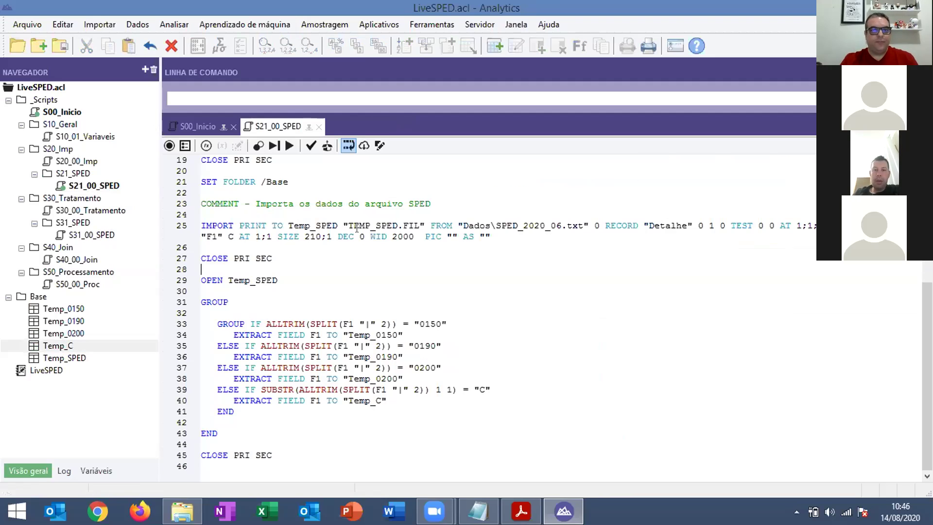
left_click(92, 236)
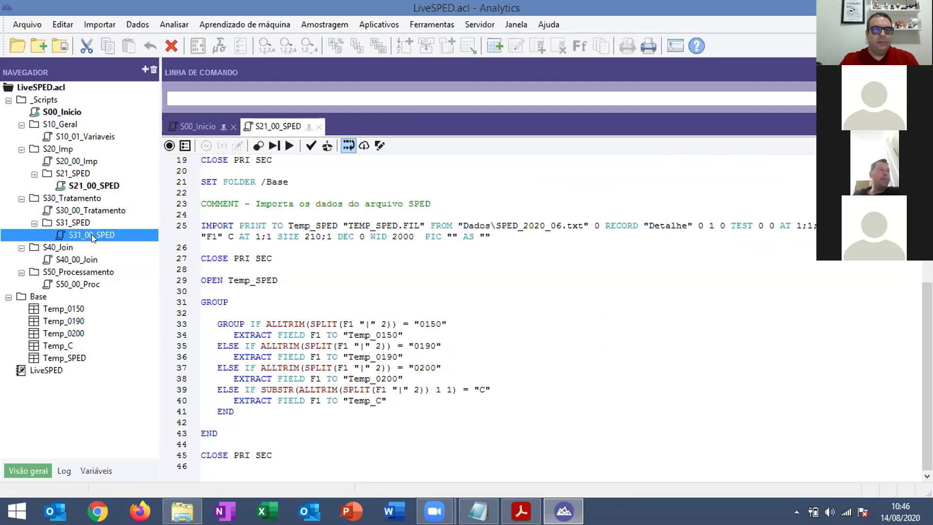
double_click(92, 234)
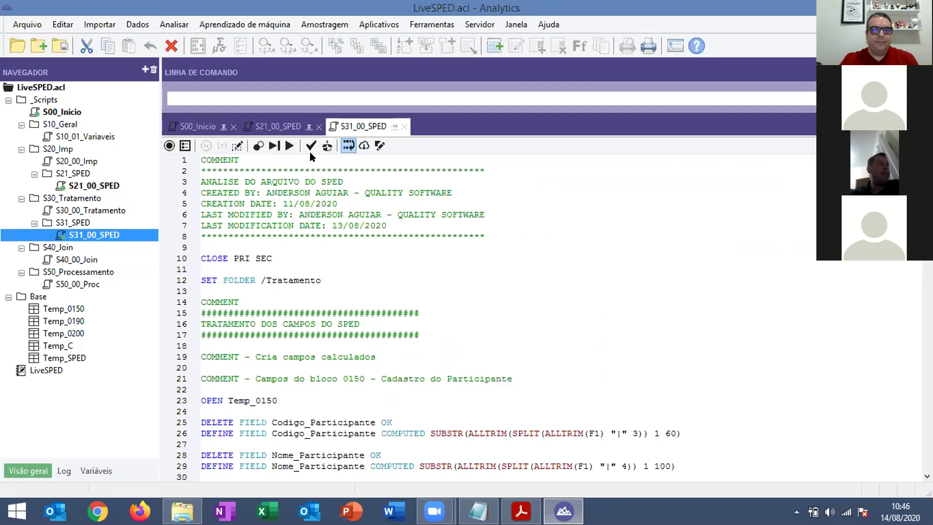
left_click(395, 286)
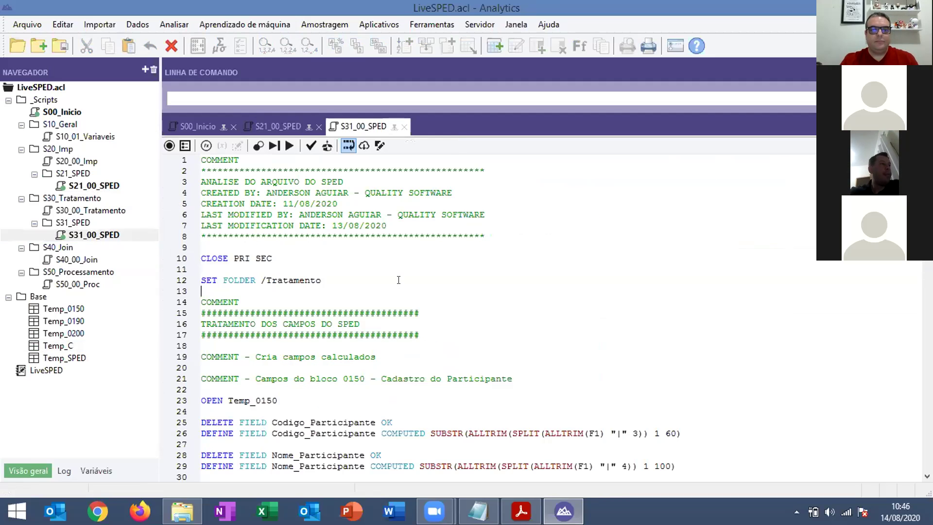
scroll(383, 288, "down", 4)
scroll(383, 289, "down", 1)
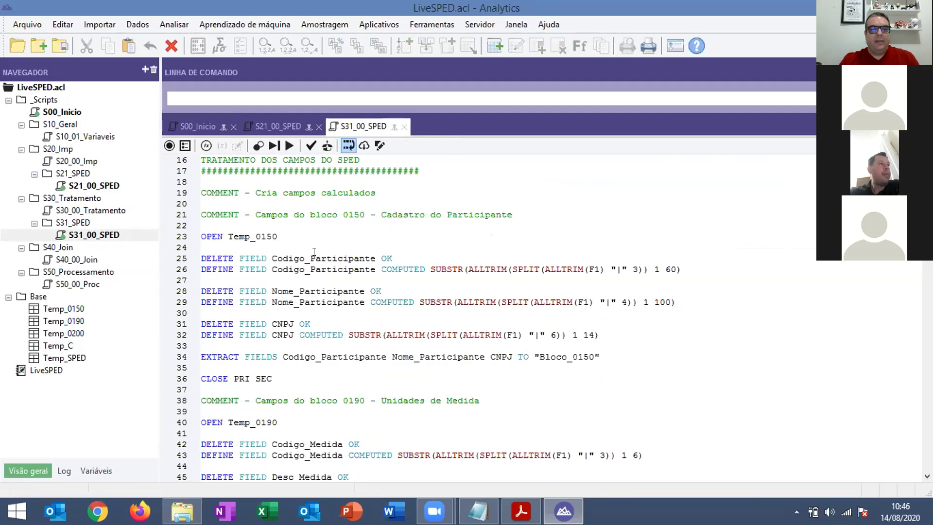
scroll(314, 251, "up", 1)
left_click(290, 263)
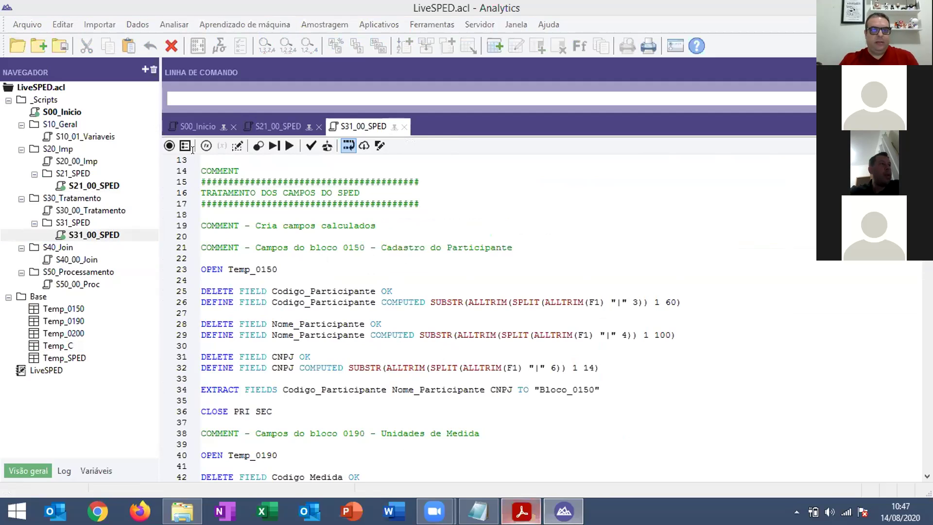
Step: Check the guide's register 0150 layout in Acrobat Reader and delete the blank lines before the C100 records of SPED_2020_06.txt in Notepad
left_click(521, 511)
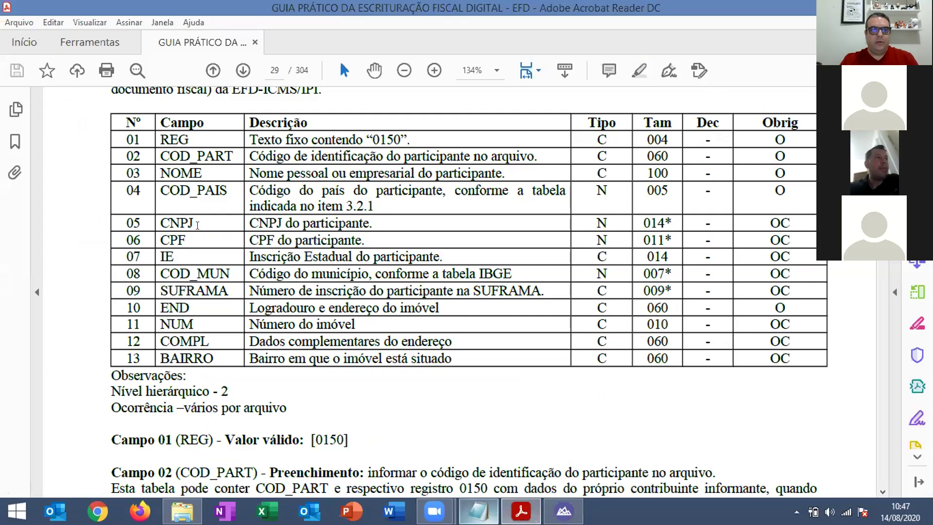
key("alt+Tab")
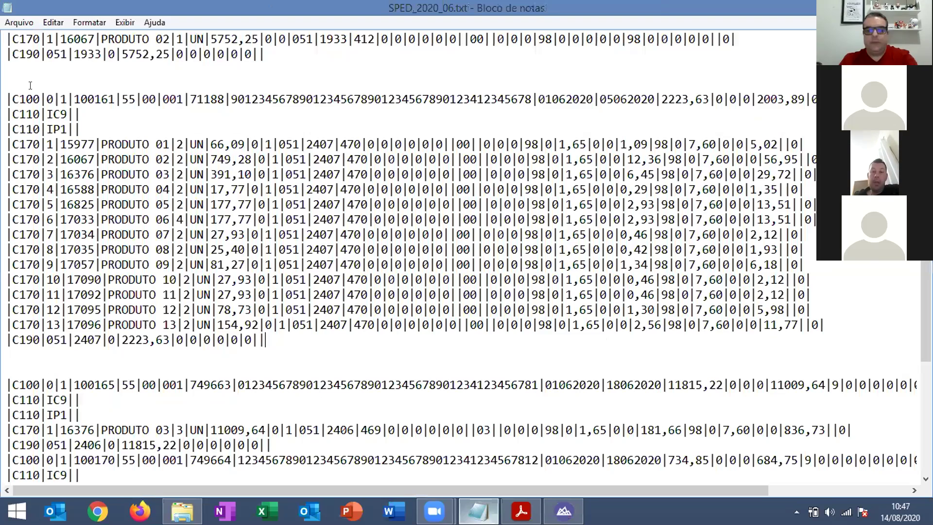
left_click(17, 84)
key("BackSpace")
key("BackSpace")
left_click(19, 339)
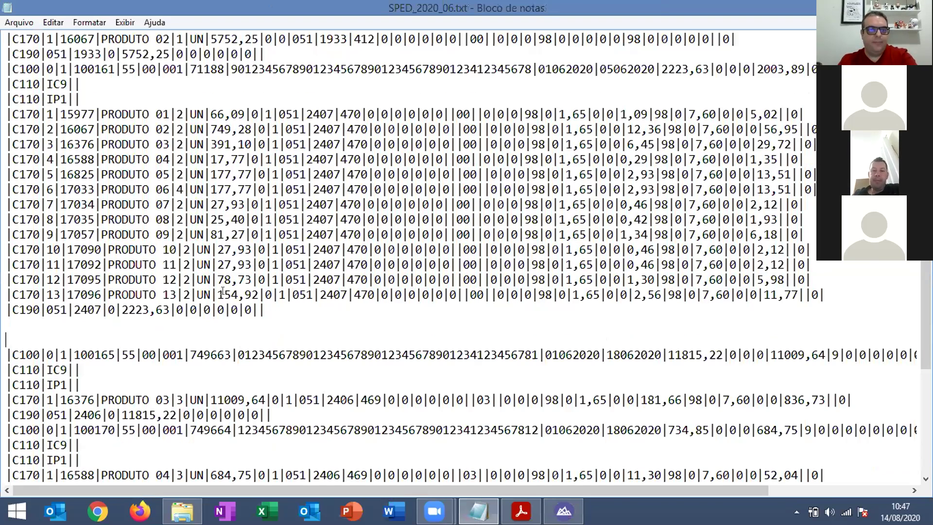
key("BackSpace")
key("BackSpace")
Step: Compare the 0150 records in the text file and the guide's layout with the Codigo_Participante definition in Analytics
scroll(219, 303, "up", 6)
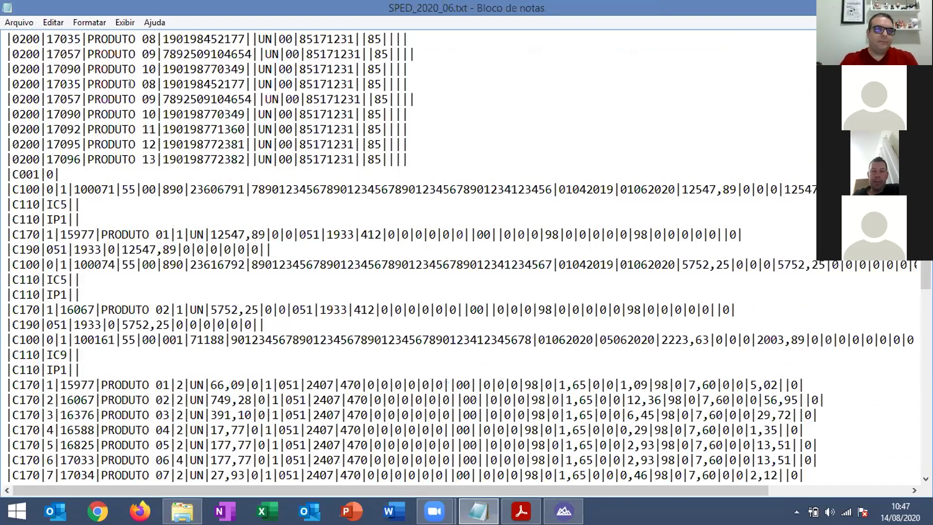
scroll(356, 51, "up", 8)
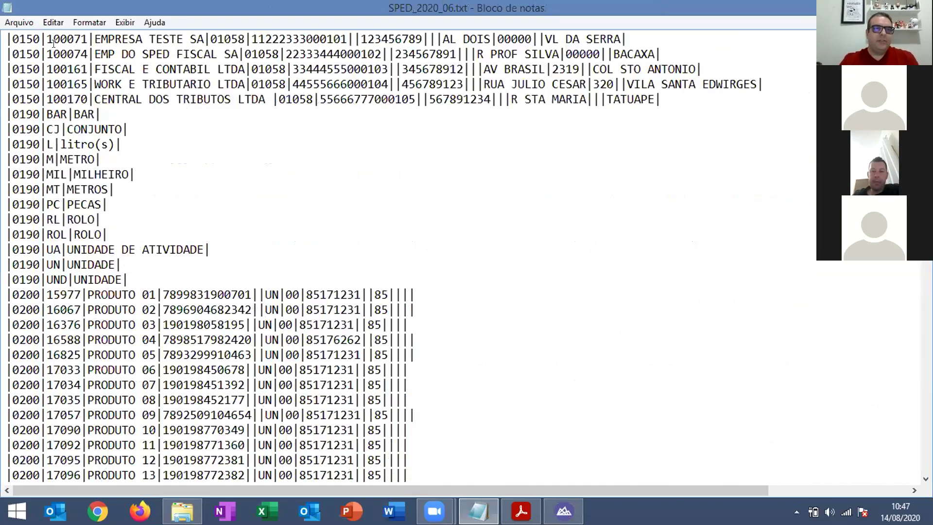
left_click(561, 508)
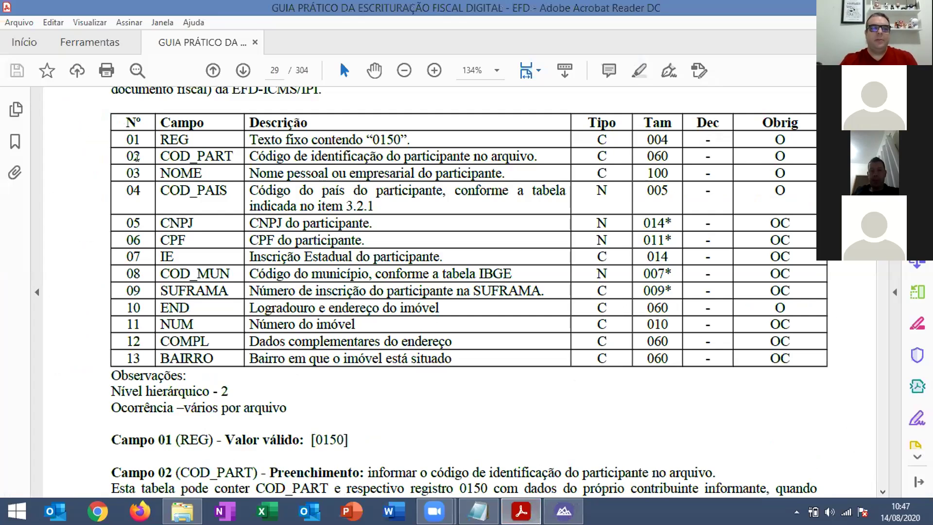
key("alt+Tab")
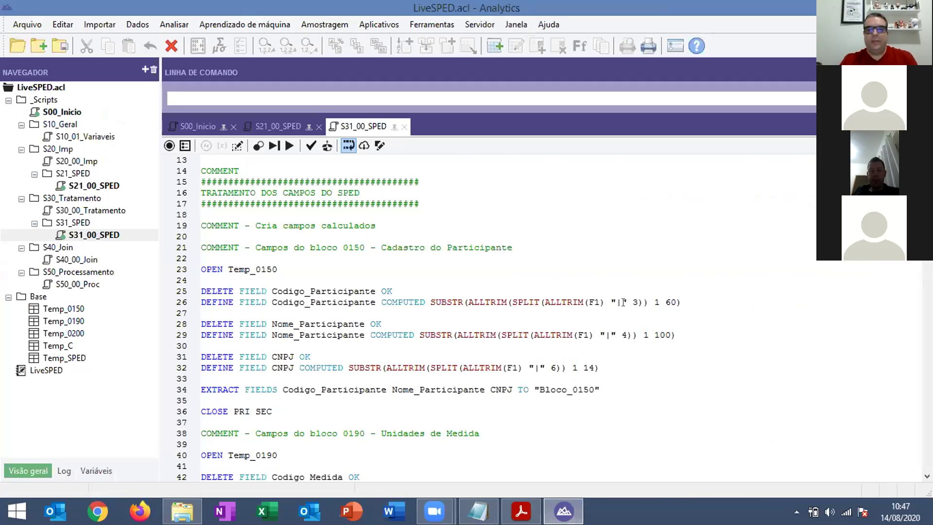
left_click(630, 302)
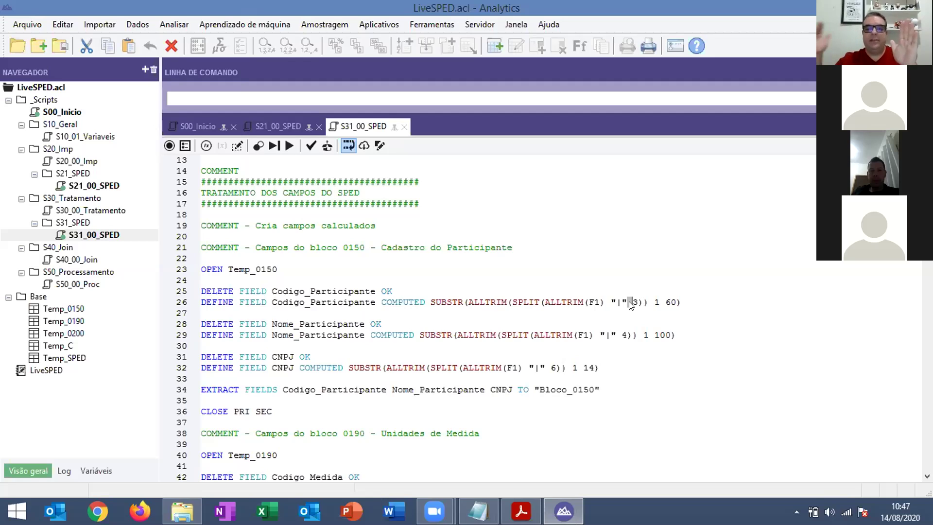
left_click(634, 301)
left_click(671, 300)
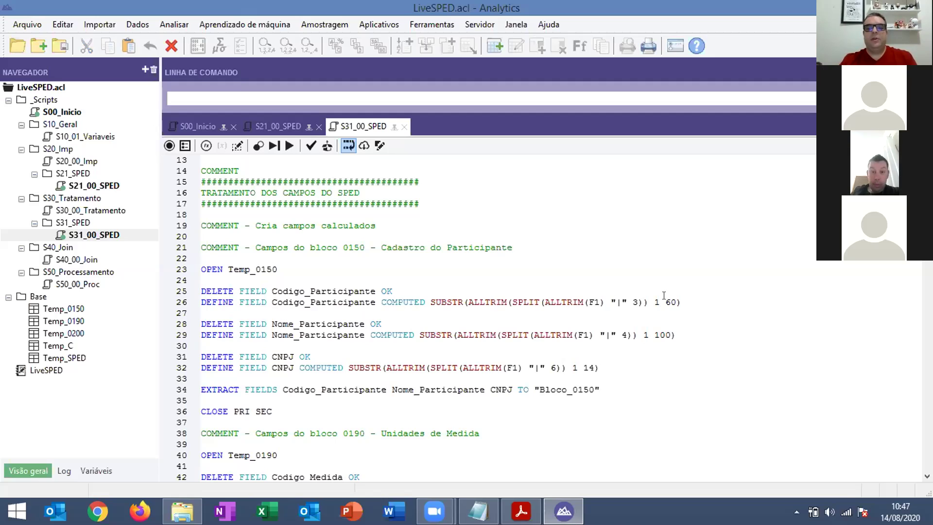
Step: Compare the guide's register 0150 field numbers and sizes with the Nome_Participante and CNPJ definitions in S31_00_SPED
left_click(521, 512)
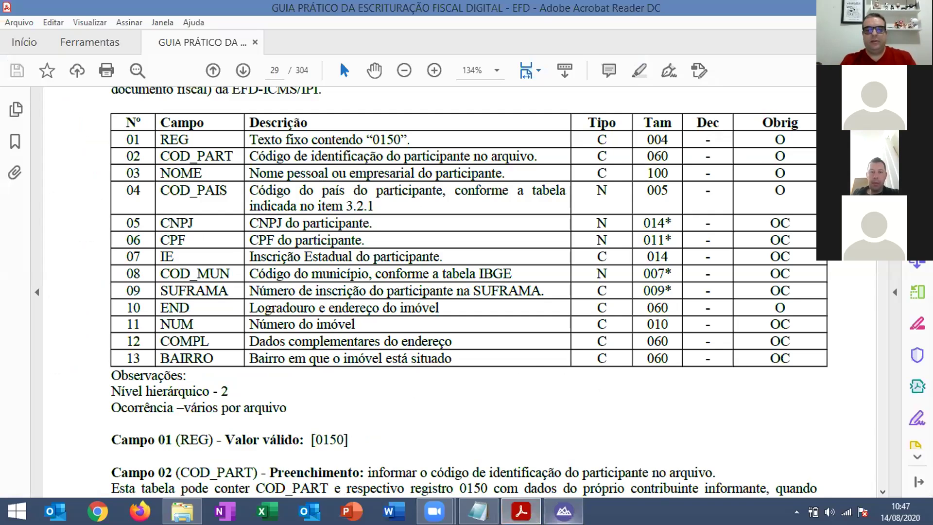
left_click(564, 511)
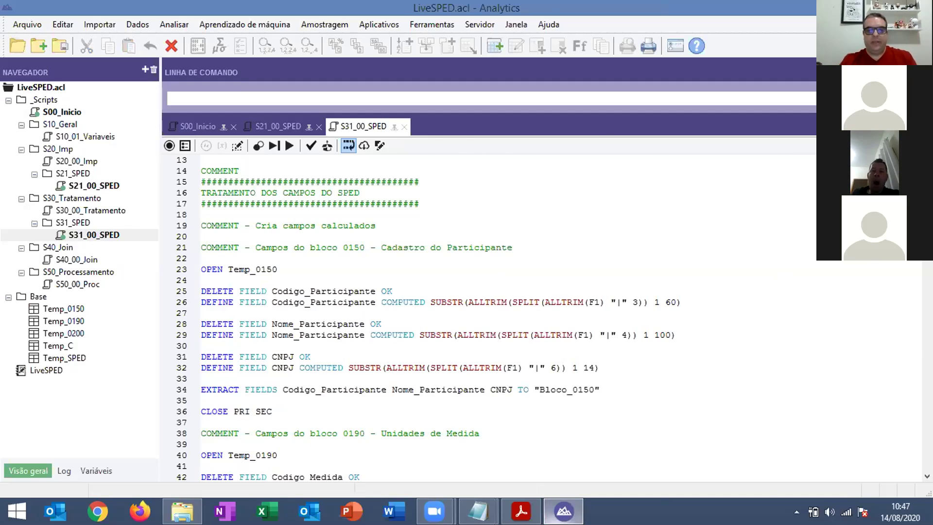
left_click(520, 511)
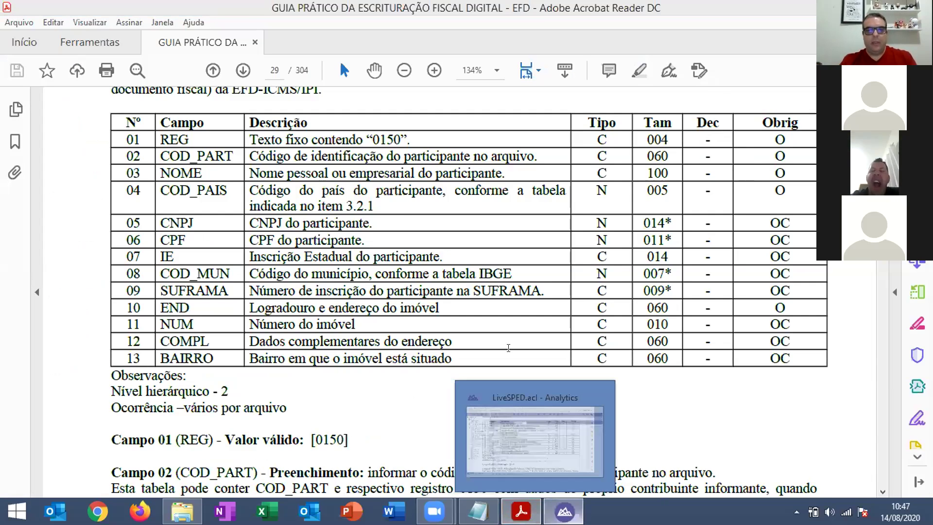
left_click(563, 511)
left_click(628, 368)
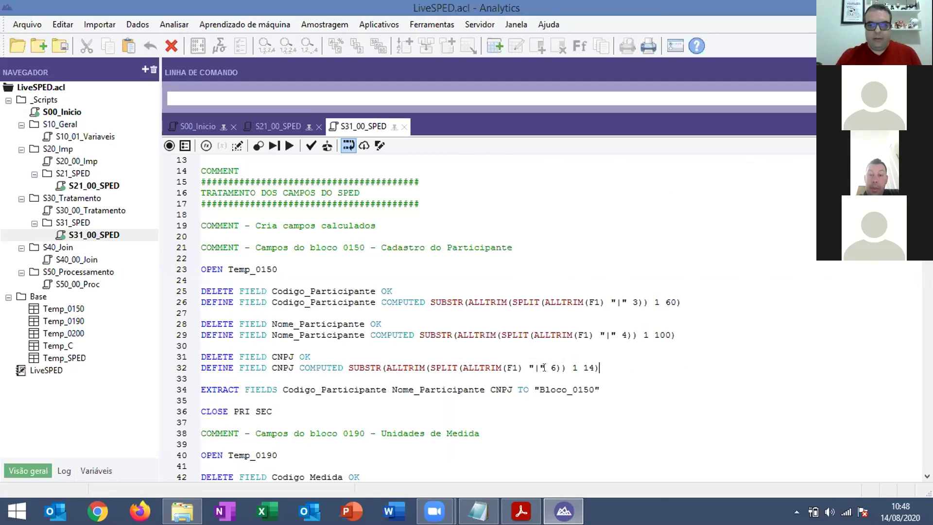
left_click(521, 512)
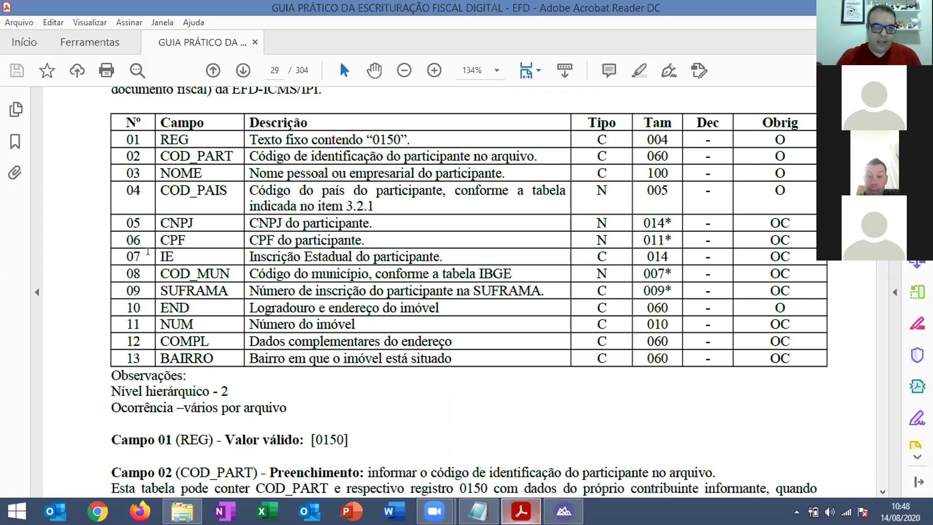
left_click(563, 511)
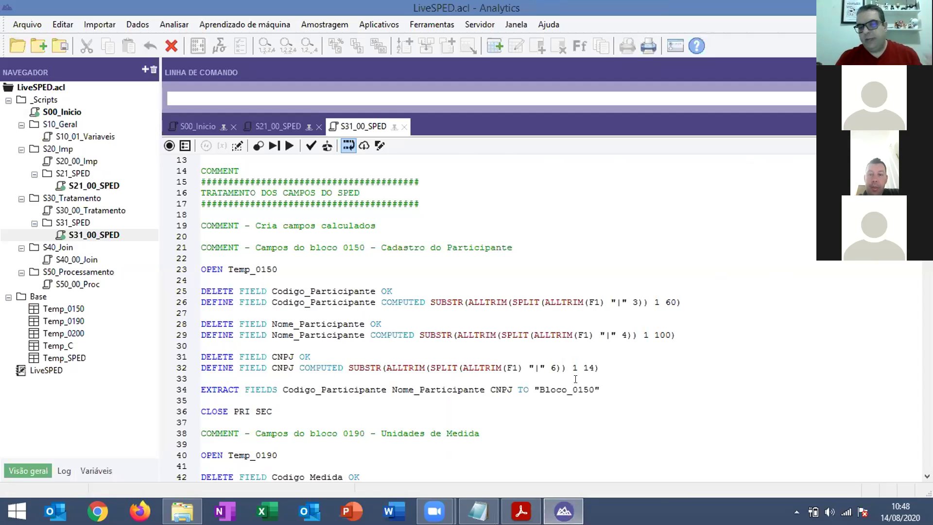
left_click(600, 370)
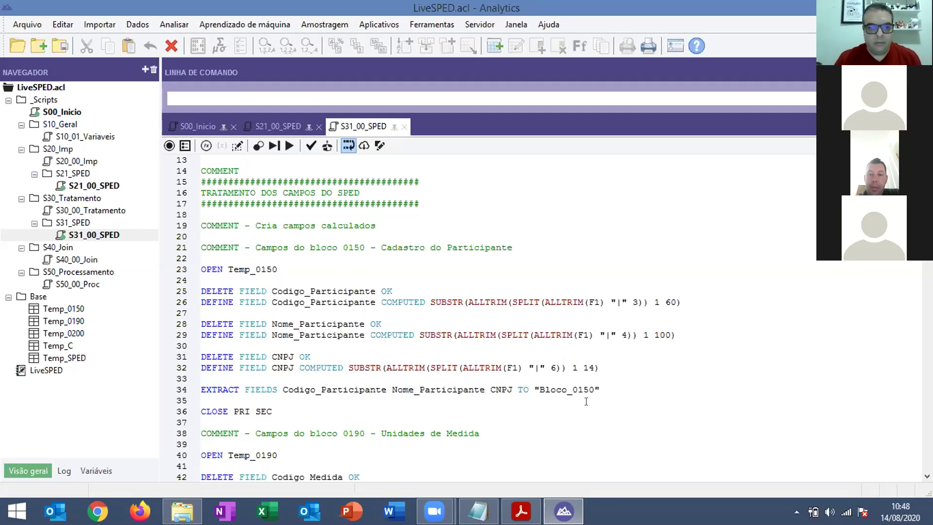
Step: Insert a PAUSE command after the CLOSE PRI SEC line that ends the block 0150 section of S31_00_SPED
scroll(514, 404, "down", 2)
left_click(310, 343)
key("Return")
key("Return")
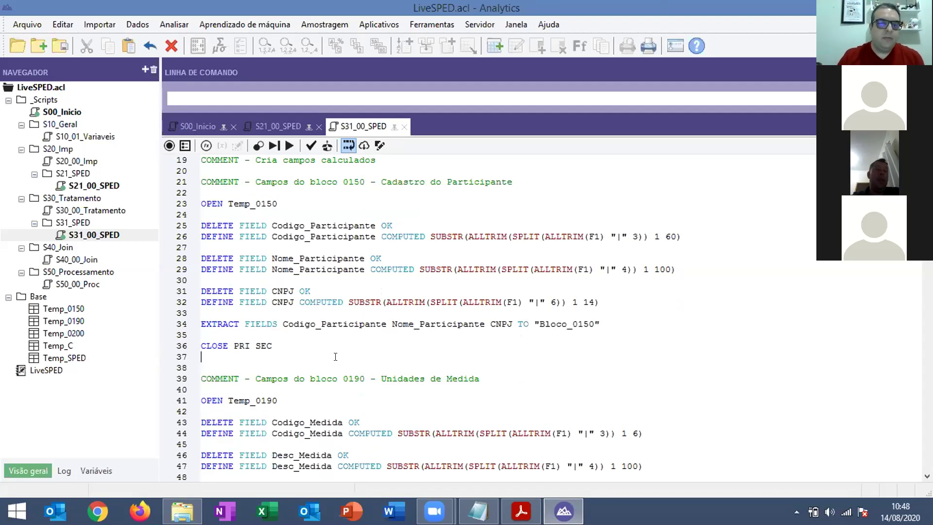
type("e")
key("BackSpace")
type("PAUSE")
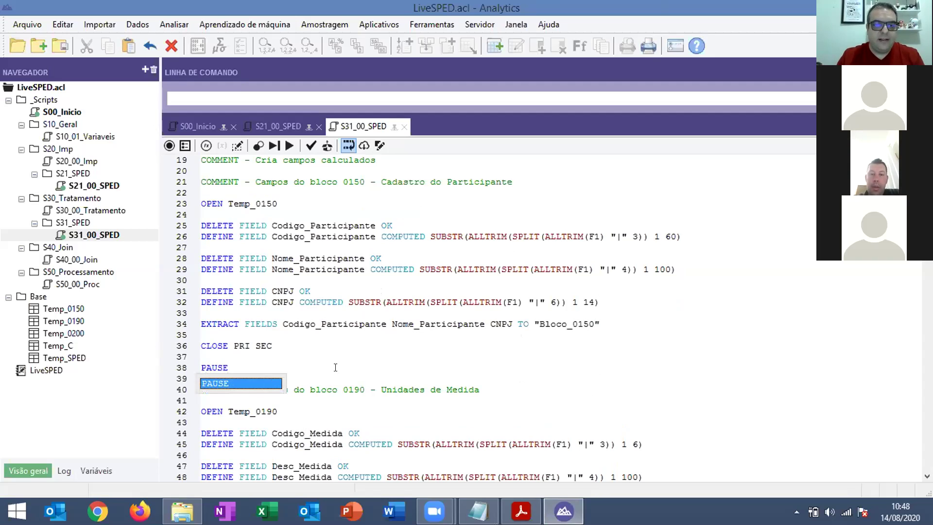
key("Escape")
Step: Review the Temp_0150 source and F1 field in the block 0150 code and run S31_00_SPED up to the PAUSE
scroll(370, 324, "up", 1)
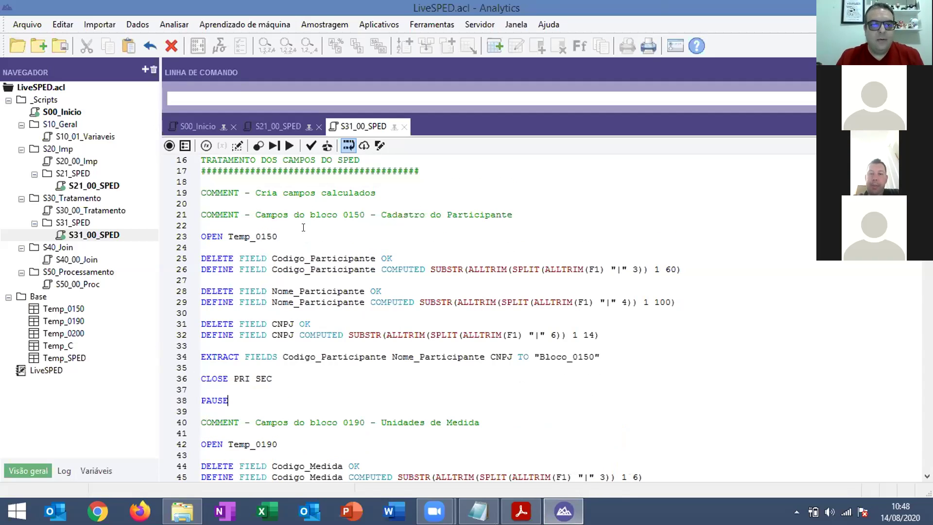
double_click(253, 236)
scroll(486, 273, "up", 1)
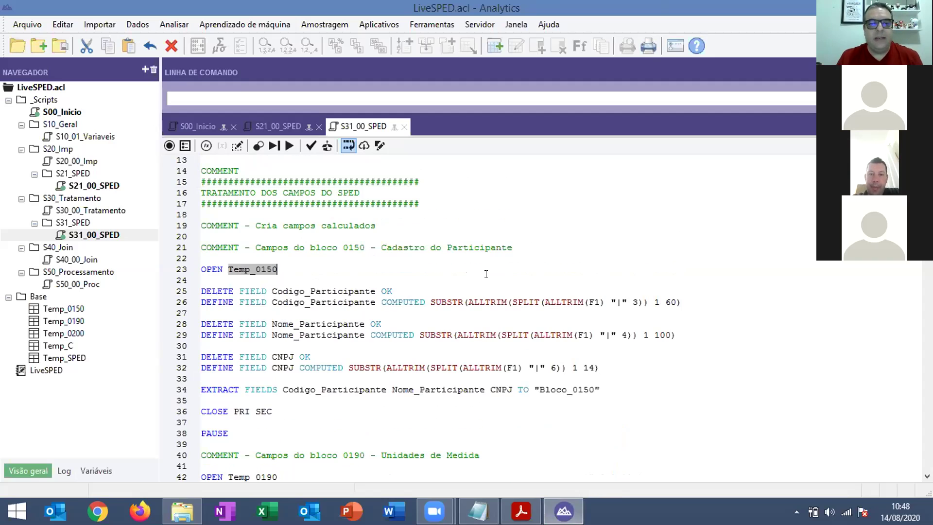
double_click(594, 302)
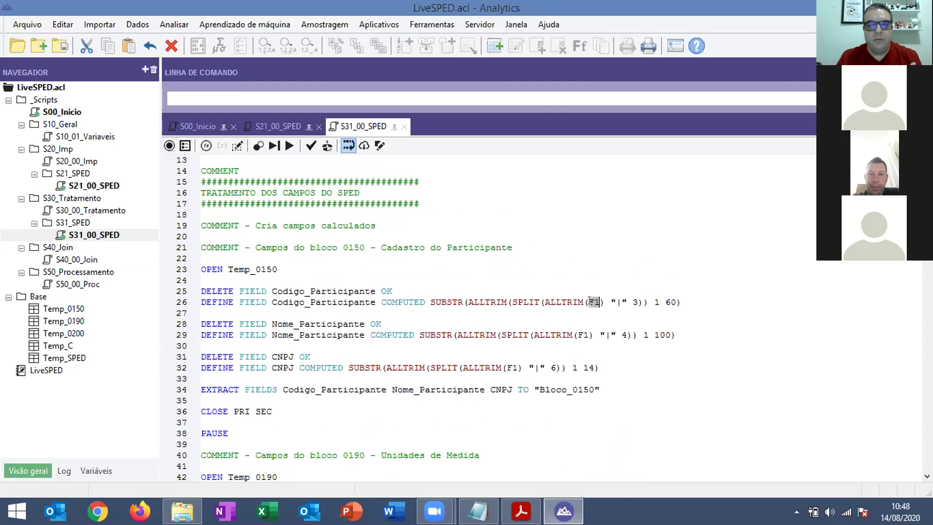
scroll(528, 312, "down", 1)
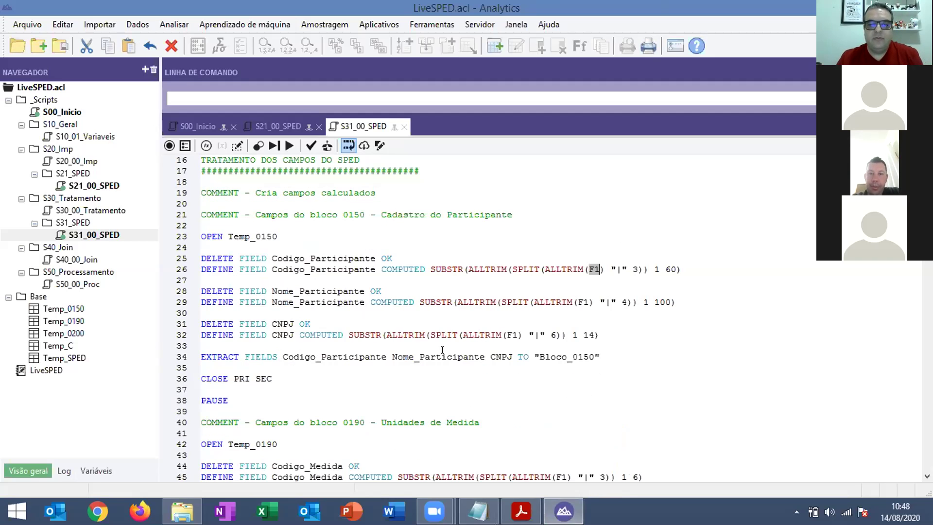
scroll(317, 302, "up", 1)
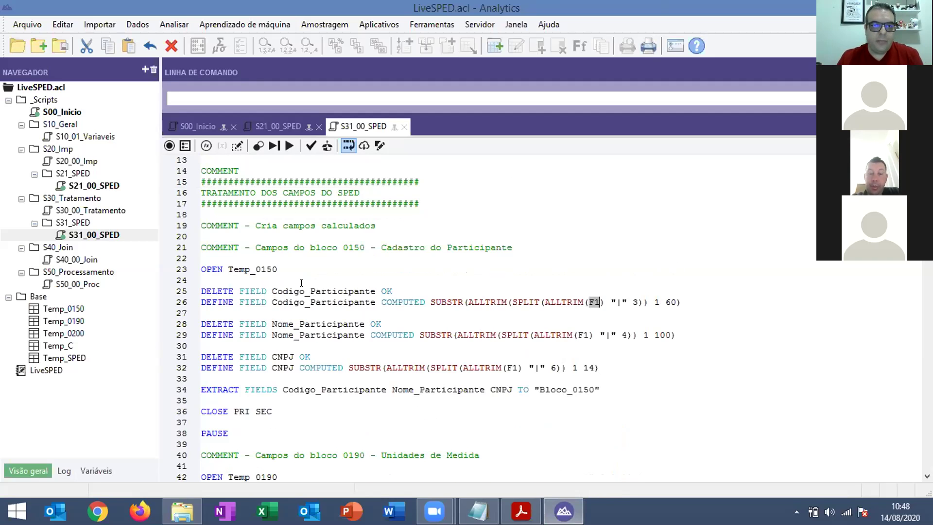
key("Return")
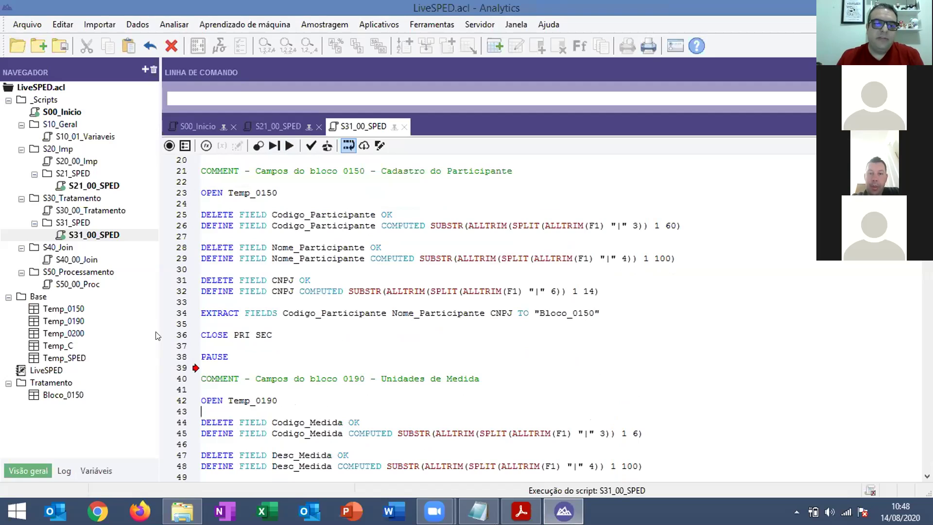
left_click(187, 335)
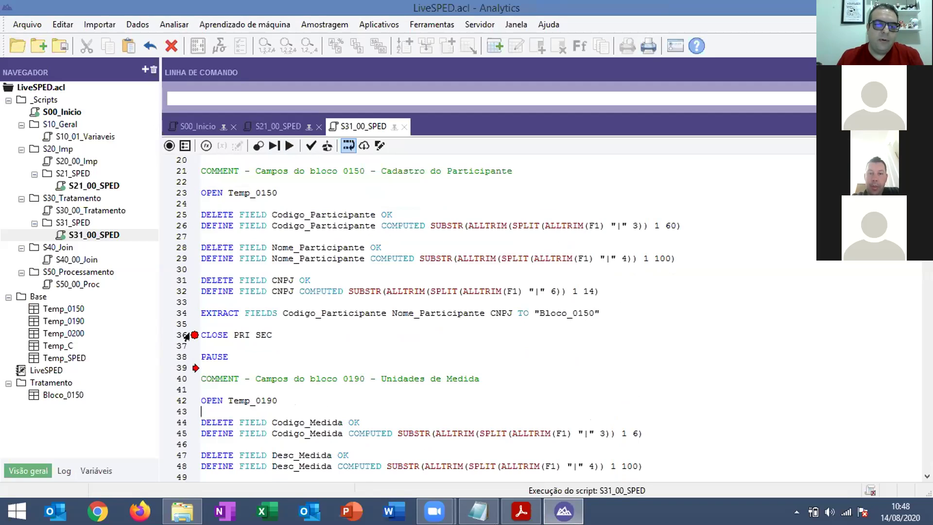
left_click(237, 358)
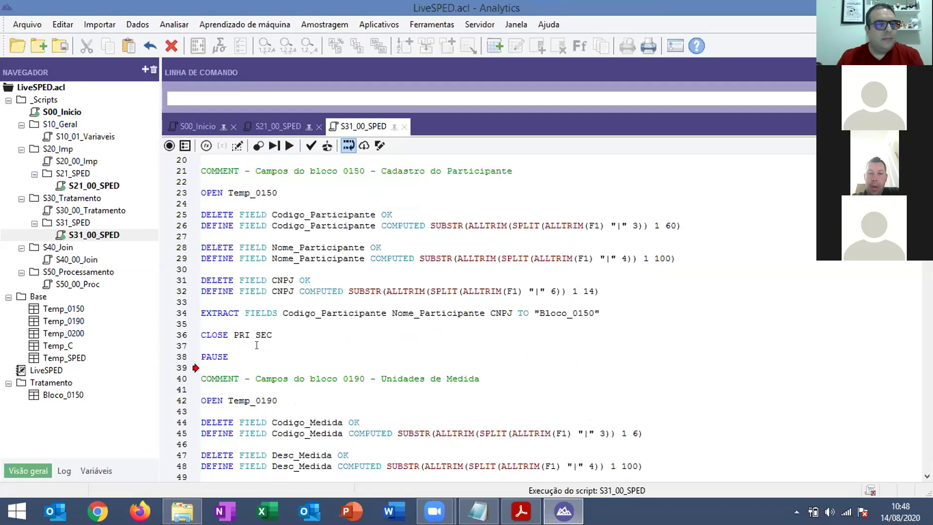
Step: Open the Bloco_0150 table from the Tratamento folder and compare its fields with the guide's register 0150 layout
double_click(70, 396)
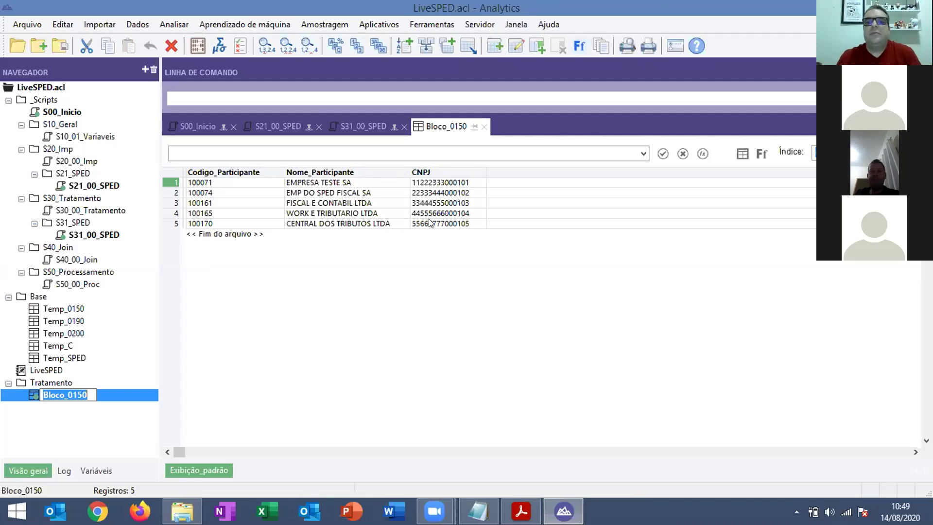
left_click(520, 511)
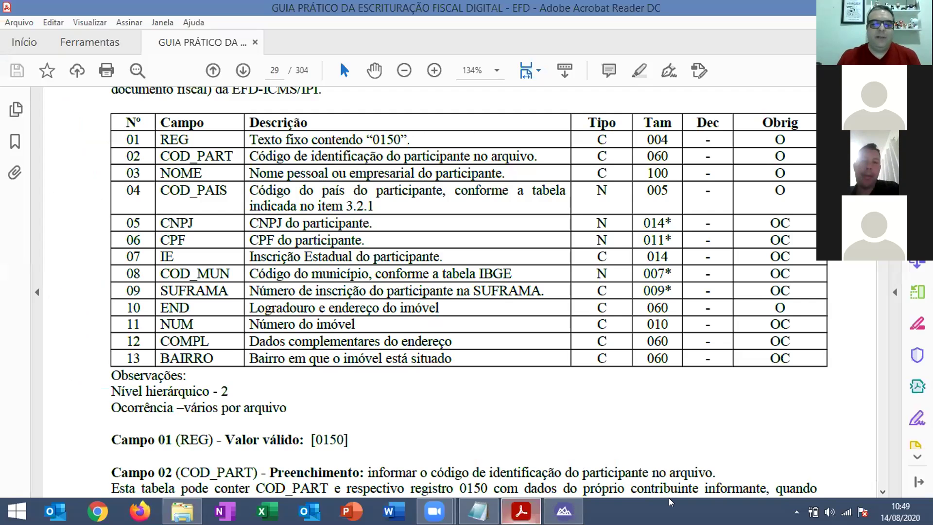
left_click(562, 511)
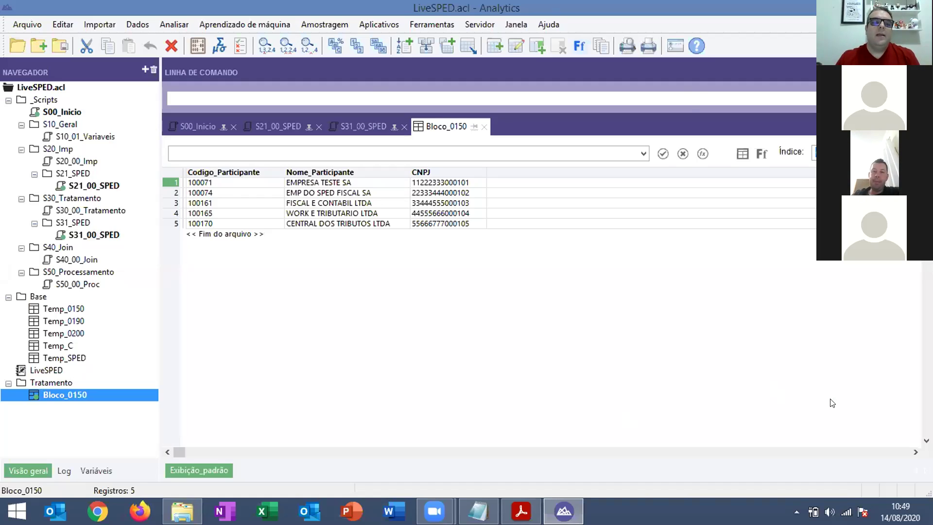
Step: Remove the PAUSE command and its extra blank line from the end of the block 0150 section in S31_00_SPED
left_click(353, 122)
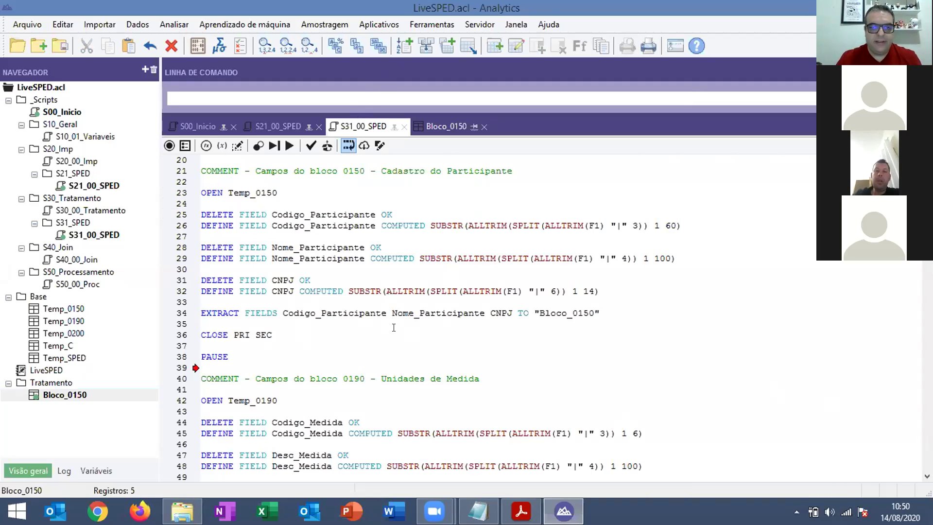
scroll(410, 332, "down", 2)
scroll(204, 328, "up", 1)
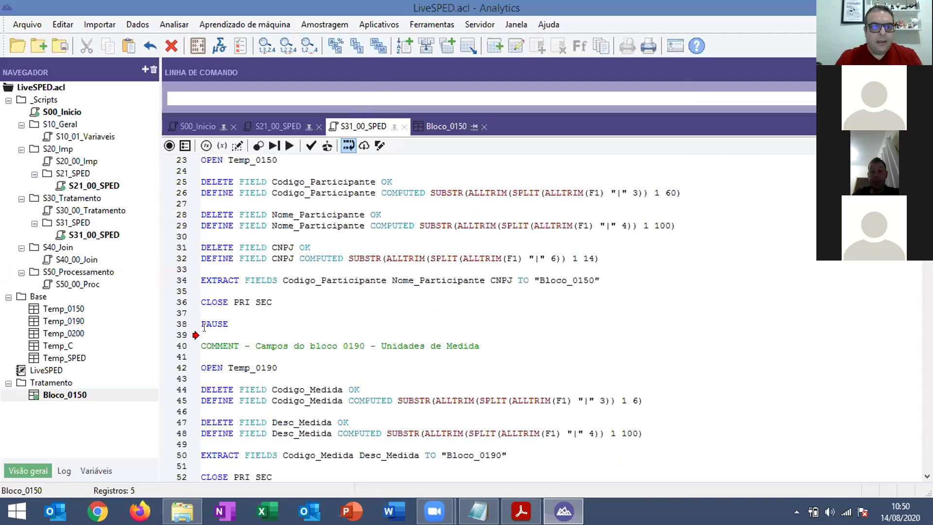
left_click_drag(232, 324, 194, 323)
key("BackSpace")
key("BackSpace")
key("BackSpace")
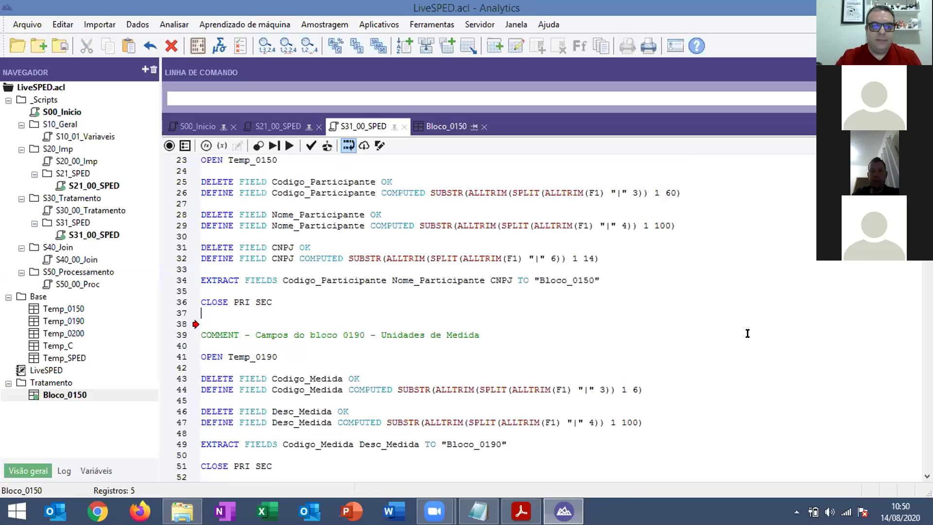
Step: Review the Bloco_0150 table and trace a C100 participant code to the name and CNPJ in the 0150 records of SPED_2020_06.txt
left_click(432, 131)
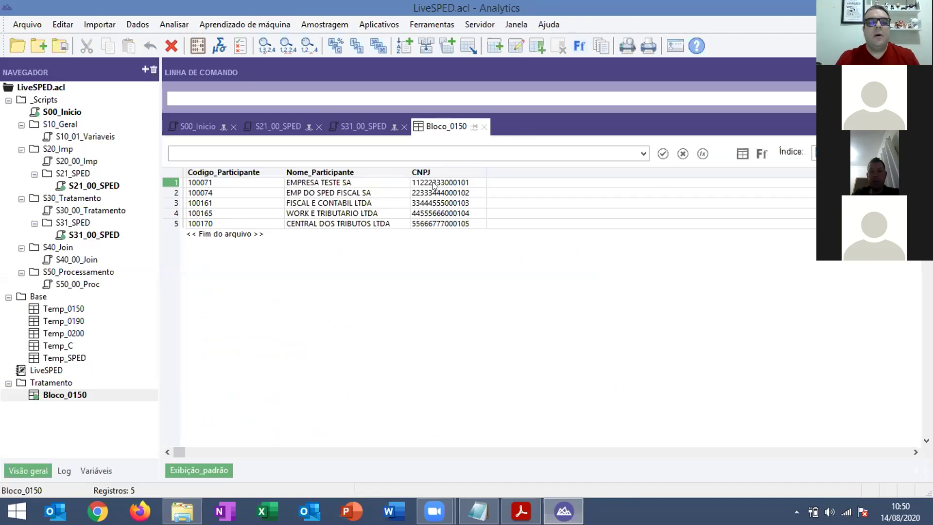
left_click(356, 126)
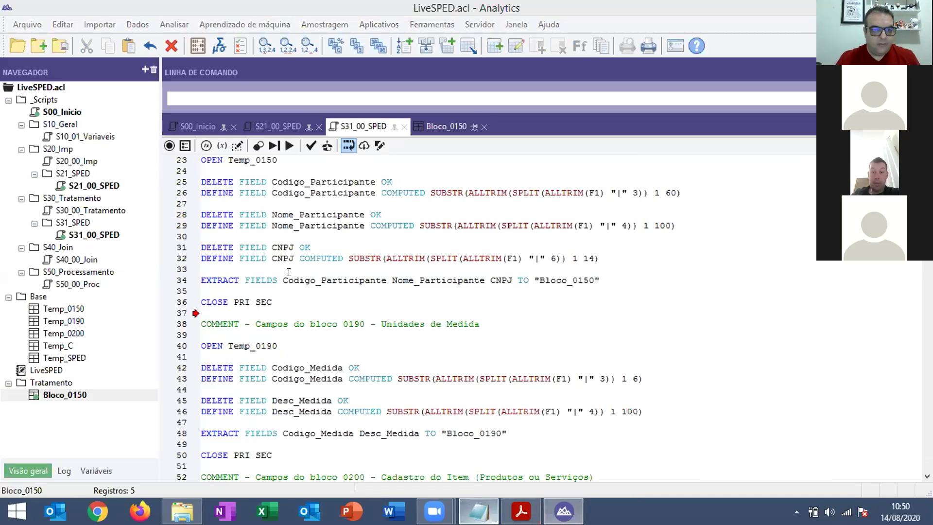
key("alt+Tab")
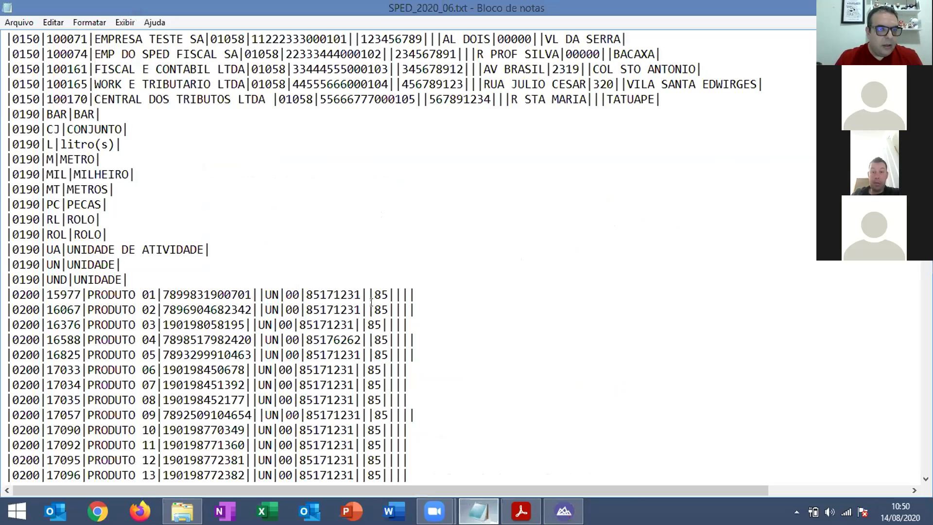
scroll(371, 301, "down", 2)
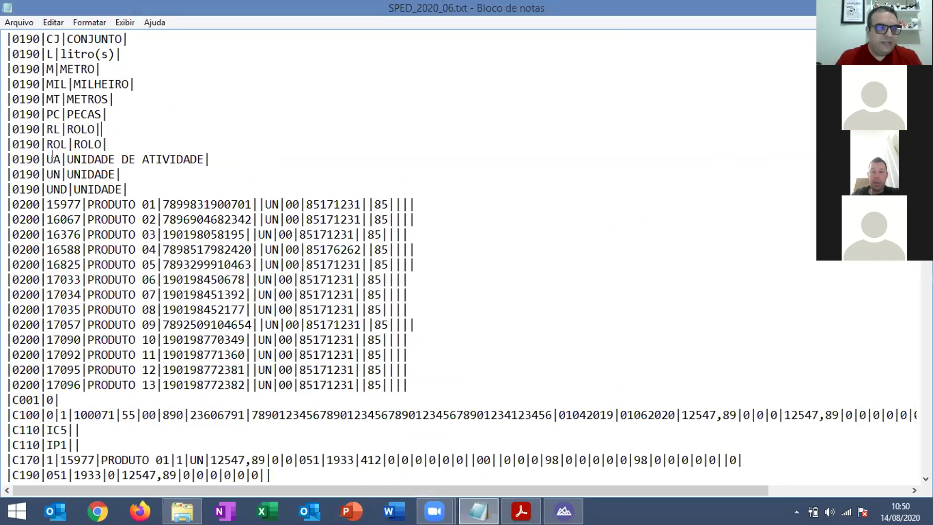
scroll(52, 153, "down", 9)
double_click(93, 159)
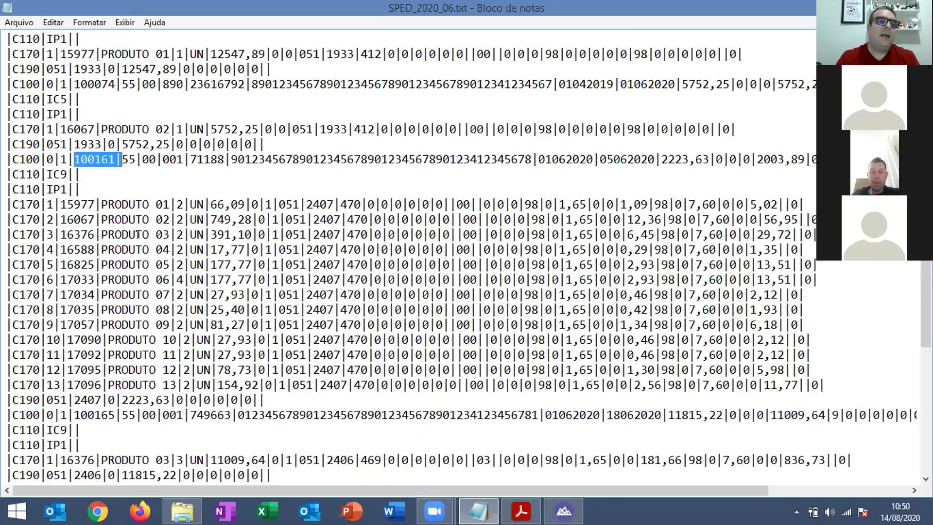
scroll(137, 235, "up", 11)
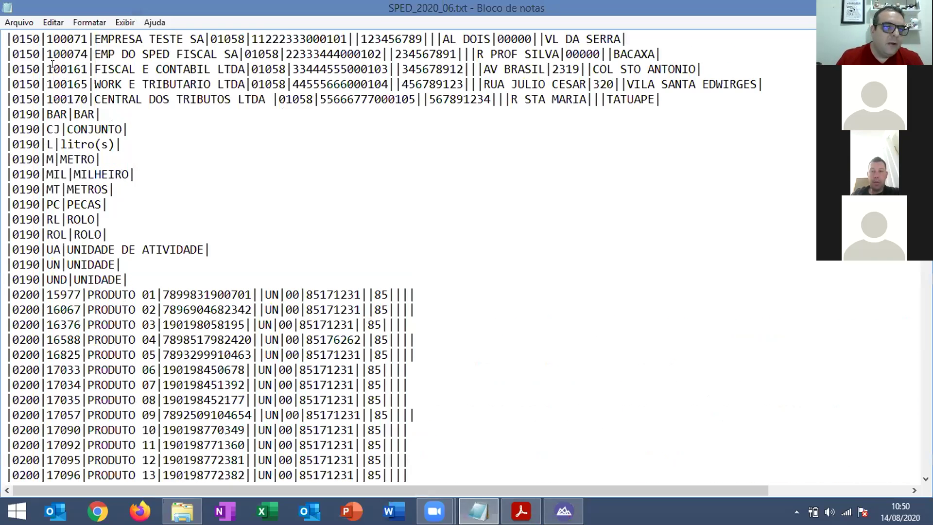
left_click_drag(94, 69, 244, 69)
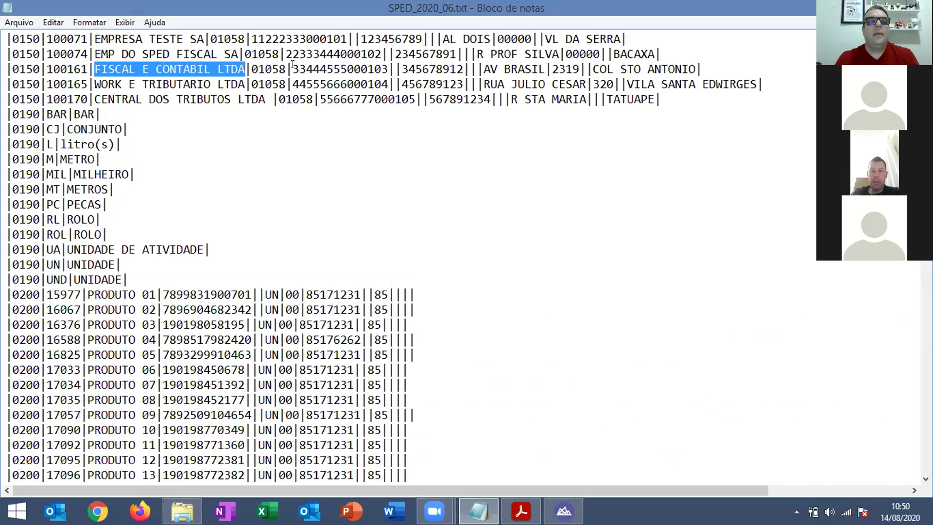
left_click_drag(292, 69, 388, 69)
left_click(325, 186)
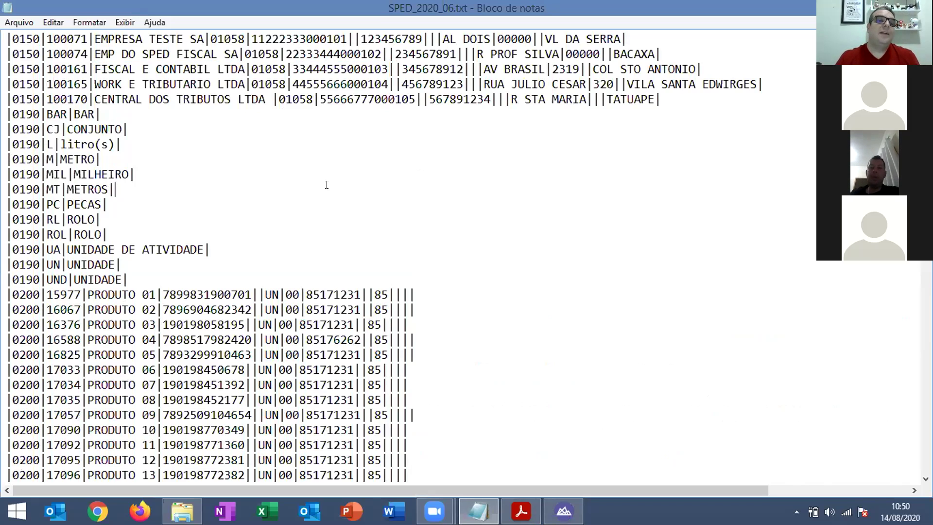
Step: Examine how the 0200 product records relate to the C100 and C170 records in SPED_2020_06.txt
scroll(333, 192, "down", 1)
scroll(318, 194, "down", 4)
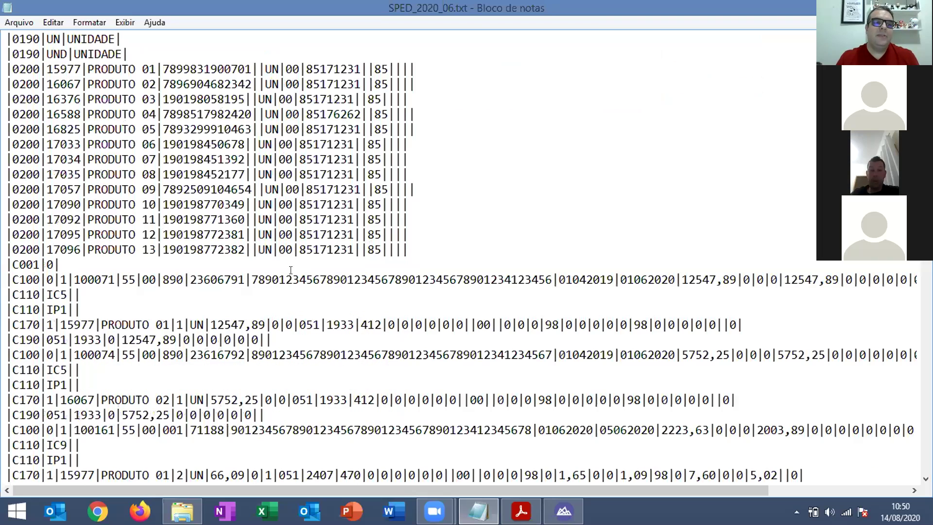
scroll(301, 251, "down", 5)
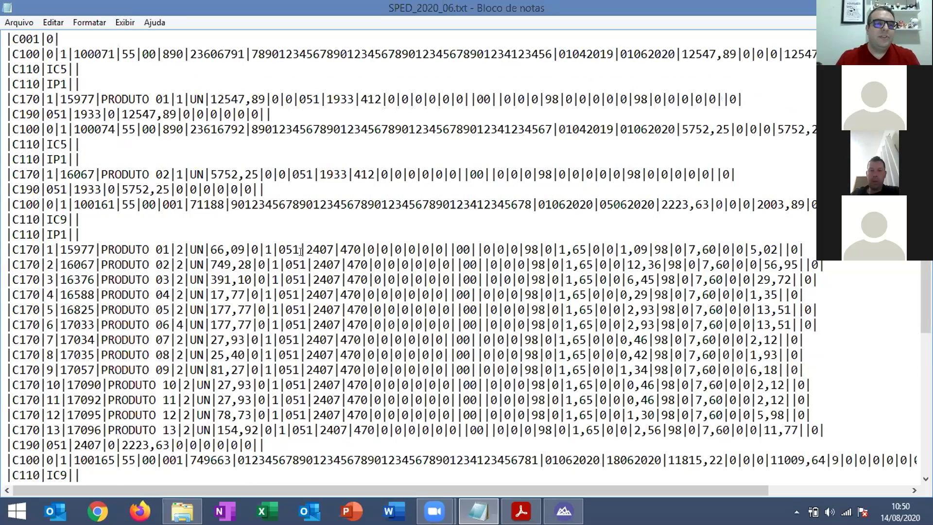
scroll(301, 251, "up", 2)
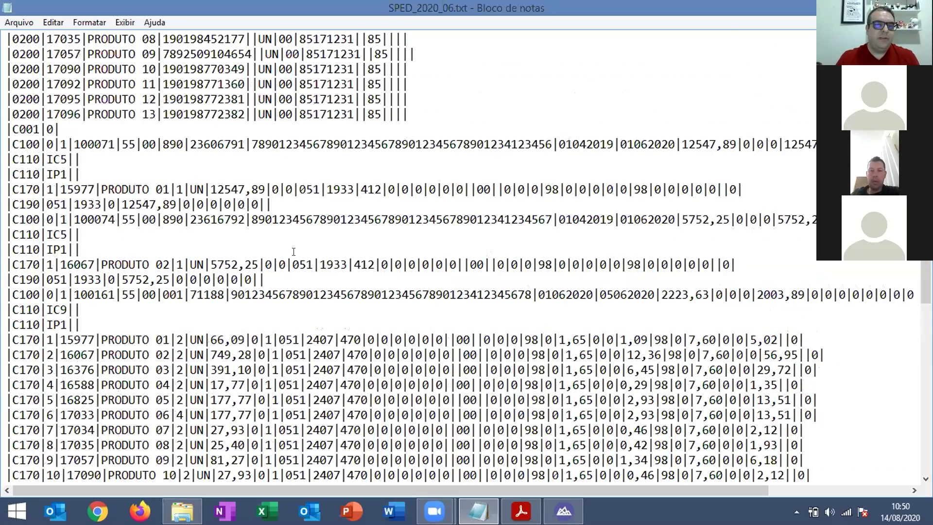
scroll(290, 228, "up", 5)
scroll(291, 258, "down", 5)
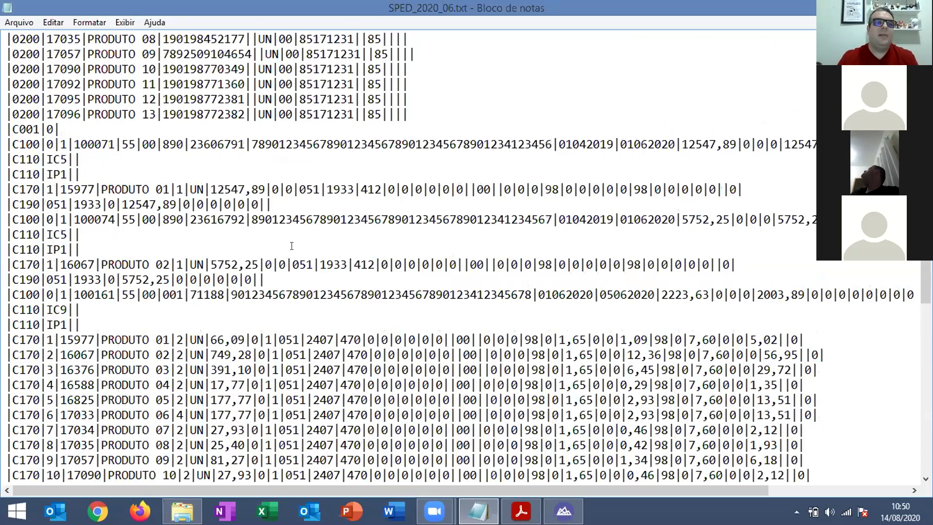
scroll(291, 246, "down", 8)
scroll(290, 258, "up", 13)
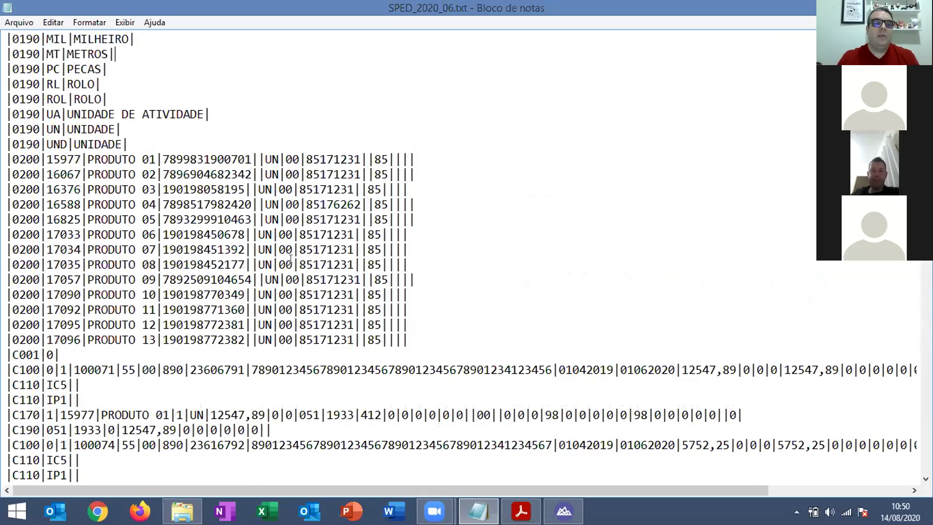
scroll(284, 260, "down", 1)
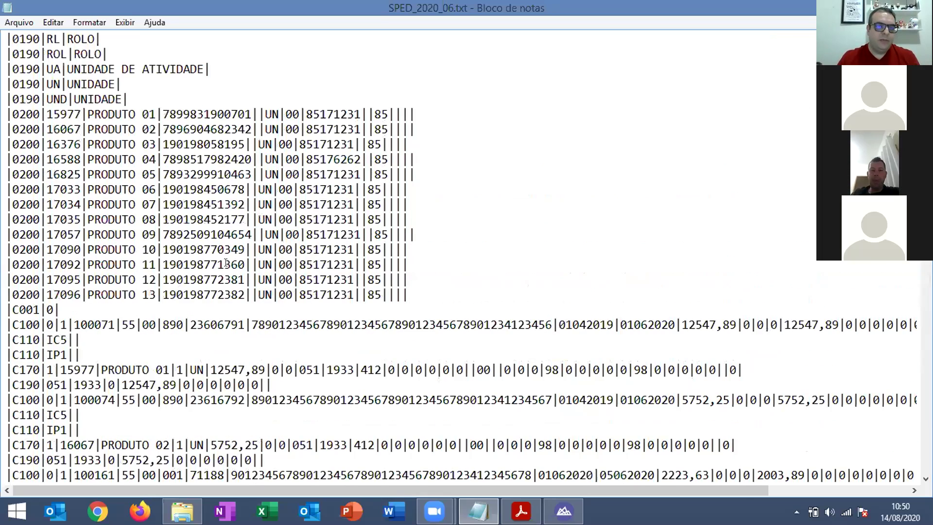
scroll(282, 263, "down", 3)
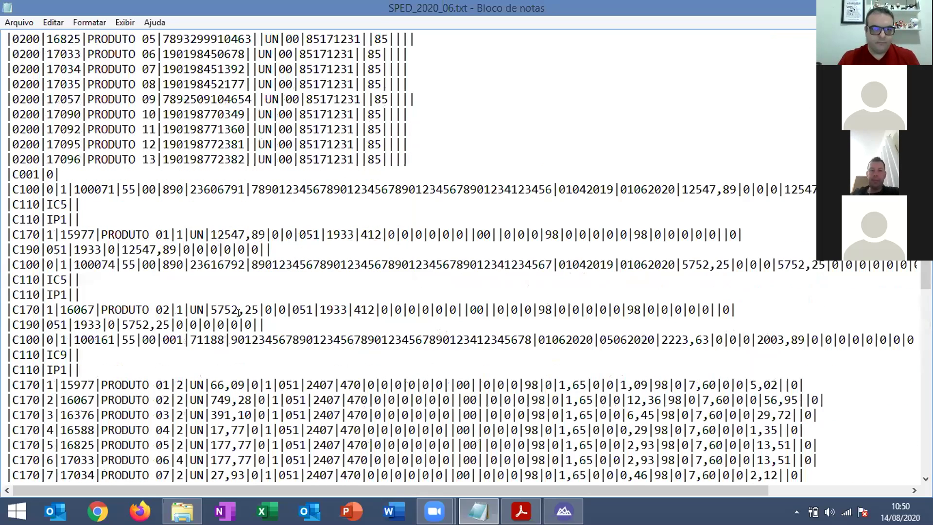
scroll(270, 314, "down", 2)
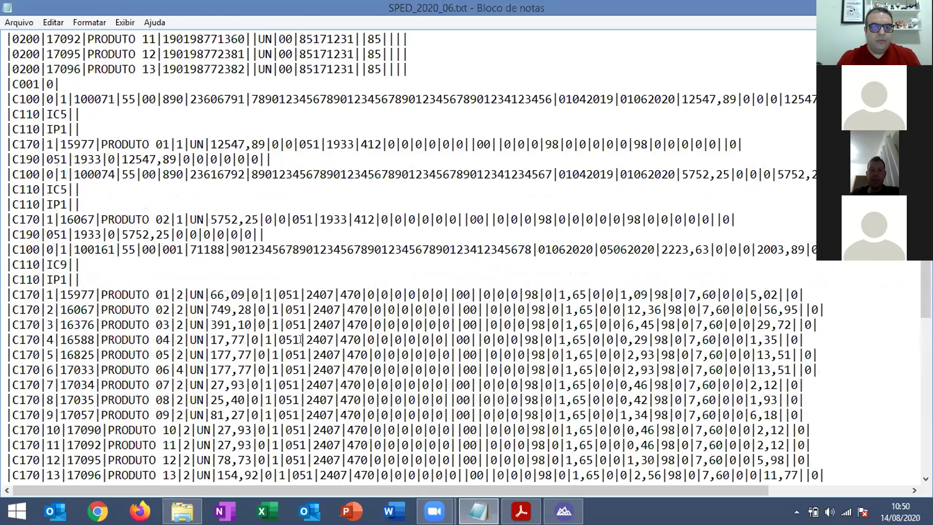
Step: Review the block 0190 section of S31_00_SPED and search the EFD guide in Acrobat Reader for 0190
key("alt+Tab")
scroll(282, 329, "down", 4)
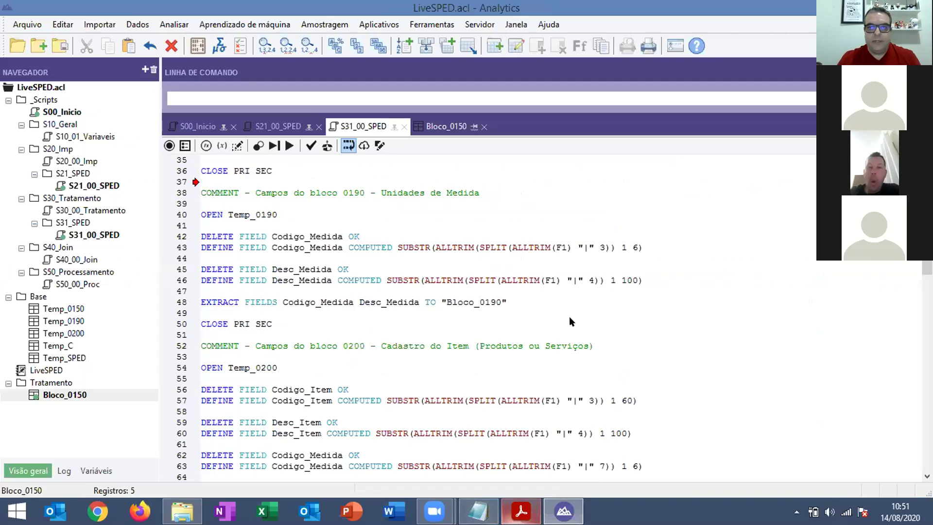
key("alt+Tab")
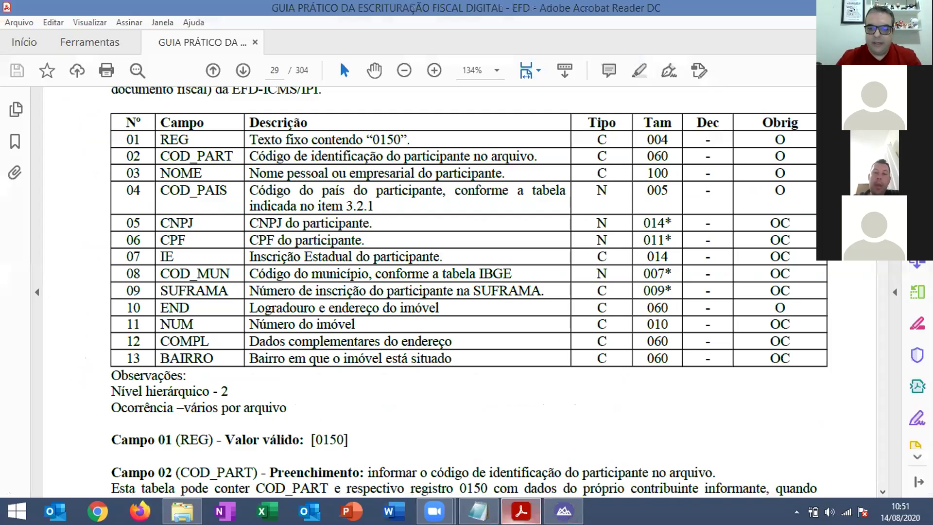
key("ctrl+f")
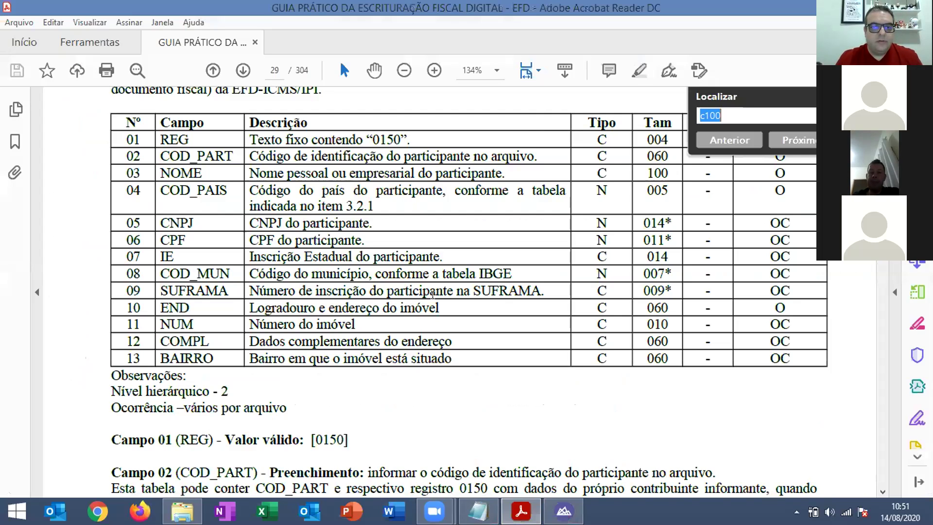
type("0190")
key("Return")
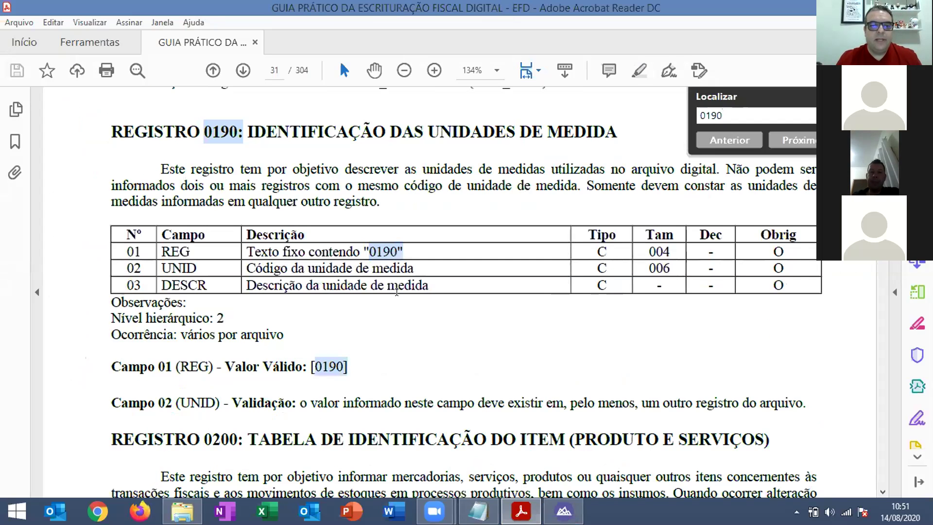
Step: Examine the 0190 unit of measure records in SPED_2020_06.txt and the unit code used in the C170 item records
mouse_move(478, 510)
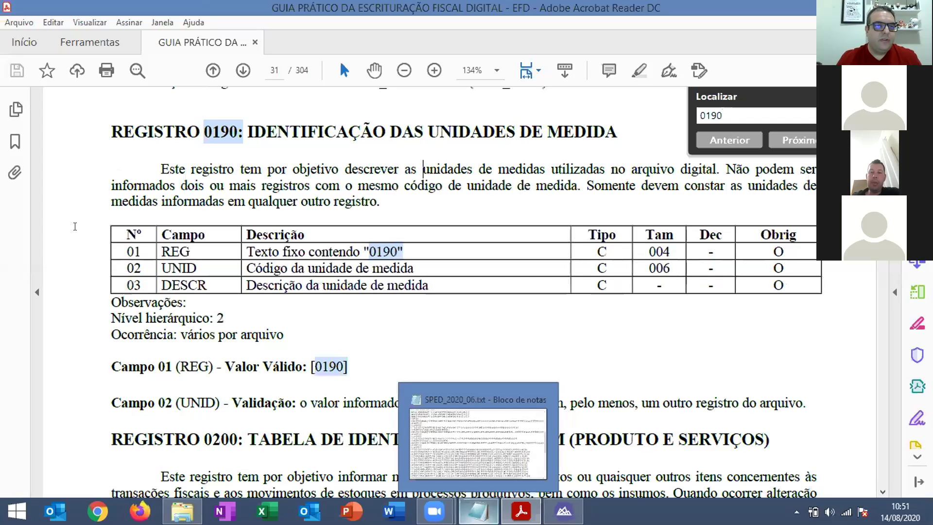
key("alt+Tab")
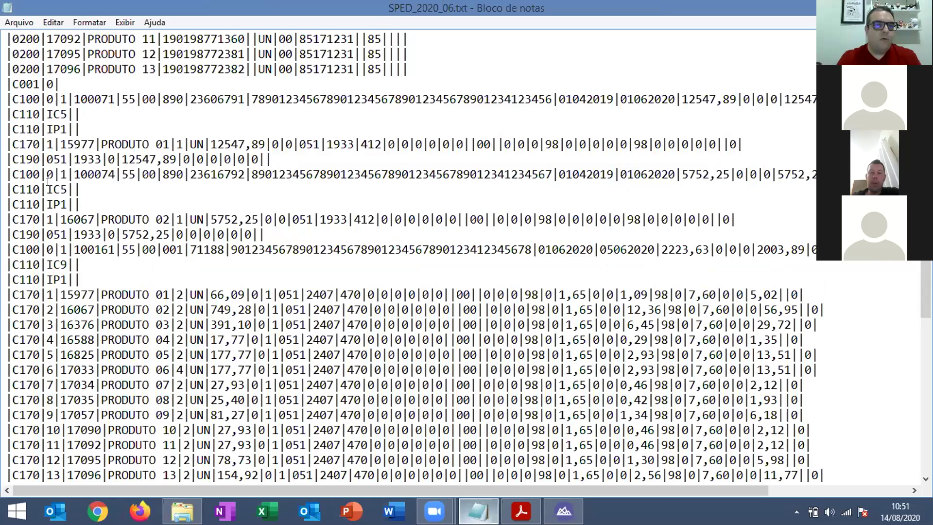
scroll(47, 195, "up", 9)
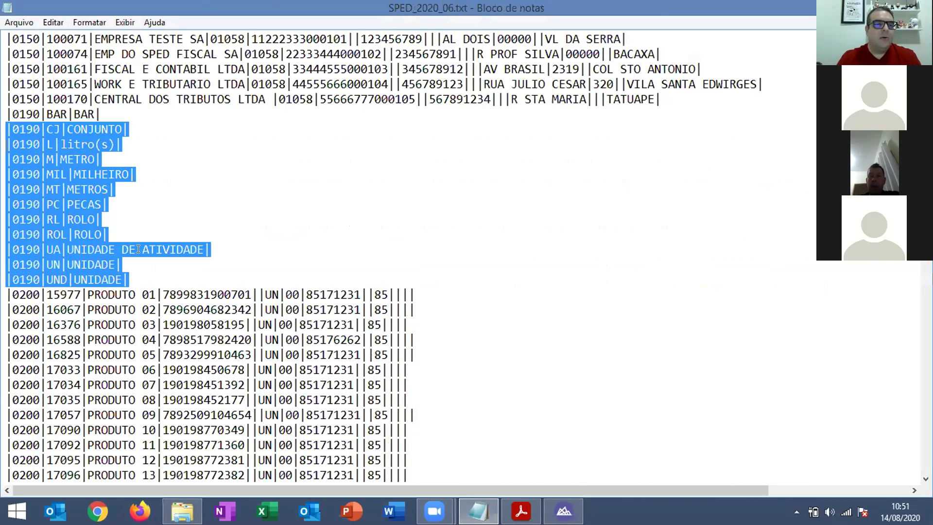
left_click(252, 244)
scroll(252, 241, "down", 1)
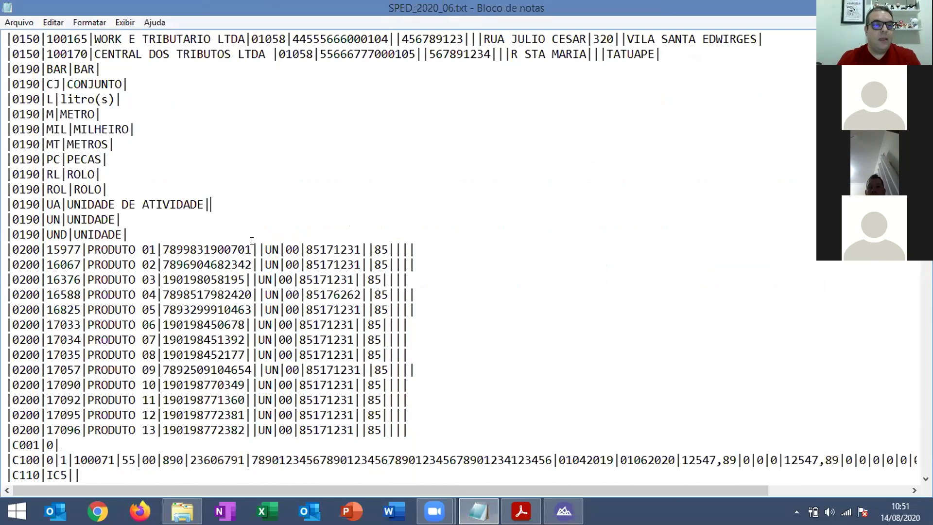
scroll(252, 241, "down", 4)
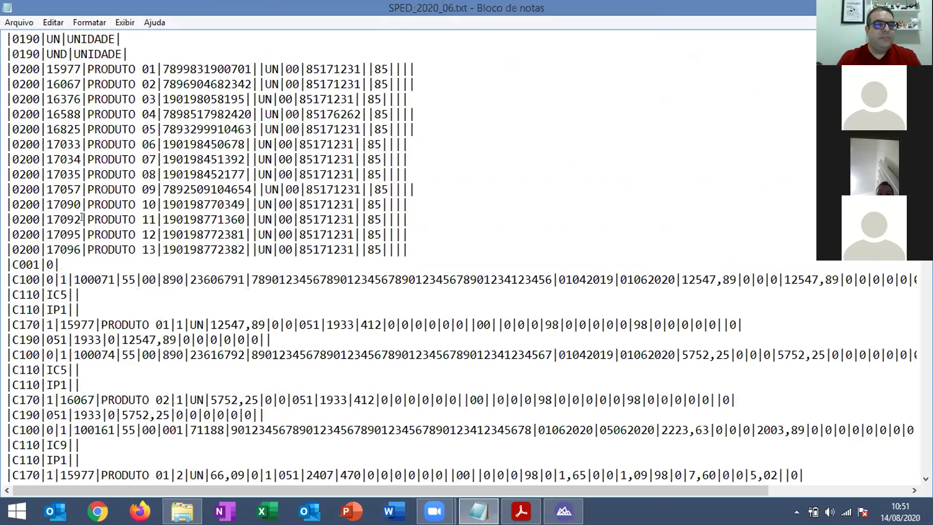
scroll(176, 217, "down", 1)
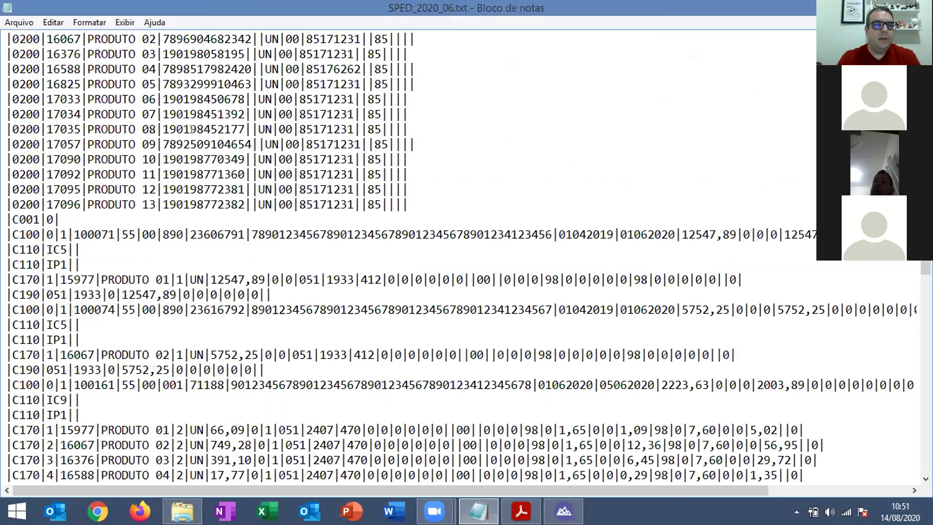
scroll(190, 201, "down", 5)
left_click_drag(191, 201, 176, 203)
left_click(196, 204)
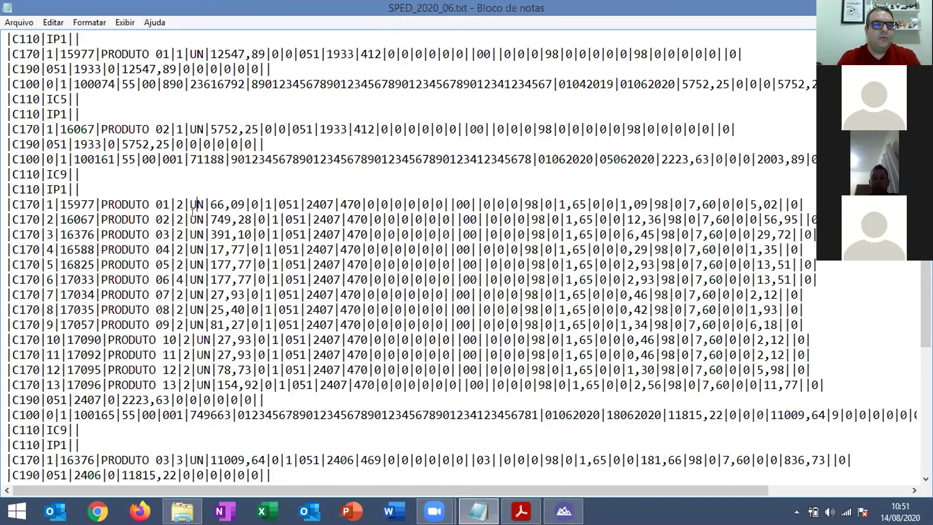
scroll(238, 323, "up", 7)
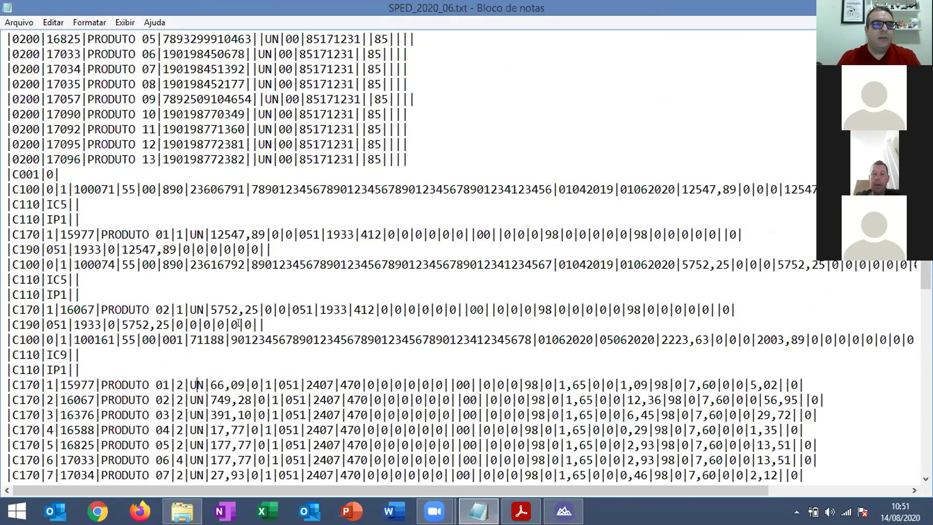
scroll(73, 169, "up", 4)
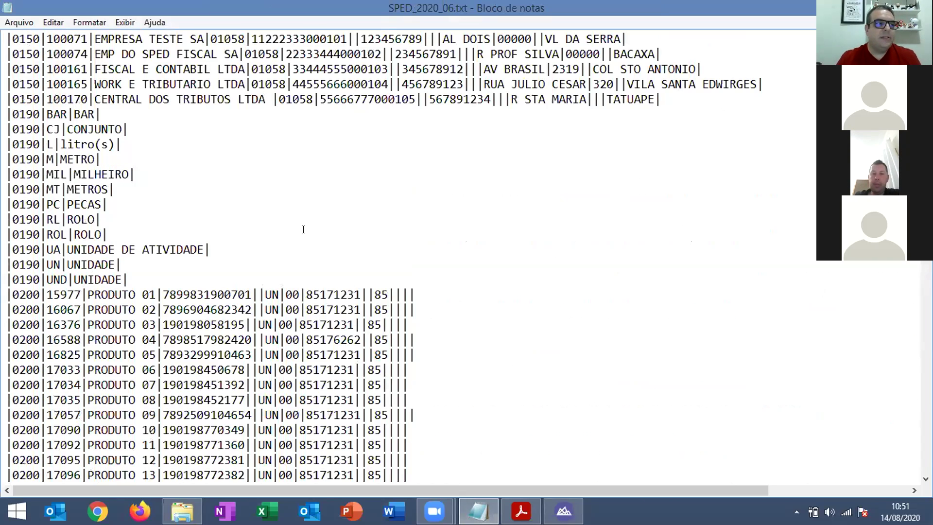
Step: Compare the Codigo_Medida and Desc_Medida definitions in S31_00_SPED with the guide's register 0190 field layout
left_click(563, 511)
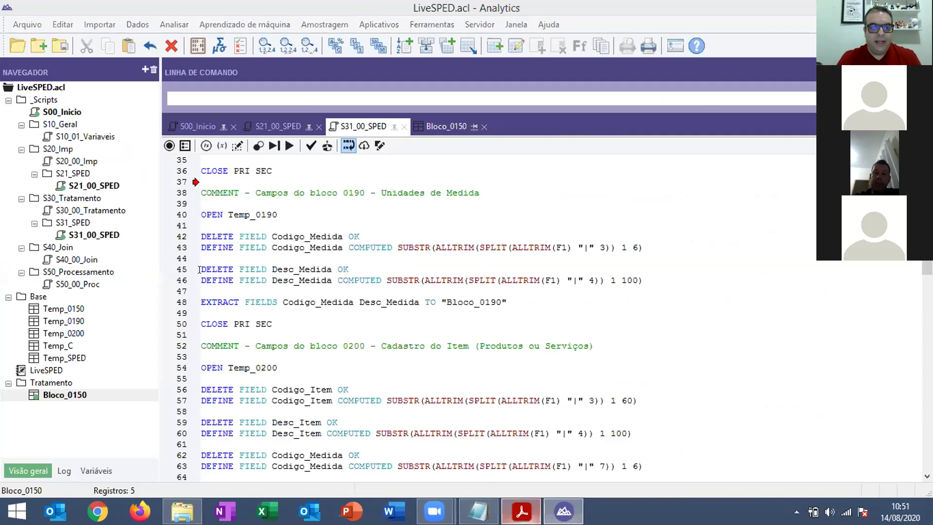
key("alt+Tab")
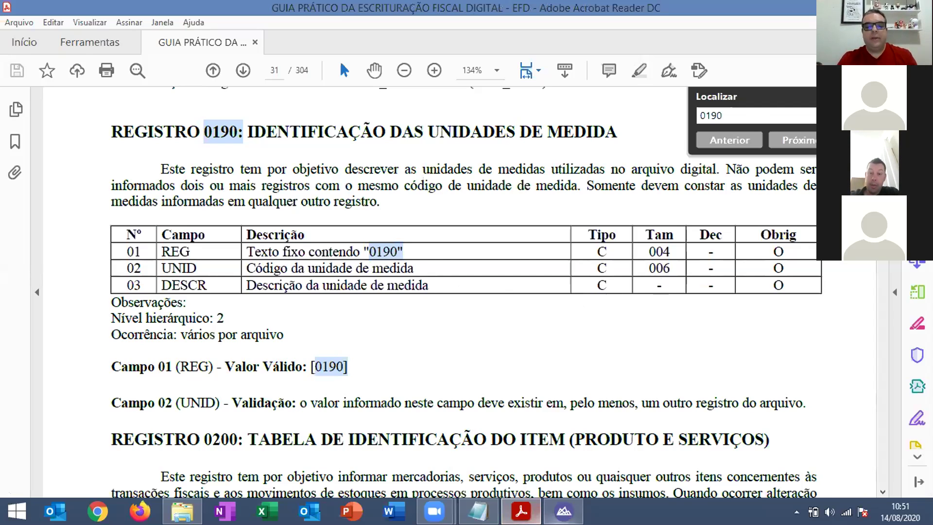
left_click(564, 511)
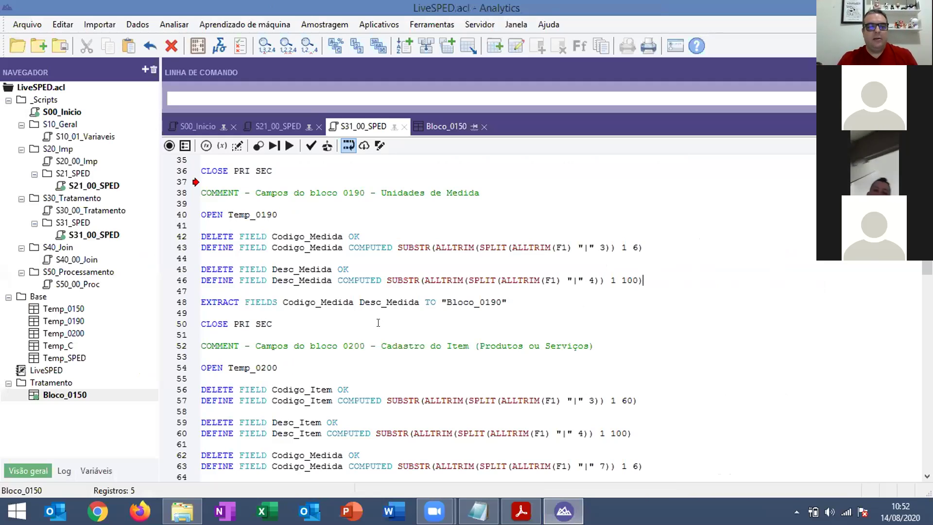
Step: Insert a PAUSE command between the block 0190 and block 0200 sections of S31_00_SPED
key("Return")
key("Return")
type("PAUSE")
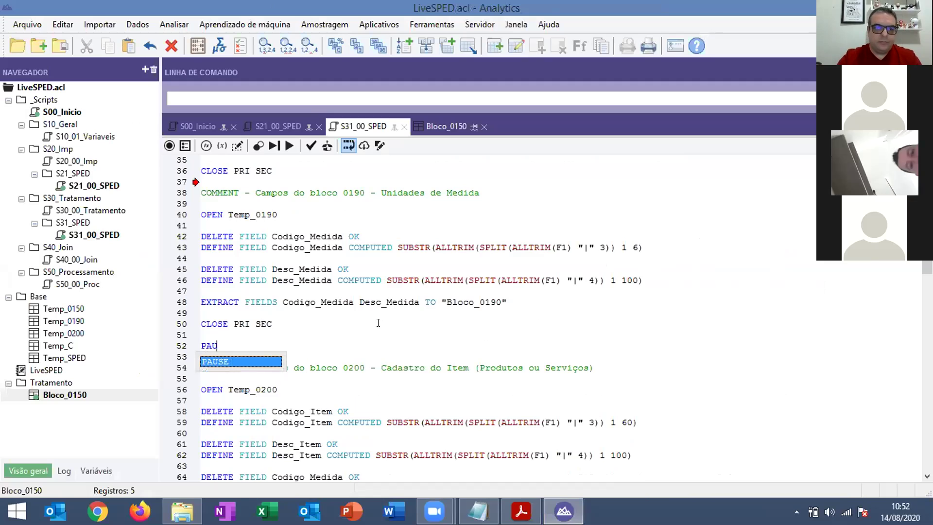
Step: Run S31_00_SPED from the line before the block 0190 section's preceding CLOSE PRI SEC up to the PAUSE, and dismiss the pause notice
left_click(224, 177)
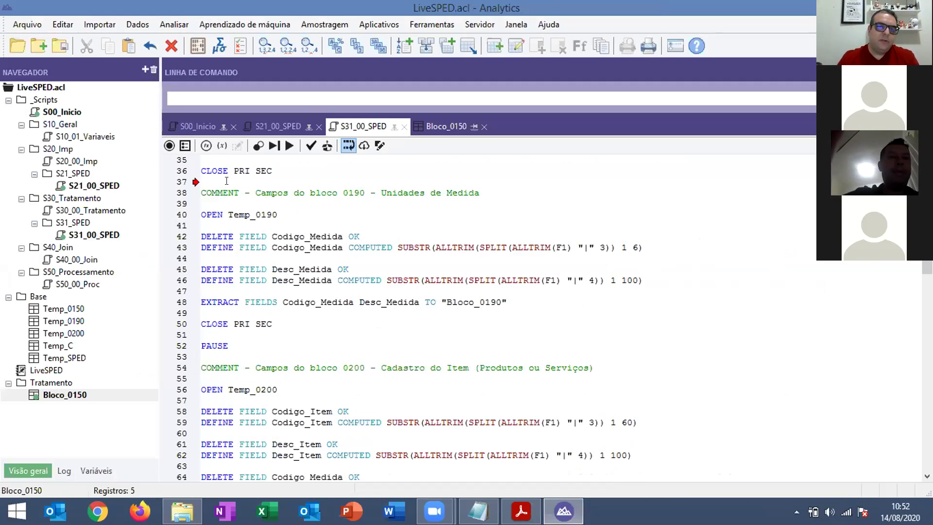
scroll(214, 183, "up", 2)
scroll(199, 185, "down", 1)
left_click(191, 189)
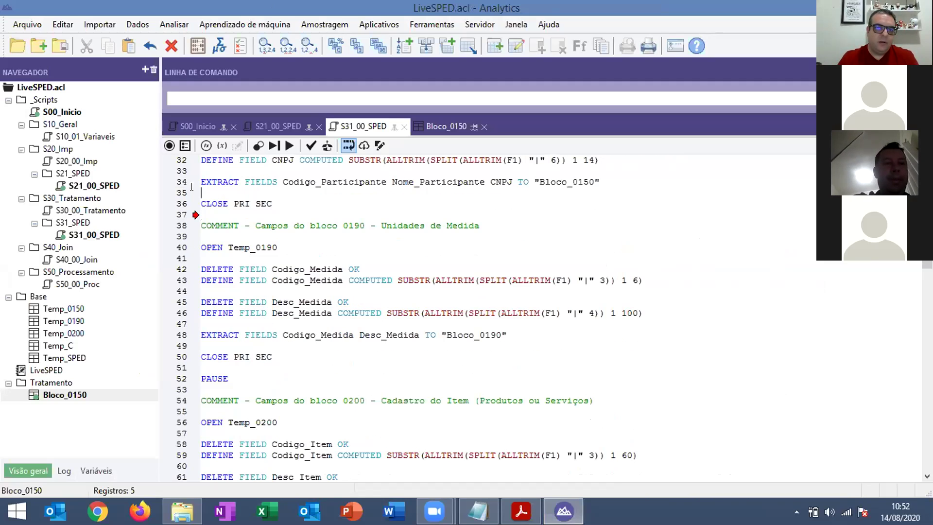
right_click(226, 192)
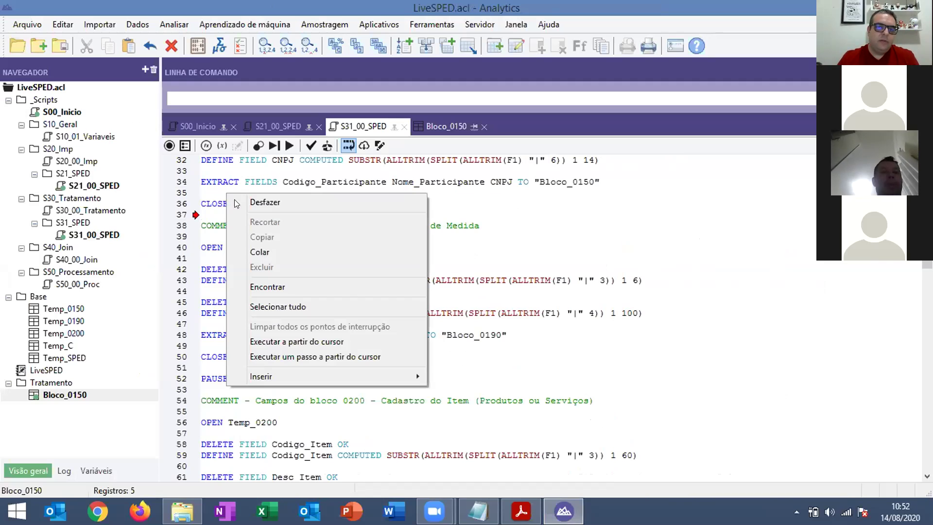
left_click(341, 340)
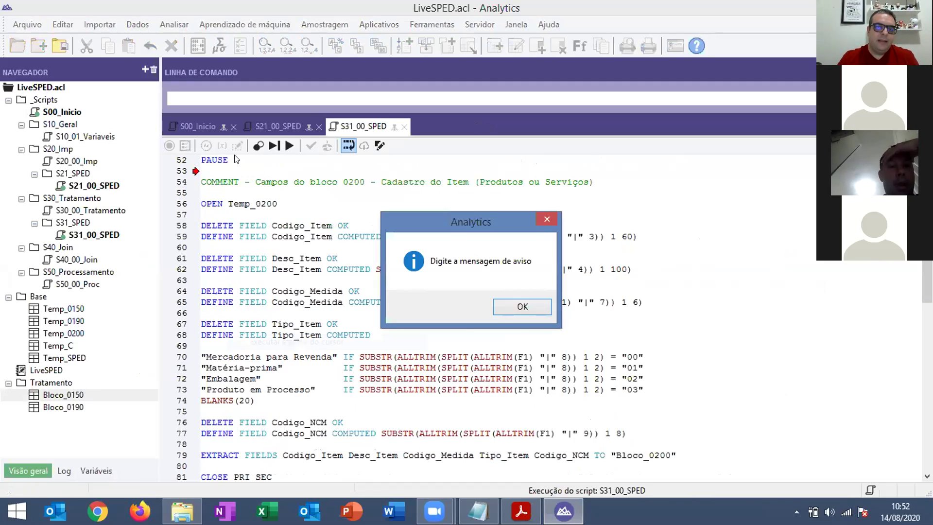
left_click(520, 309)
Step: Open the Bloco_0190 table to check its extracted unit codes and descriptions
scroll(369, 314, "up", 5)
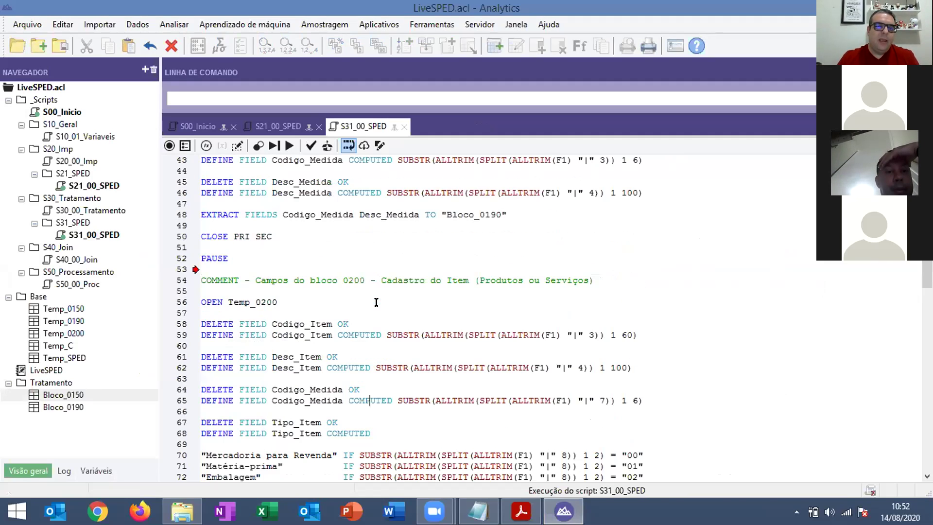
scroll(369, 313, "up", 1)
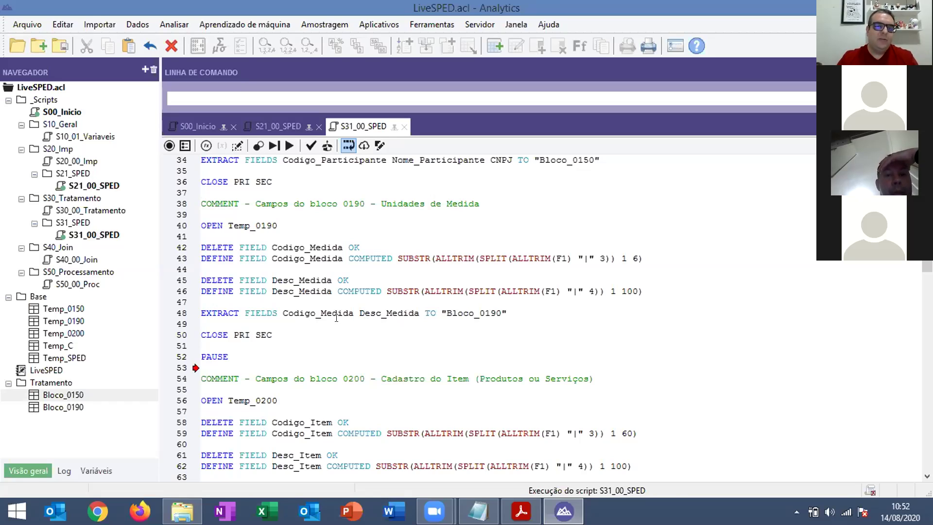
double_click(68, 407)
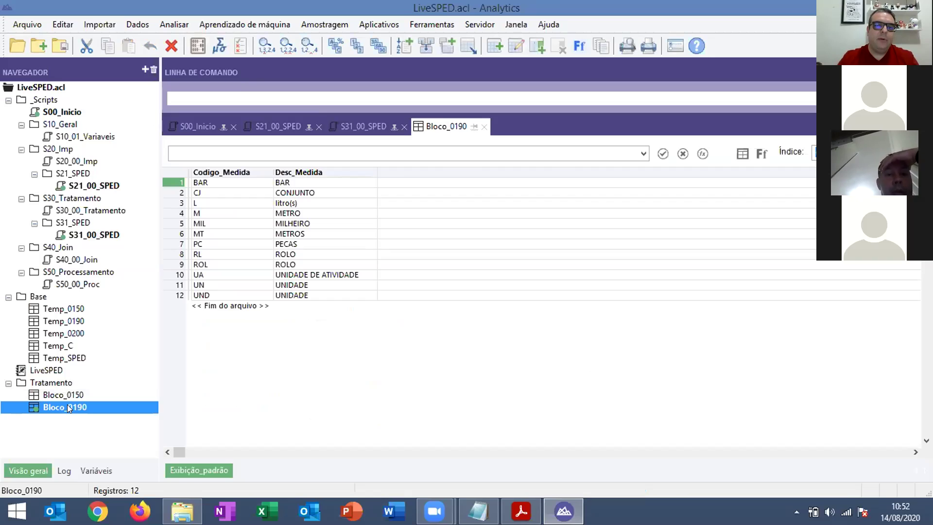
Step: Remove the PAUSE command after the block 0190 section of S31_00_SPED
left_click(364, 127)
double_click(224, 357)
key("BackSpace")
key("BackSpace")
key("BackSpace")
Step: Review the block 0200 section of S31_00_SPED, and read the register 0200 field layout in the EFD guide in Acrobat Reader
scroll(522, 376, "down", 5)
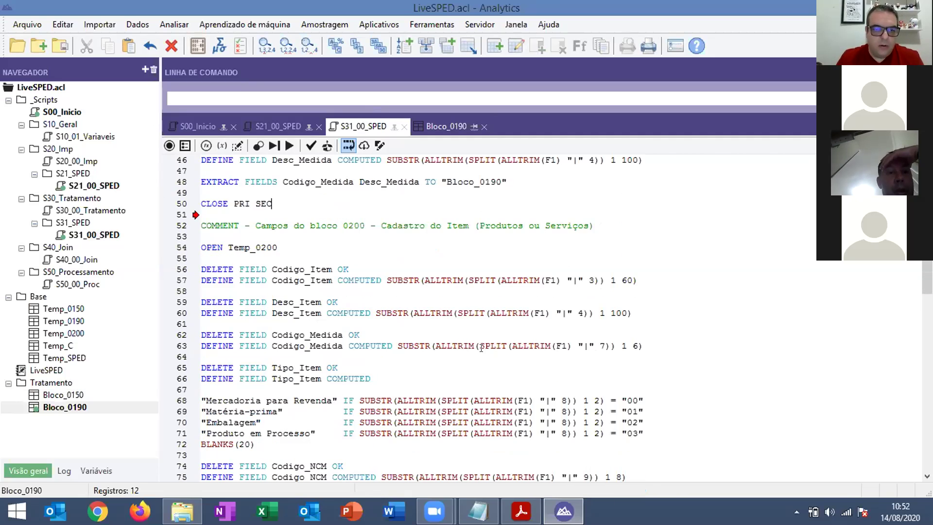
scroll(481, 348, "down", 1)
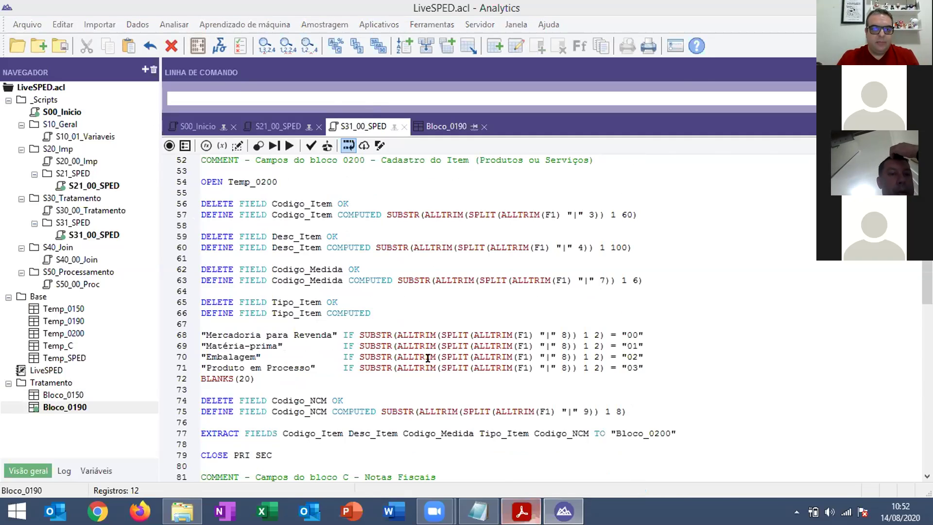
key("alt+Tab")
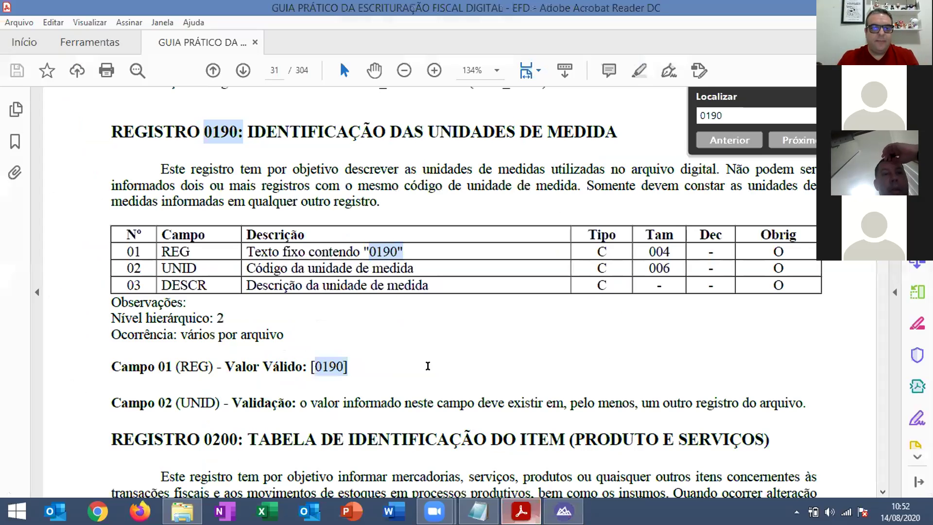
scroll(428, 367, "down", 10)
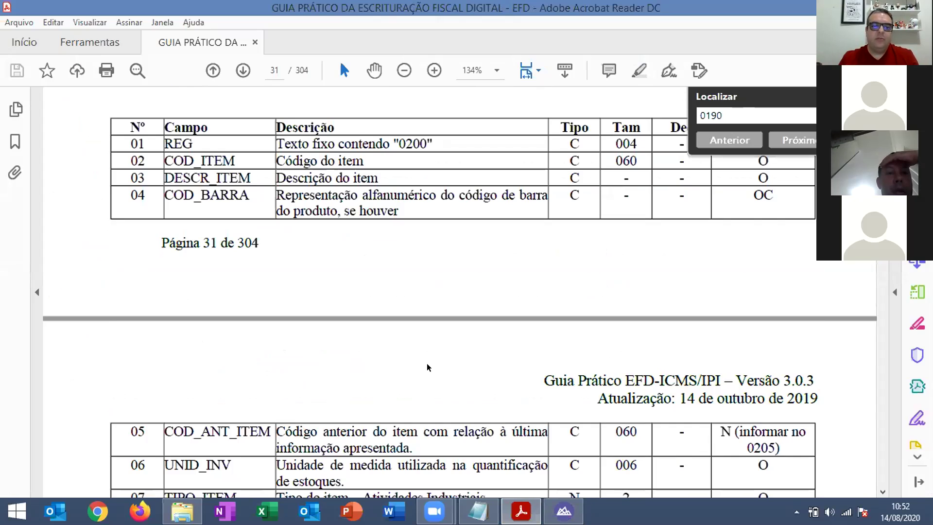
scroll(417, 367, "down", 4)
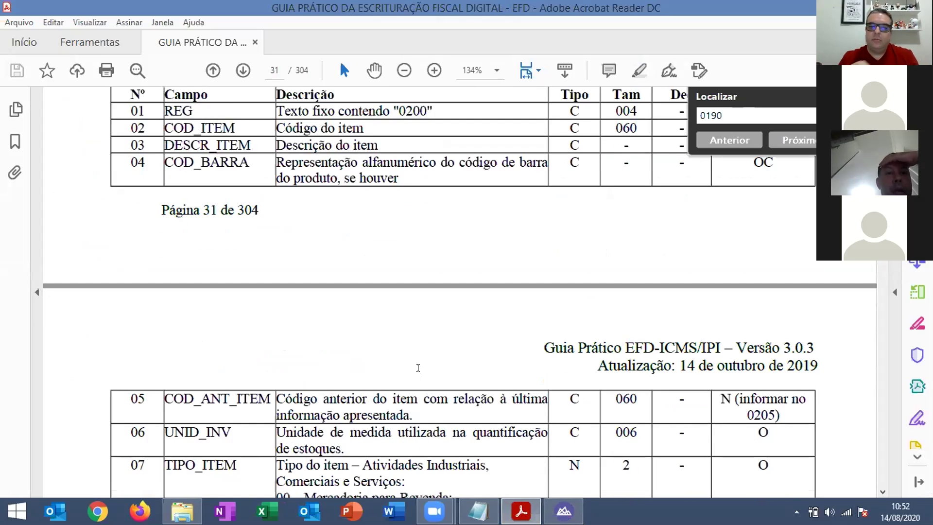
scroll(417, 367, "down", 5)
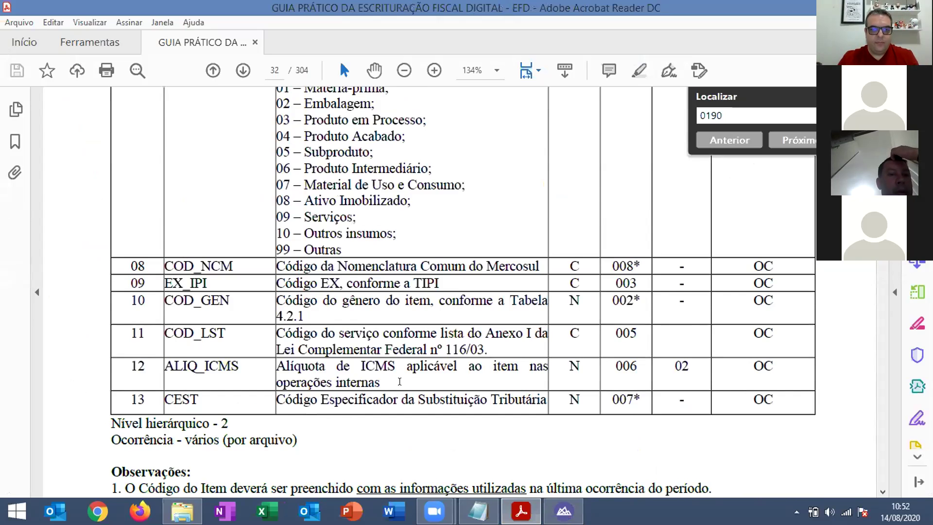
Step: Examine the UNID_INV, TIPO_ITEM and COD_NCM fields and the item type codes in the guide's register 0200 table
scroll(398, 381, "up", 4)
scroll(389, 387, "up", 2)
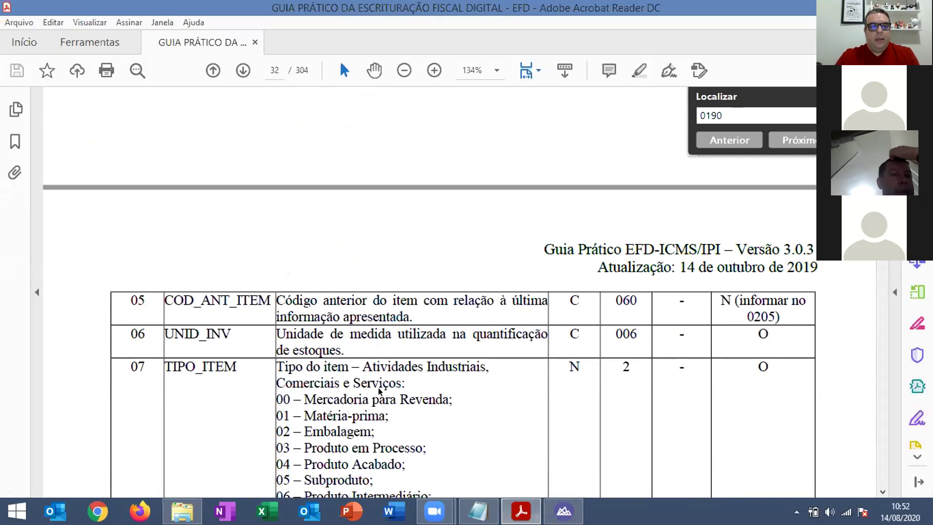
scroll(378, 387, "up", 2)
scroll(268, 357, "down", 5)
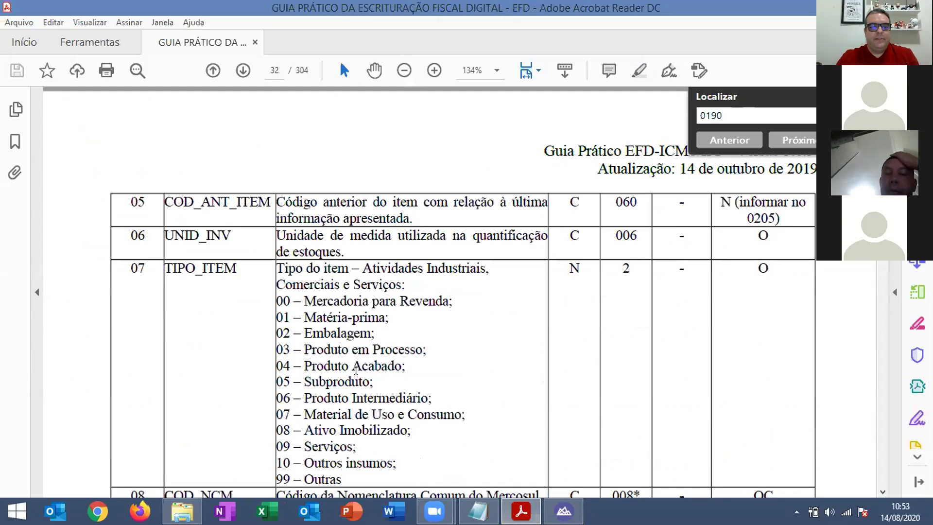
scroll(236, 259, "up", 1)
scroll(312, 259, "down", 1)
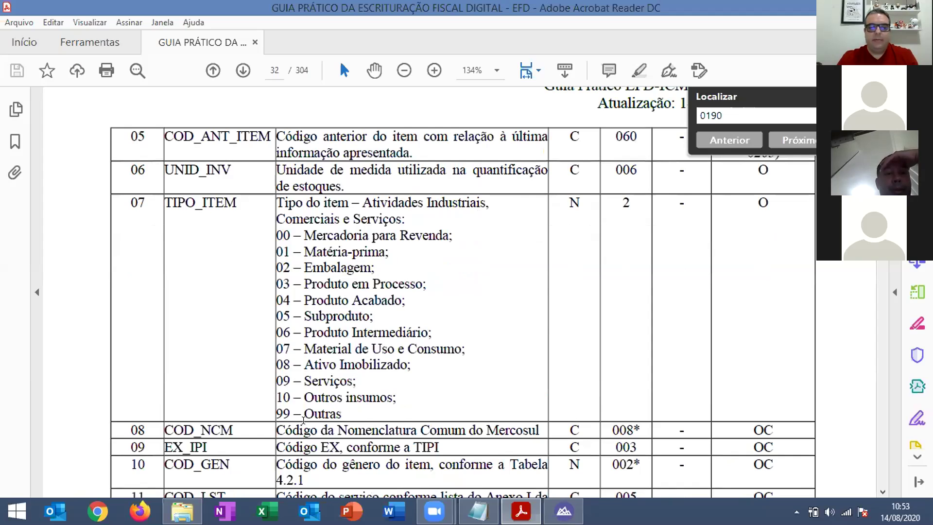
scroll(351, 411, "up", 9)
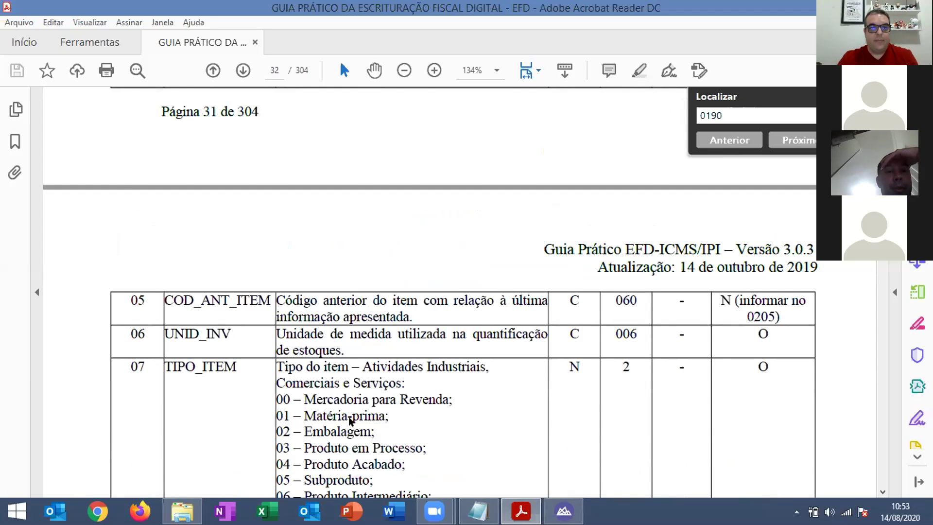
scroll(342, 408, "up", 1)
scroll(340, 404, "down", 1)
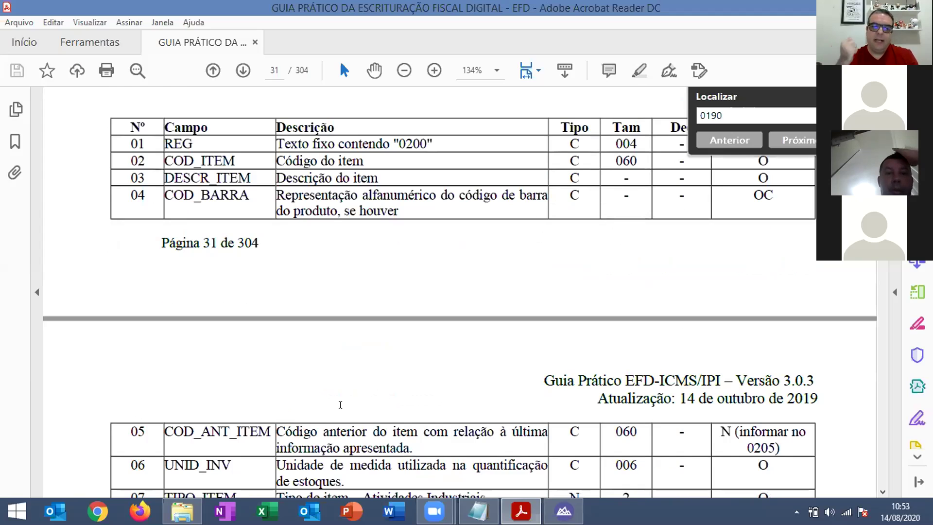
scroll(363, 408, "down", 5)
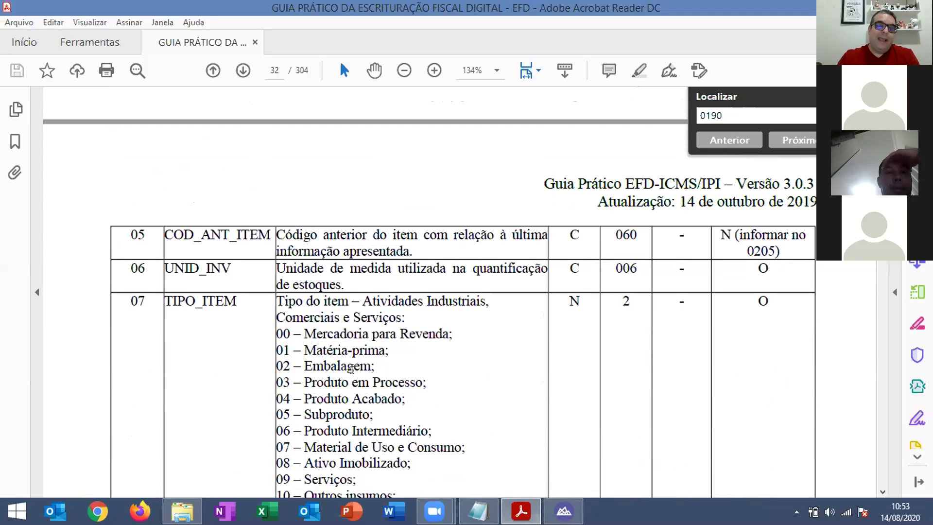
scroll(346, 372, "down", 2)
scroll(345, 371, "down", 3)
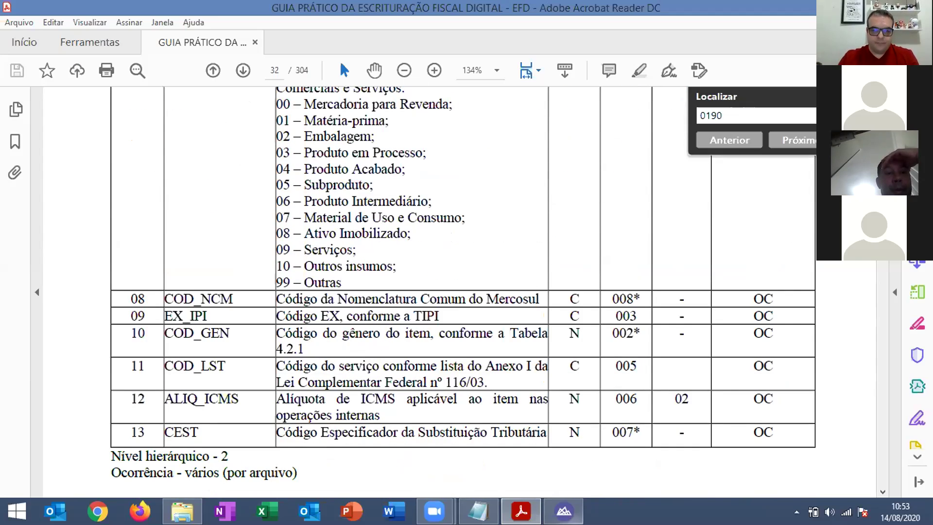
Step: Switch to Analytics and compare the Codigo_Medida definitions in blocks 0190 and 0200, plus the Tipo_Item conditions
mouse_move(521, 511)
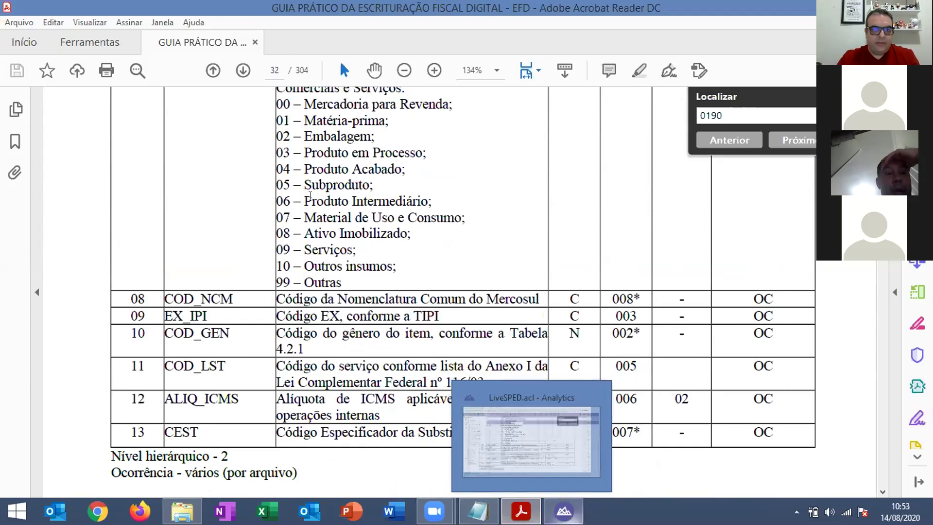
left_click(564, 511)
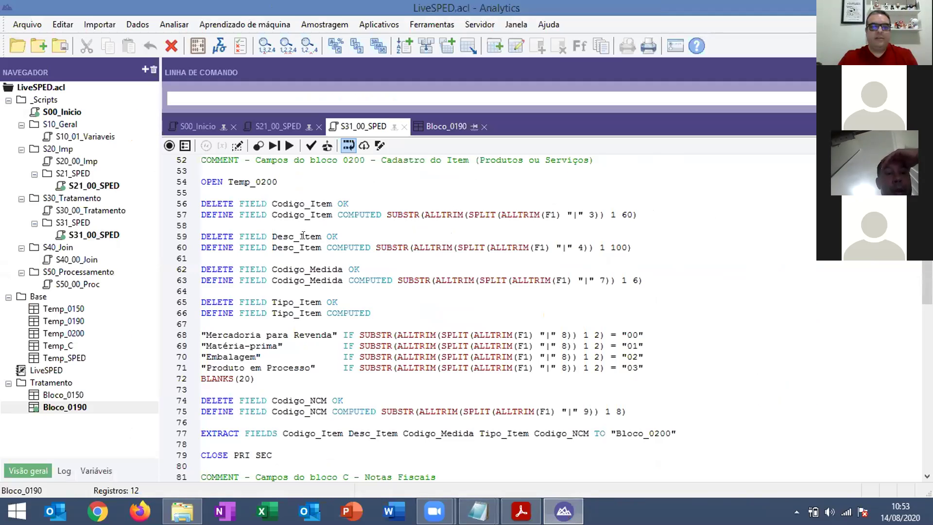
double_click(322, 269)
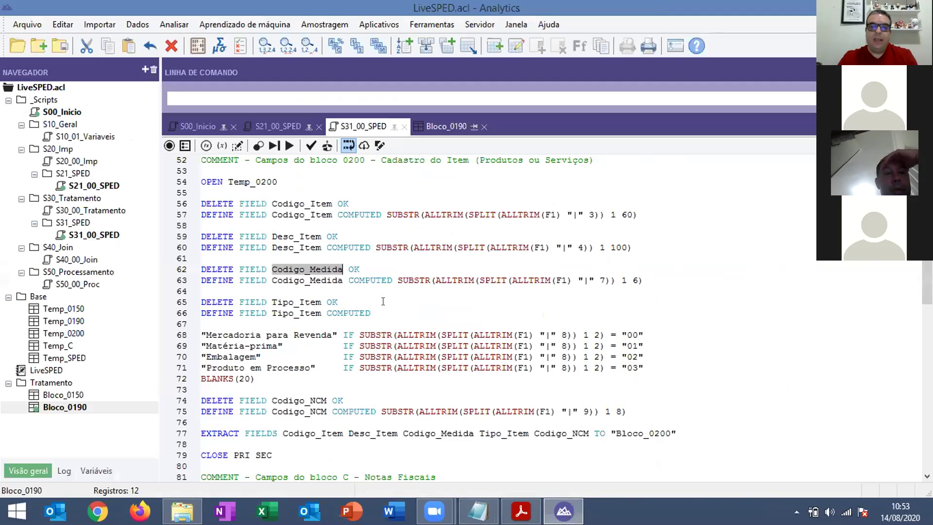
scroll(338, 255, "up", 5)
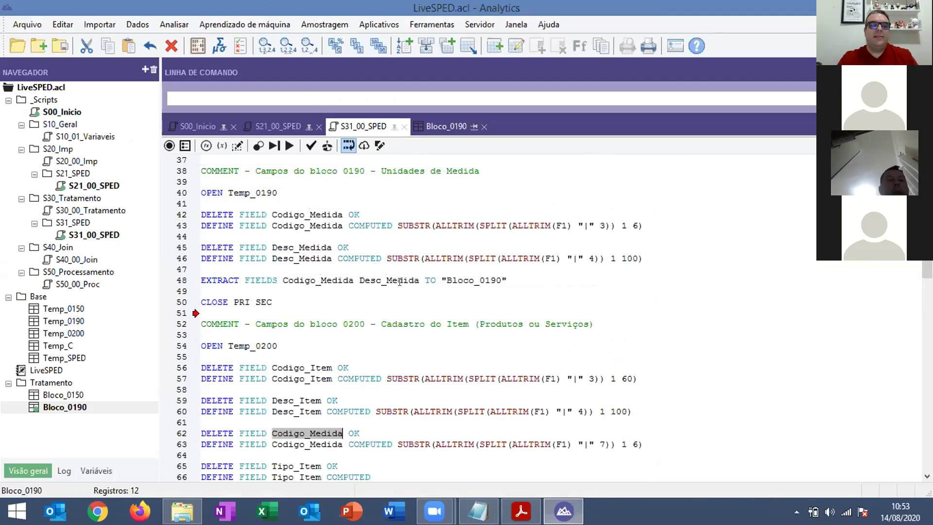
scroll(399, 325, "down", 2)
scroll(399, 325, "down", 3)
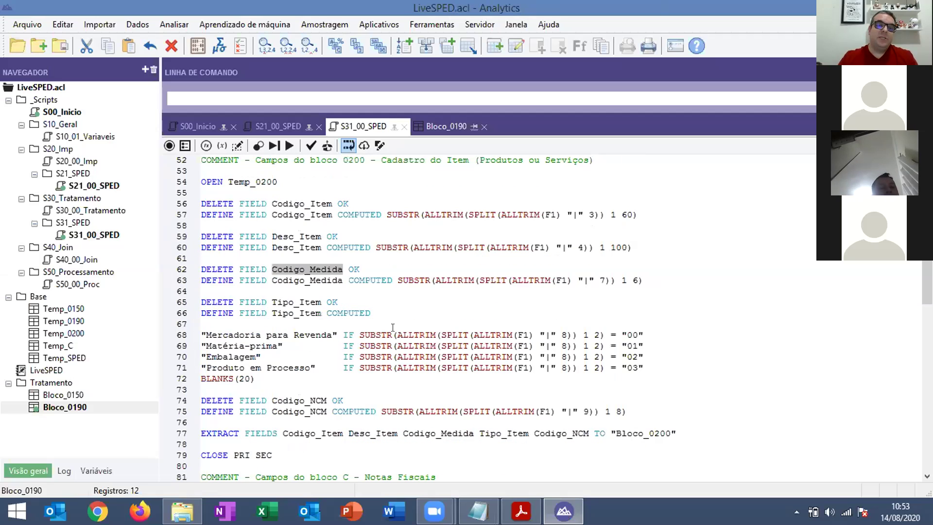
scroll(377, 336, "up", 1)
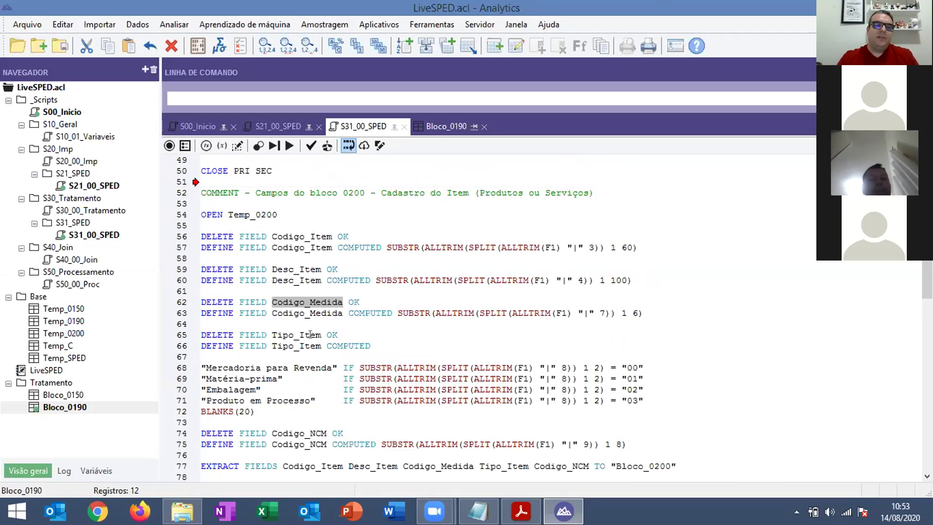
scroll(290, 337, "down", 1)
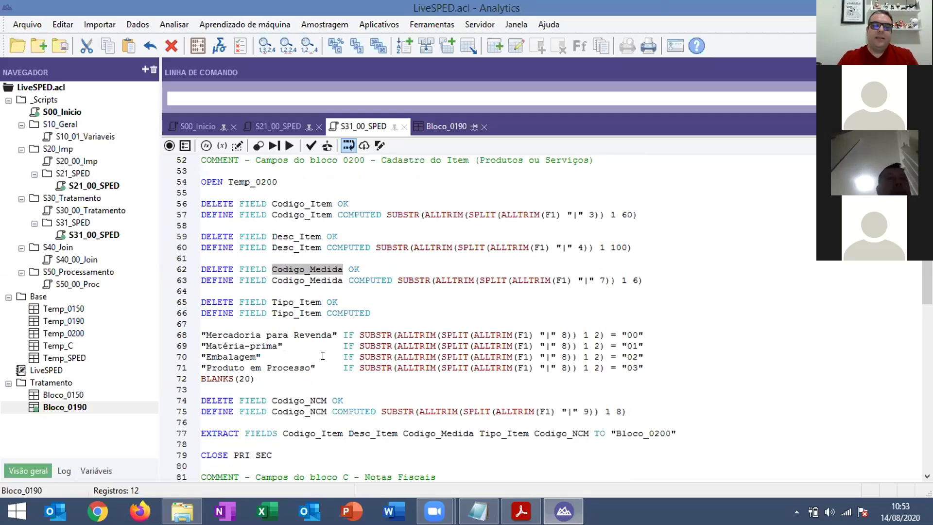
left_click(324, 356)
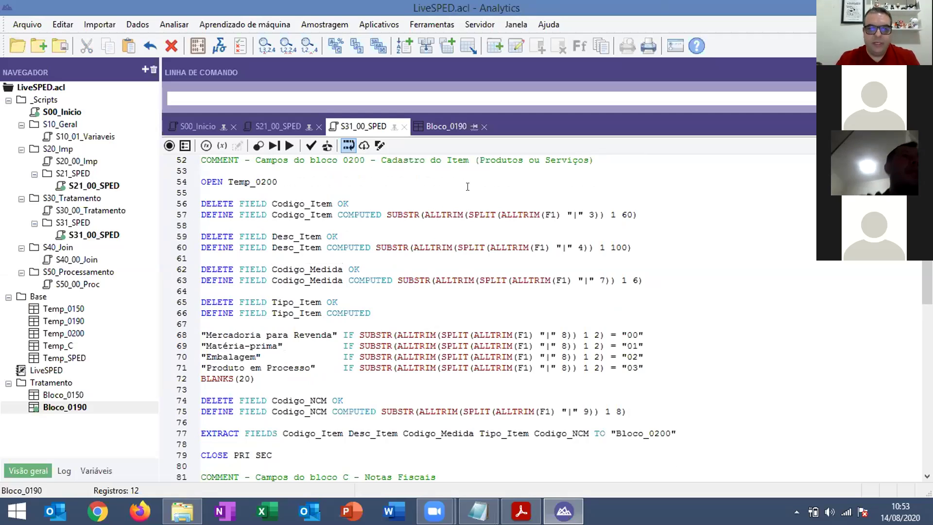
Step: Compare the SPLIT position and length of Codigo_Item in block 0200 with COD_ITEM in the guide's register 0200 table
left_click(468, 214)
left_click_drag(467, 208, 591, 207)
left_click(521, 511)
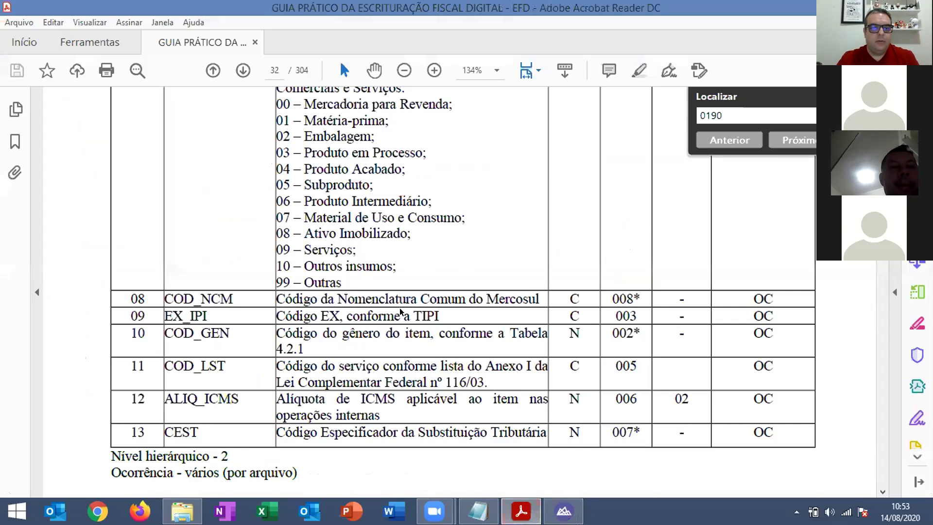
scroll(418, 311, "up", 10)
scroll(625, 507, "down", 3)
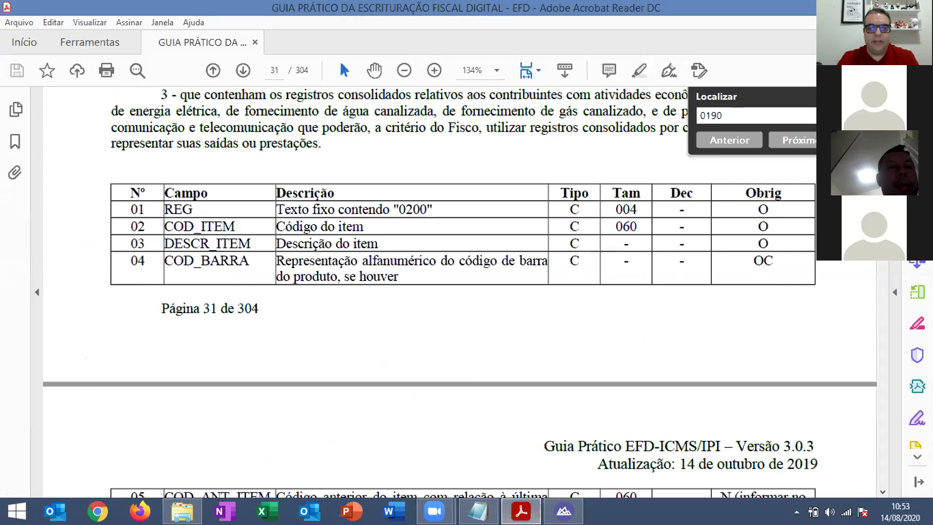
left_click(563, 511)
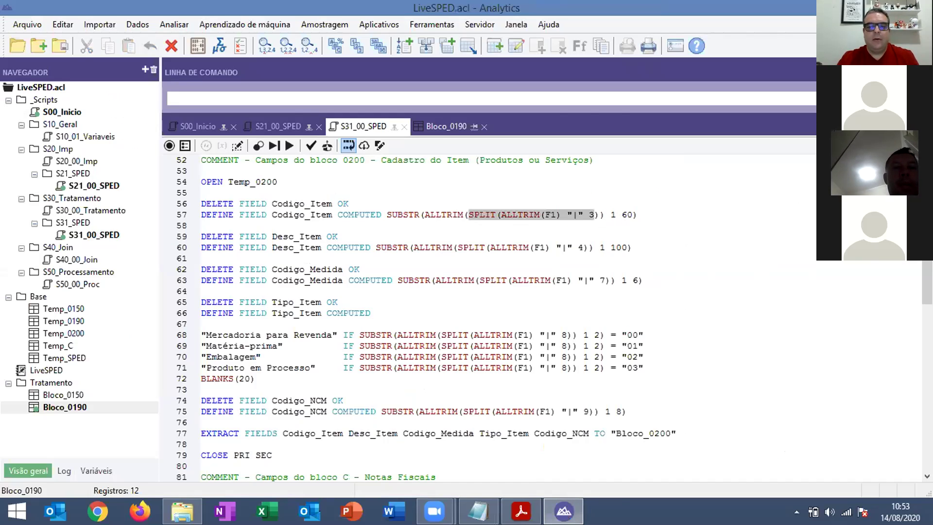
left_click(520, 511)
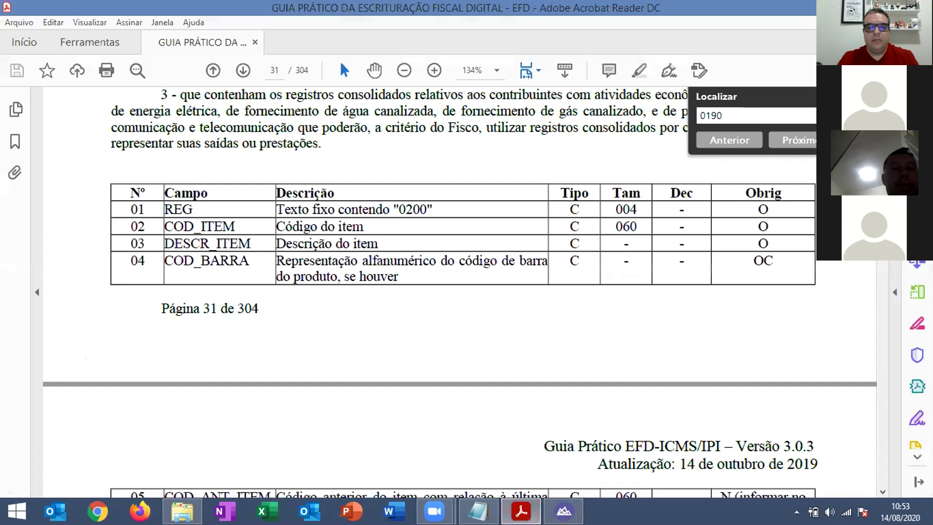
mouse_move(563, 511)
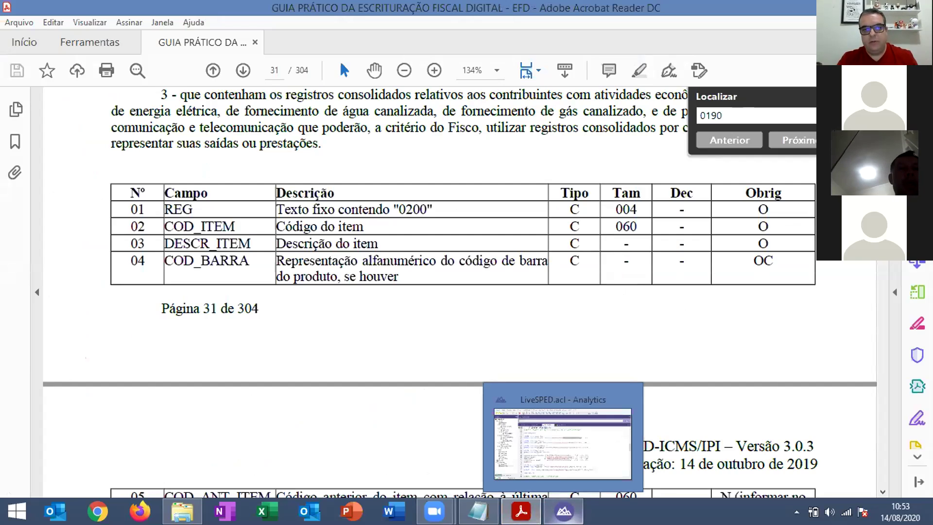
left_click(563, 443)
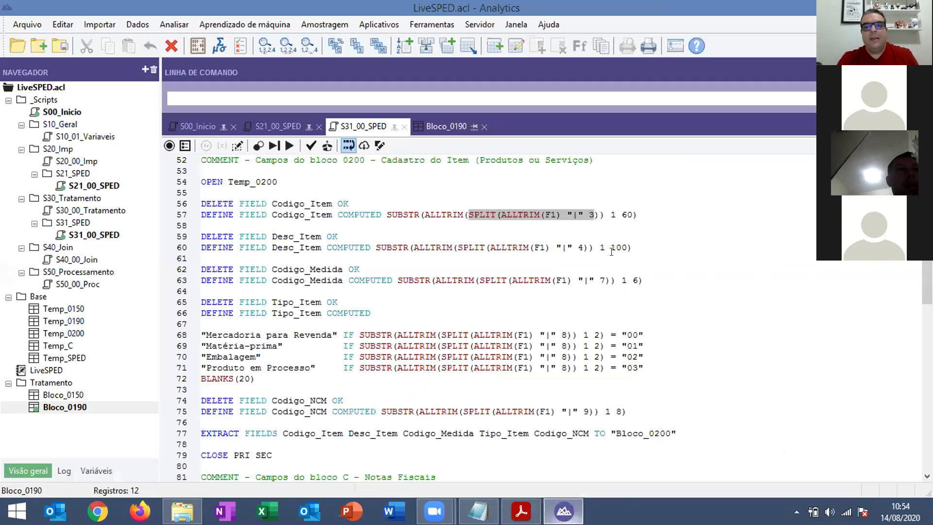
Step: Review the remaining field definitions of block 0200 and check them against the 0200 records in SPED_2020_06.txt in Bloco de notas
left_click(641, 248)
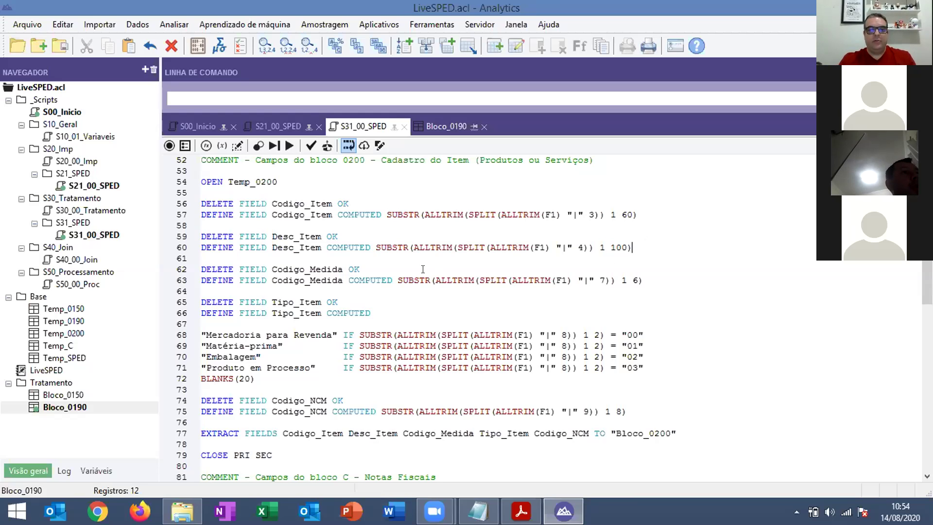
left_click(415, 301)
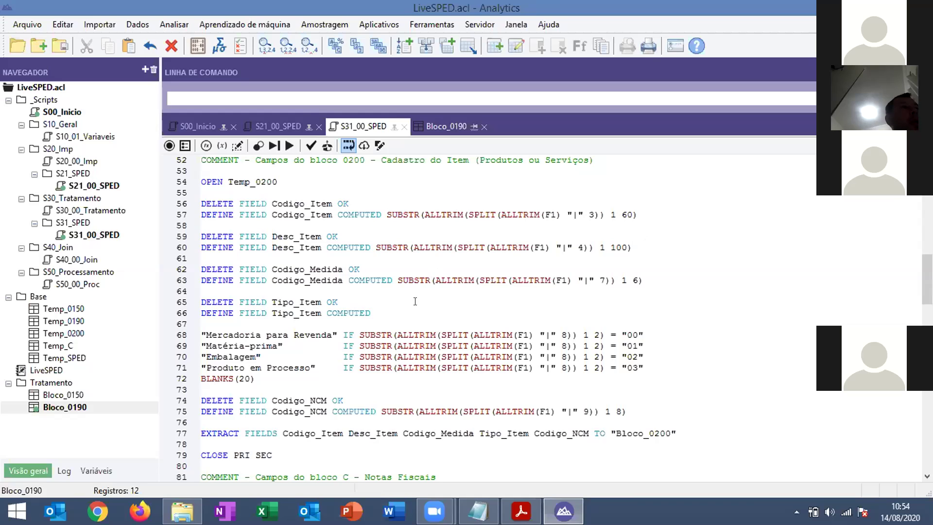
left_click(409, 324)
scroll(388, 303, "down", 1)
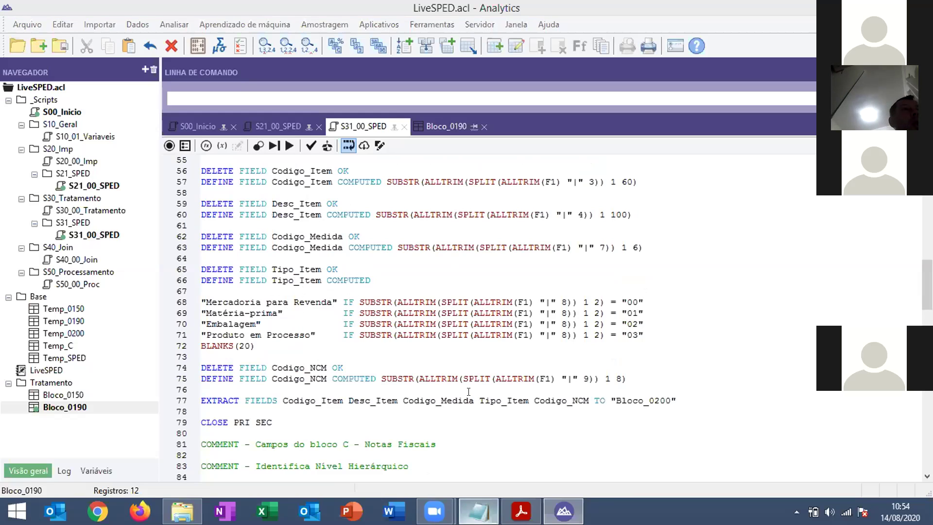
key("alt+Tab")
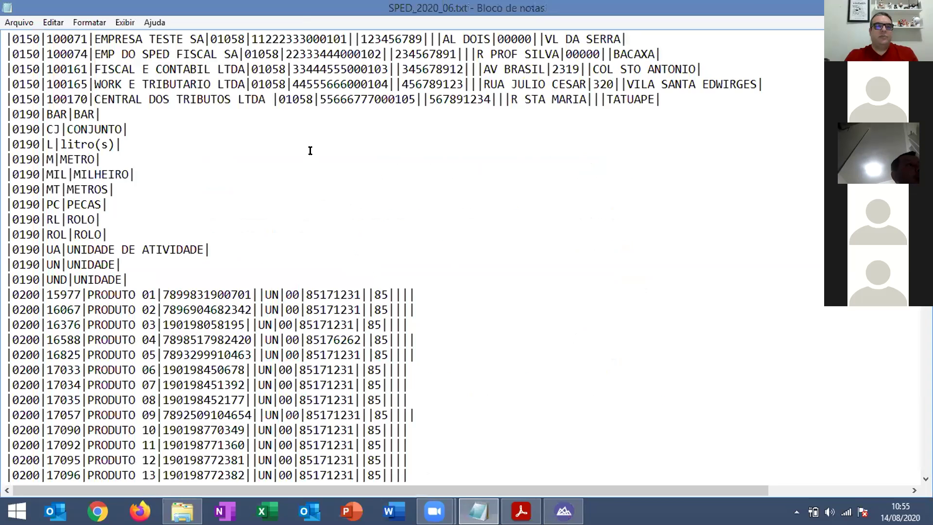
scroll(294, 117, "down", 4)
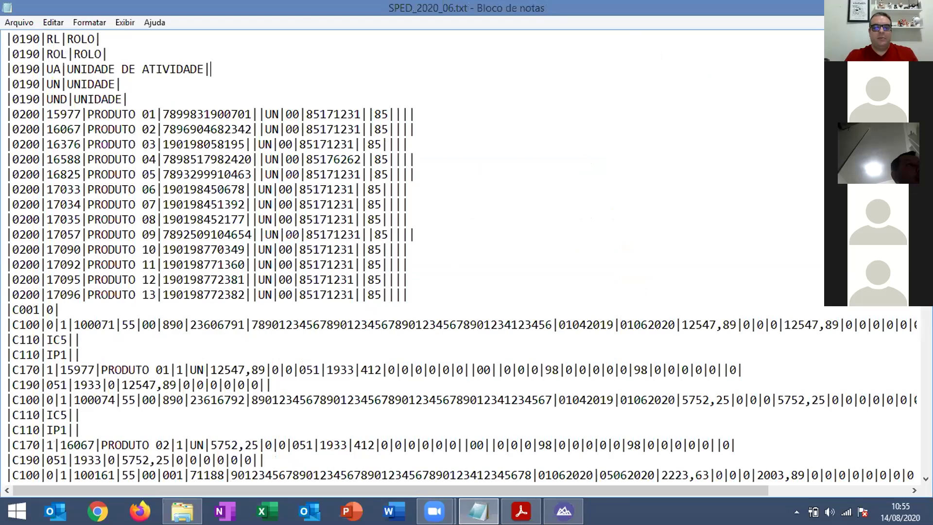
key("alt+Tab")
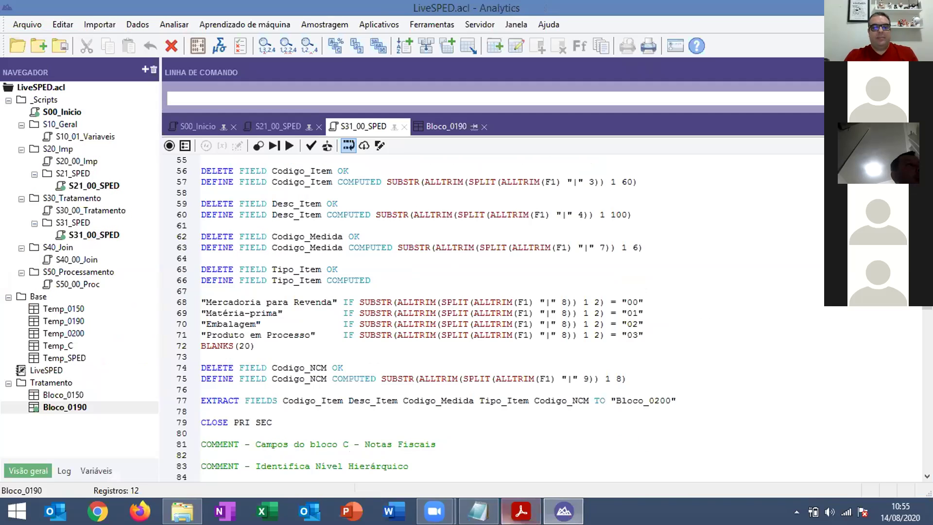
Step: Compare the SPLIT position and length in the Tipo_Item conditions with TIPO_ITEM in the guide's register 0200 table in Acrobat Reader
left_click(521, 511)
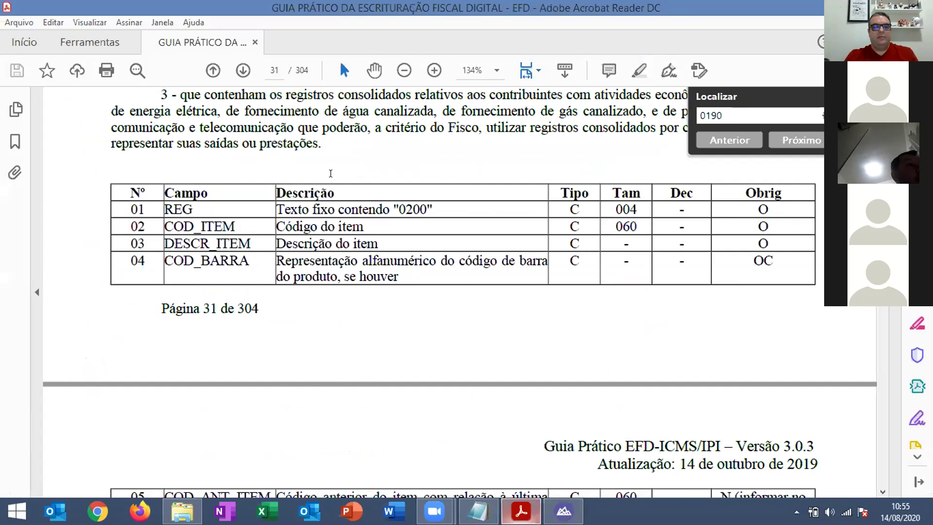
scroll(330, 174, "down", 6)
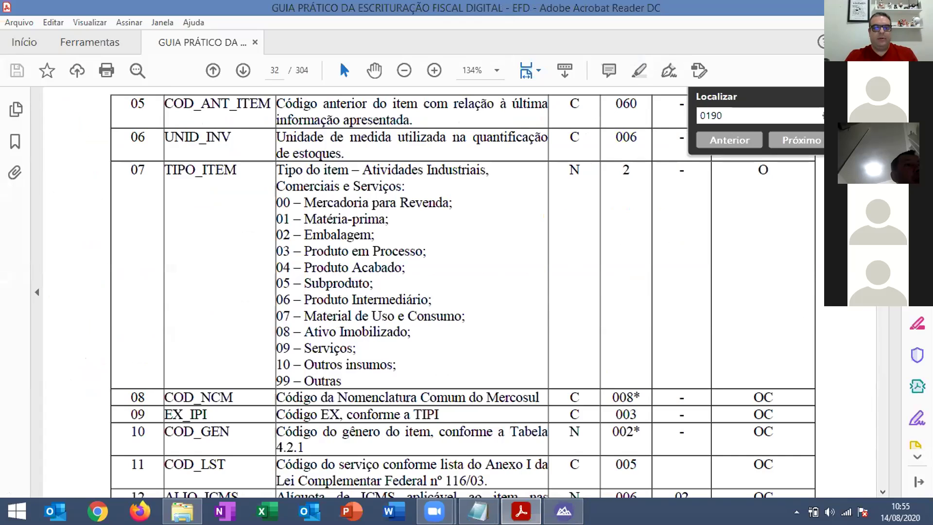
mouse_move(564, 511)
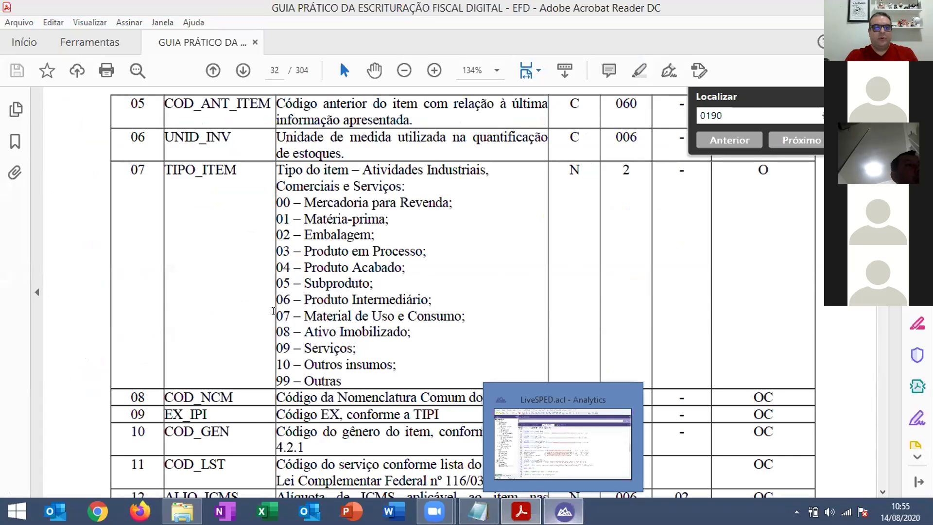
left_click(564, 511)
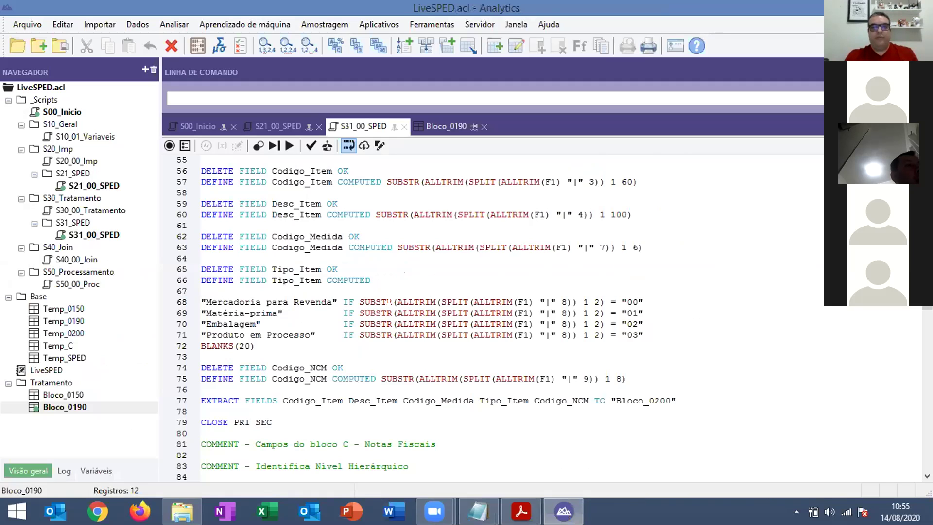
left_click_drag(441, 302, 561, 302)
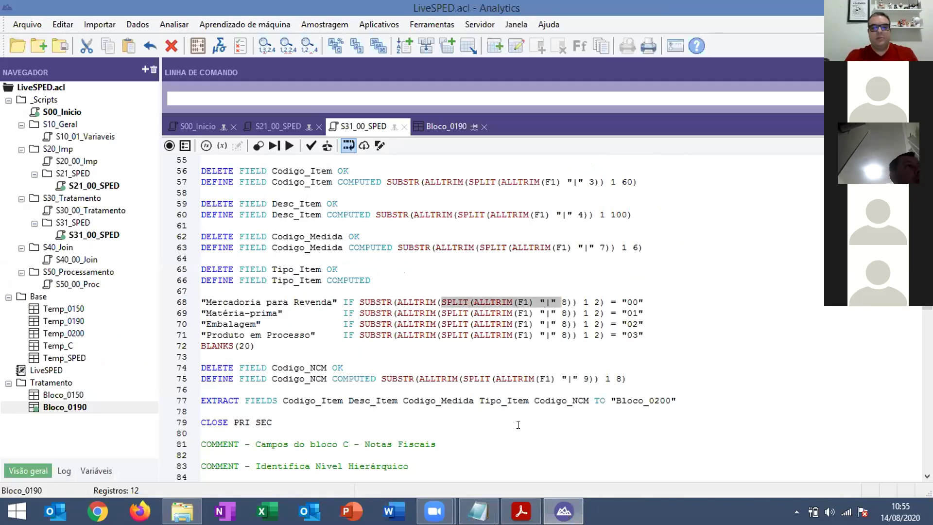
key("alt+Tab")
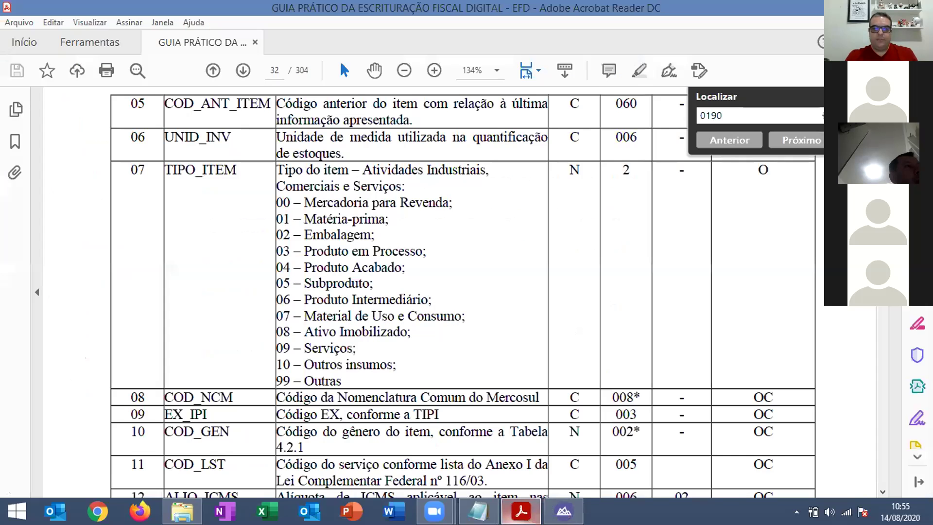
key("alt+Tab")
left_click(603, 302)
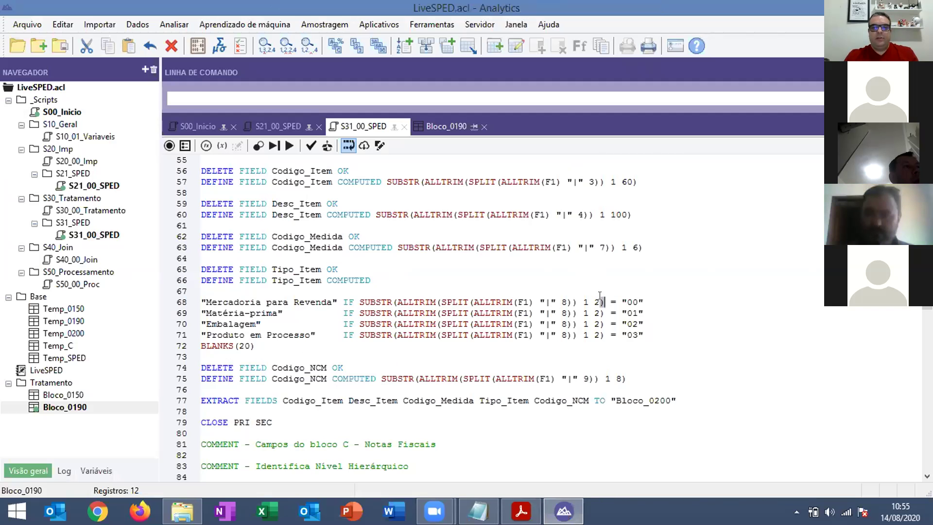
left_click(521, 511)
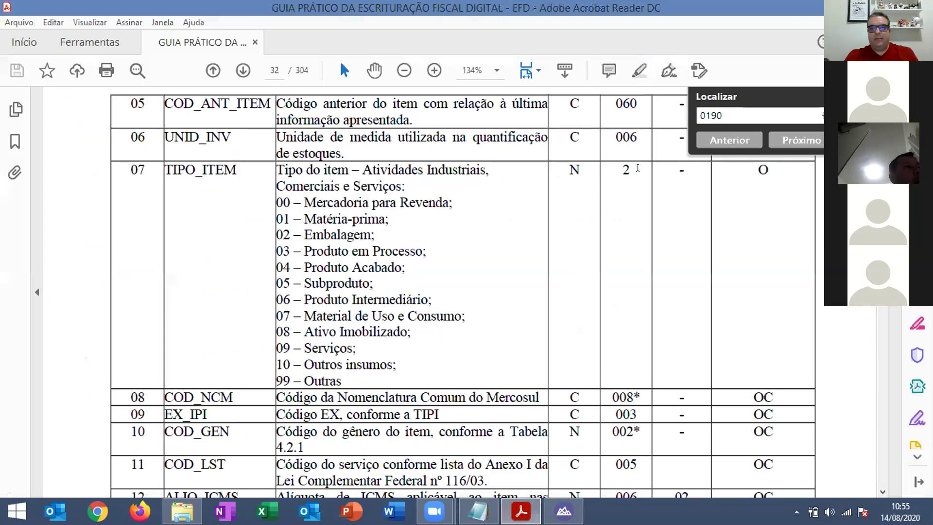
key("alt+Tab")
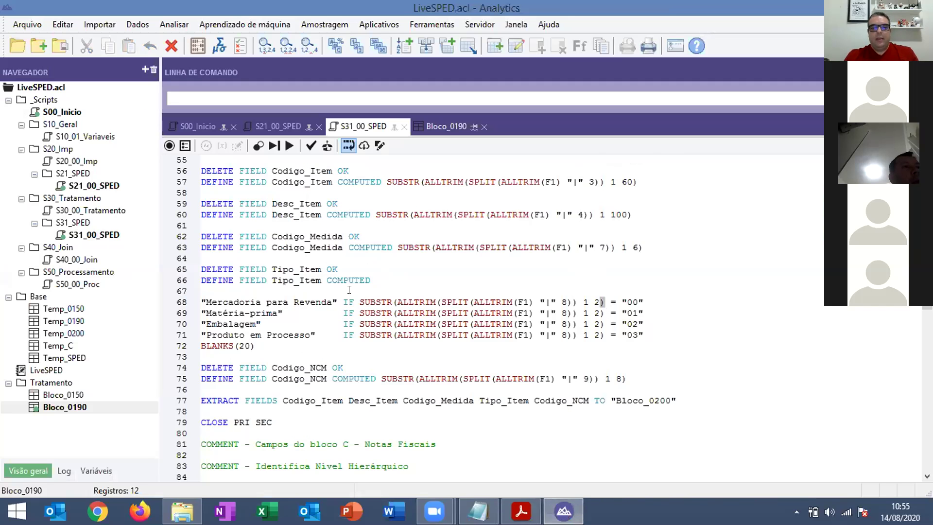
Step: Examine the Tipo_Item conditions in Analytics, matching each description with its code, plus the BLANKS(20) default line
left_click_drag(359, 294, 597, 299)
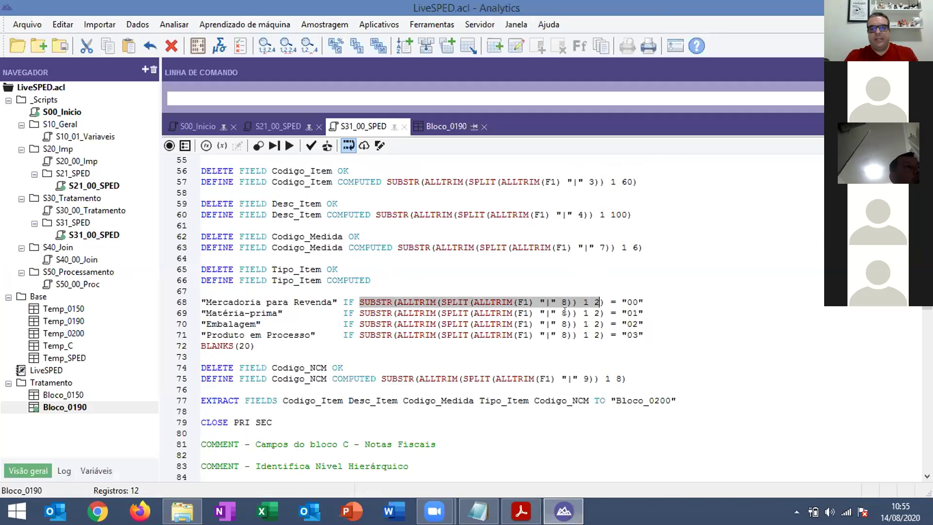
left_click_drag(643, 302, 621, 301)
left_click_drag(337, 302, 195, 299)
left_click_drag(642, 313, 621, 312)
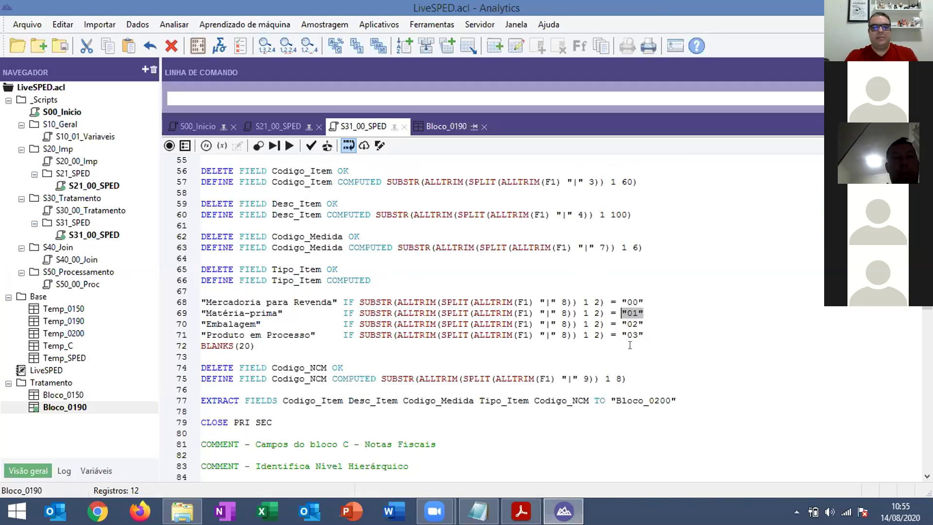
left_click(262, 347)
Step: Try removing the IF condition from the "Produto em Processo" line of Tipo_Item, and undo the deletion
left_click_drag(653, 335, 343, 335)
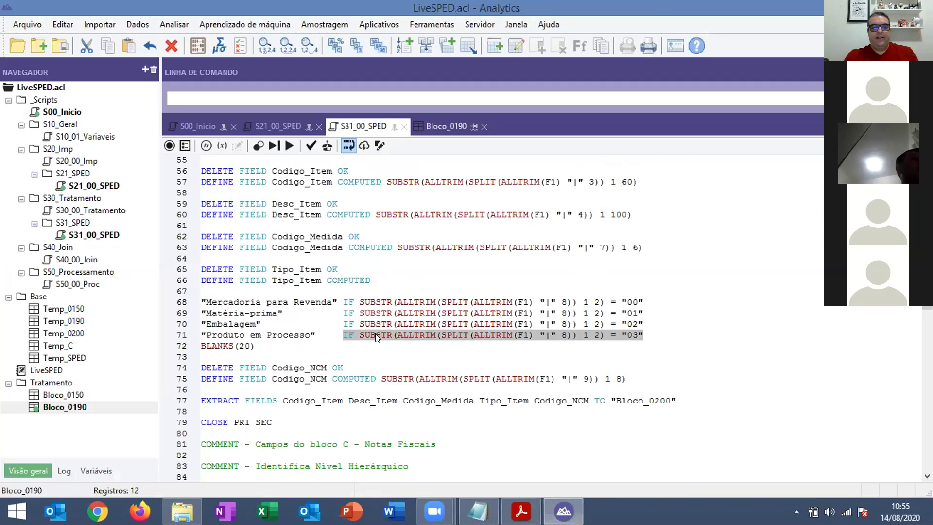
key("Delete")
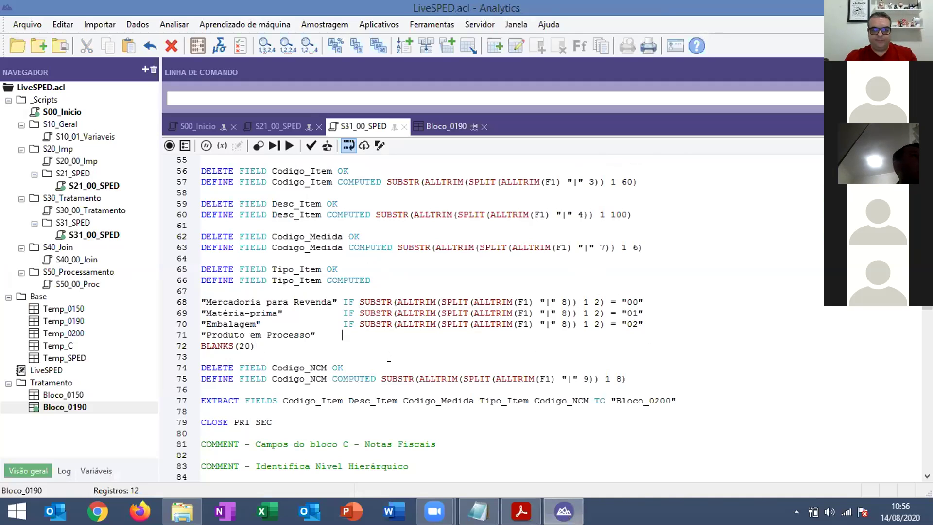
key("ctrl+z")
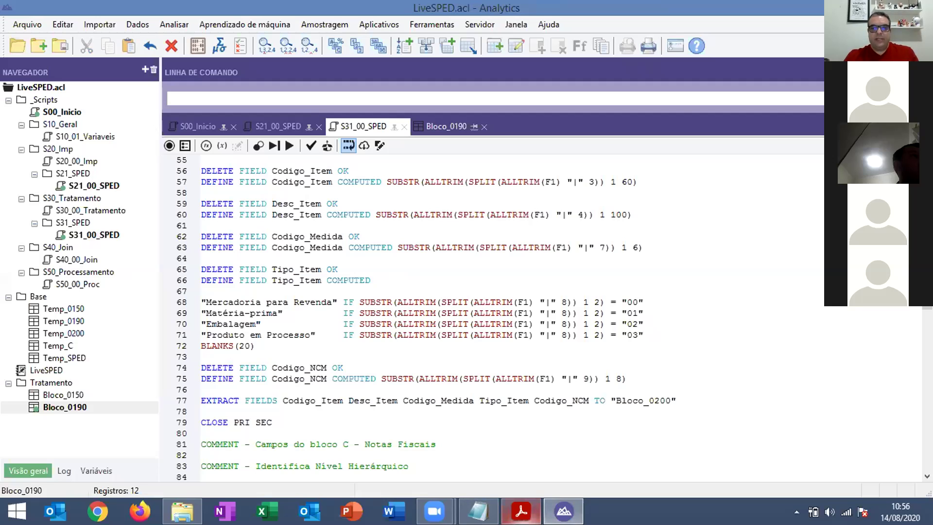
Step: Check the Obrig column for COD_NCM and EX_IPI in the guide's register 0200 table, and return to Analytics
key("alt+Tab")
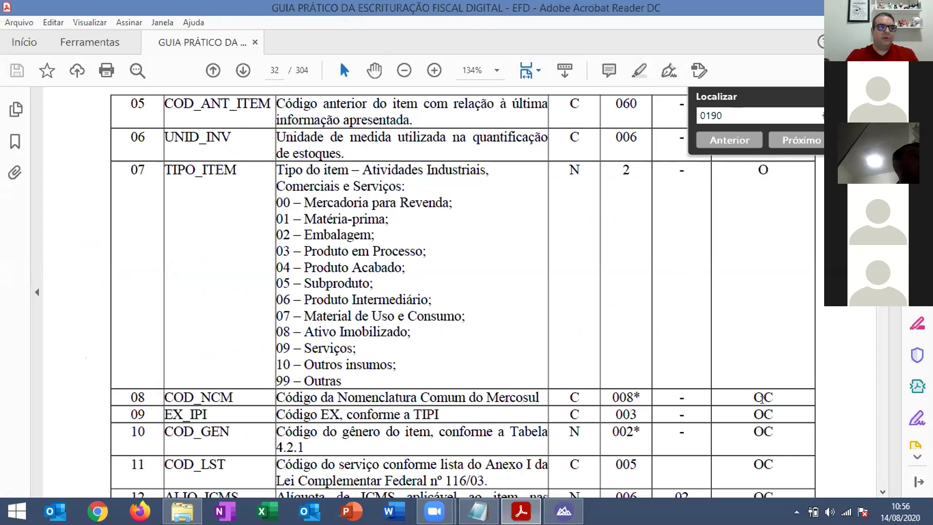
double_click(764, 414)
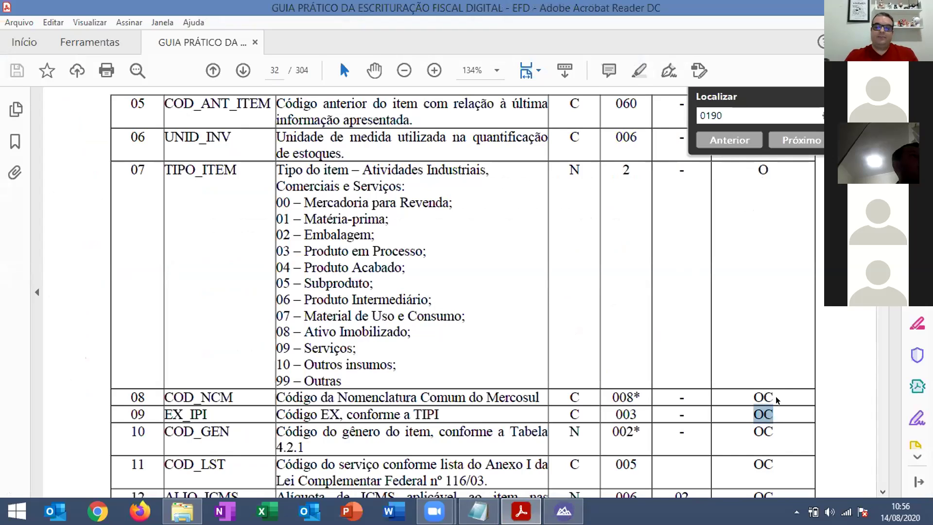
left_click(769, 411)
double_click(763, 397)
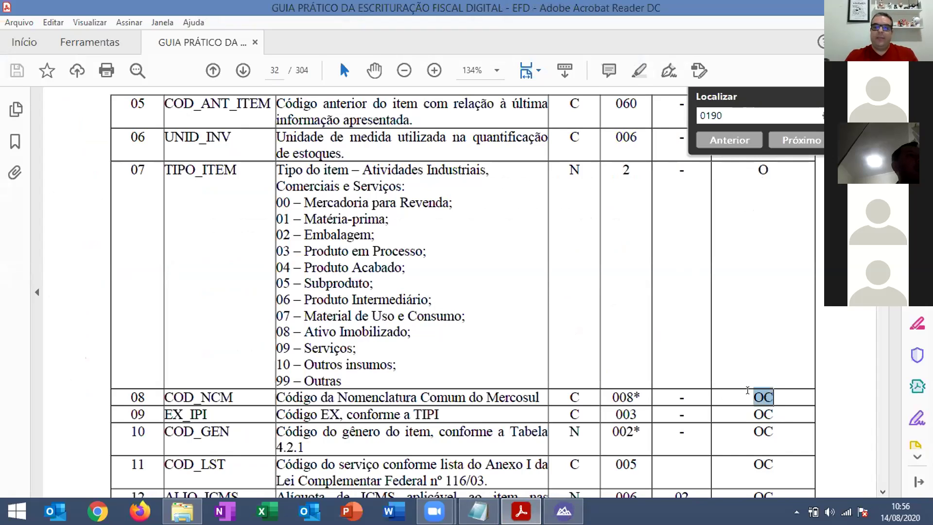
left_click(754, 414)
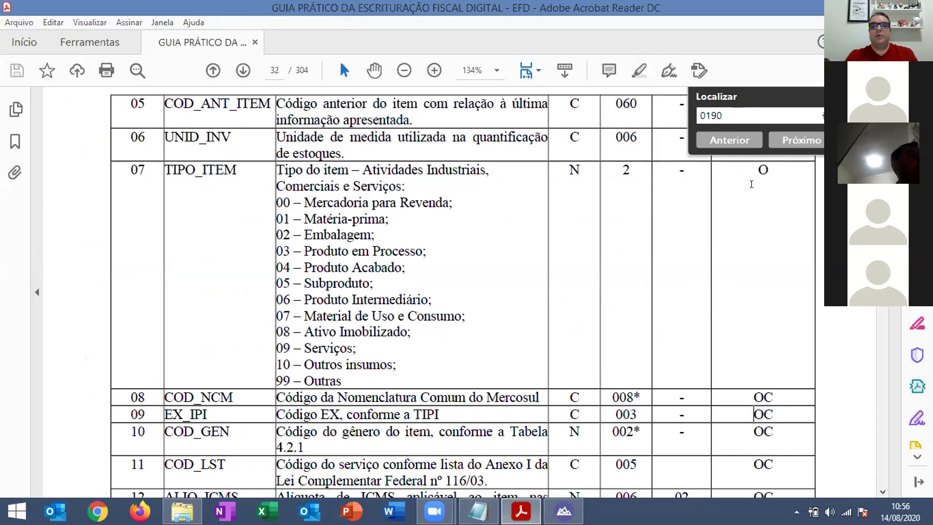
mouse_move(563, 511)
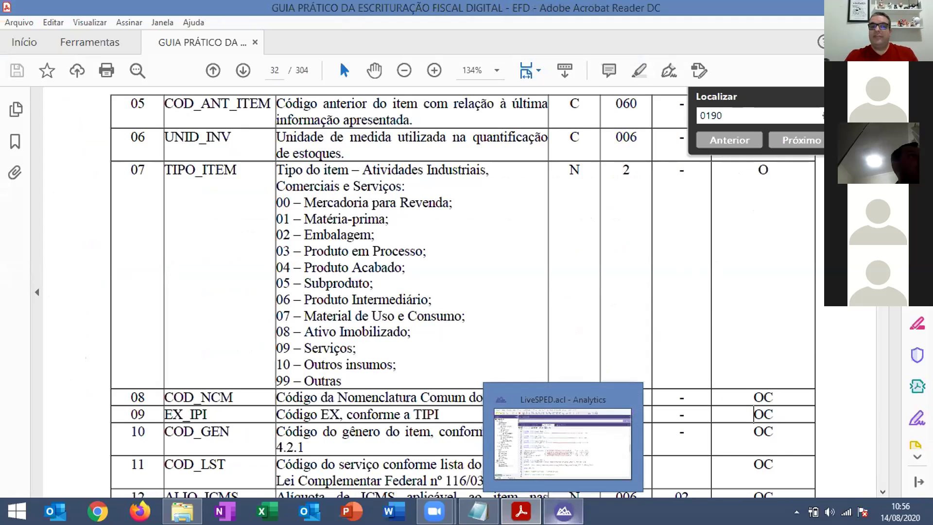
left_click(487, 488)
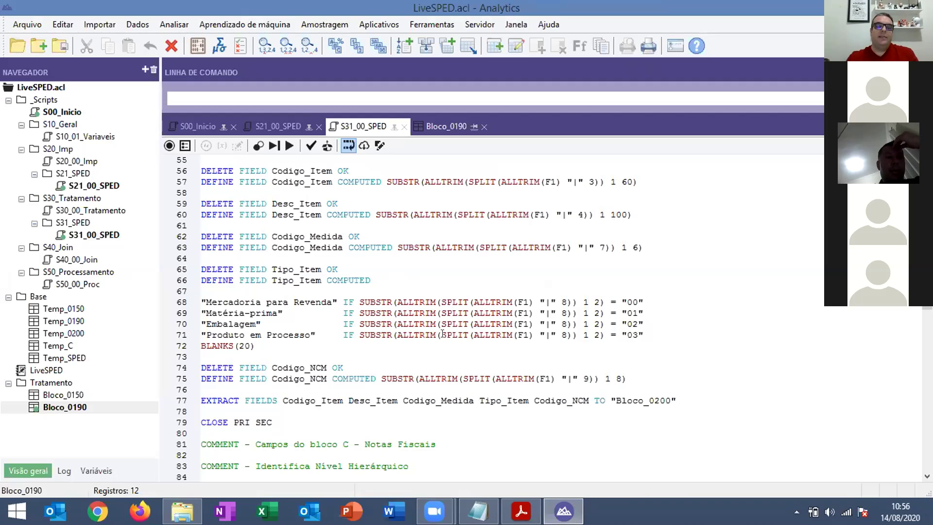
Step: Delete the "03" condition of Tipo_Item once more, leaving only its description, and restore it
left_click_drag(649, 334, 343, 333)
key("Delete")
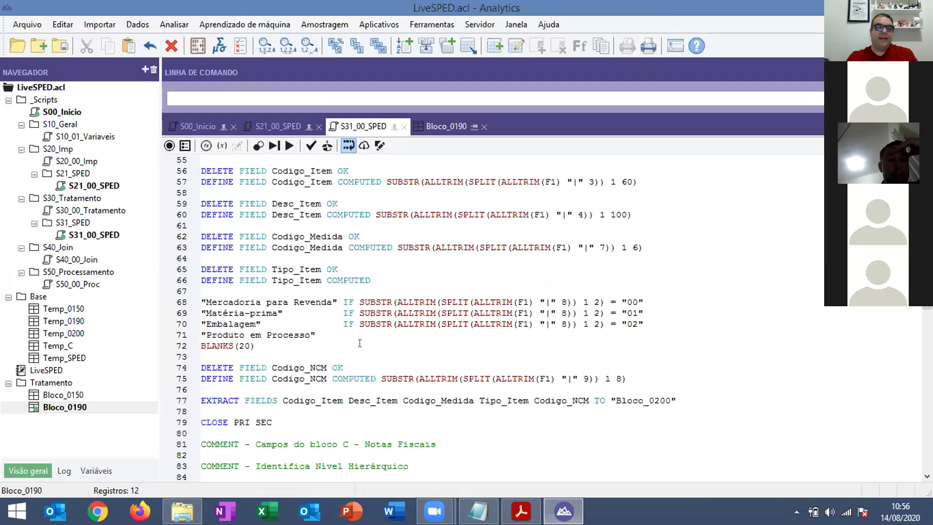
key("ctrl+z")
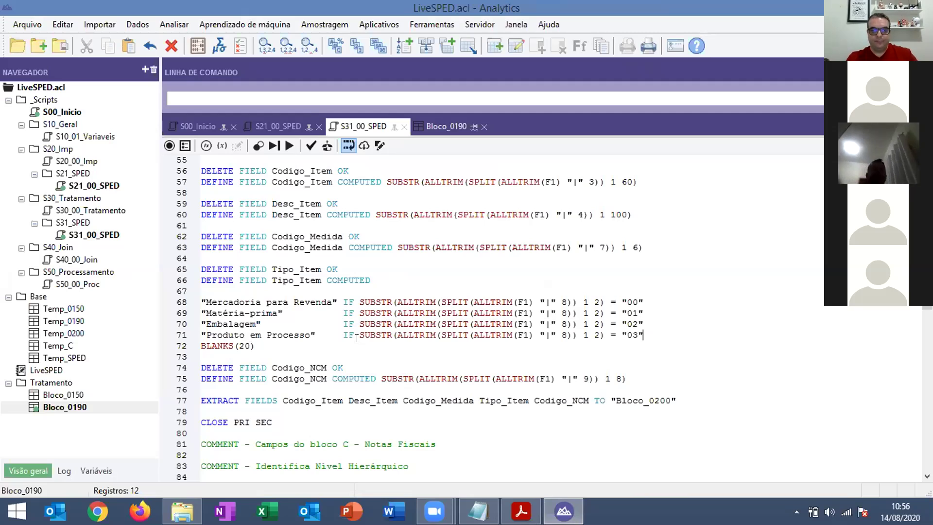
Step: Insert a PAUSE command after the CLOSE PRI SEC line that ends block 0200 in S31_00_SPED
left_click(312, 344)
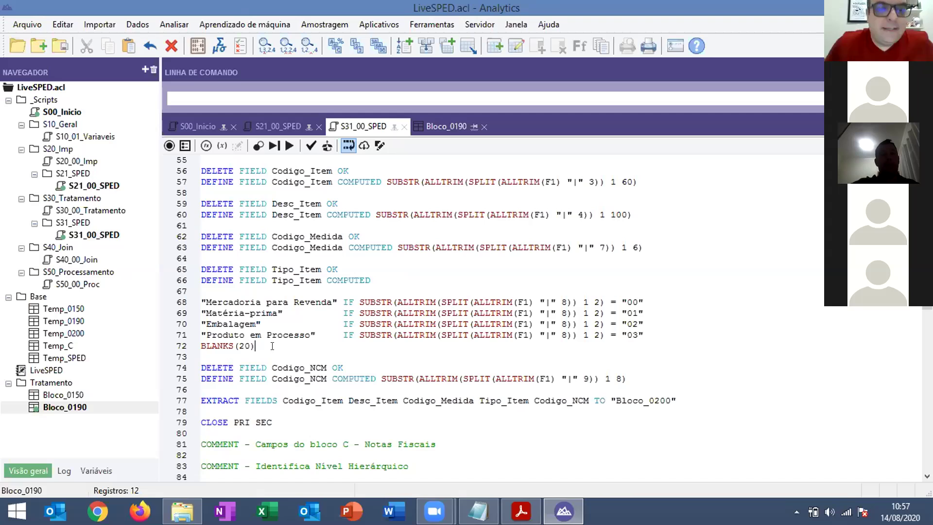
scroll(311, 343, "down", 1)
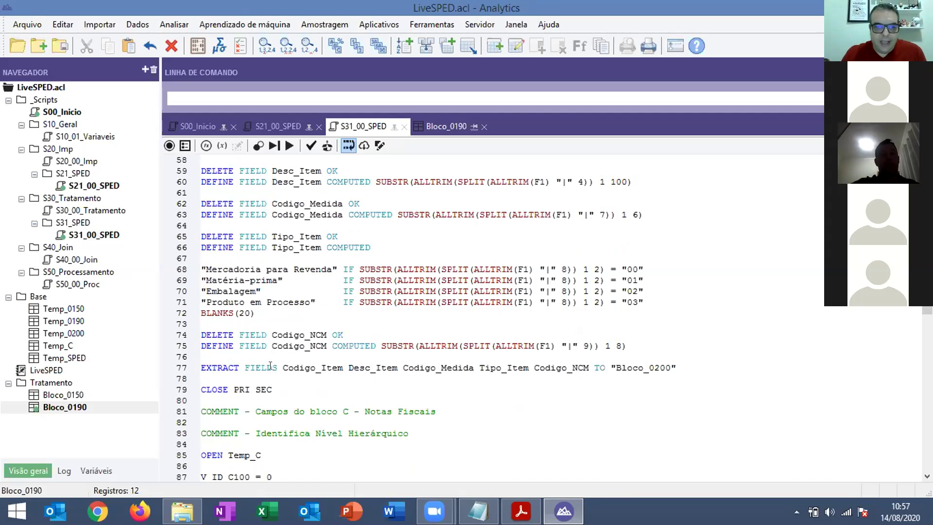
scroll(328, 260, "up", 2)
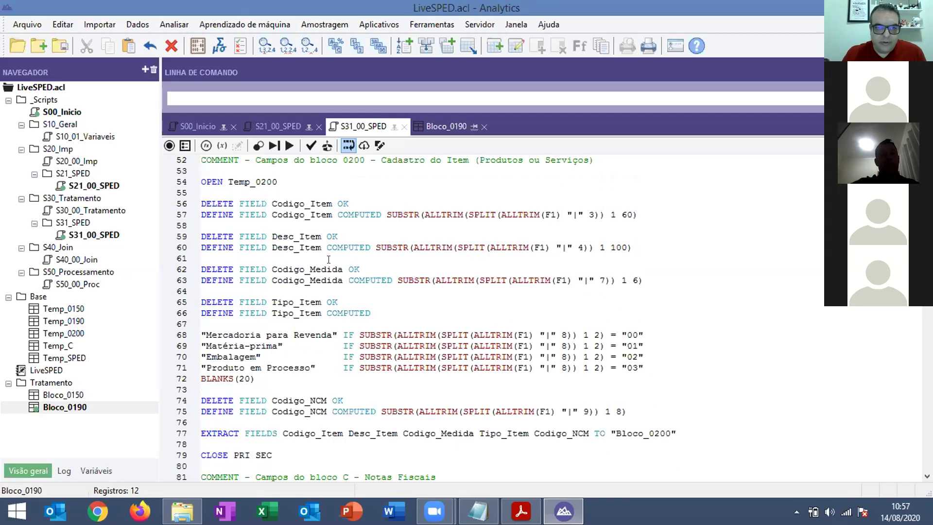
scroll(292, 301, "down", 2)
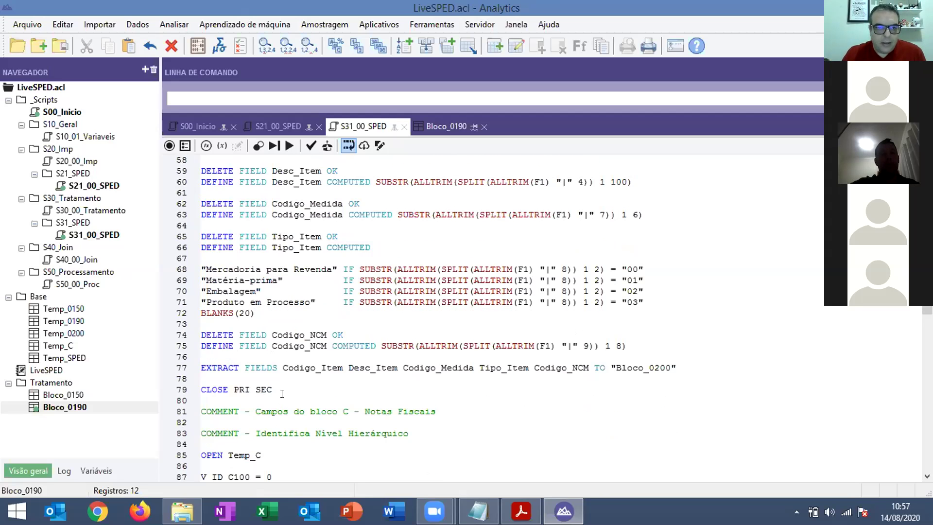
key("Return")
key("Return")
type("PAUSE")
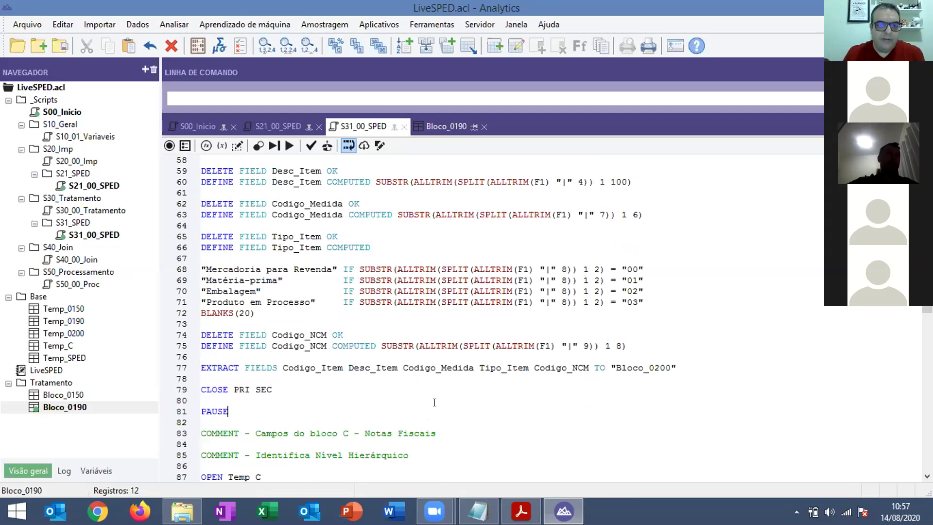
Step: Run S31_00_SPED from the blank line after the Bloco_0190 extraction up to the PAUSE, and dismiss the pause message
scroll(245, 206, "up", 4)
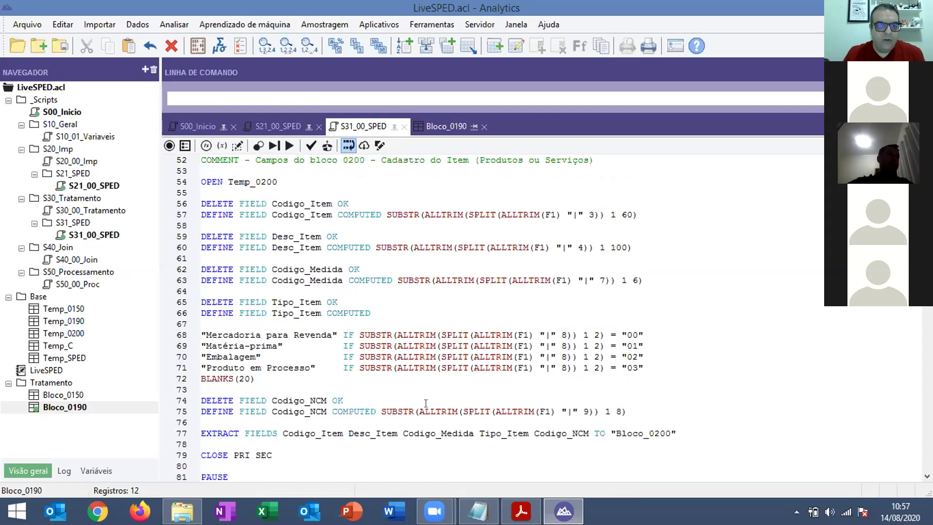
right_click(253, 194)
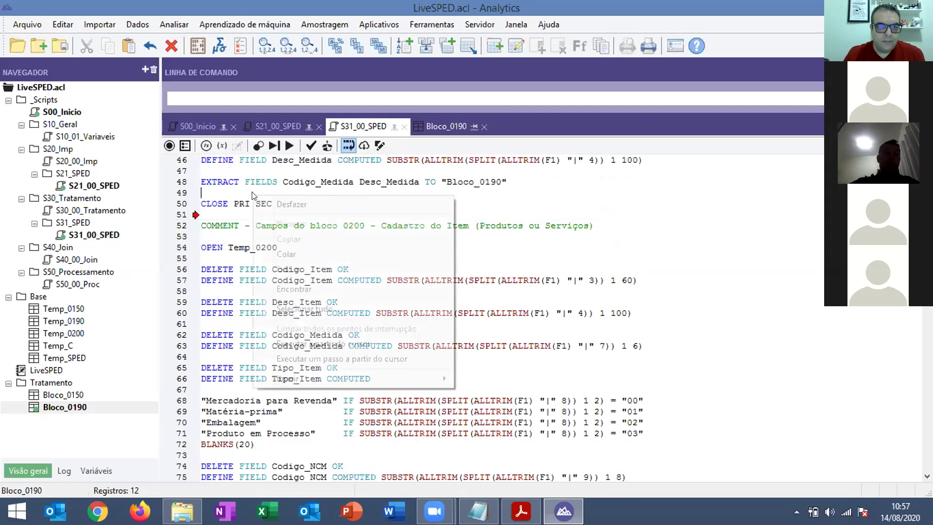
left_click(210, 193)
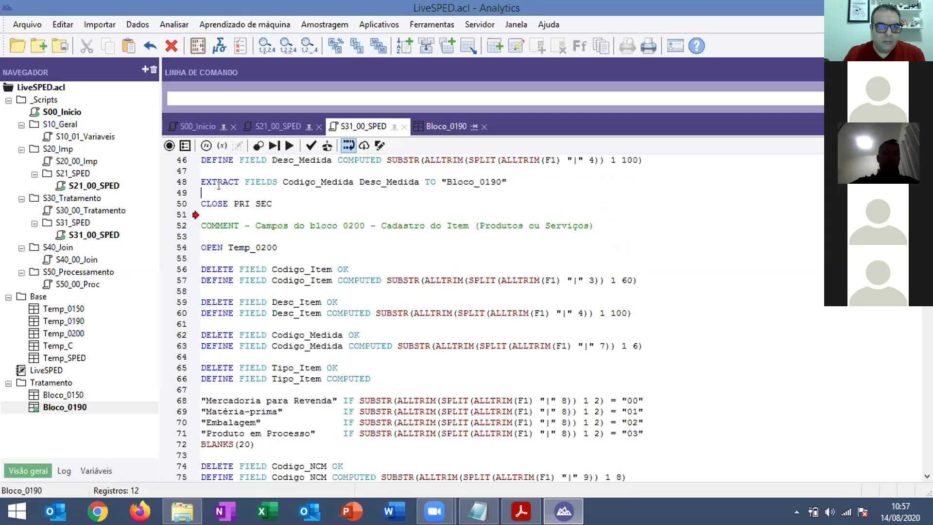
right_click(211, 190)
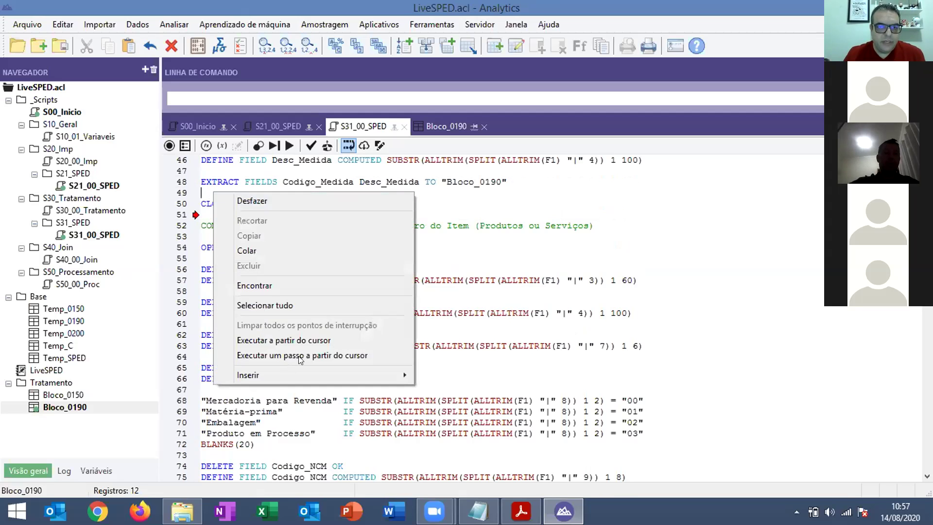
left_click(305, 341)
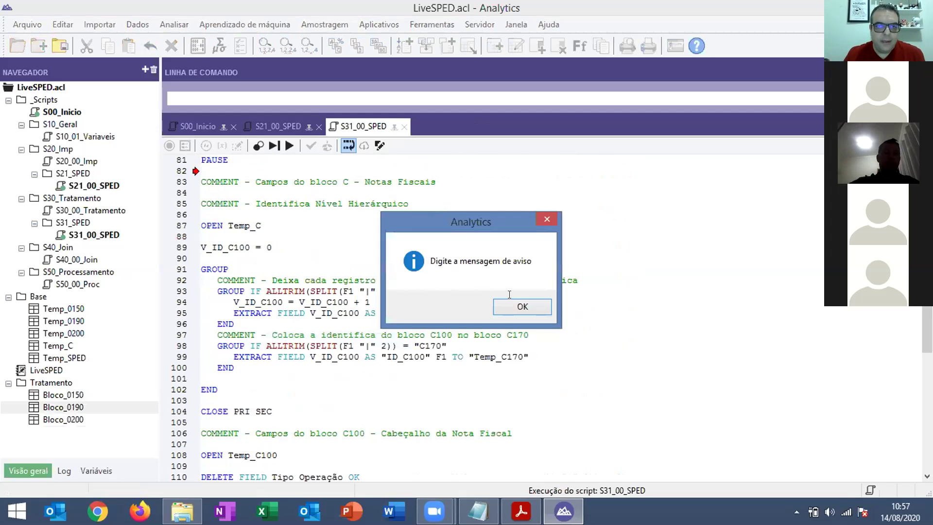
key("Return")
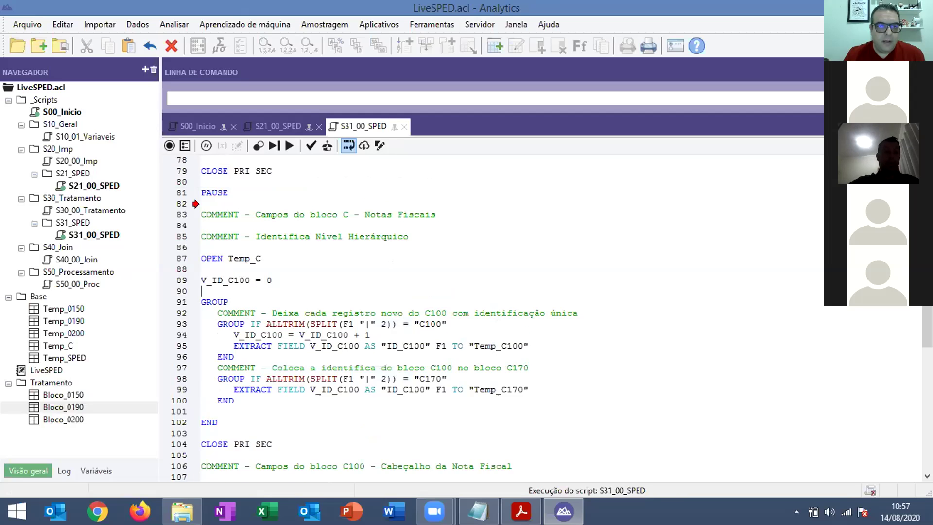
Step: Open the Bloco_0200 table and examine its Codigo_Item, Desc_Item, Codigo_Medida, Tipo_Item and Codigo_NCM columns
scroll(301, 316, "up", 5)
double_click(64, 419)
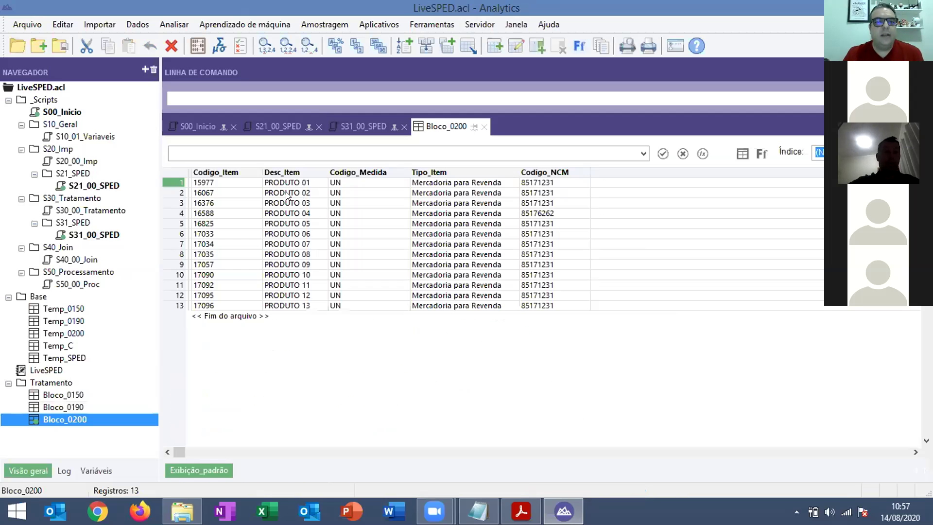
left_click_drag(240, 184, 289, 285)
left_click_drag(233, 264, 233, 285)
left_click(286, 213)
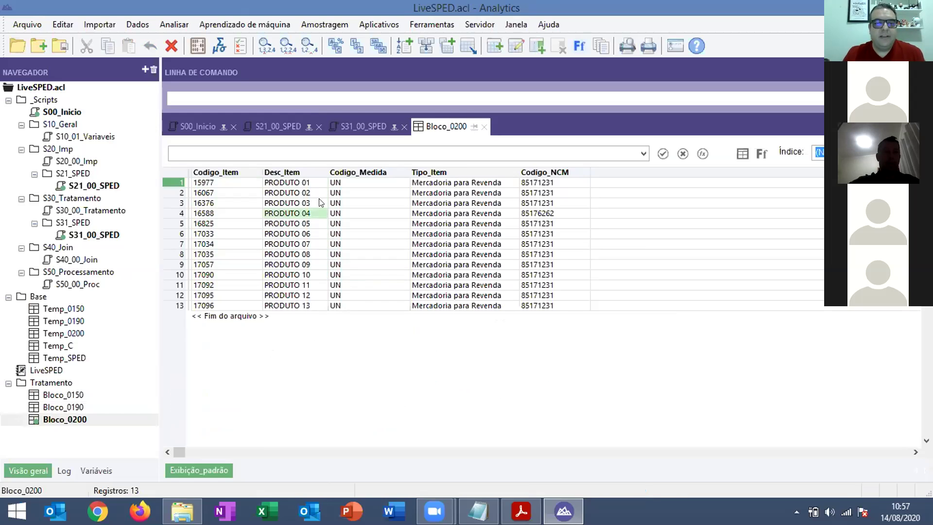
left_click(268, 185)
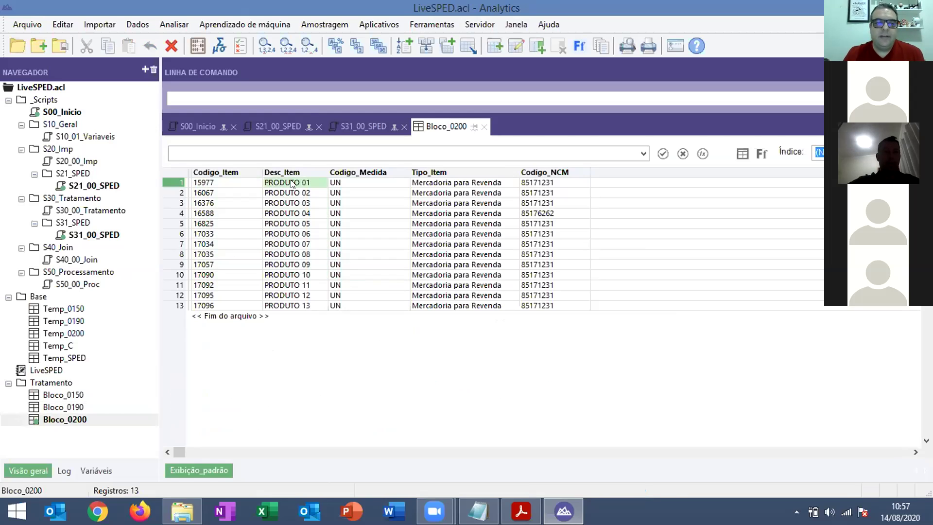
left_click(248, 182)
left_click(356, 184)
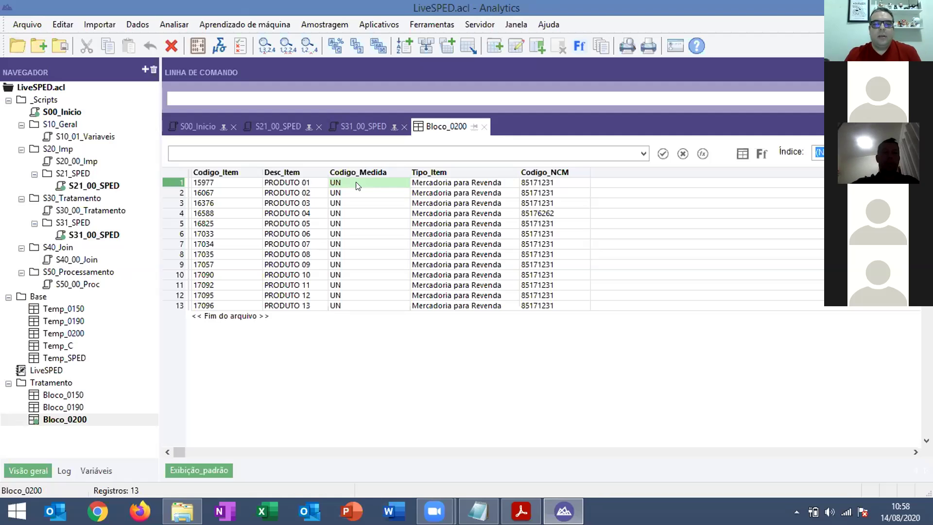
left_click(467, 182)
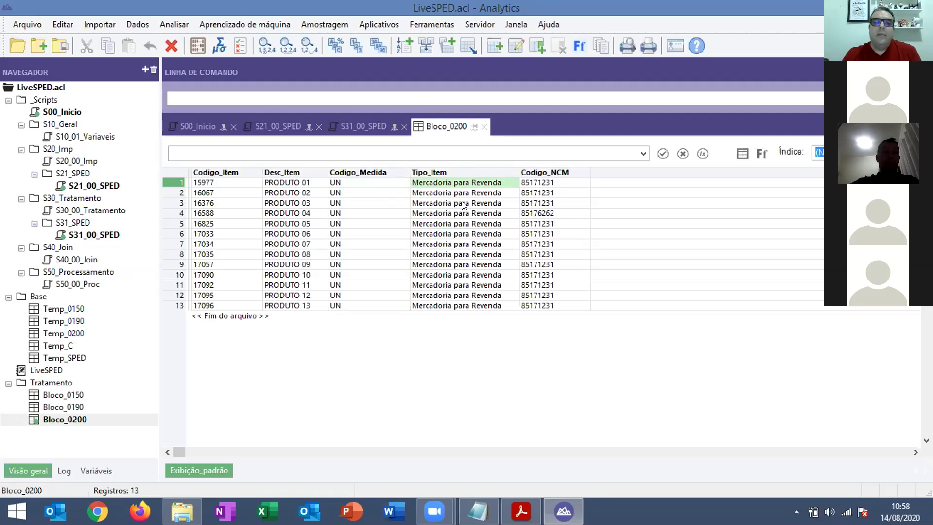
left_click_drag(453, 186, 459, 297)
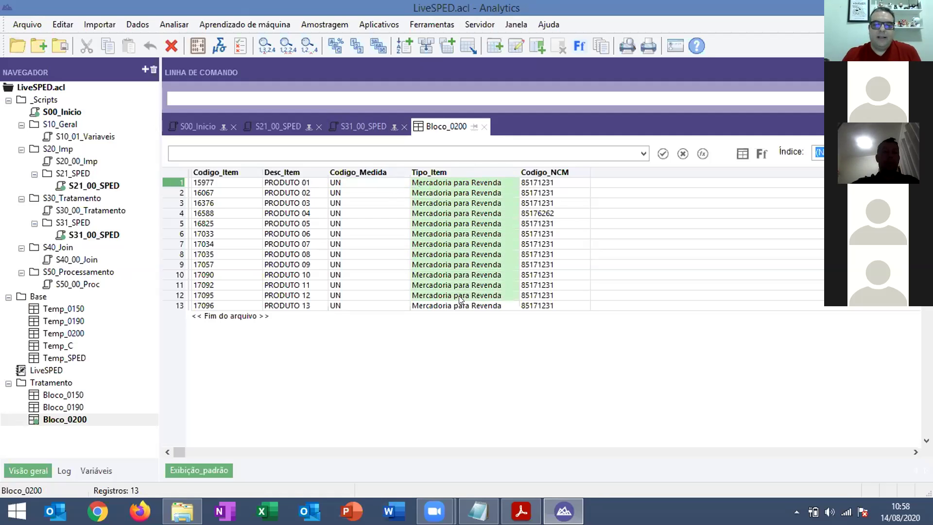
left_click_drag(560, 185, 551, 287)
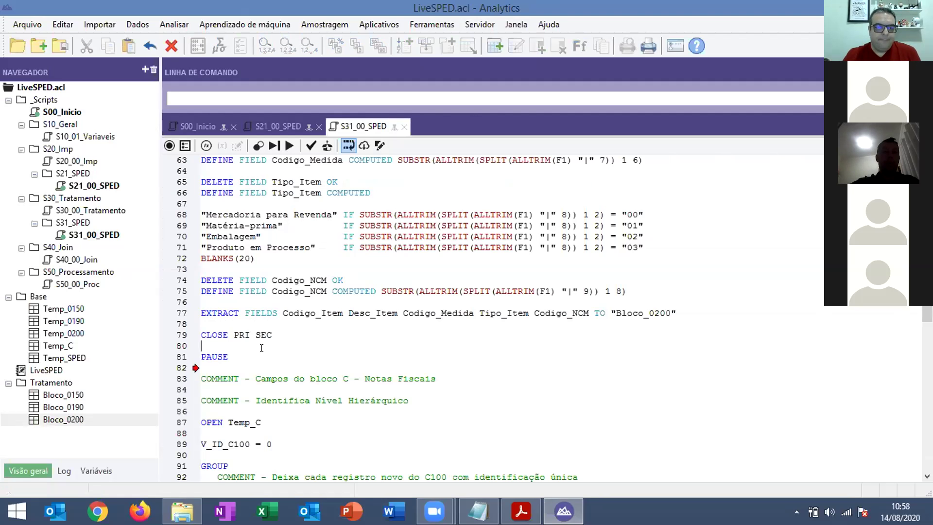
Step: Delete the PAUSE command and its extra blank line after CLOSE PRI SEC of block 0200 in S31_00_SPED
double_click(260, 355)
left_click(260, 354)
double_click(284, 359)
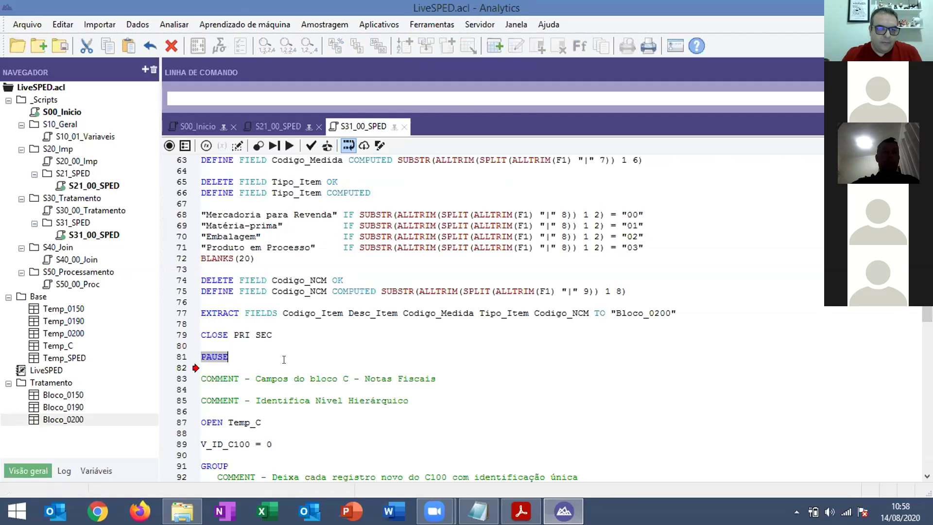
key("BackSpace")
key("BackSpace")
key("BackSpace")
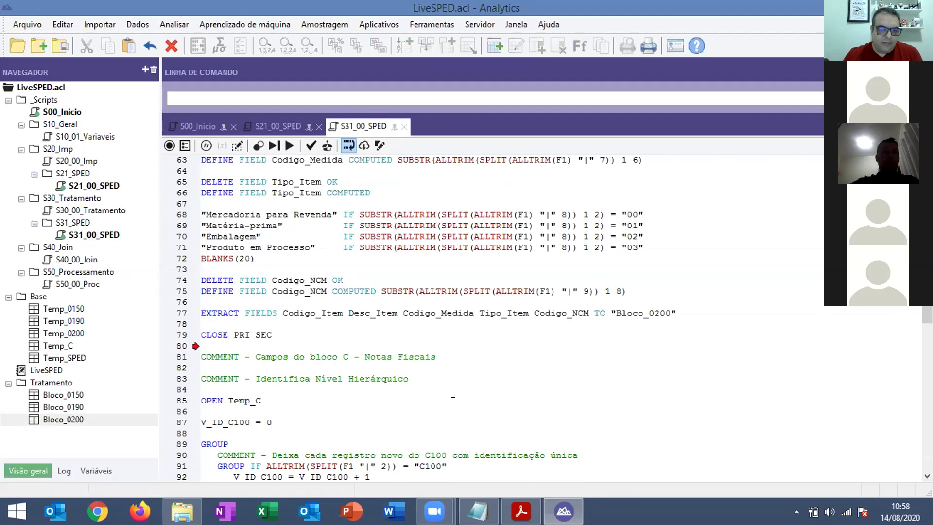
Step: View the Temp_C table that the block C section opens, and return to the S31_00_SPED script
scroll(367, 380, "down", 4)
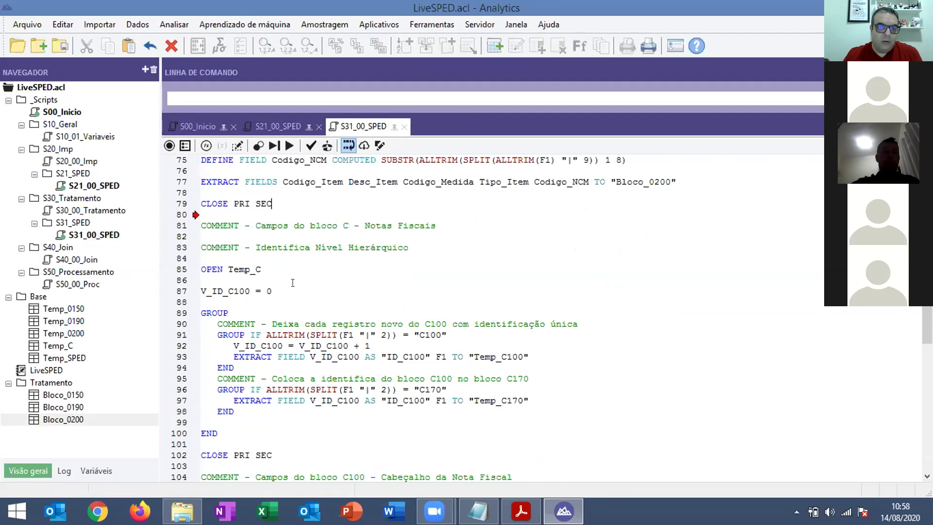
scroll(295, 302, "down", 1)
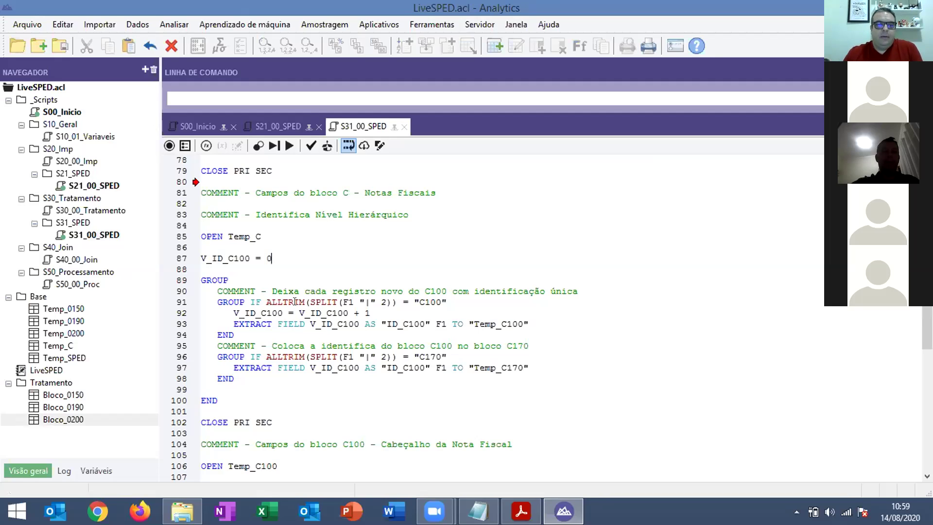
left_click(61, 345)
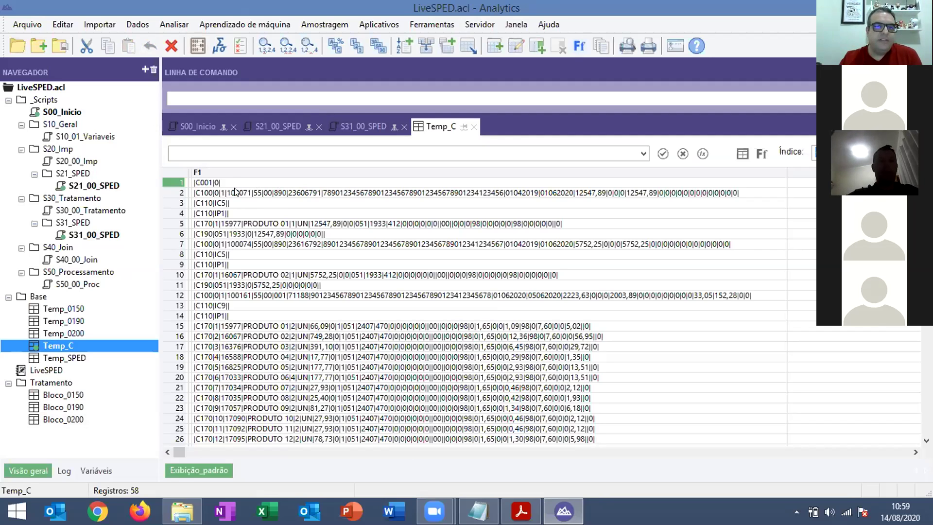
left_click(364, 126)
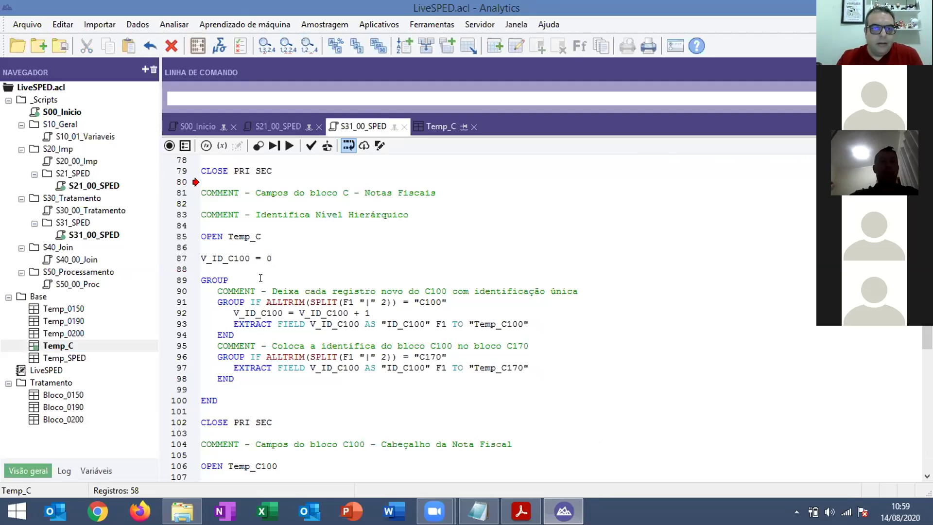
Step: Examine the V_ID_C100 = 0 line before the GROUP command and check the project's variable list for that variable
scroll(270, 273, "down", 1)
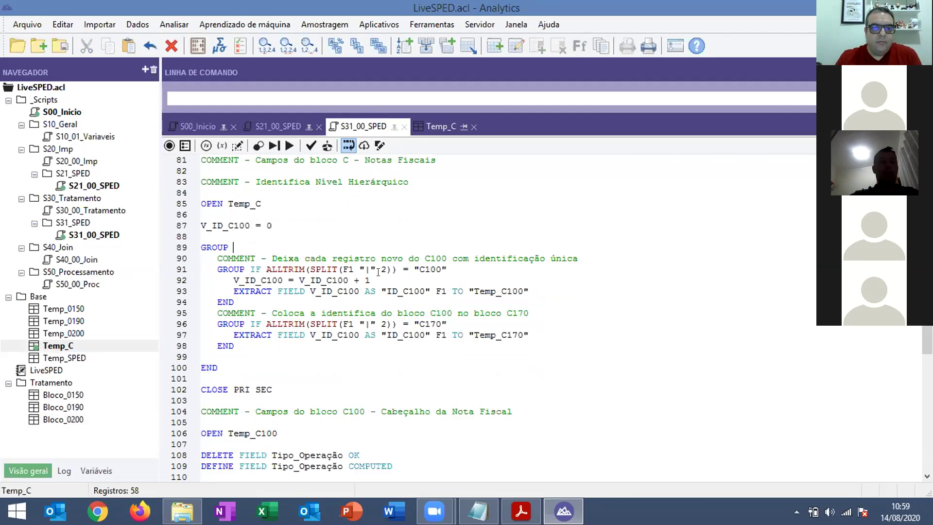
left_click(293, 225)
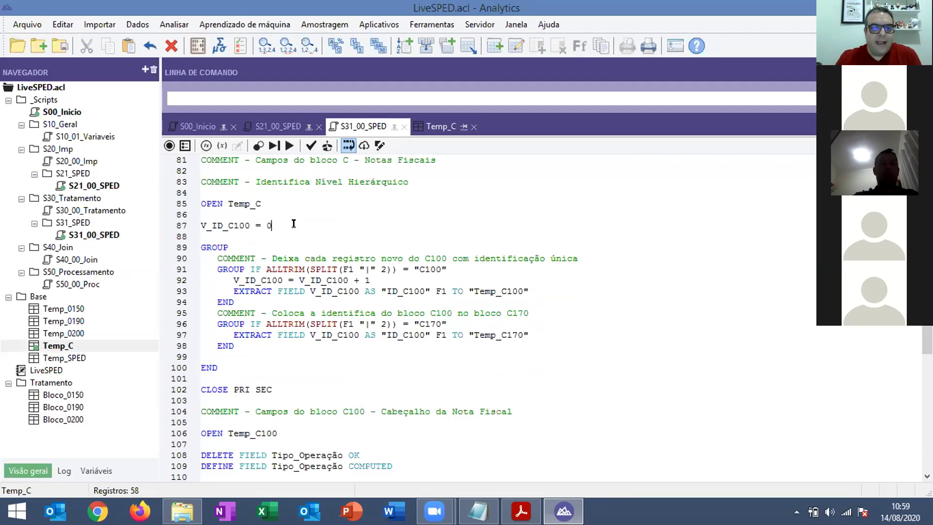
double_click(219, 224)
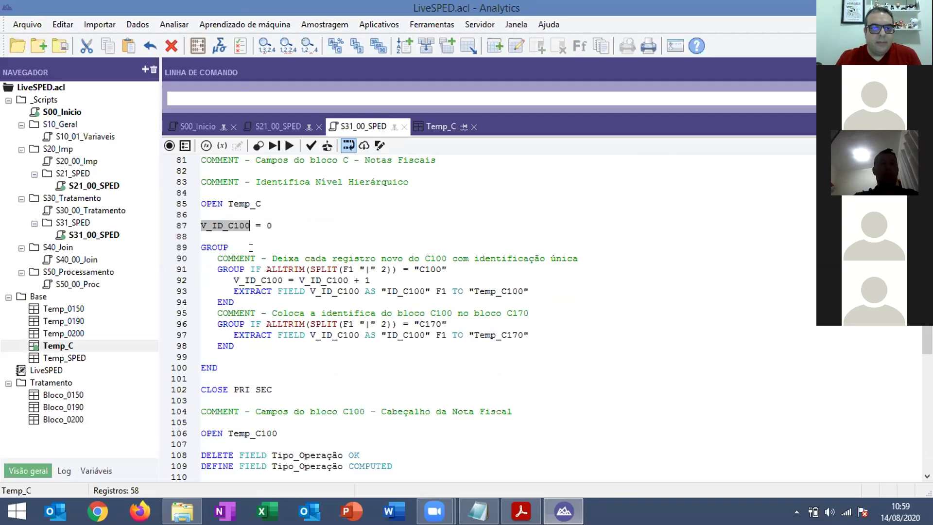
left_click(217, 225)
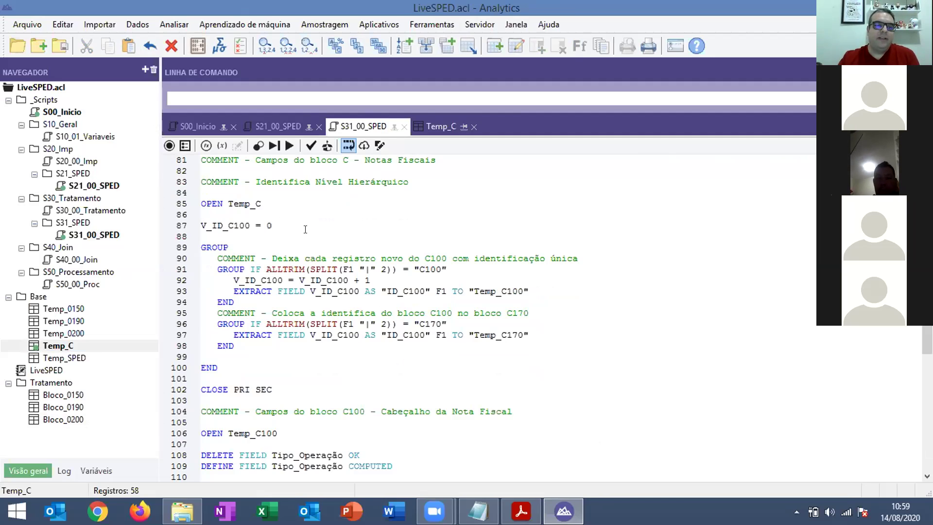
left_click(99, 470)
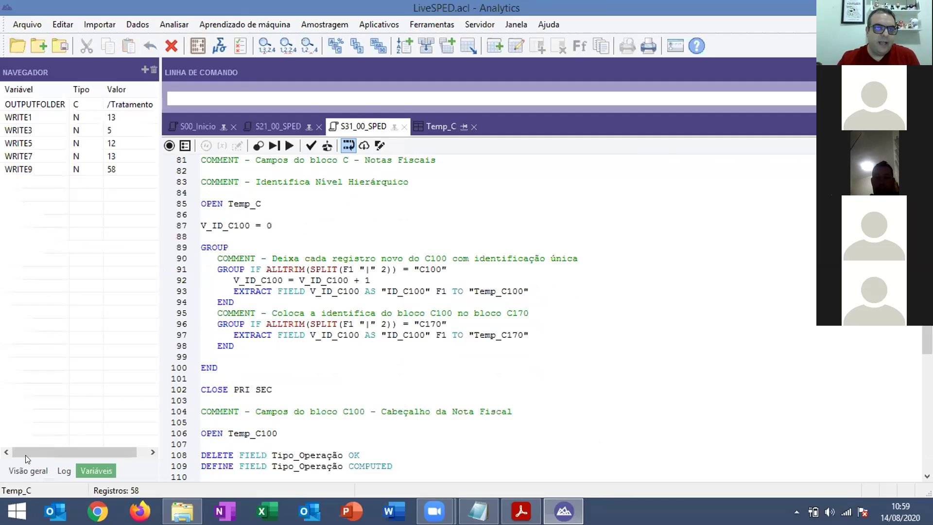
left_click(29, 471)
left_click(288, 227)
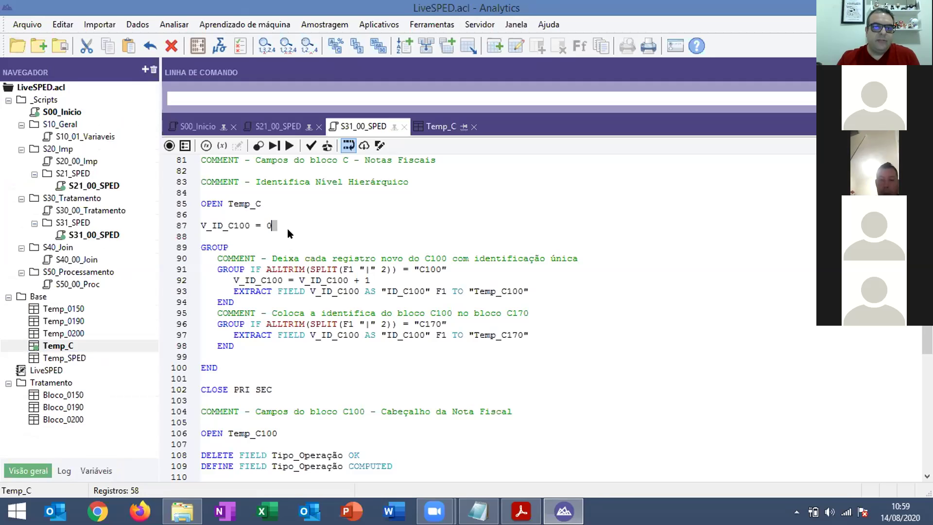
Step: Execute the script's V_ID_C100 = 0 line from the command line and check the variable in the variable list
triple_click(213, 225)
key("ctrl+c")
left_click(387, 97)
key("ctrl+v")
key("Return")
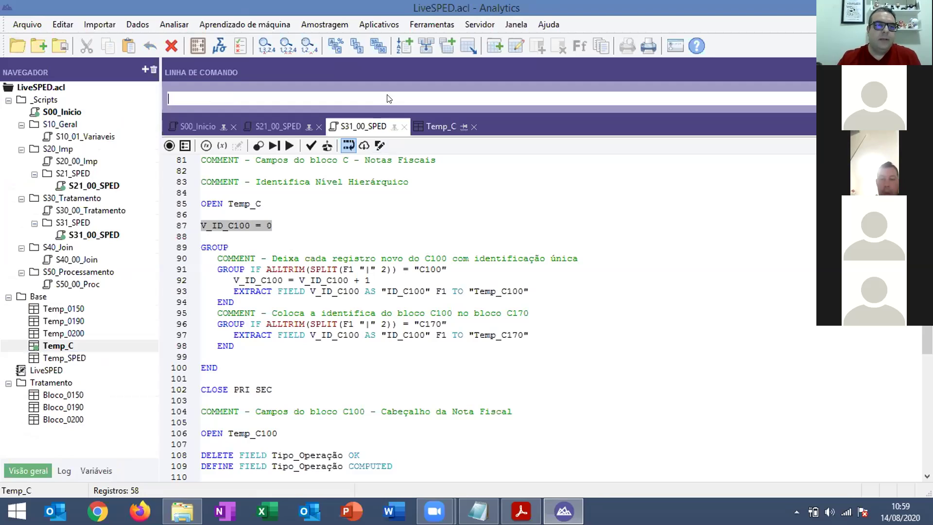
left_click(105, 471)
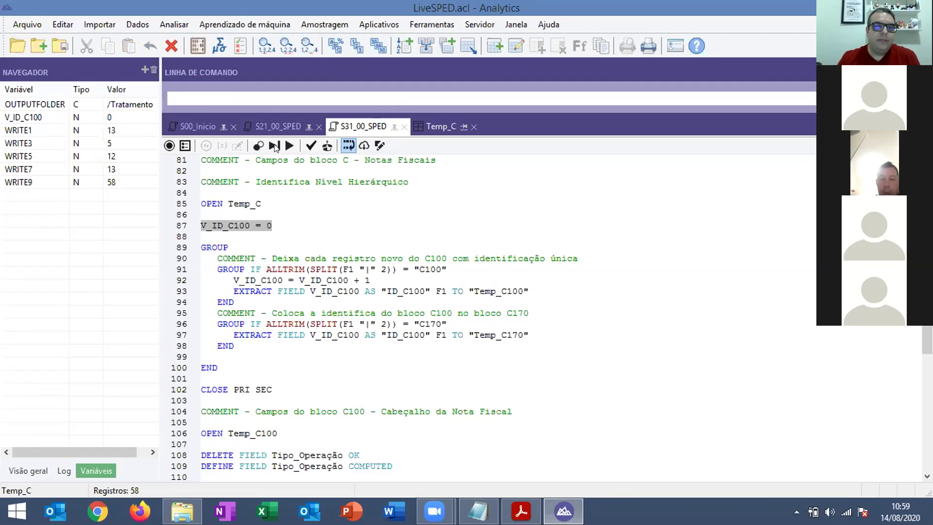
left_click(28, 471)
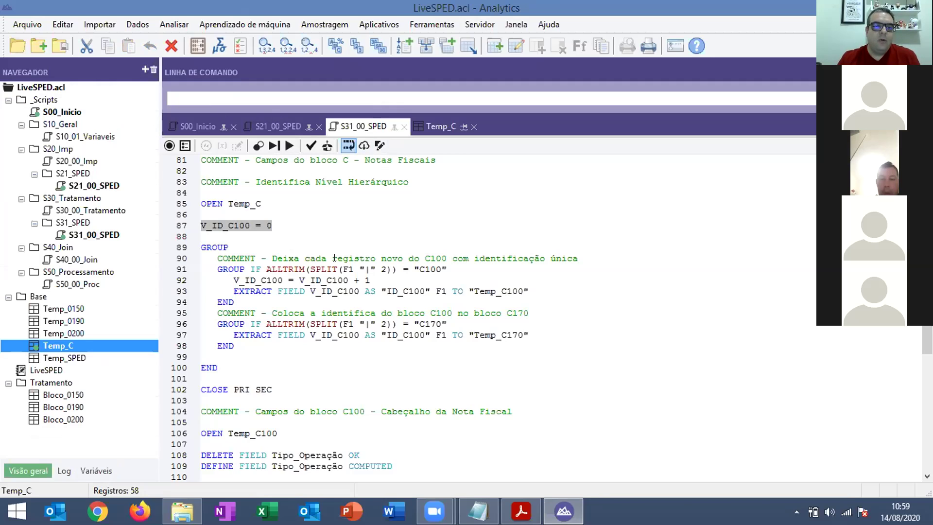
Step: Switch to SPED_2020_06.txt in Notepad and insert two blank lines before the third C100 record
left_click(325, 360)
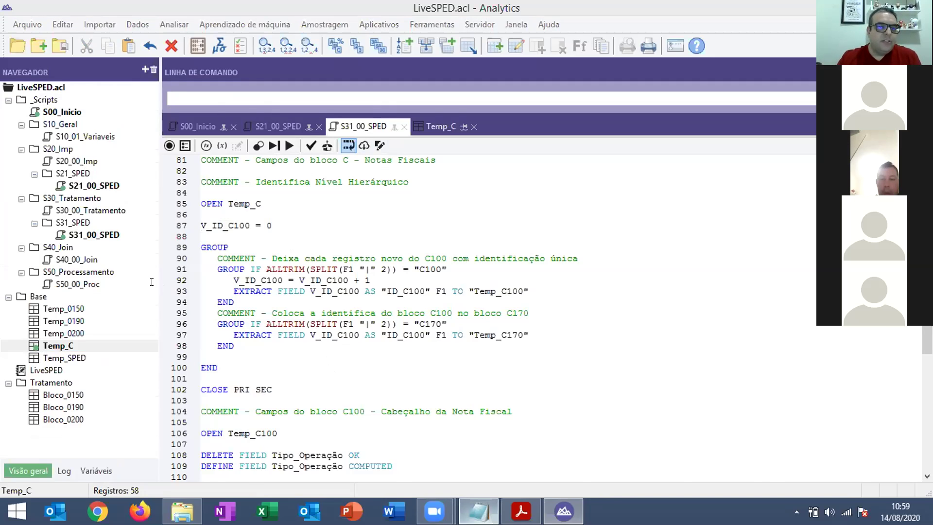
key("alt+Tab")
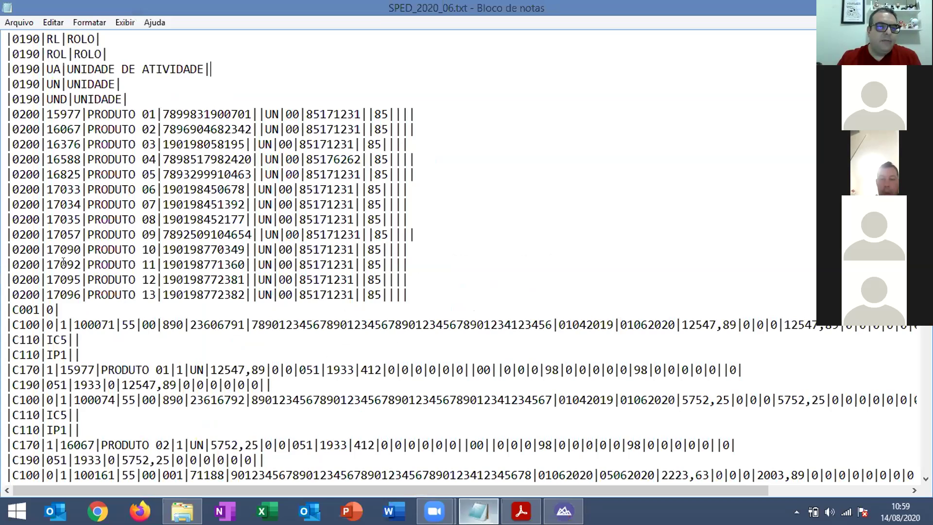
scroll(63, 262, "down", 6)
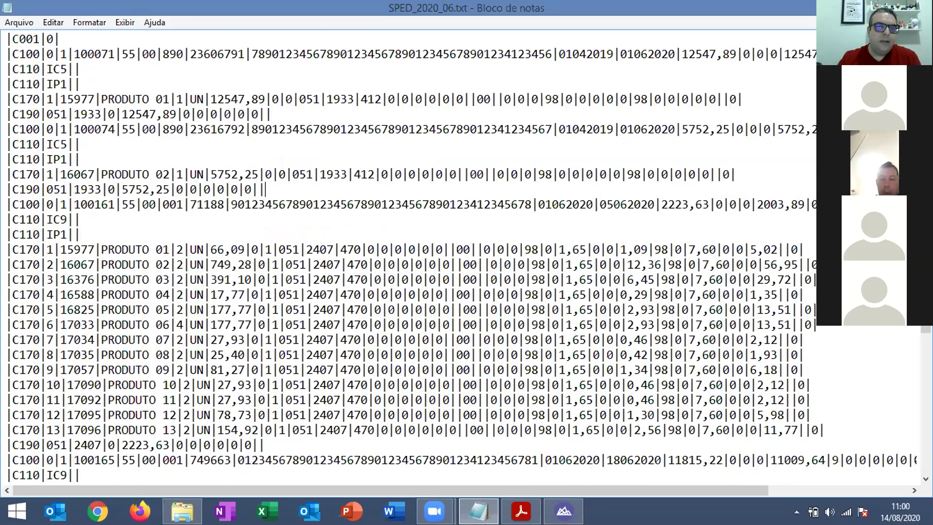
key("Return")
key("Return")
scroll(267, 335, "down", 3)
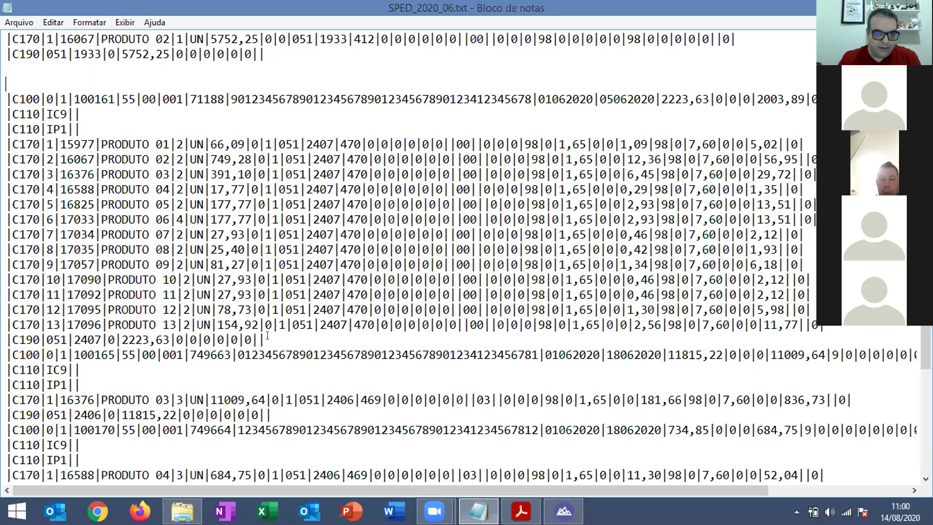
Step: Insert two blank lines before the fourth C100 record, highlight the start of the third C100 record, and return to Analytics
left_click(267, 335)
key("Return")
key("Return")
left_click_drag(12, 99, 477, 97)
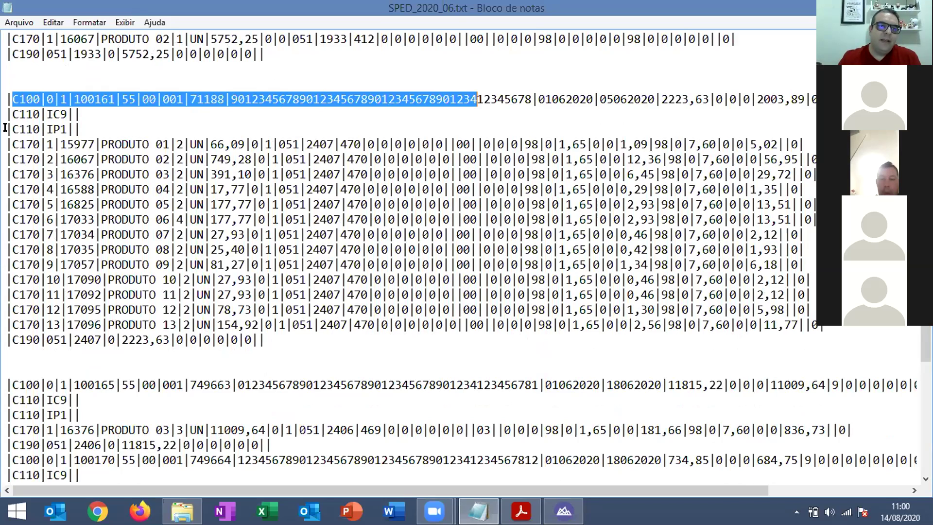
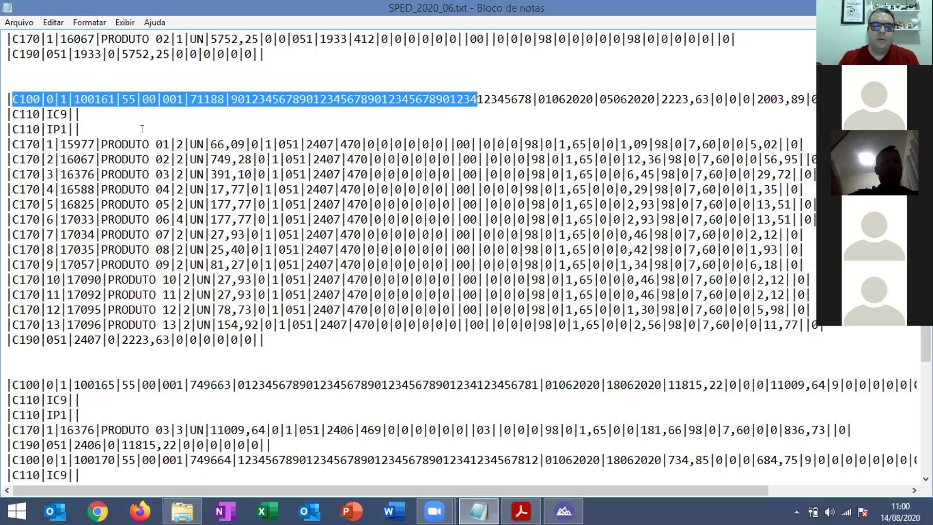
key("alt+Tab")
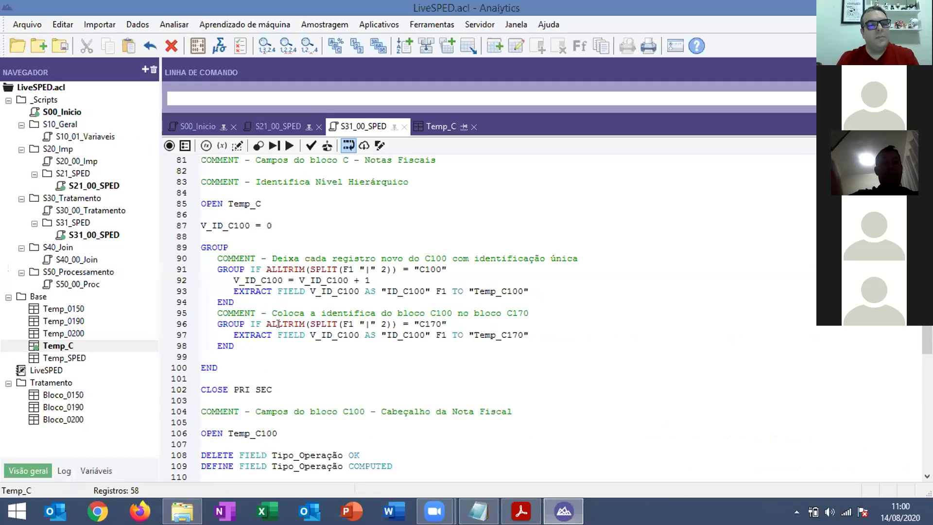
Step: Compare the Temp_C table's block C records with the hierarchy GROUP section of the S31_00_SPED script
left_click(251, 339)
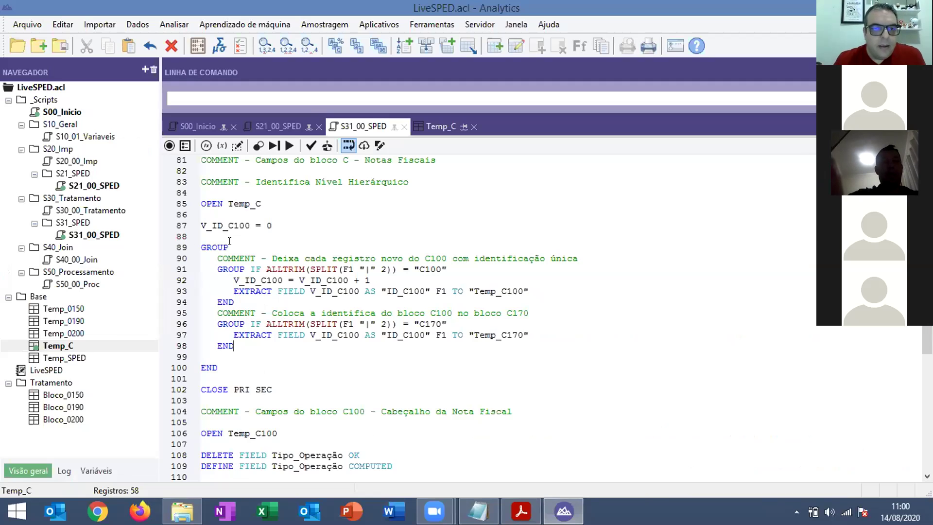
left_click(442, 127)
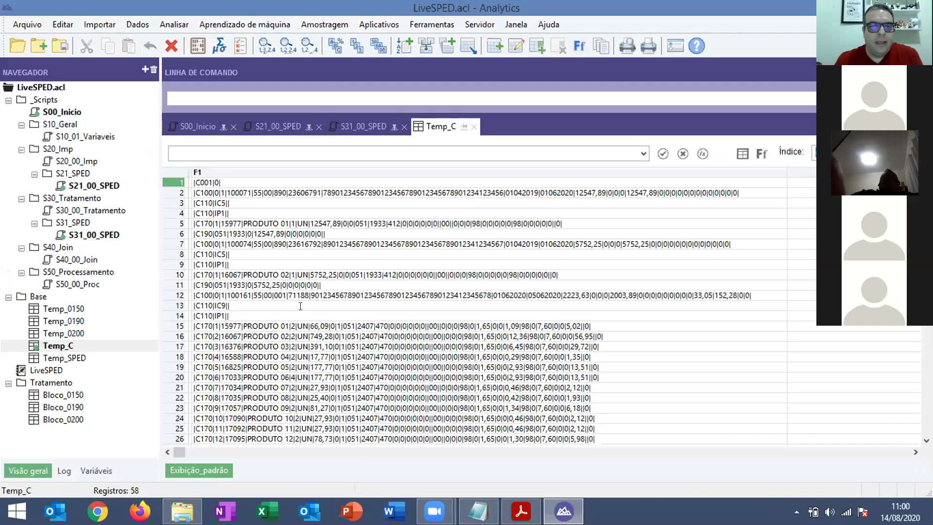
key("ctrl+tab")
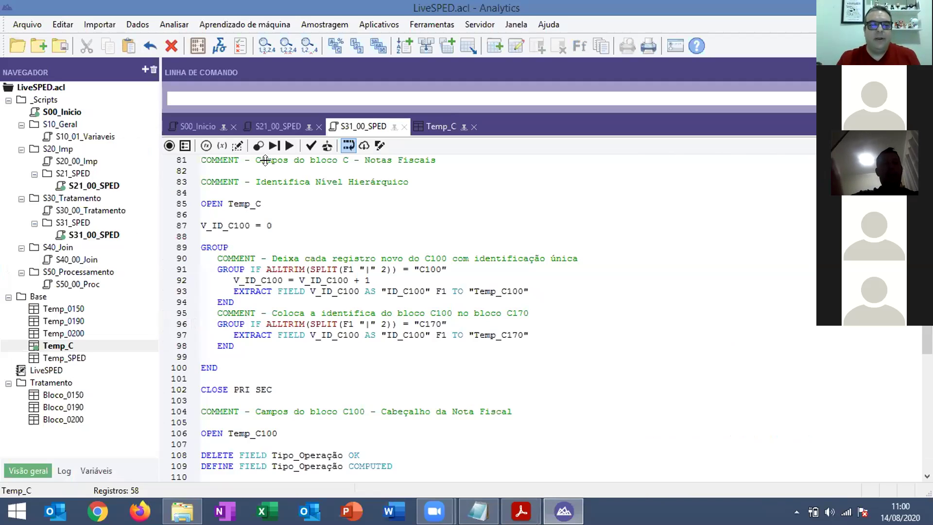
left_click(438, 125)
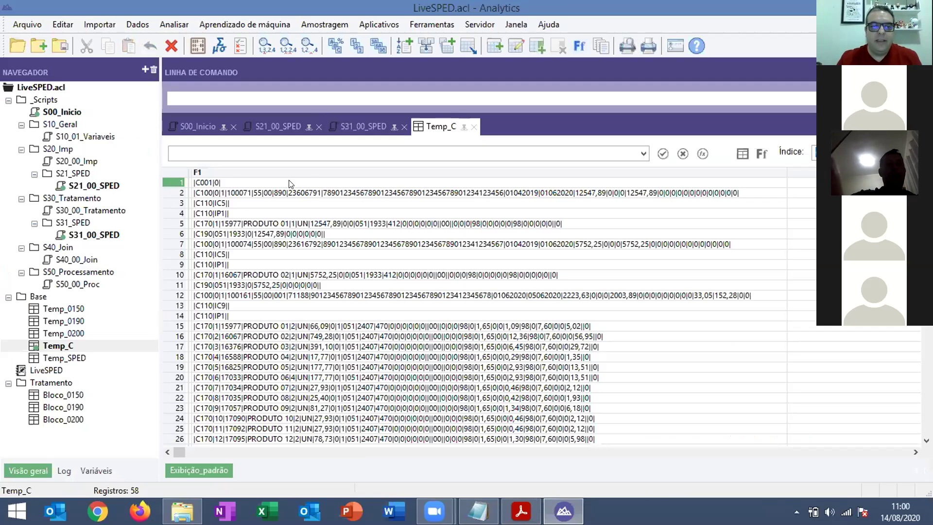
left_click(362, 125)
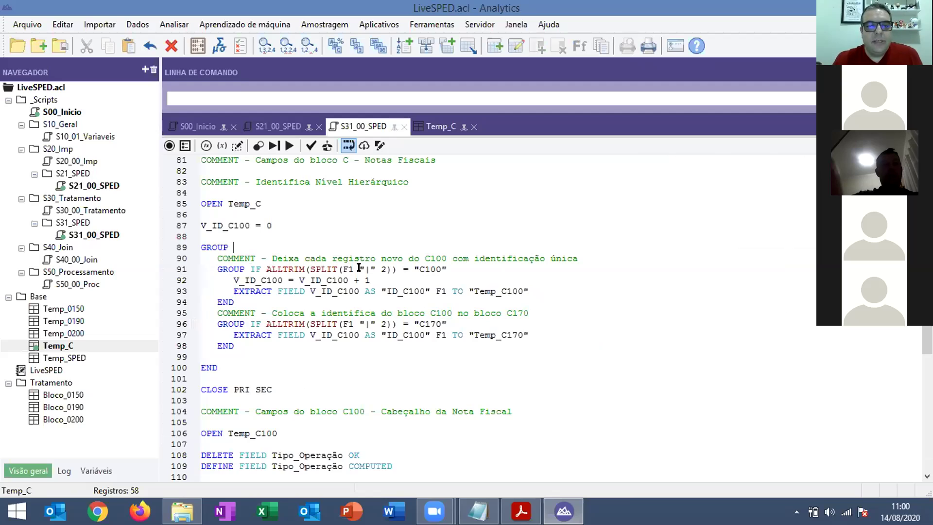
Step: Examine the GROUP IF condition that splits F1 for "C100" and compare it with the first records in Temp_C
left_click_drag(342, 268, 391, 269)
double_click(430, 268)
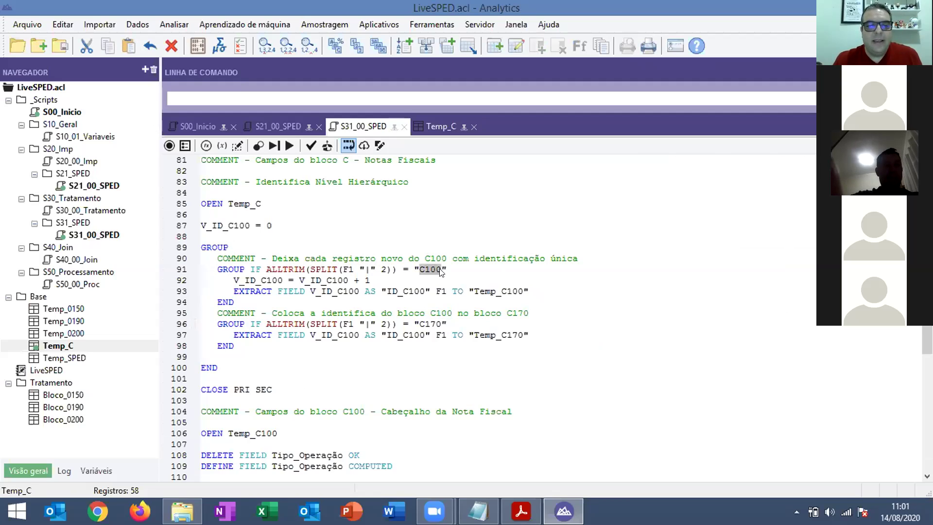
left_click(437, 126)
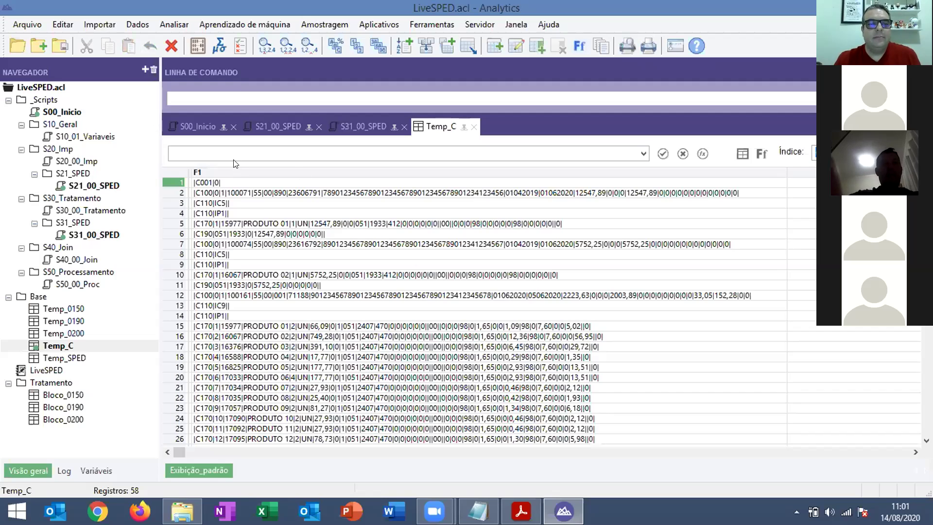
left_click(364, 125)
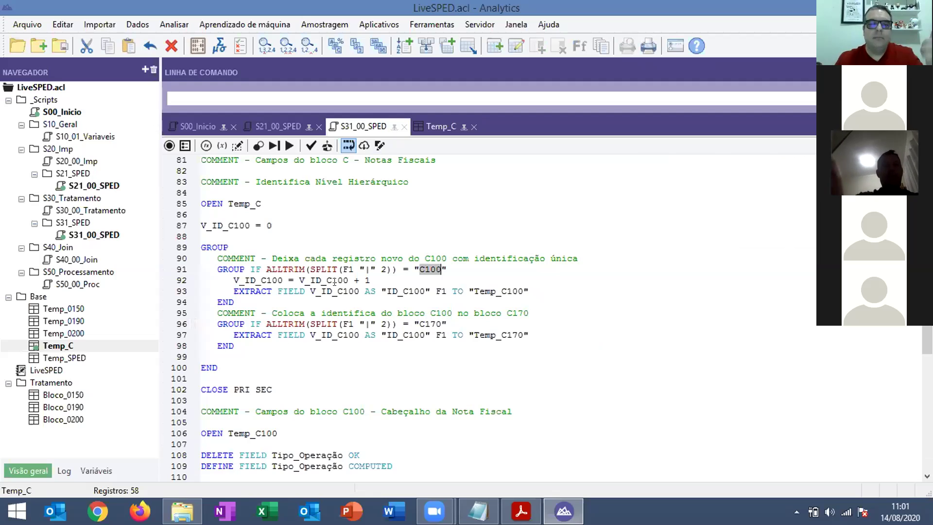
left_click(422, 126)
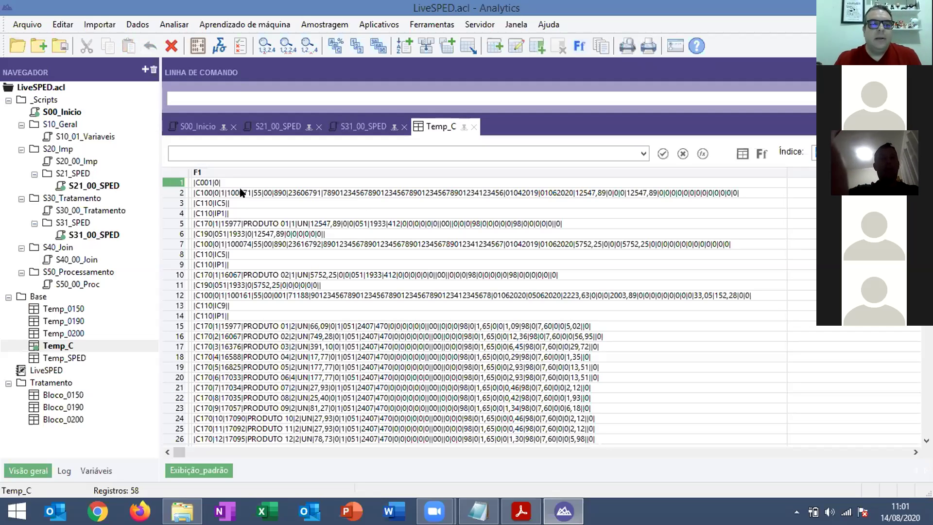
left_click(349, 127)
Step: Examine the V_ID_C100 = V_ID_C100 + 1 line in the C100 group against the C100 record in Temp_C
left_click(382, 271)
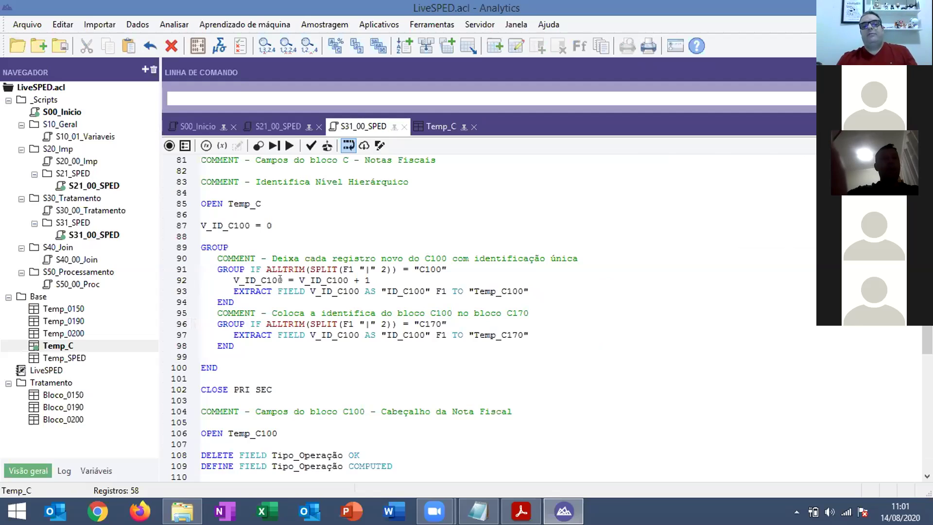
left_click(381, 277)
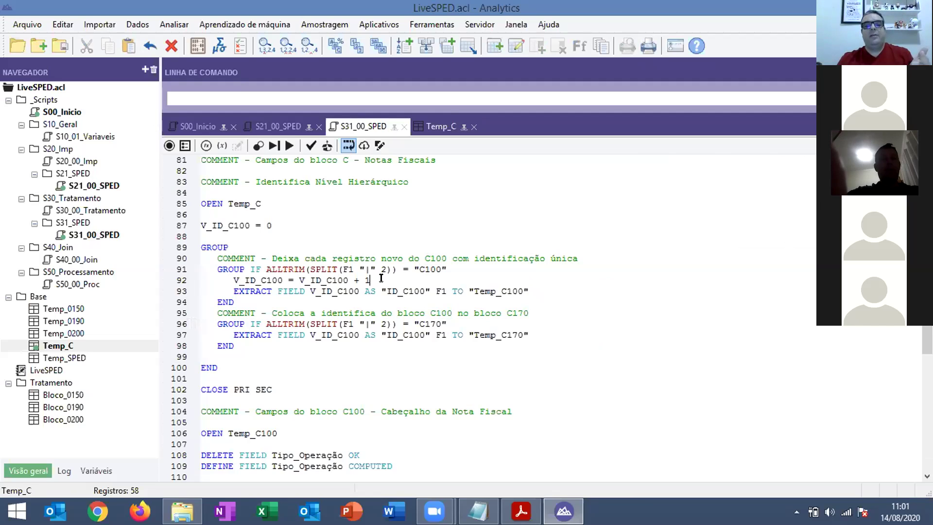
left_click(428, 128)
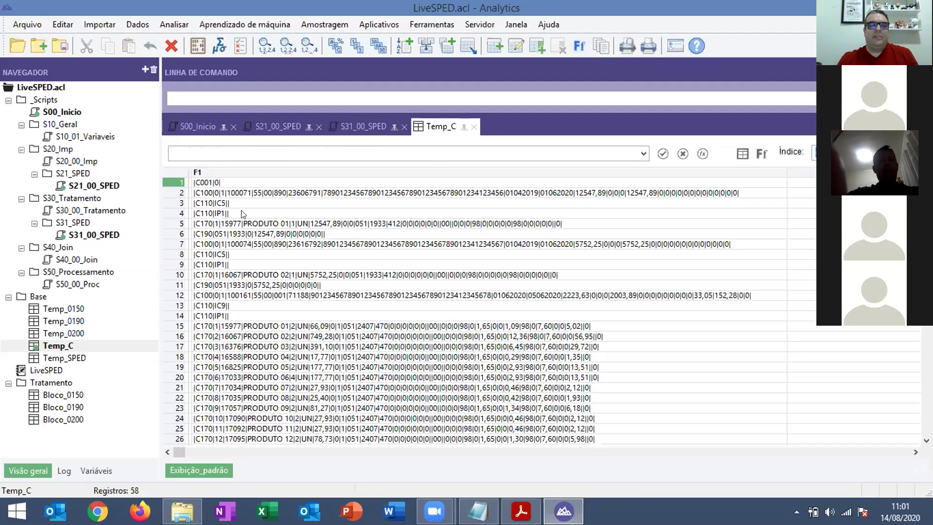
left_click(351, 126)
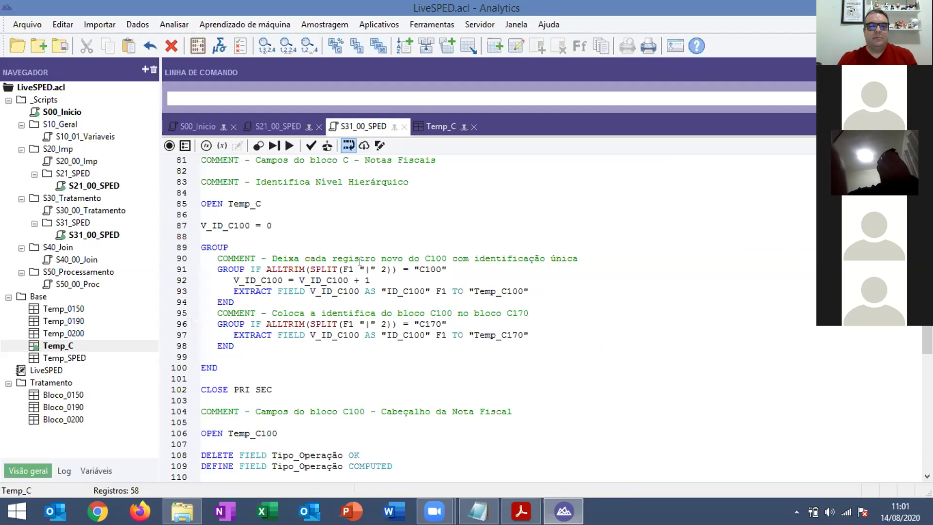
left_click(520, 282)
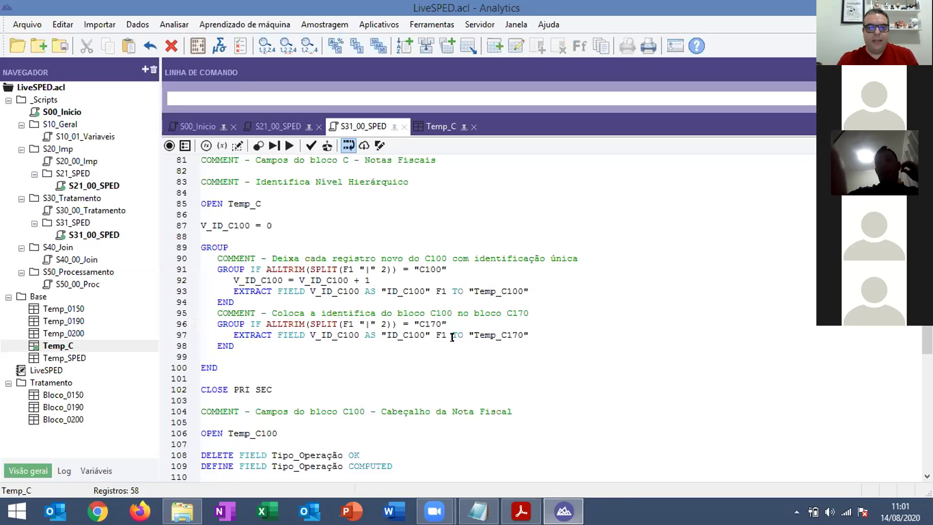
Step: Try adding the APPEND option to the end of the Temp_C100 EXTRACT line, and remove it again
left_click(538, 291)
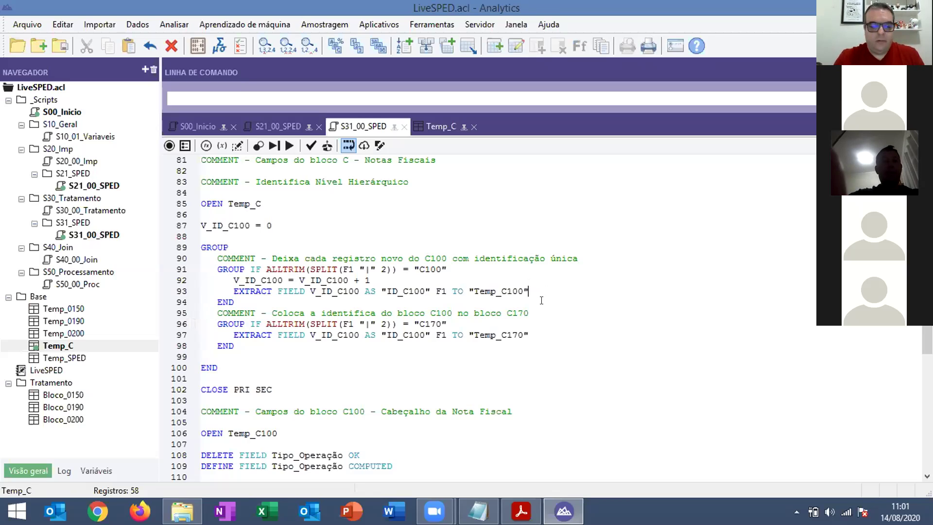
type("APPEND")
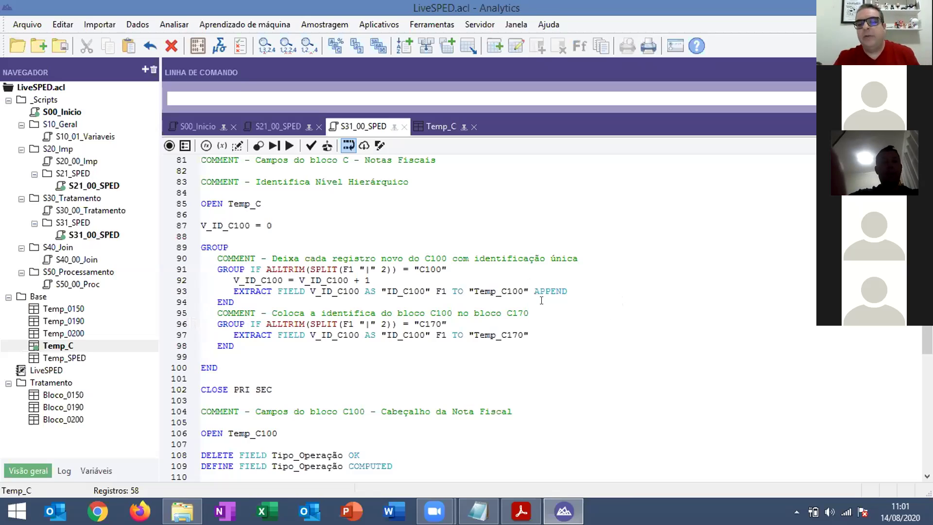
key("BackSpace")
key("BackSpace")
key("BackSpace")
key("BackSpace")
key("BackSpace")
key("BackSpace")
key("BackSpace")
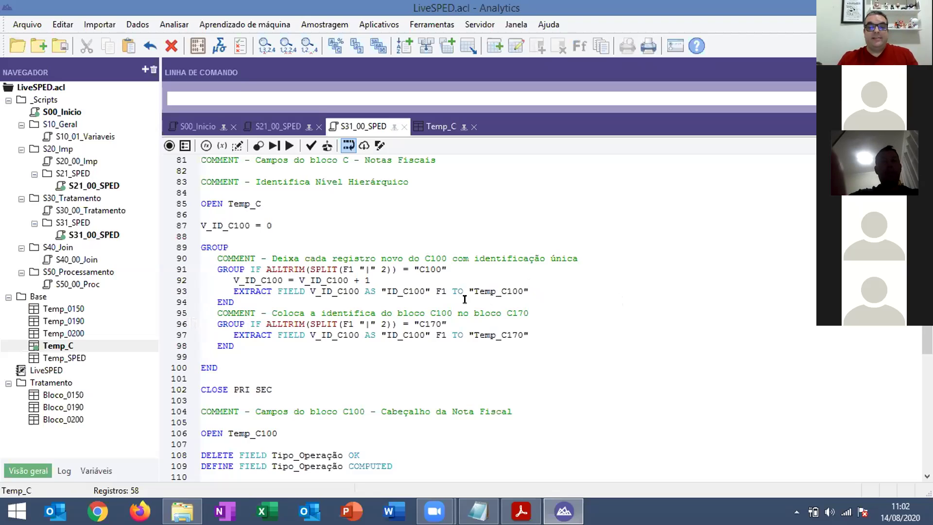
Step: Examine the F1 field, the V_ID_C100 variable and its "ID_C100" alias in the Temp_C100 EXTRACT line
double_click(440, 291)
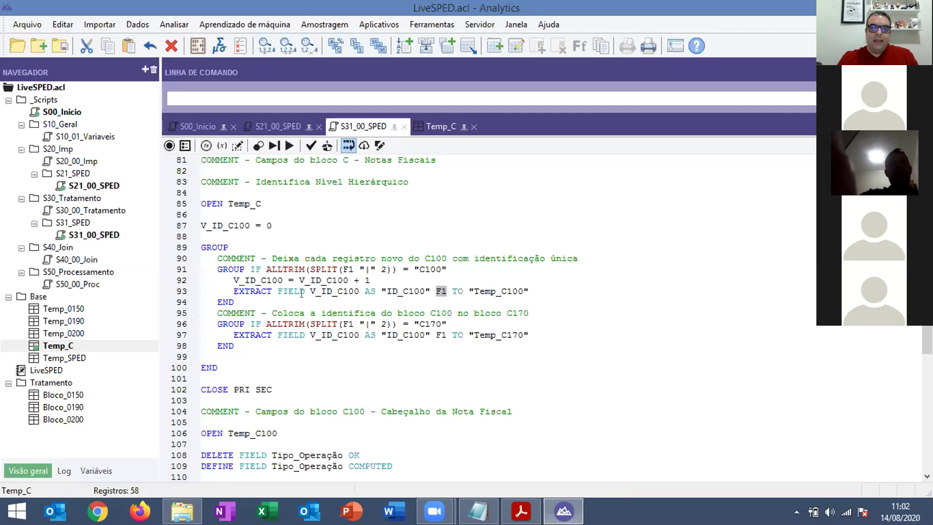
left_click_drag(309, 291, 360, 291)
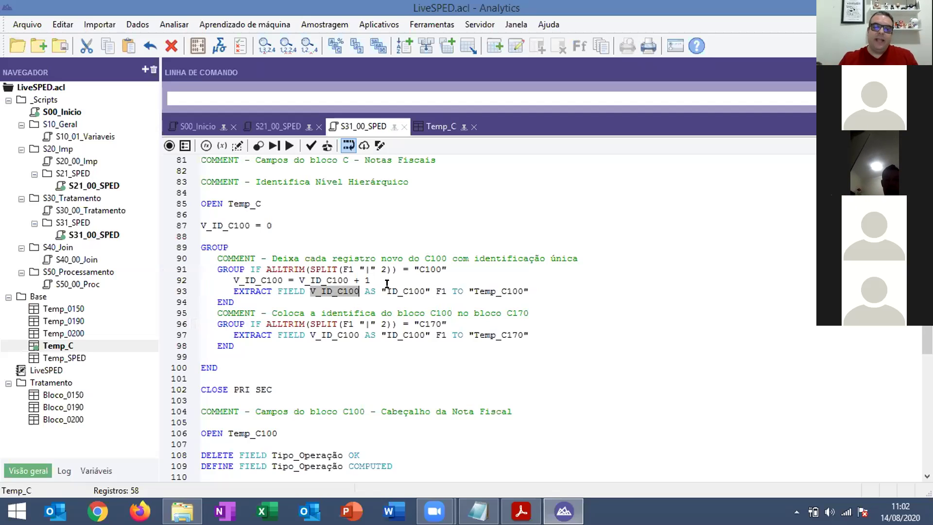
left_click_drag(387, 287, 409, 287)
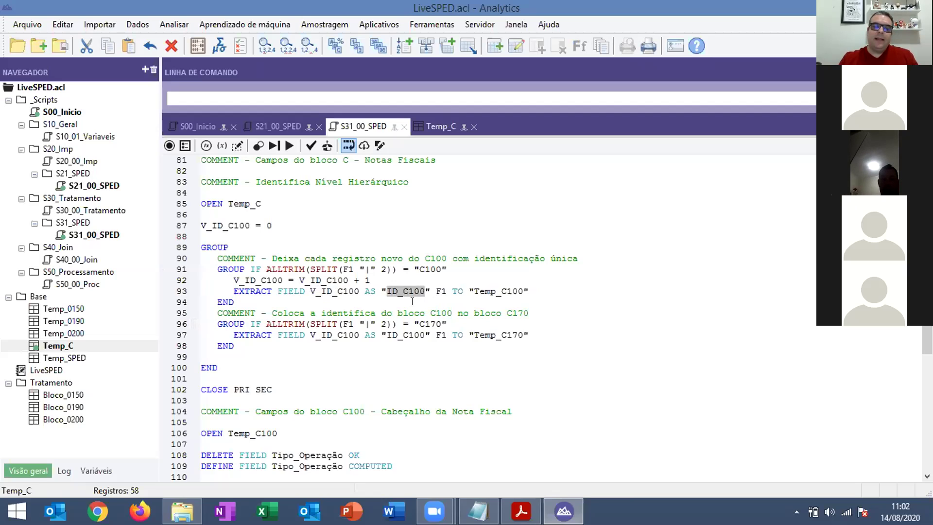
double_click(340, 292)
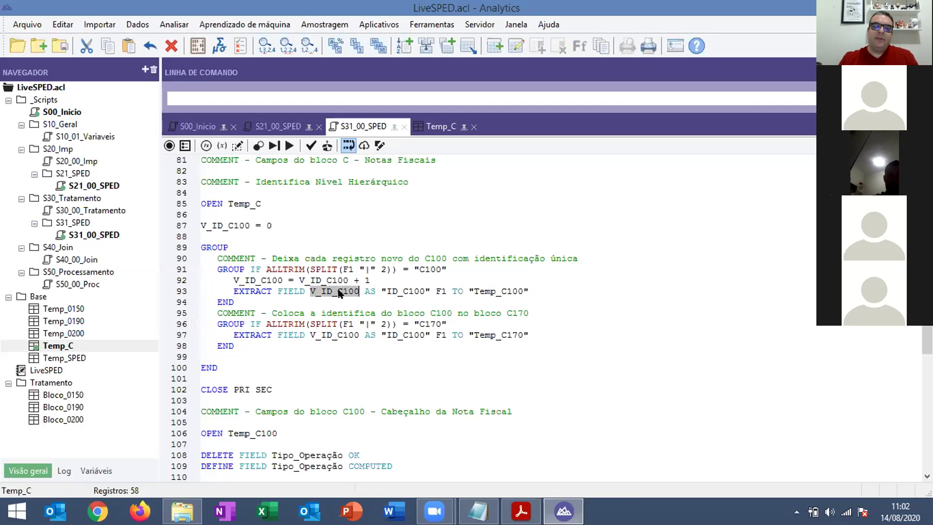
double_click(423, 291)
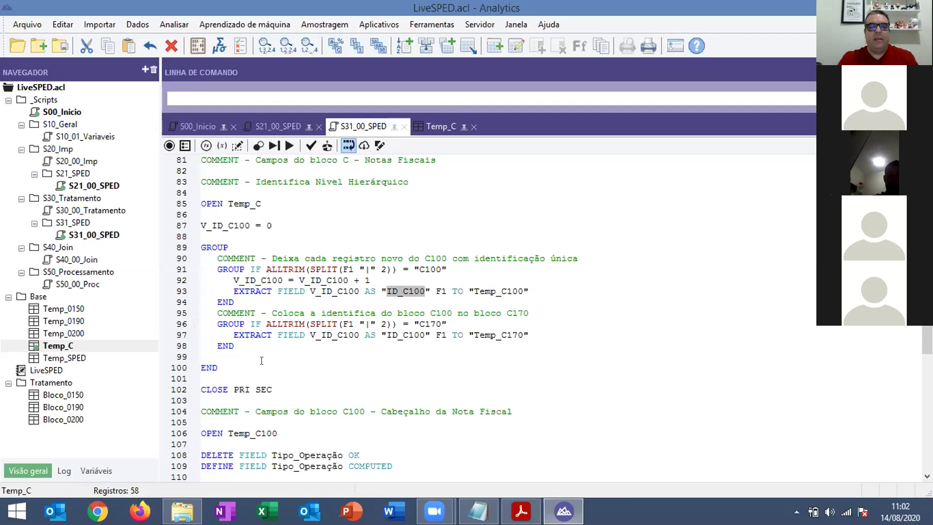
Step: Compare the "C170" GROUP IF condition and the C100 group with the matching C100 and C170 records in Temp_C
left_click(444, 324)
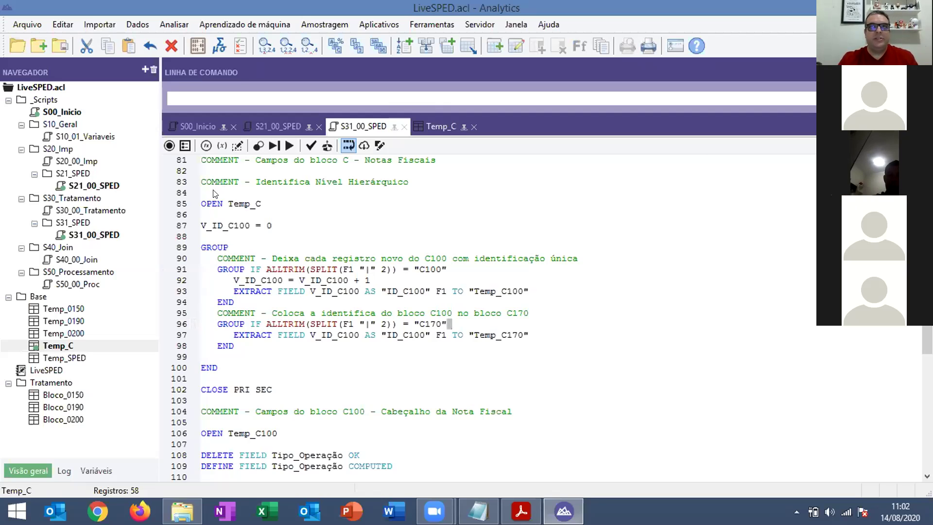
key("ctrl+Tab")
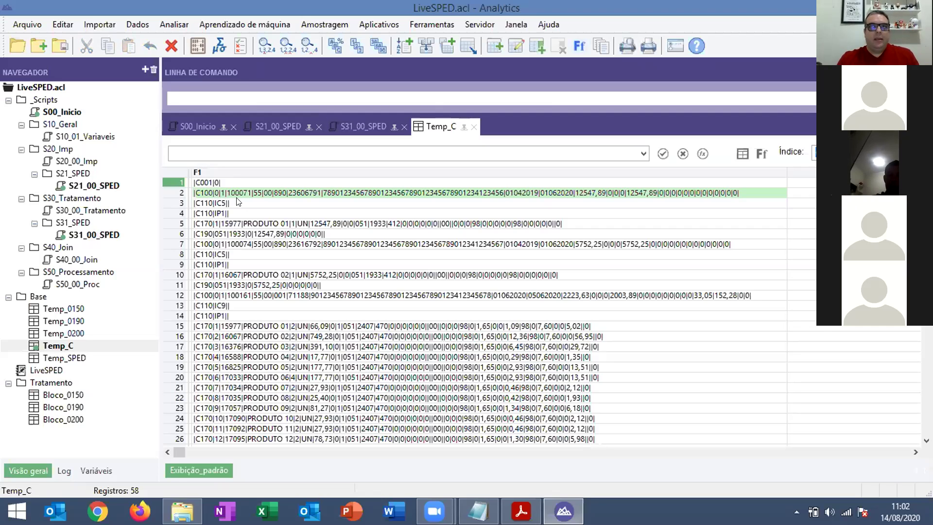
left_click(361, 128)
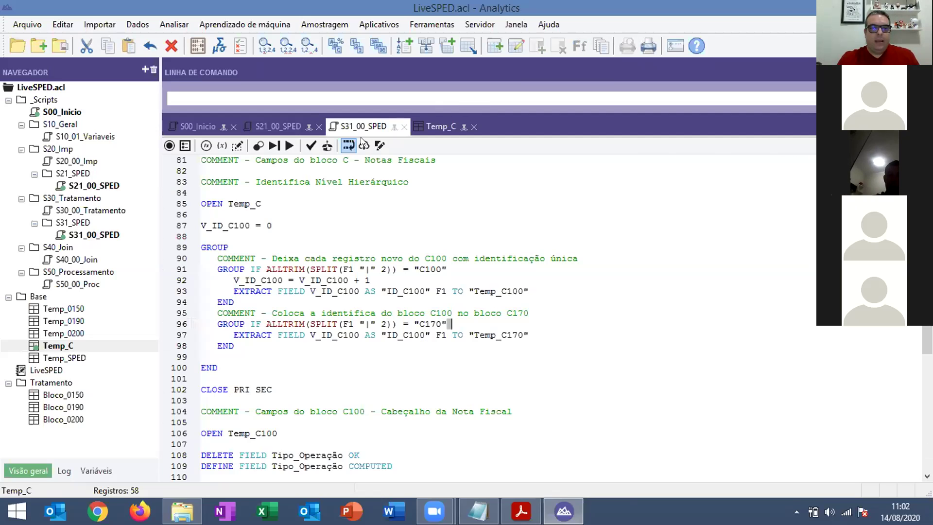
left_click(334, 302)
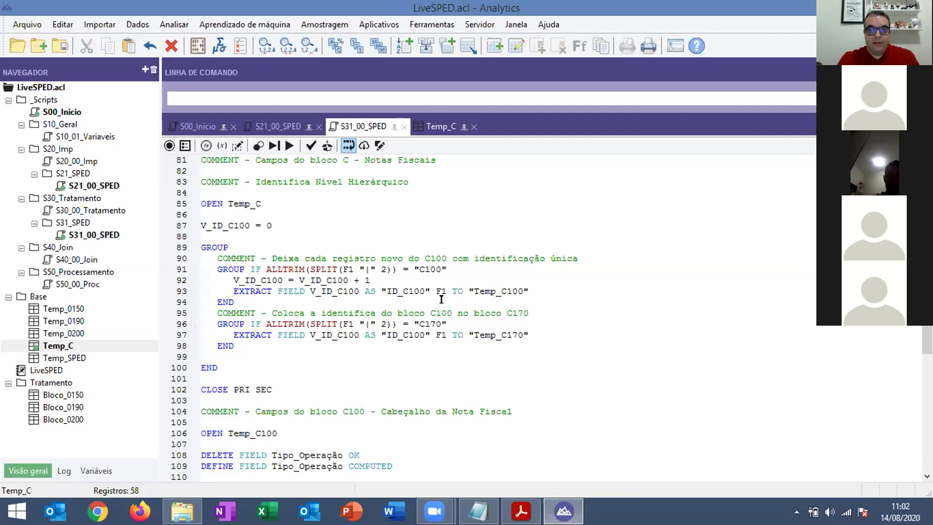
left_click(433, 126)
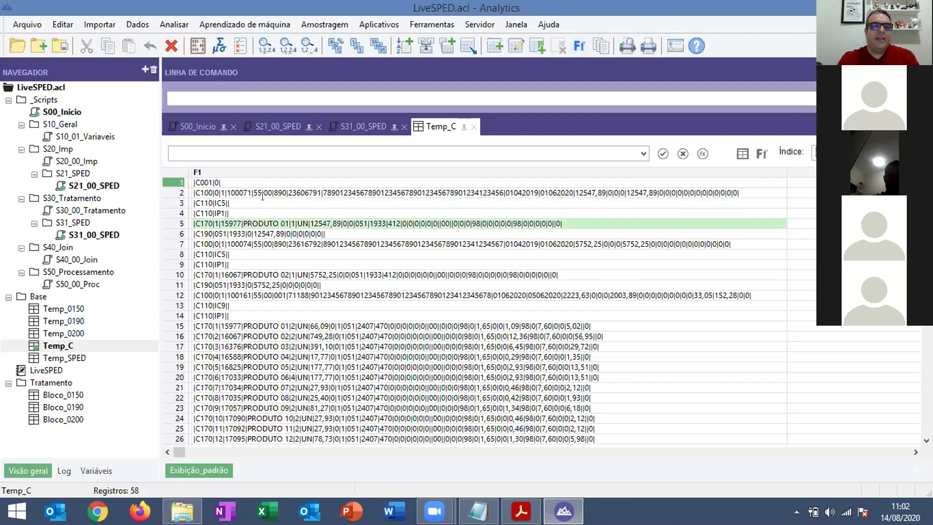
left_click(363, 126)
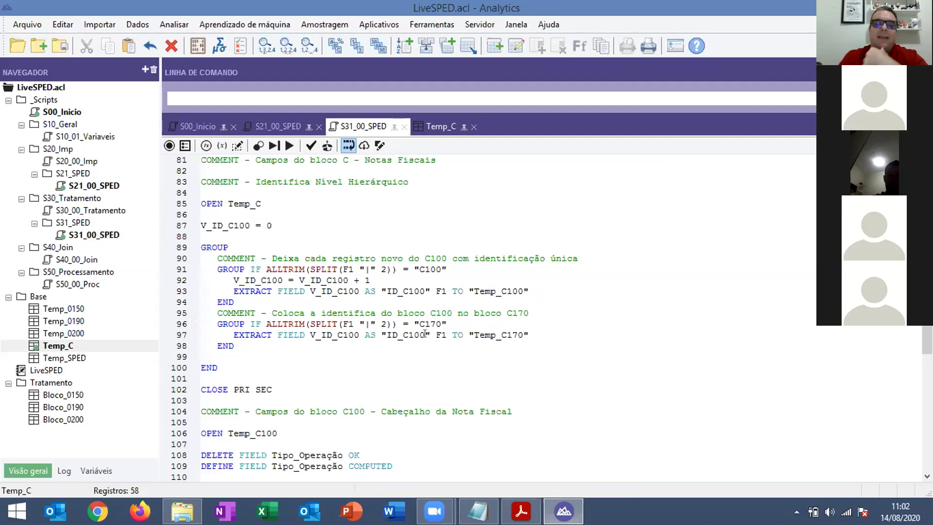
Step: Compare the C100 and C170 groups, checking the V_ID_C100 increment, both EXTRACT lines and the Temp_C170 output table
double_click(325, 279)
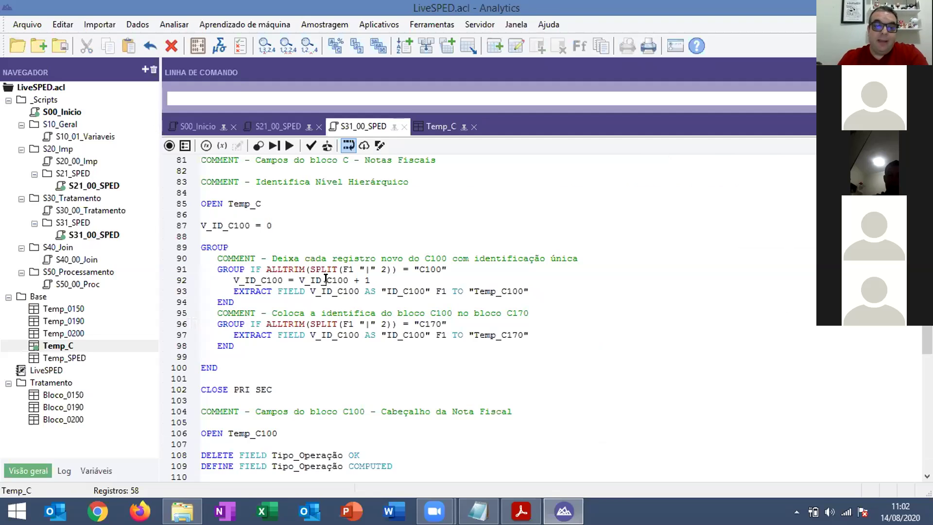
double_click(423, 269)
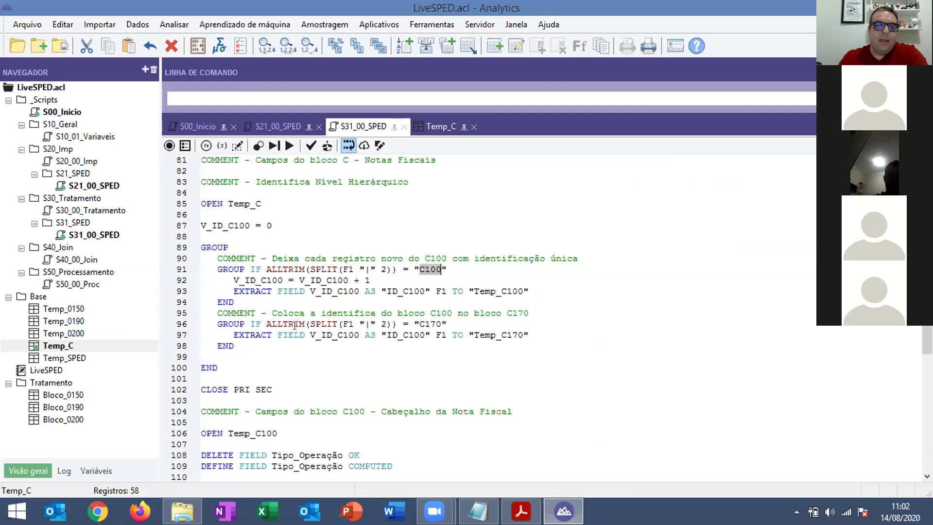
double_click(339, 334)
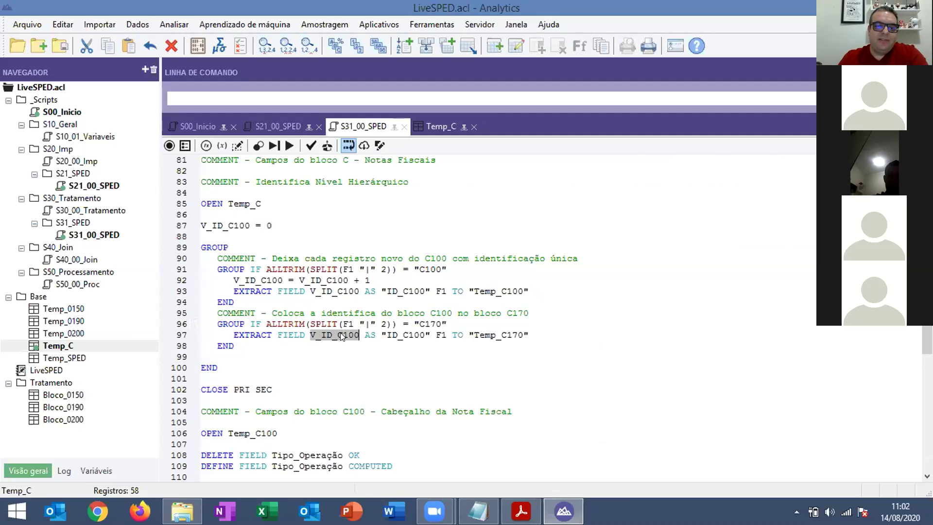
left_click(416, 334)
left_click_drag(244, 291, 426, 291)
left_click_drag(223, 335, 430, 334)
left_click_drag(528, 335, 474, 334)
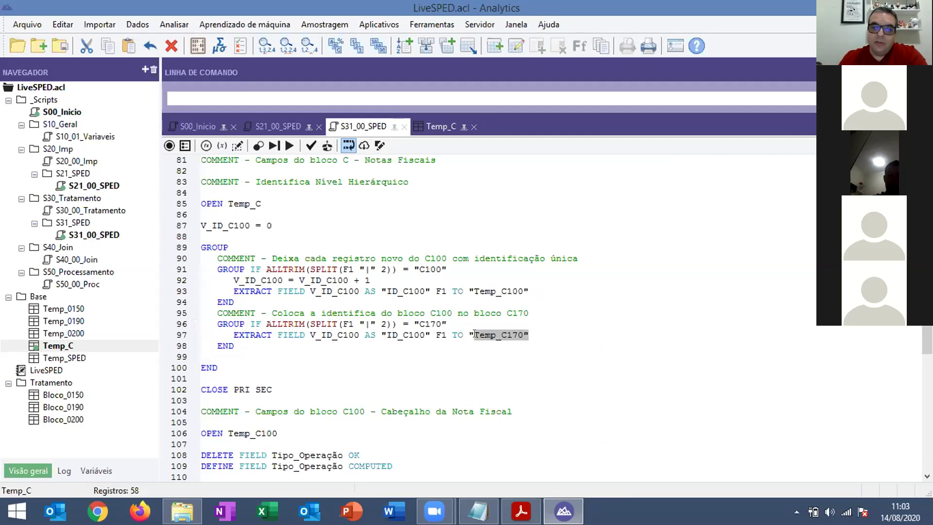
Step: Check the SPED text file in Notepad, and examine V_ID_C100 and the Temp_C170 output in the C170 EXTRACT line
left_click(448, 344)
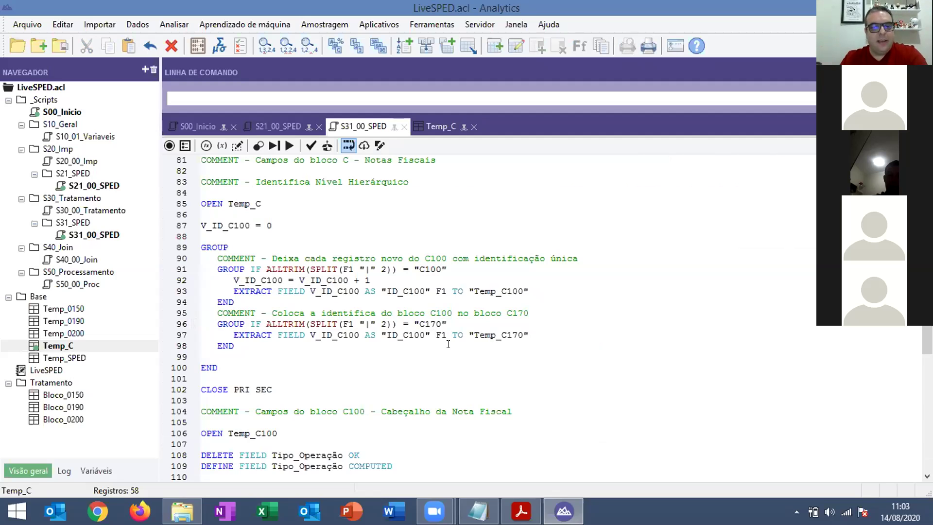
left_click(478, 510)
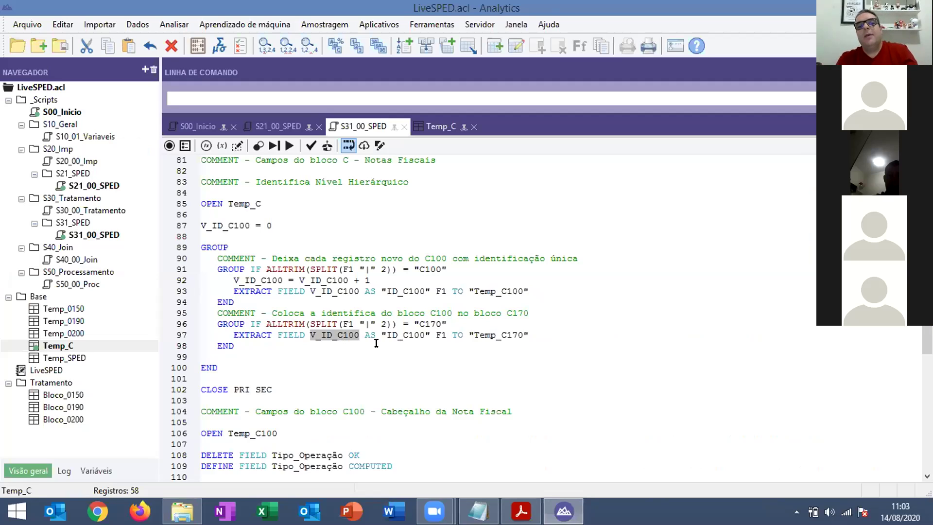
double_click(510, 335)
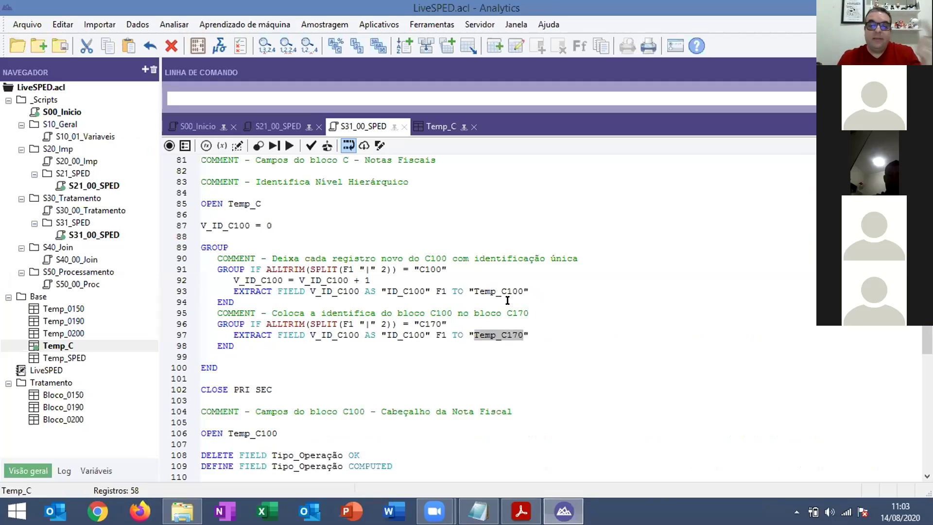
Step: Check the C100 and C170 records in Temp_C and in SPED_2020_06.txt in Notepad against the script's V_ID_C100 increment line
left_click(237, 367)
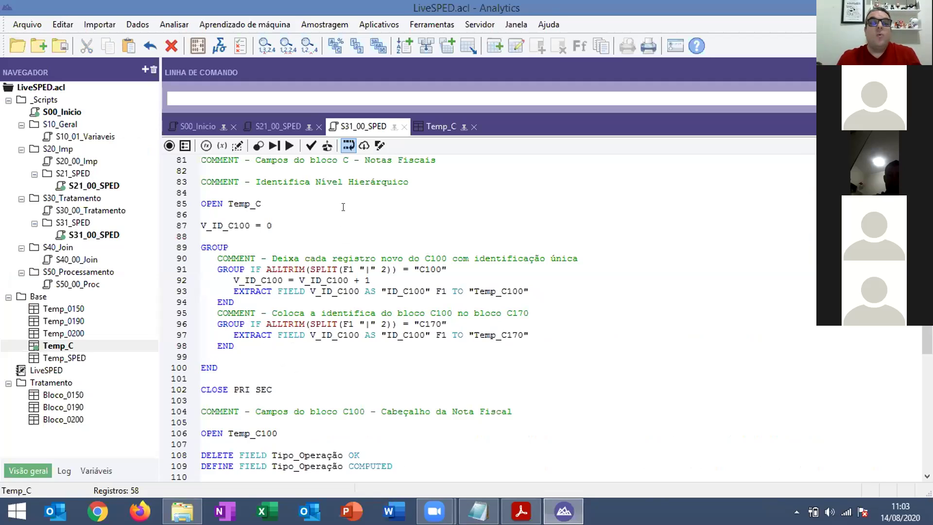
left_click(420, 126)
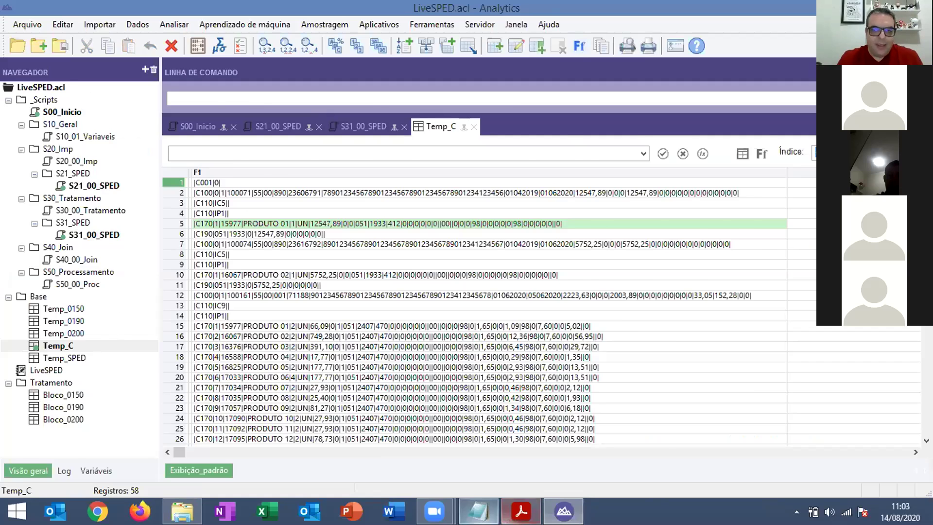
key("alt+Tab")
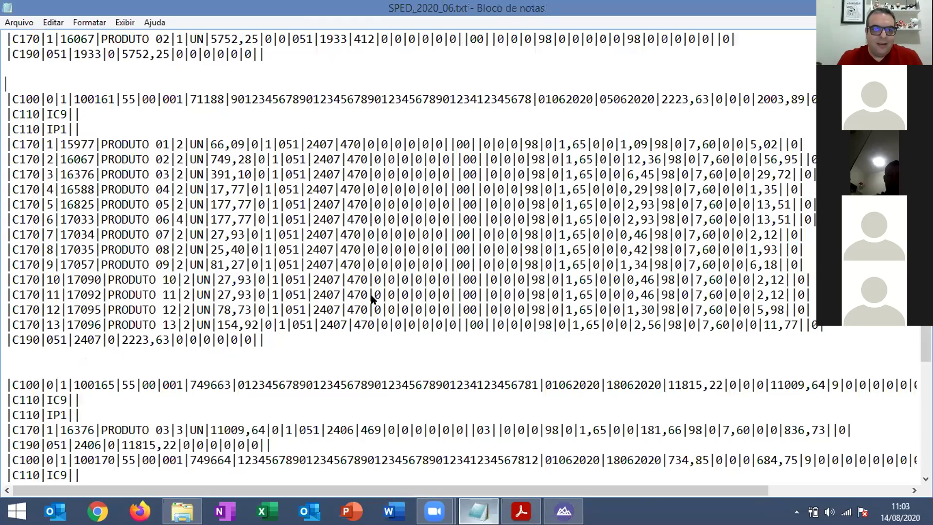
key("alt+Tab")
double_click(323, 280)
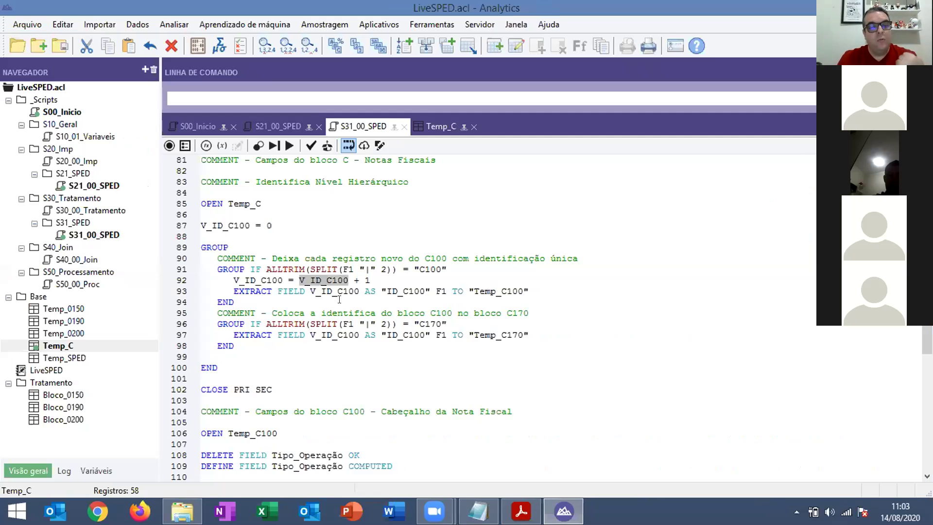
double_click(241, 279)
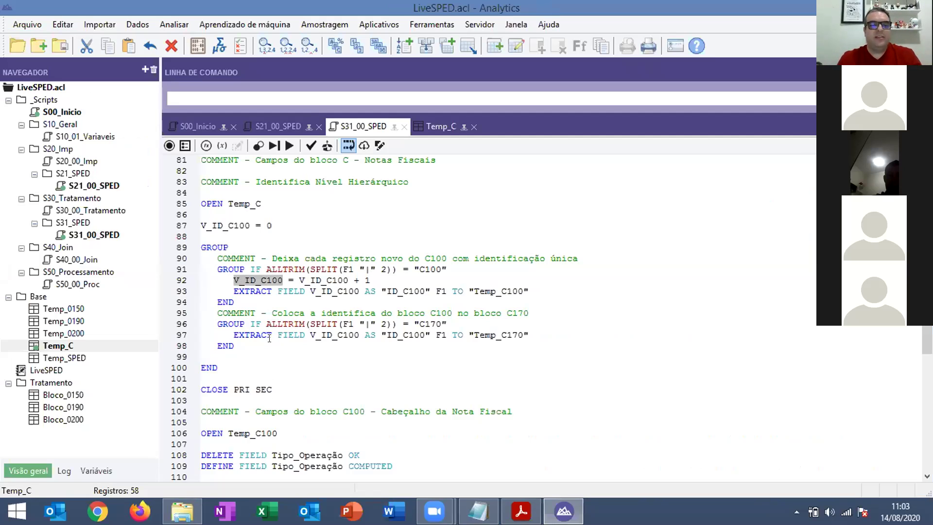
left_click(241, 338)
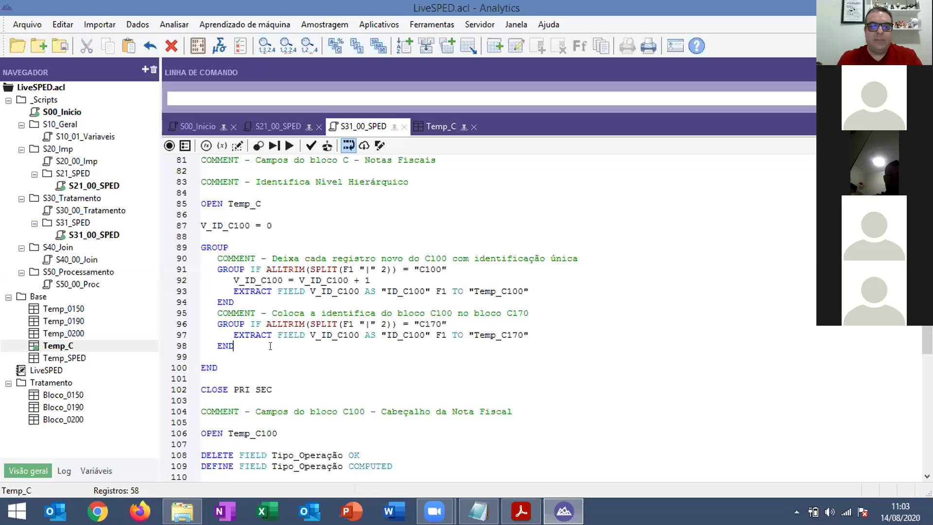
Step: Add a PAUSE command after the CLOSE PRI SEC that follows the C100/C170 GROUP, and review the block around it
left_click(260, 367)
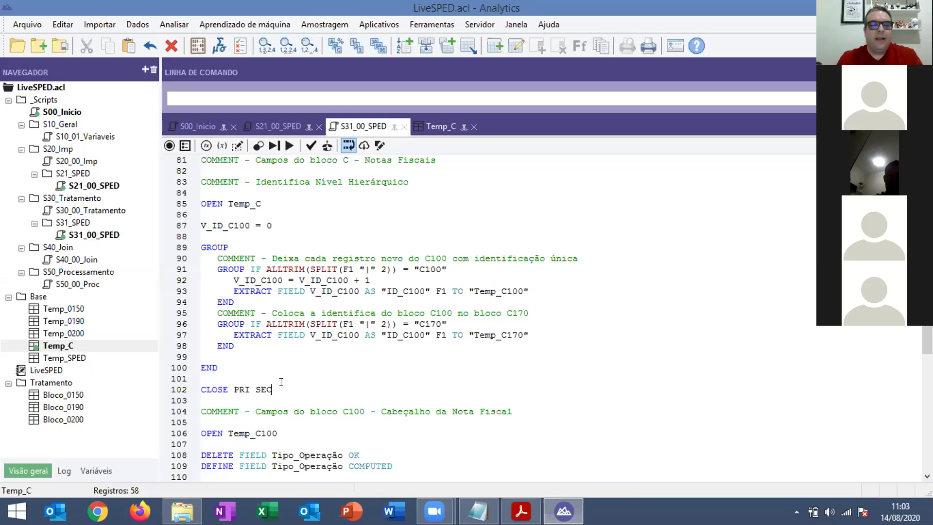
key("Return")
key("Return")
type("PAUSE")
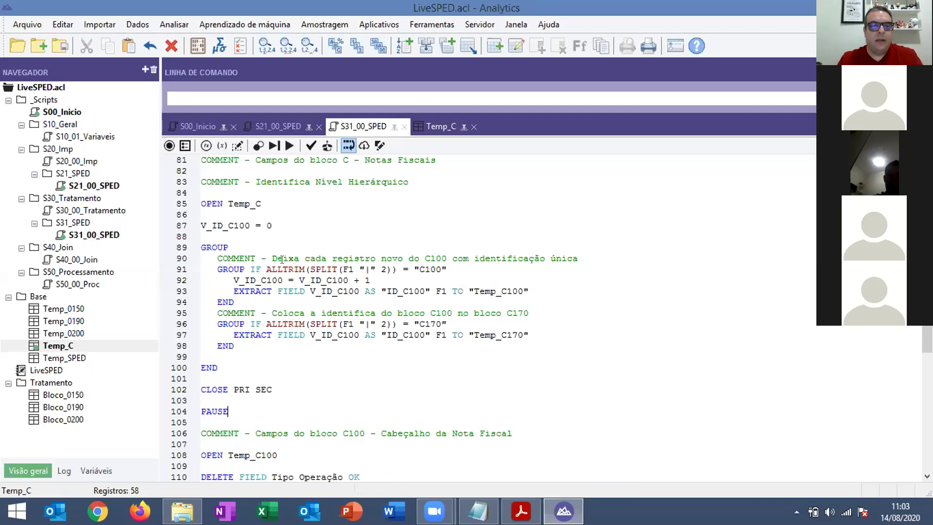
left_click(330, 258)
scroll(326, 260, "up", 3)
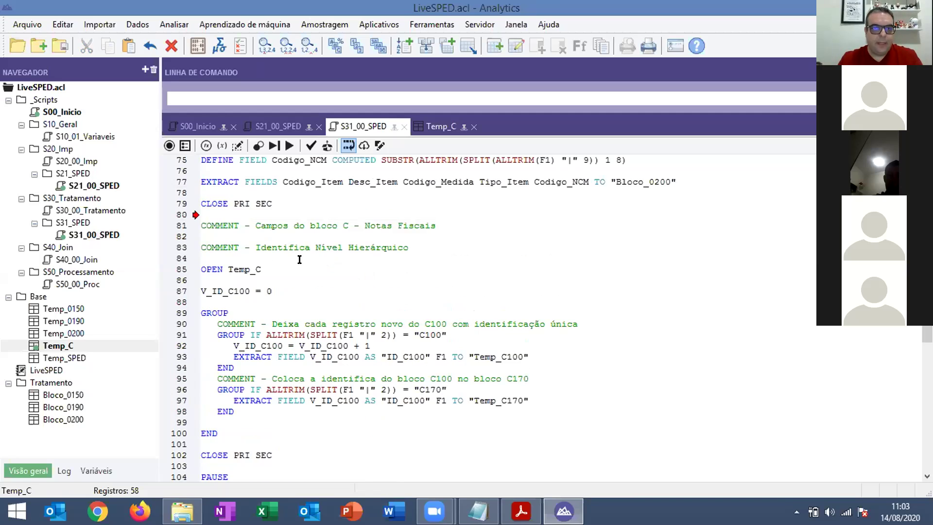
scroll(269, 272, "down", 5)
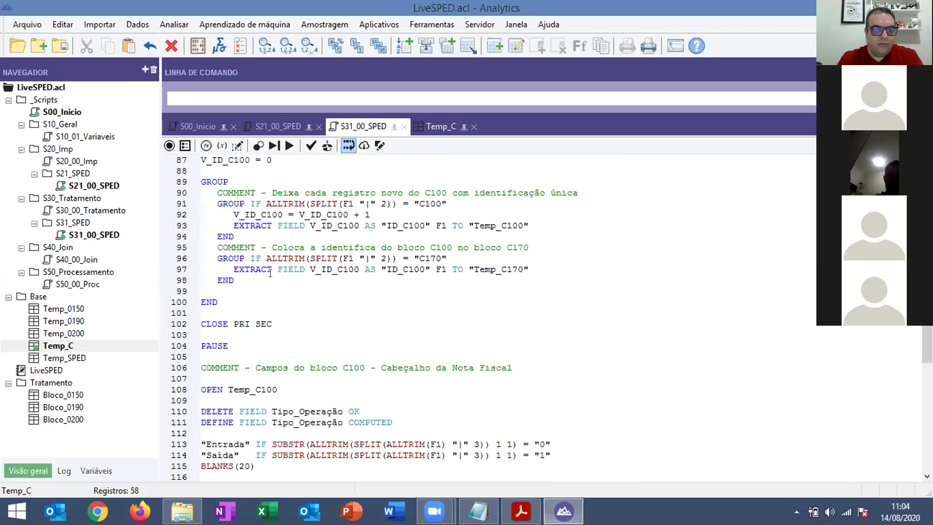
scroll(258, 325, "up", 1)
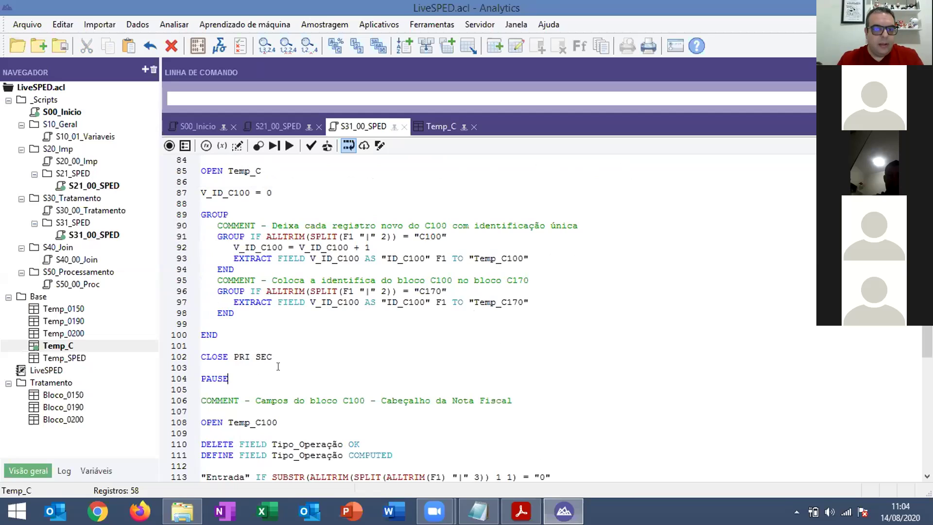
scroll(282, 367, "up", 1)
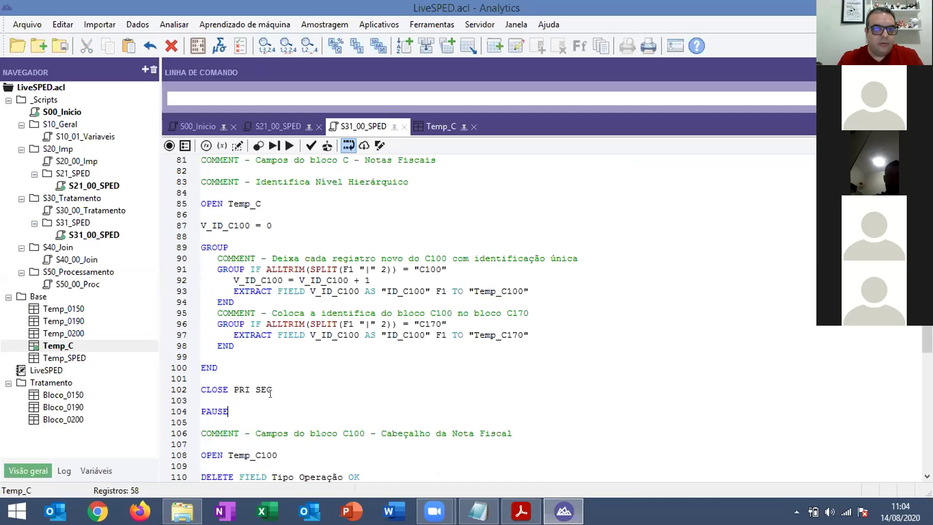
Step: Run the block C section of the S31_00_SPED script up to the PAUSE command and dismiss the pause message
scroll(238, 302, "up", 3)
left_click(227, 225)
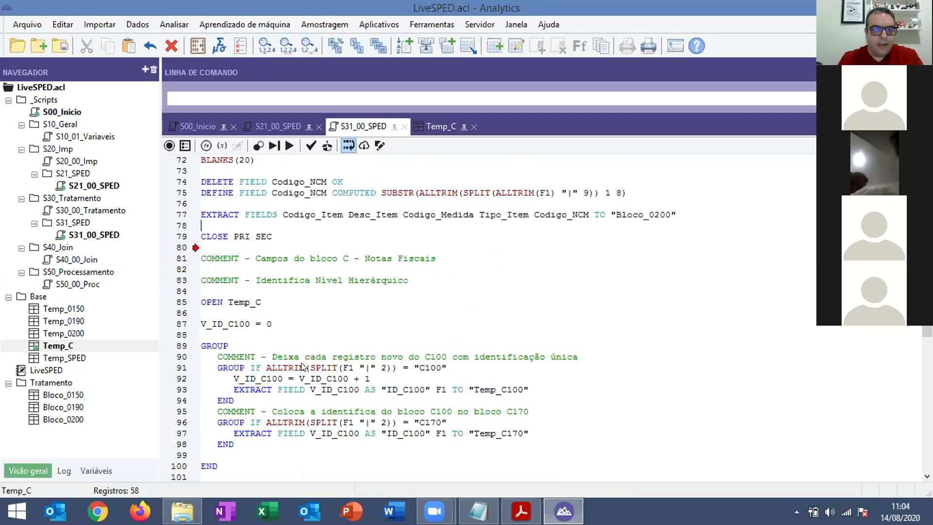
right_click(229, 225)
left_click(310, 374)
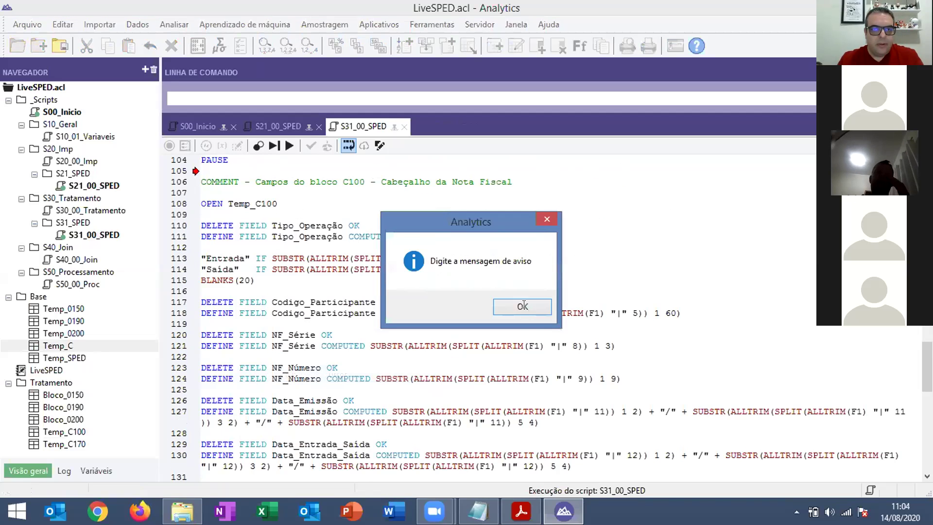
key("Return")
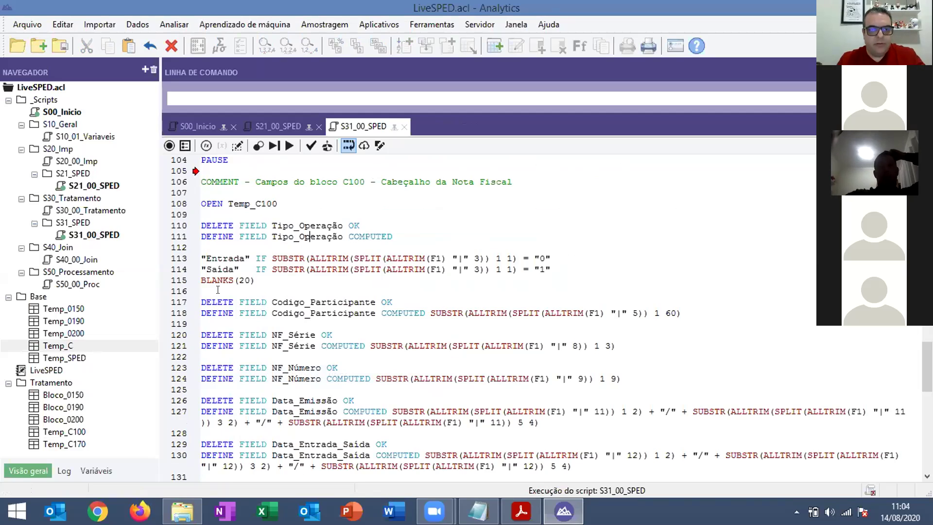
Step: Delete the PAUSE command between CLOSE PRI SEC and the block C100 comment in S31_00_SPED
scroll(221, 292, "up", 4)
double_click(221, 293)
key("Delete")
key("Delete")
key("Delete")
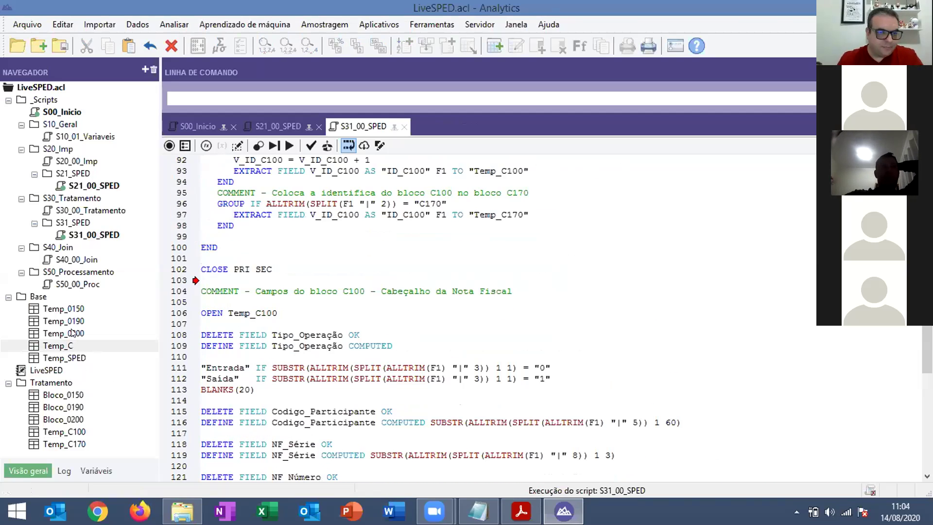
Step: Open the Temp_C100 table and check the ID_C100 values down to the last record
left_click(66, 345)
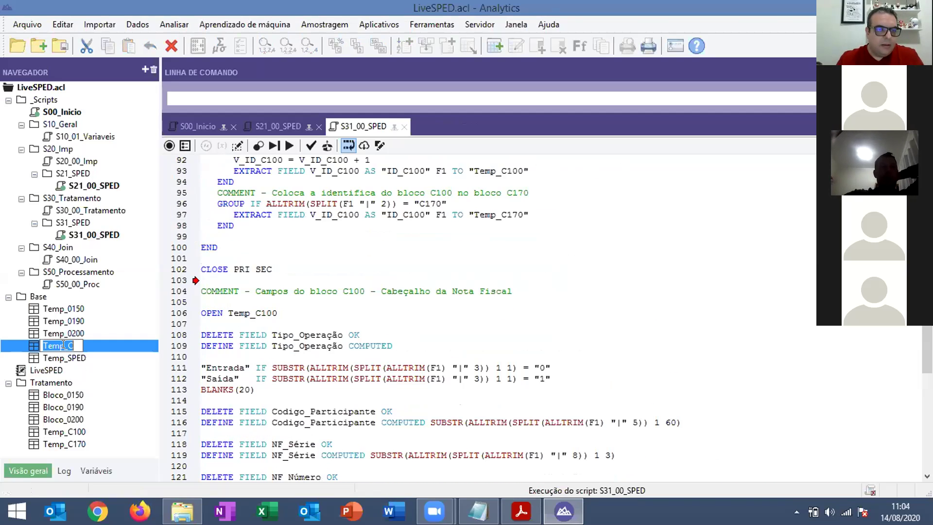
left_click(293, 337)
left_click(68, 407)
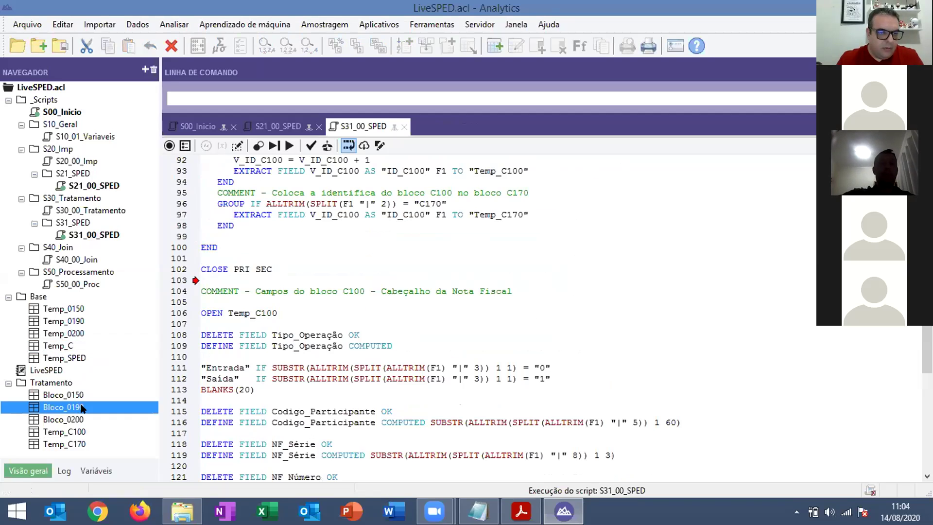
double_click(71, 433)
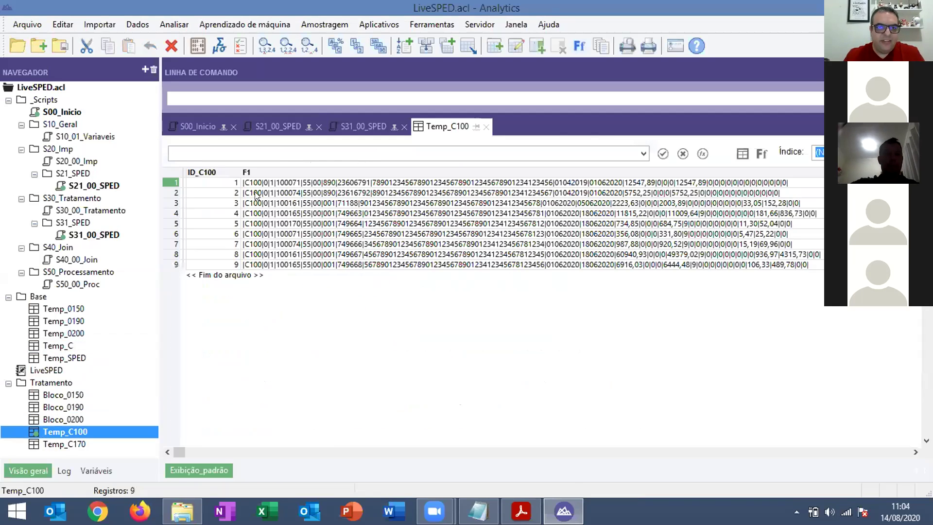
left_click(220, 265, "shift")
left_click(220, 265)
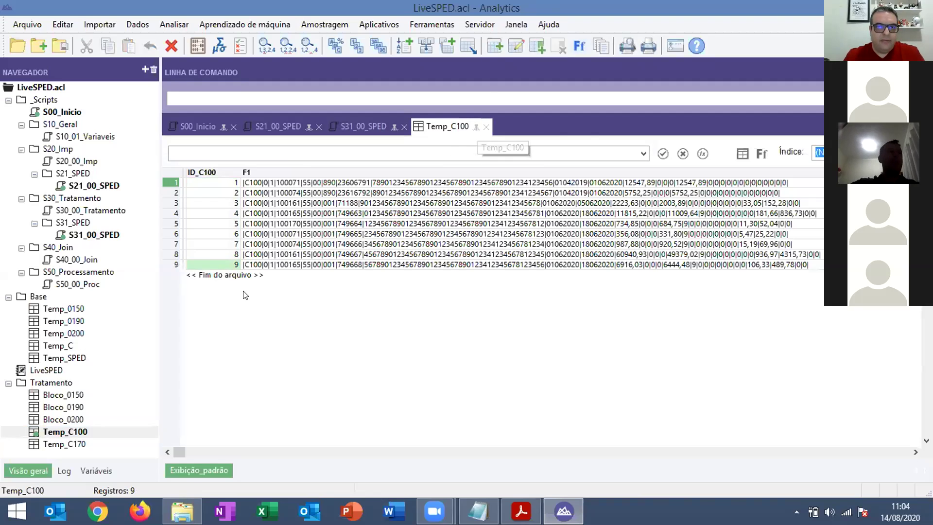
Step: Open the Temp_C170 table, highlight the records with ID_C100 3, and compare them with the SPED_2020_06.txt source in Notepad
left_click(67, 443)
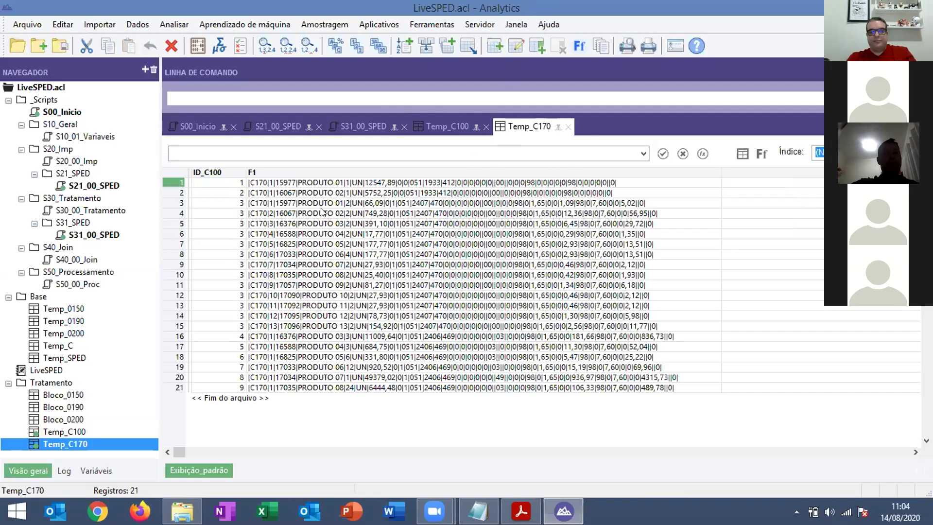
left_click_drag(243, 203, 292, 326)
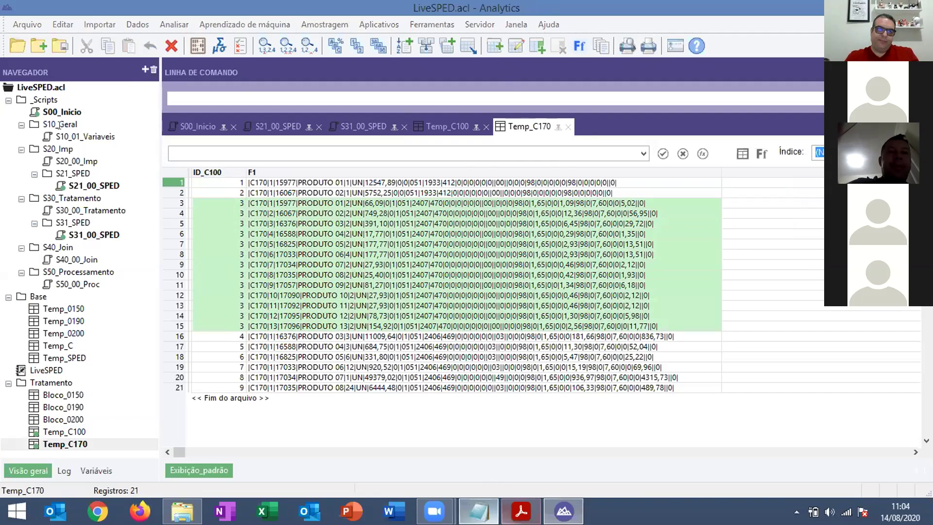
key("alt+Tab")
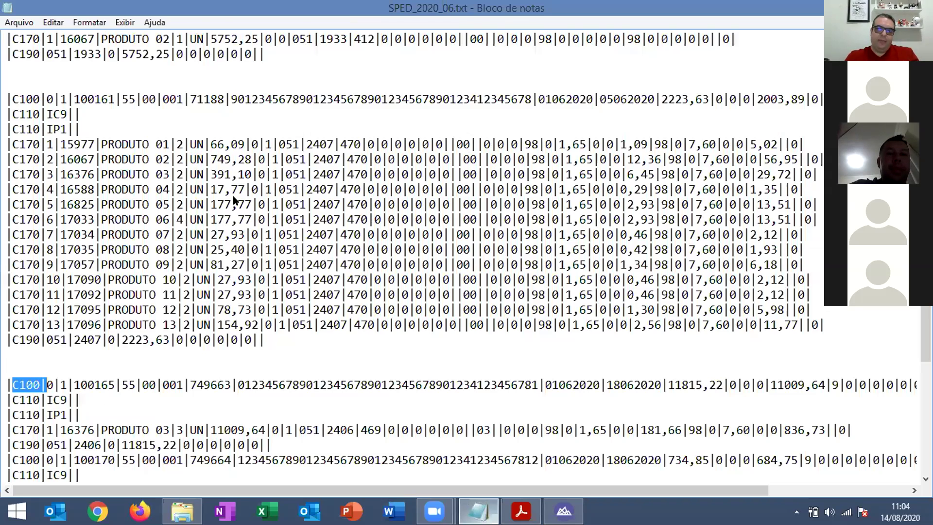
key("alt+Tab")
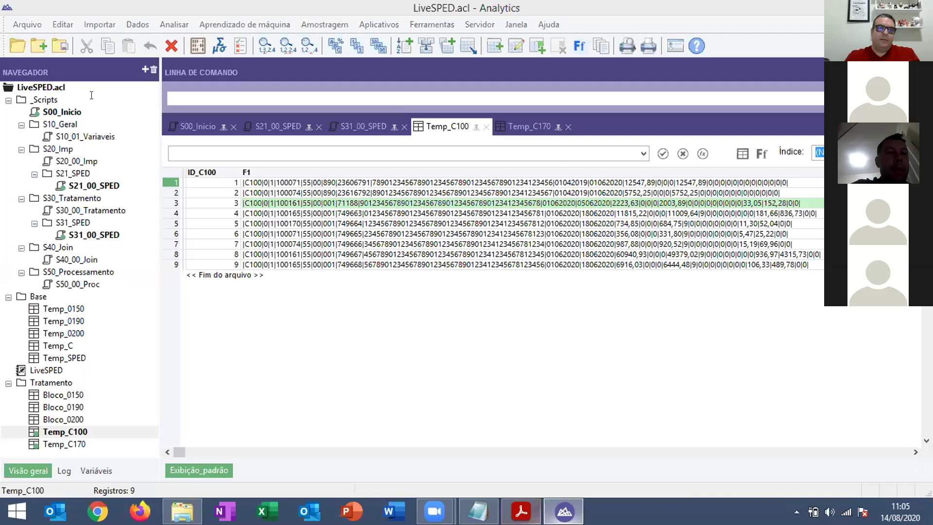
Step: Highlight the 13 C170 item lines of the third invoice in SPED_2020_06.txt, compare them with Temp_C170, and close both temporary tables
key("alt+Tab")
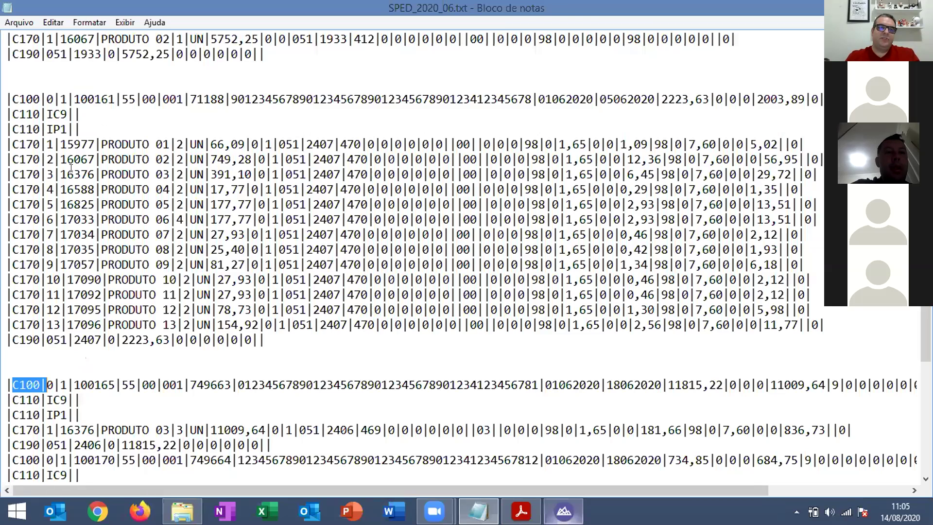
left_click_drag(53, 144, 67, 324)
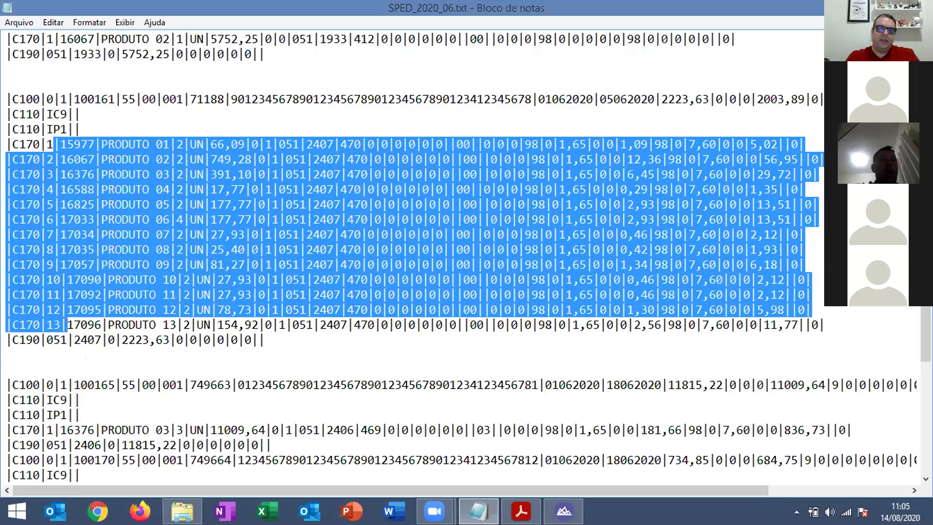
key("alt+Tab")
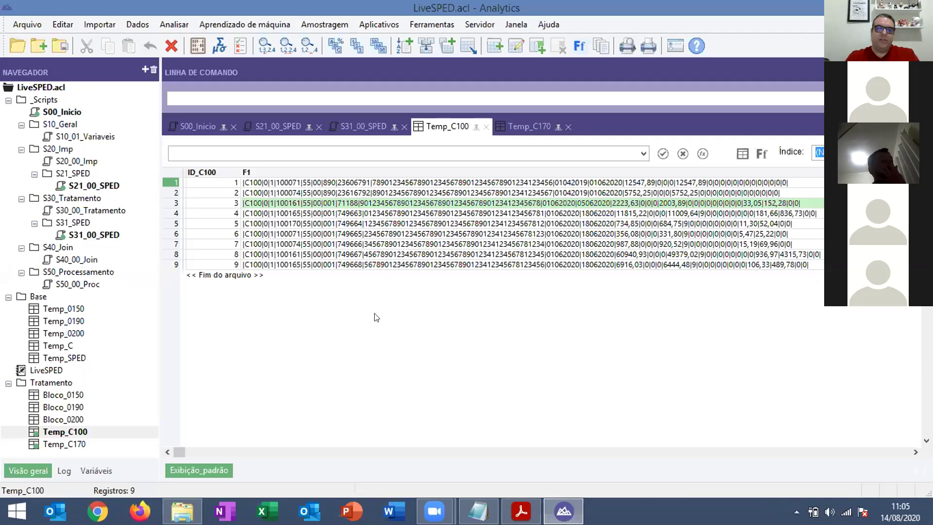
key("ctrl+Tab")
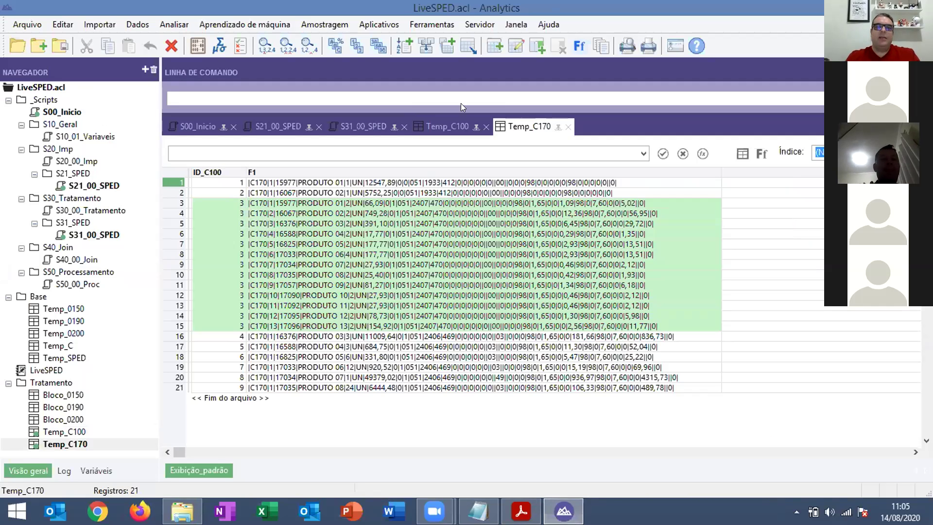
left_click(565, 127)
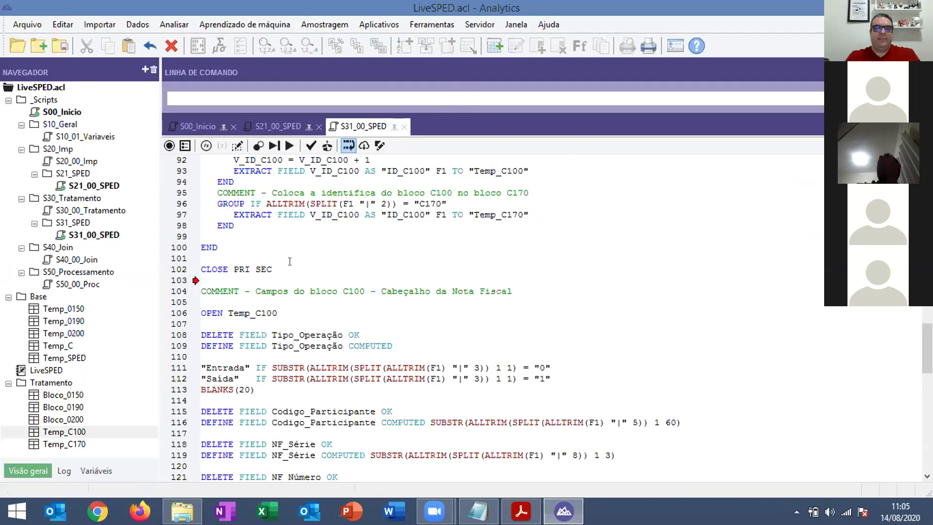
Step: Look over the block C100 section of S31_00_SPED and reopen Temp_C100 to examine its delimited F1 records
scroll(349, 300, "down", 2)
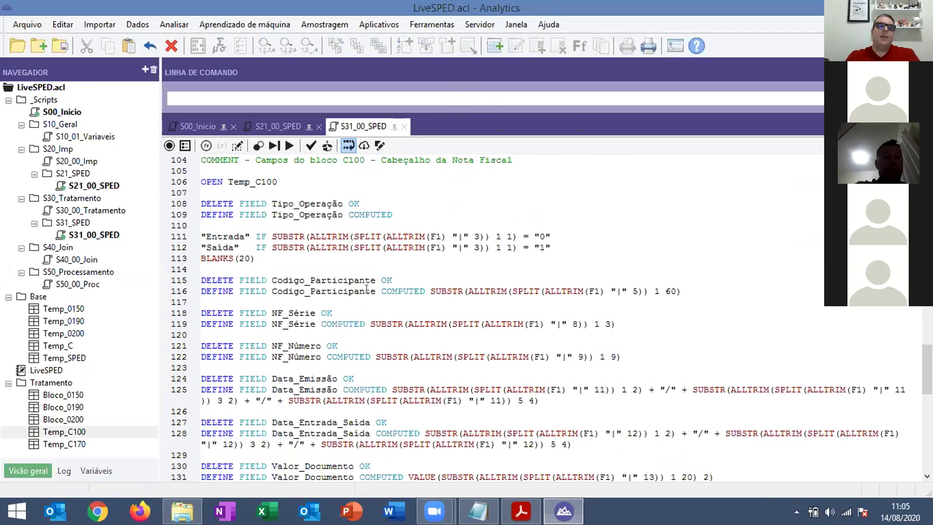
scroll(366, 288, "up", 1)
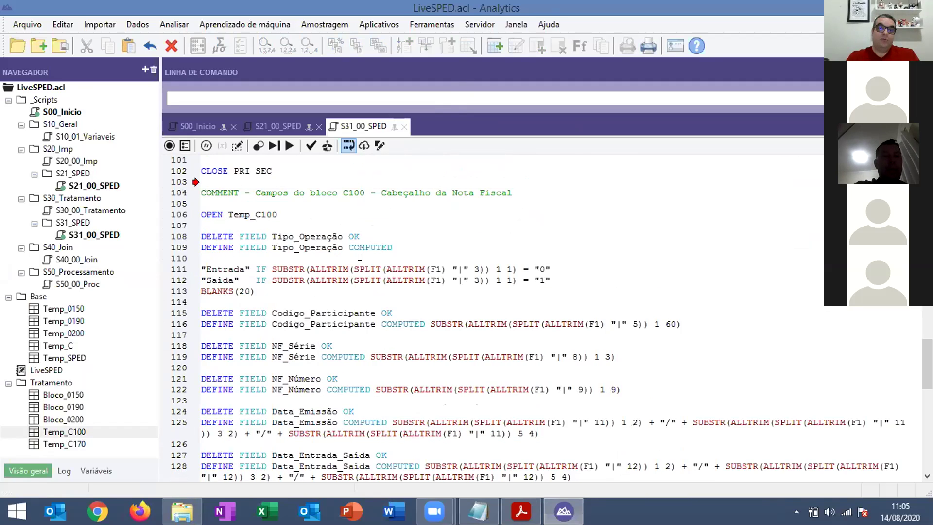
scroll(270, 290, "down", 1)
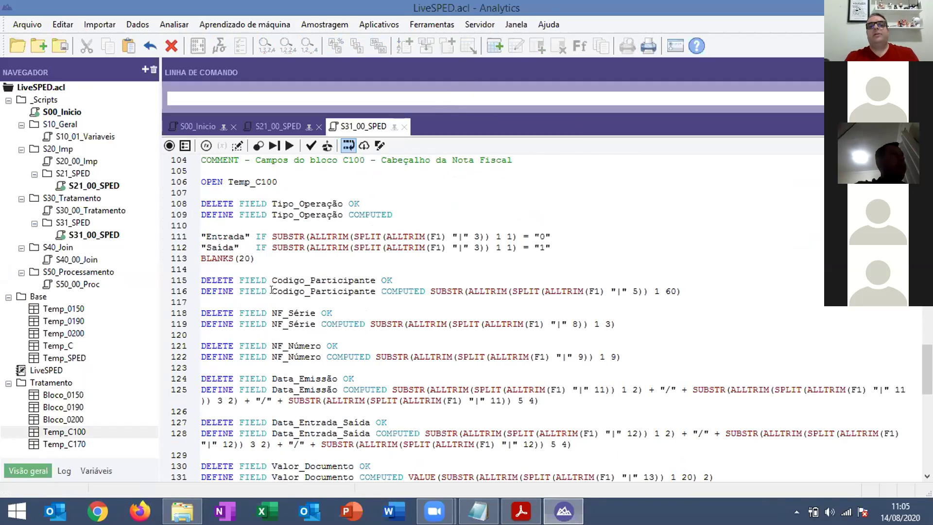
left_click(68, 430)
double_click(68, 429)
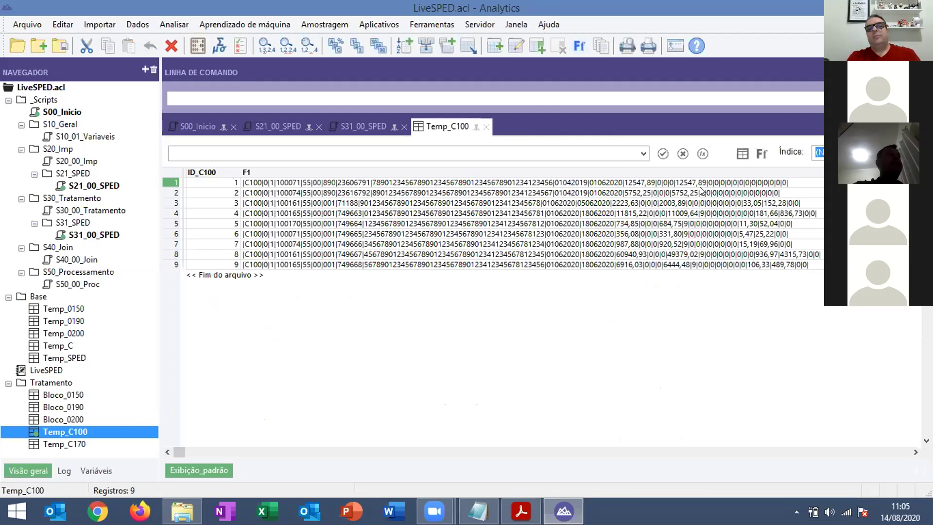
Step: Return to the S31_00_SPED script and examine the C100 computed field definitions from Tipo_Operação down to Tipo_Pagamento
left_click(365, 125)
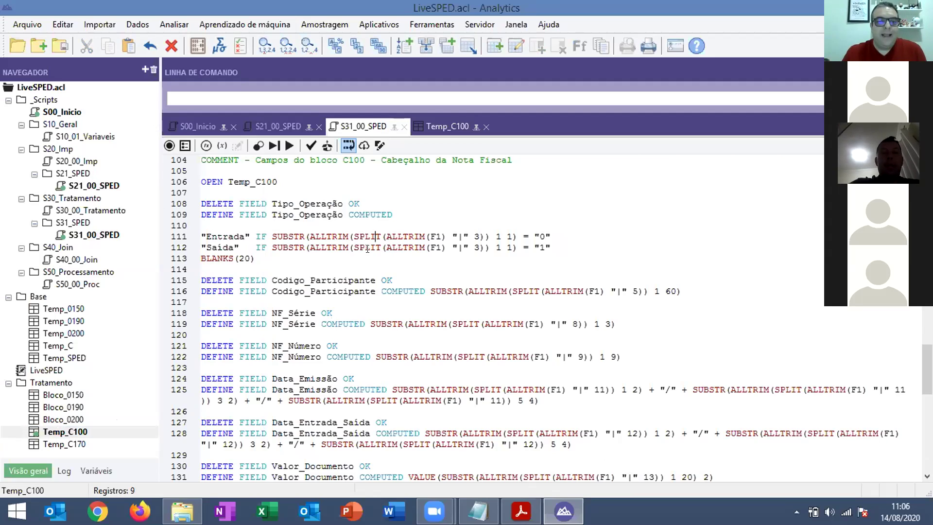
left_click(379, 268)
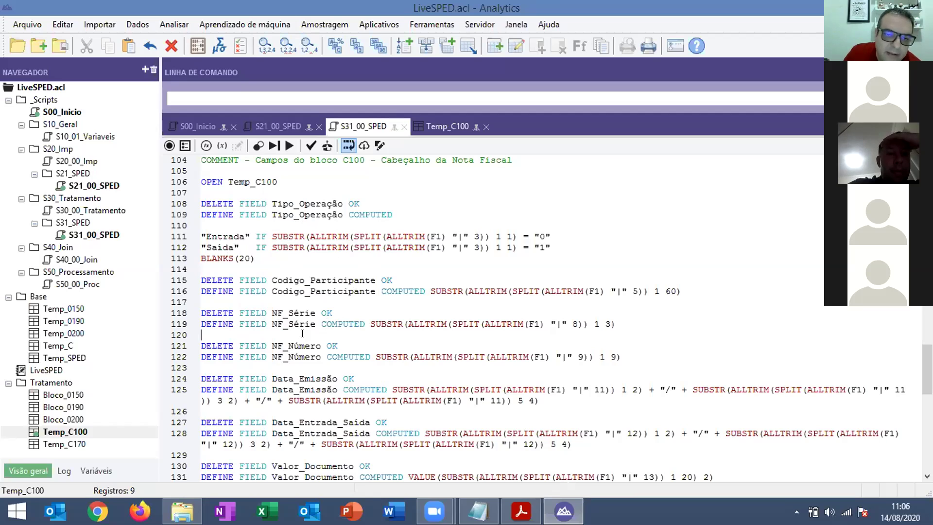
scroll(348, 343, "down", 1)
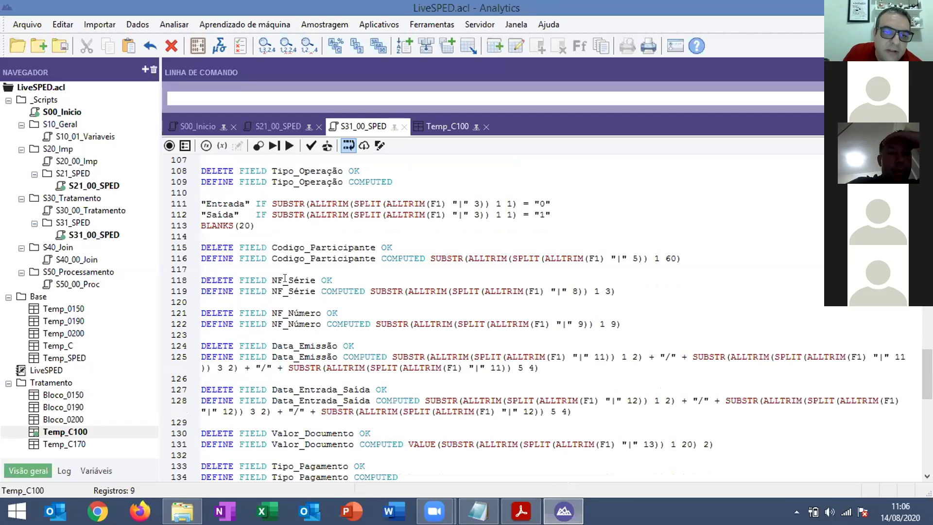
left_click(291, 302)
scroll(347, 323, "down", 1)
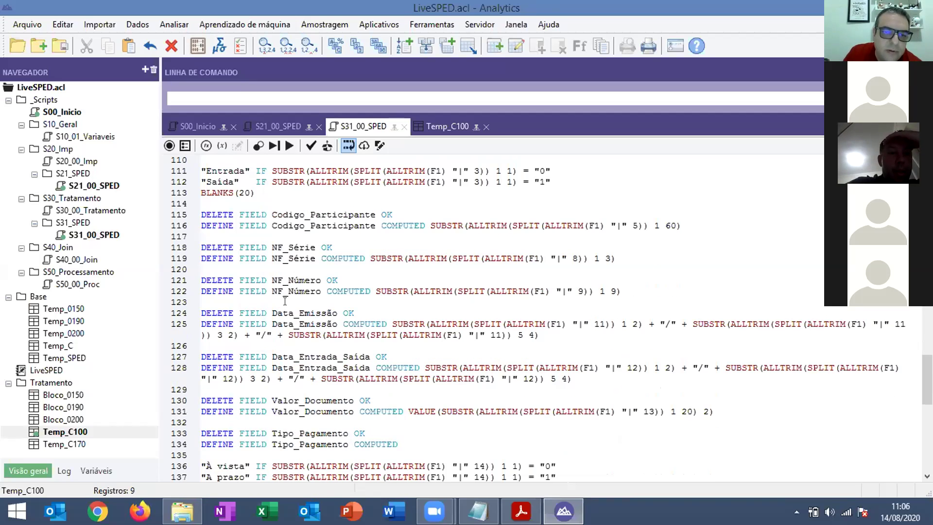
scroll(327, 335, "down", 1)
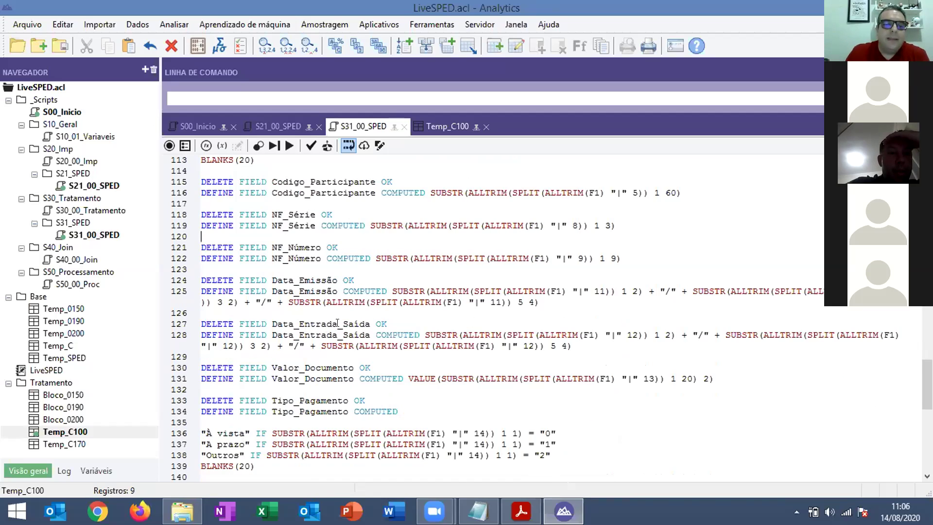
scroll(335, 325, "down", 1)
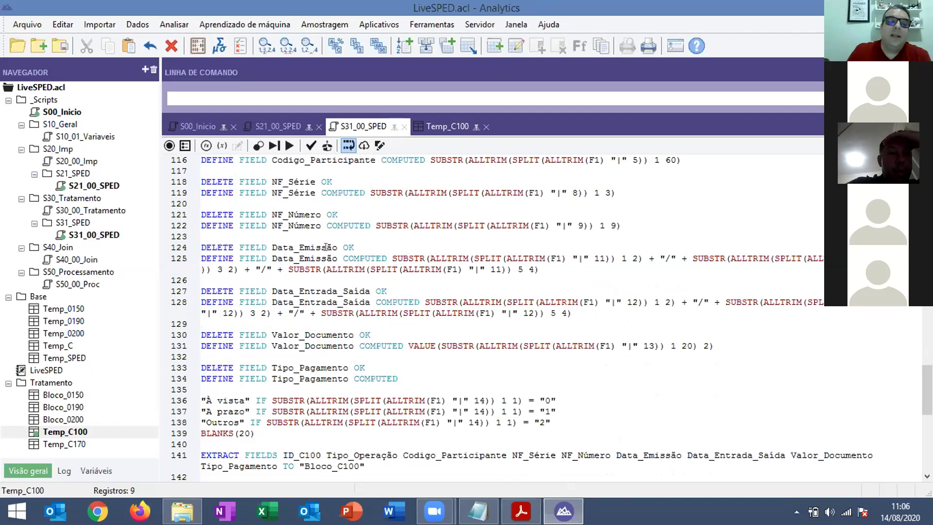
Step: Examine how Data_Emissão and Data_Entrada_Saída are defined, and look over the surrounding C100 field definitions again
double_click(311, 247)
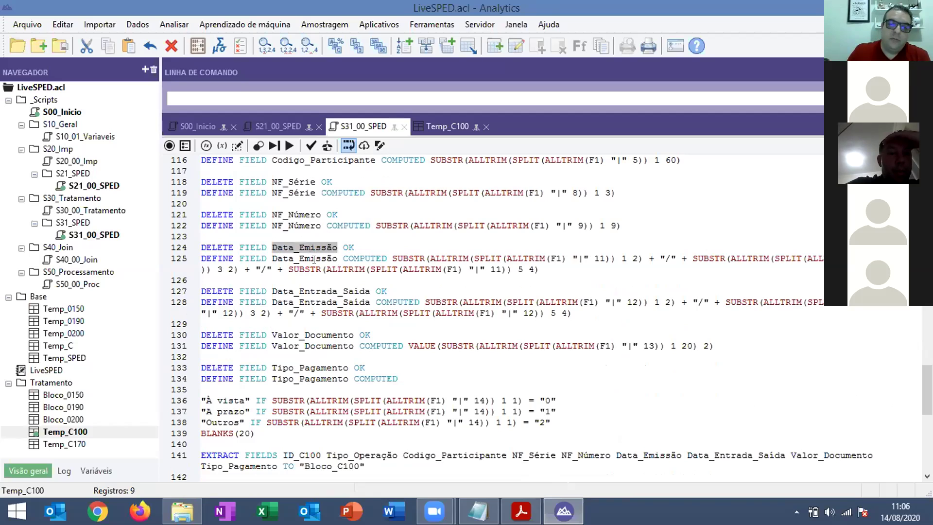
double_click(314, 259)
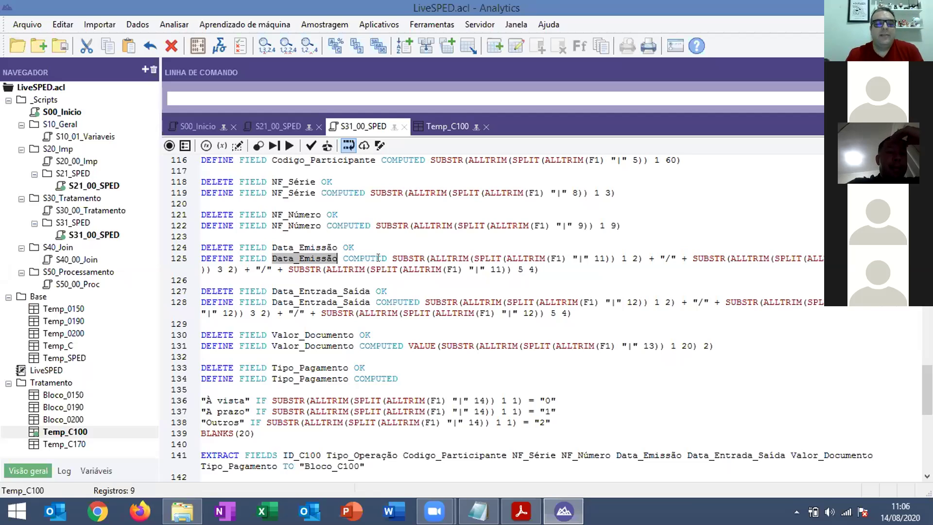
double_click(334, 284)
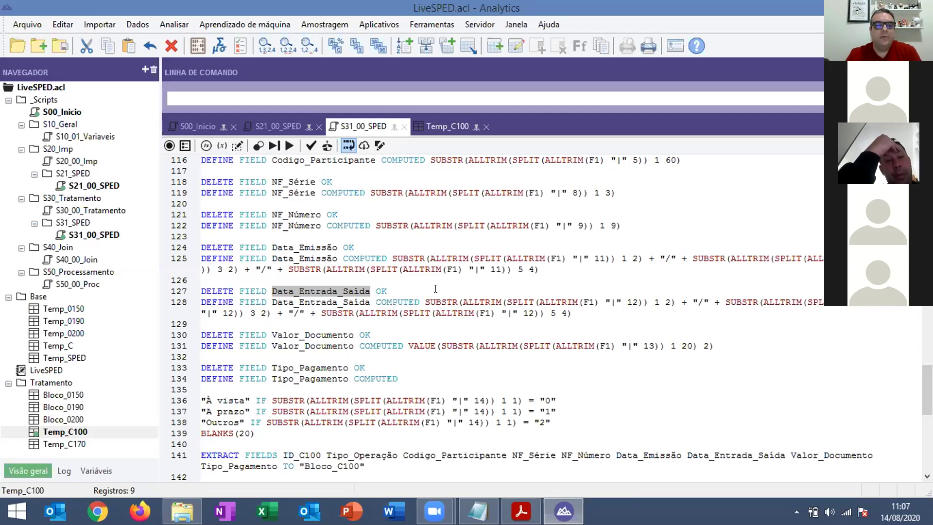
scroll(263, 311, "up", 5)
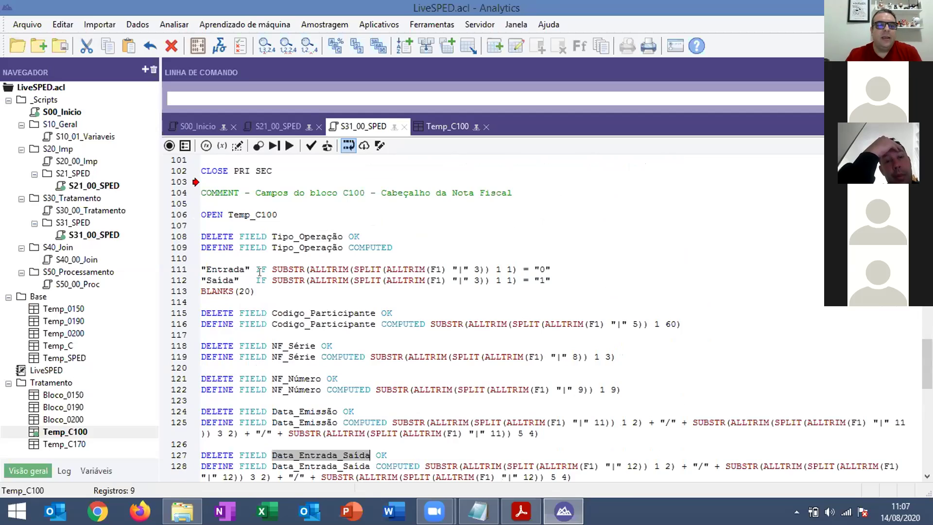
scroll(262, 267, "down", 2)
scroll(270, 240, "down", 4)
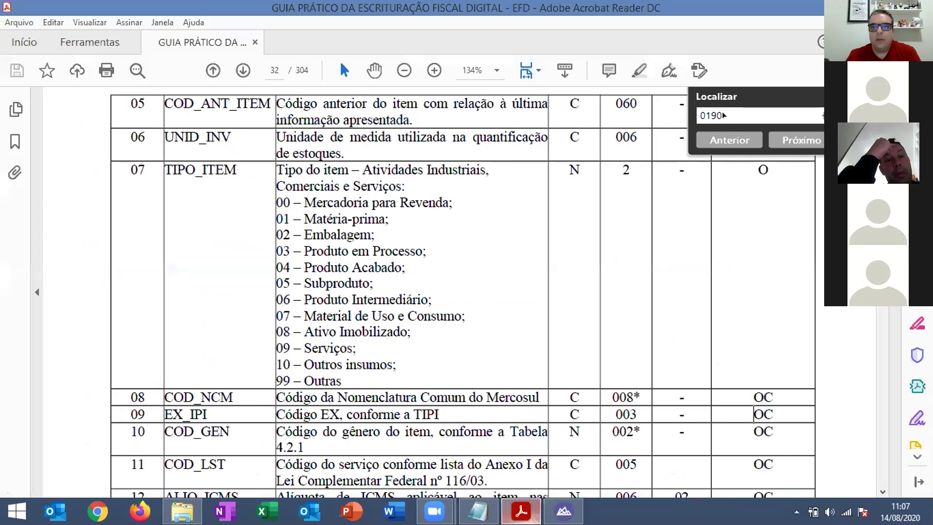
Step: Switch to the EFD practical guide in Acrobat Reader and search for C100 to reach that register's field table
double_click(728, 115)
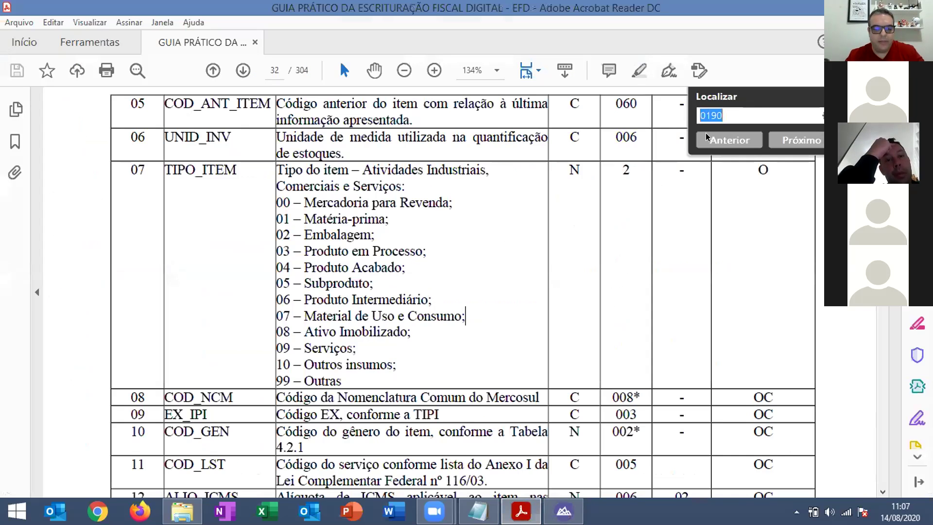
type("C0100")
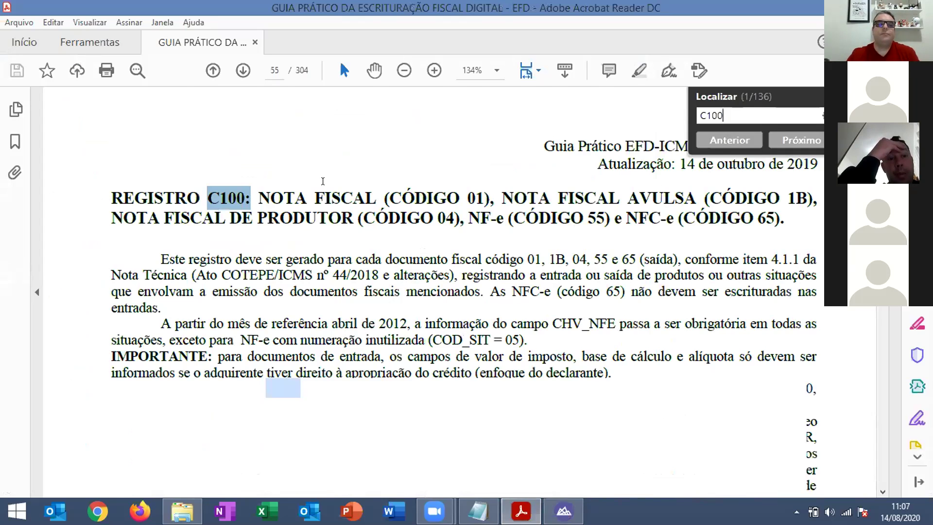
scroll(680, 162, "down", 5)
key("Return")
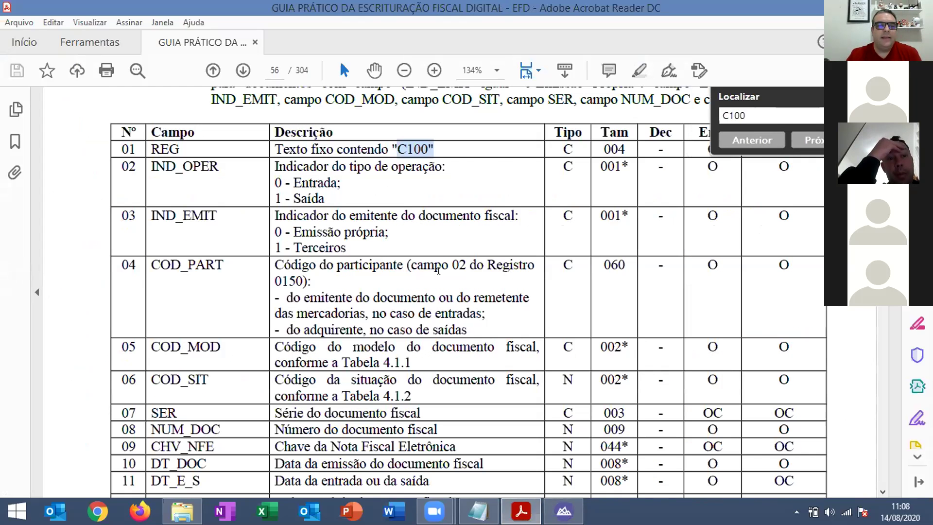
Step: Read through the C100 field table in the guide, from IND_OPER down to the payment type and freight type indicators
scroll(416, 277, "down", 3)
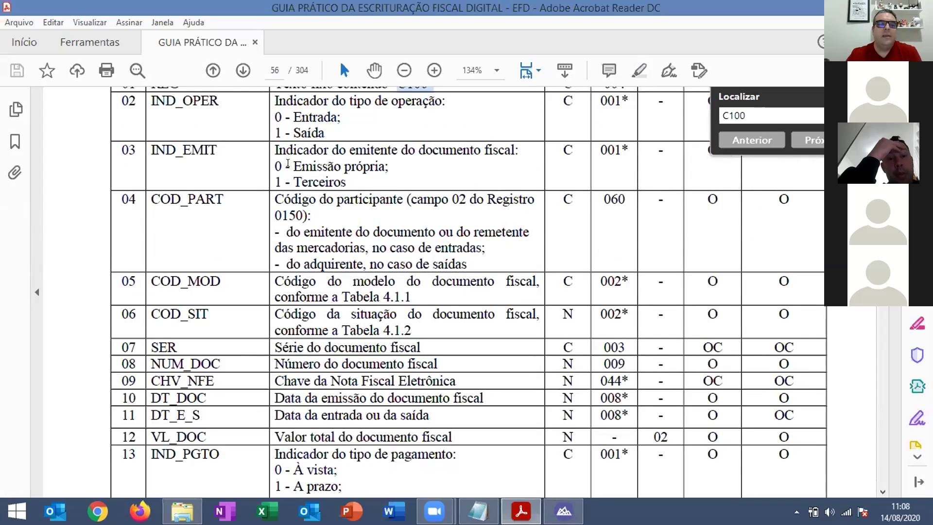
scroll(364, 184, "down", 9)
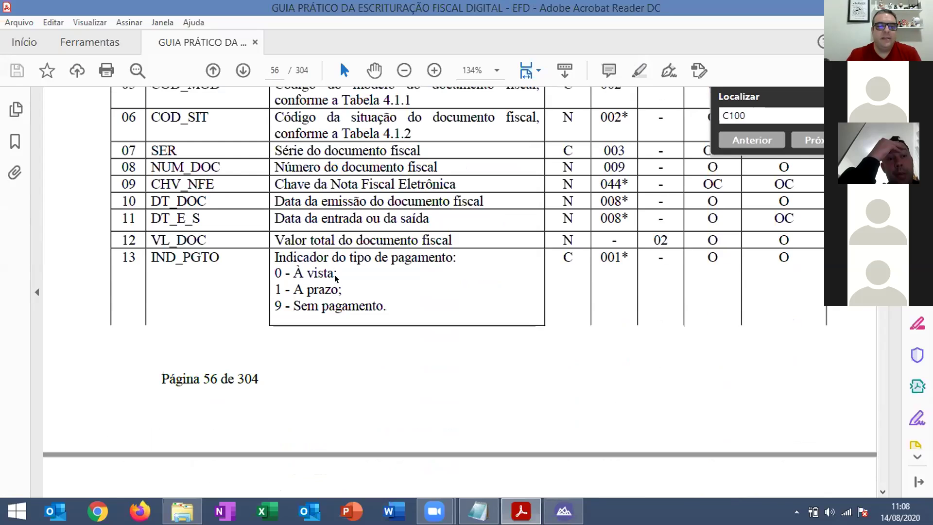
scroll(264, 249, "down", 7)
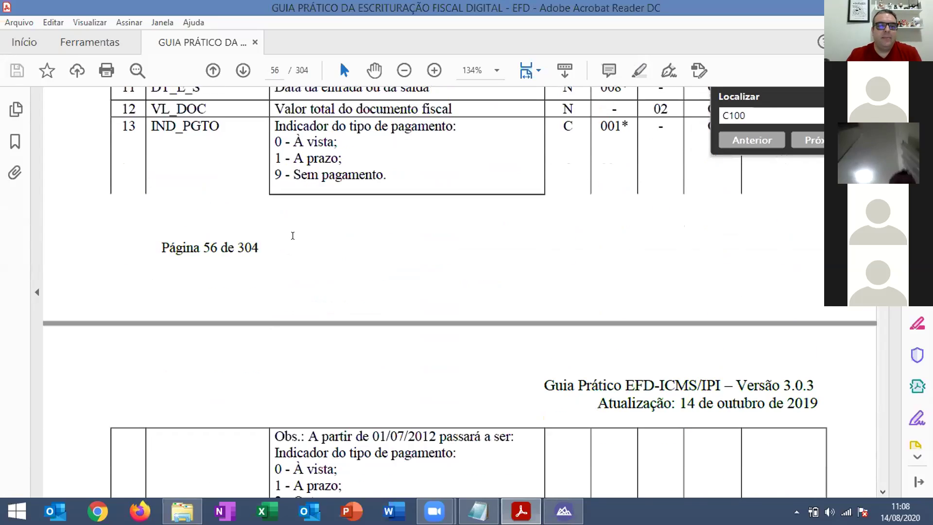
scroll(301, 205, "up", 4)
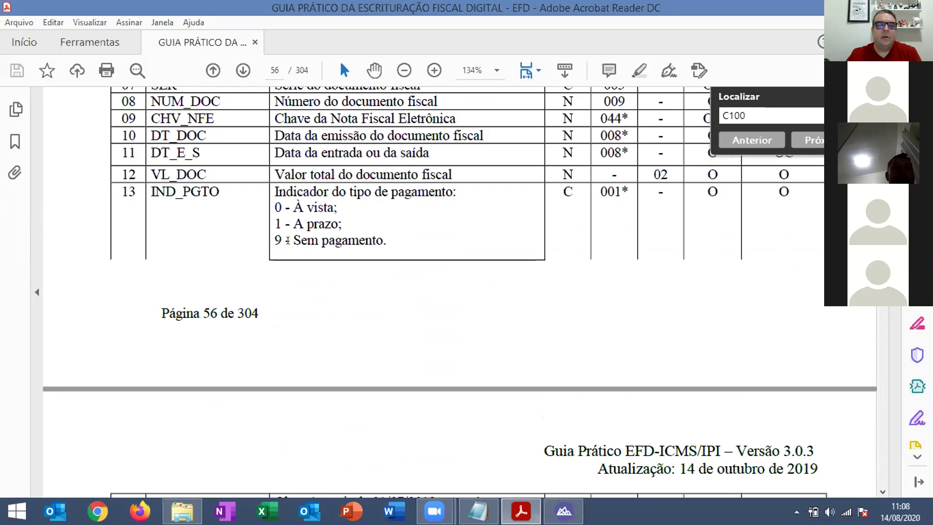
scroll(302, 202, "down", 12)
scroll(321, 195, "down", 1)
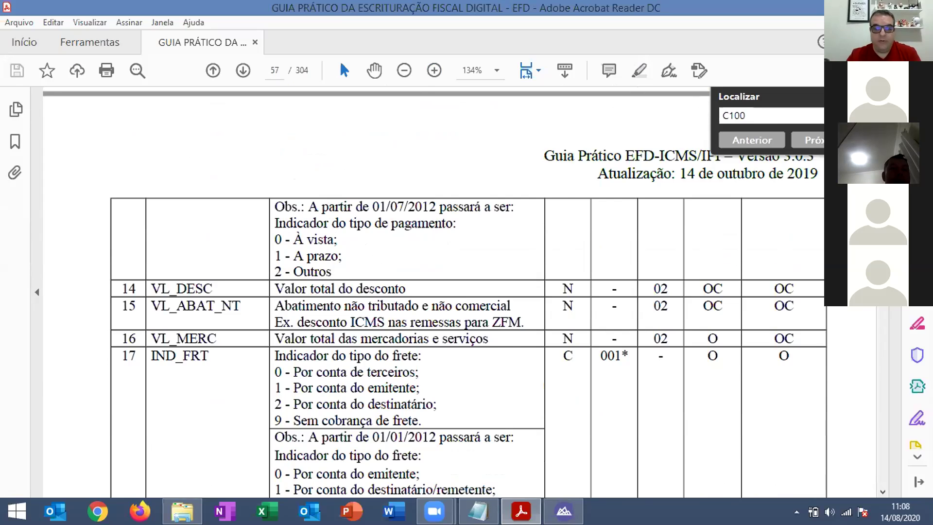
Step: Switch back to Analytics and align the IF on the "Outros" line of Tipo_Pagamento with the lines above it
left_click(574, 499)
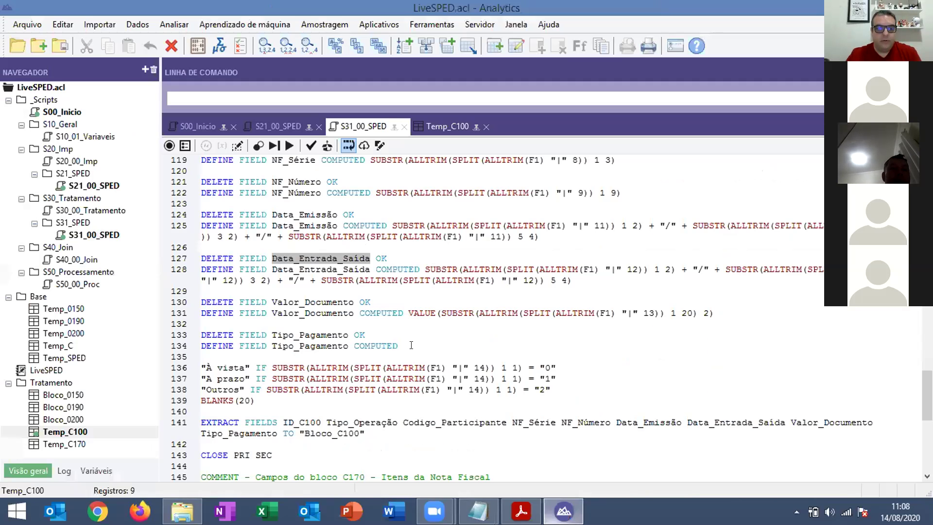
key("End")
left_click(251, 390)
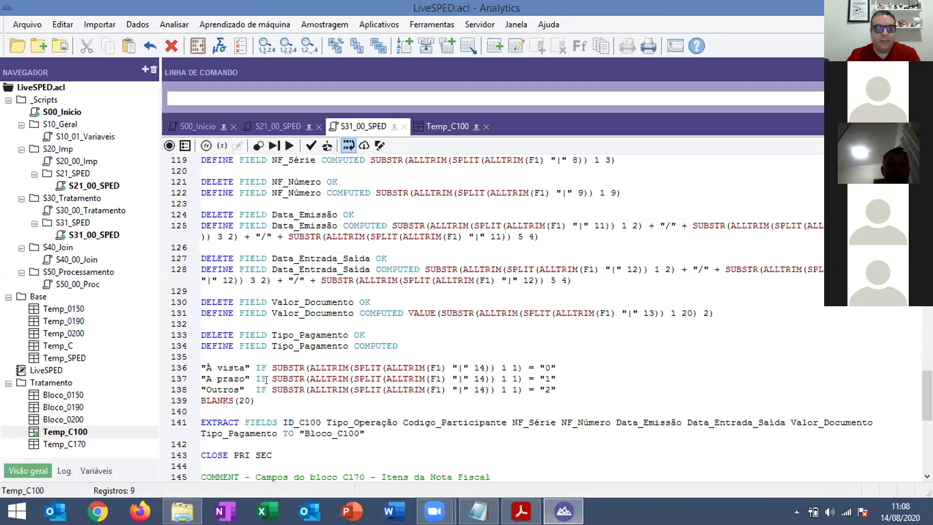
Step: Review the C100 definitions from Tipo_Operação to Tipo_Pagamento, highlighting Codigo_Participante and the VALUE expression of Valor_Documento
scroll(378, 390, "up", 4)
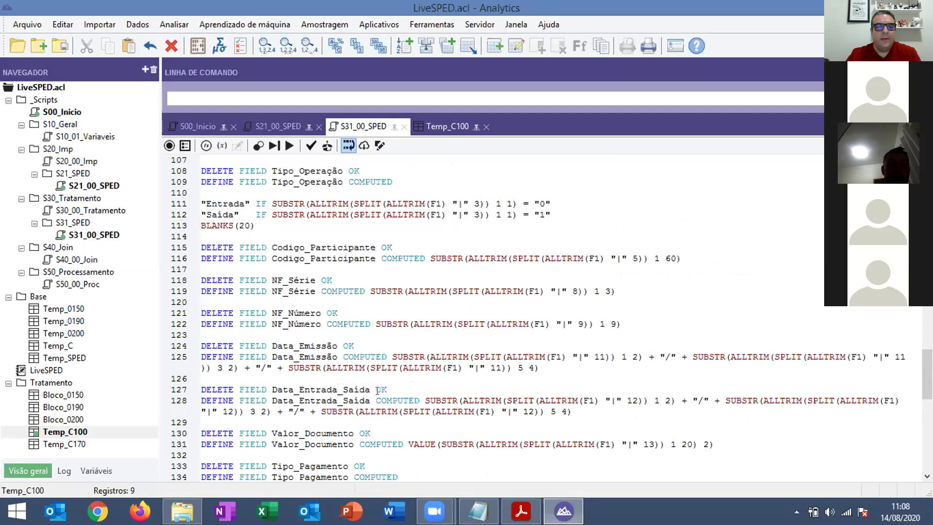
scroll(378, 390, "up", 4)
scroll(365, 301, "down", 2)
scroll(346, 215, "down", 2)
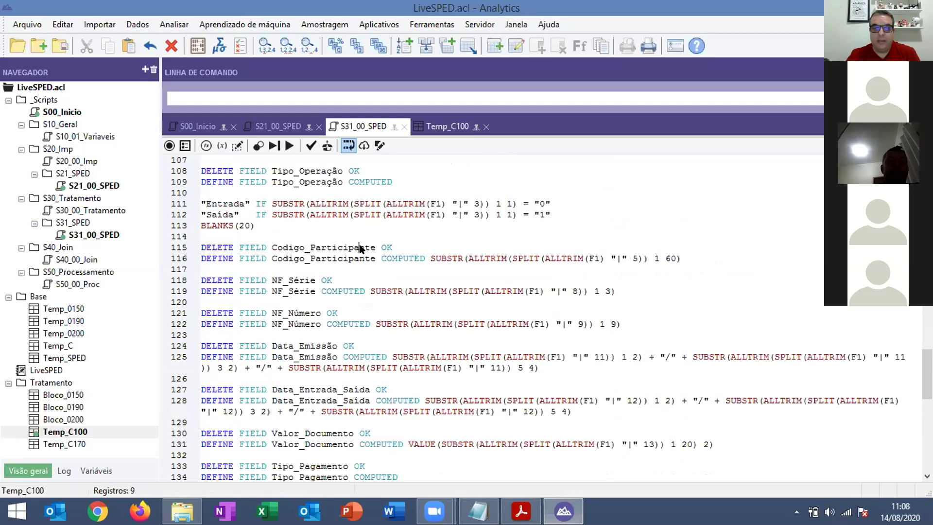
double_click(361, 248)
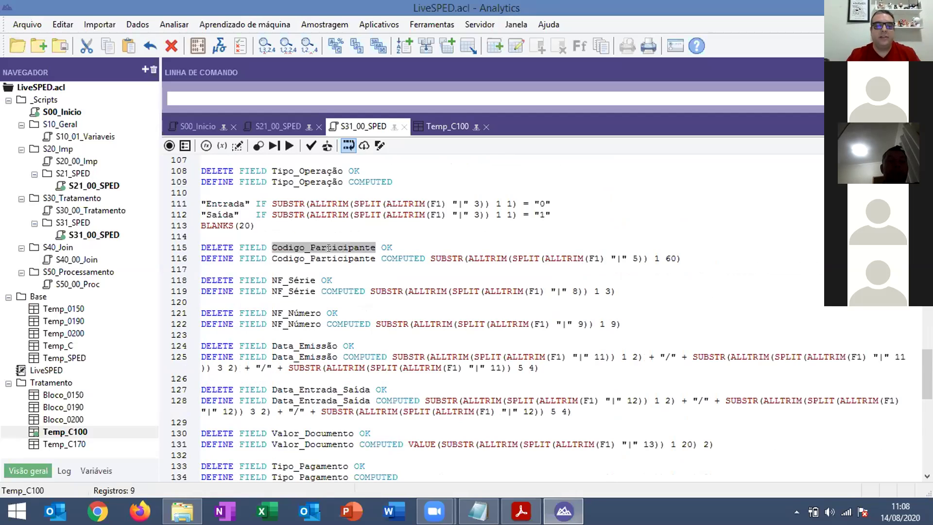
scroll(325, 270, "down", 3)
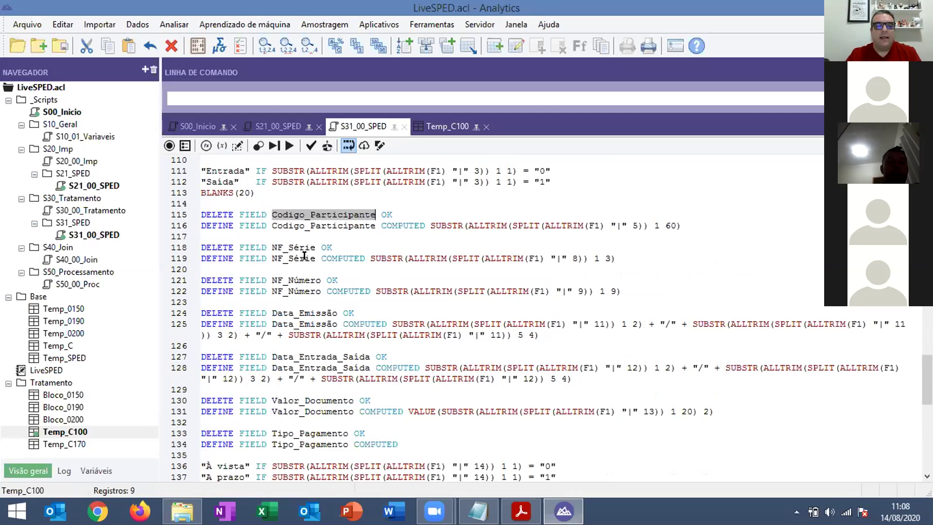
scroll(326, 313, "down", 4)
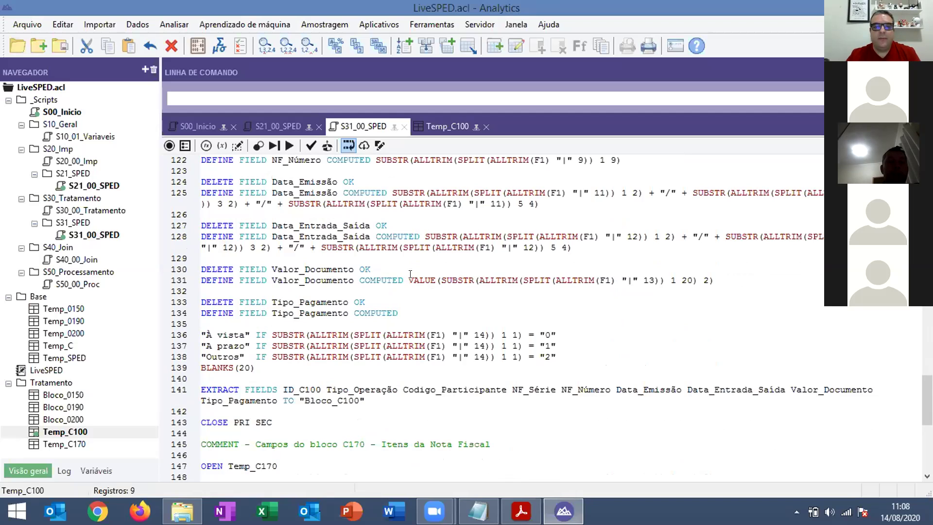
left_click_drag(408, 280, 709, 273)
left_click(710, 278)
scroll(302, 270, "up", 1)
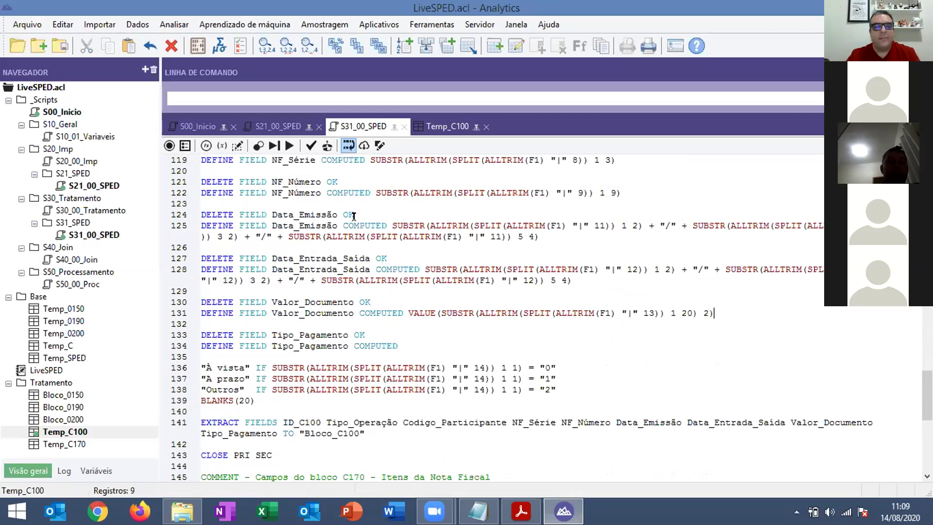
Step: Highlight the whole Data_Emissão expression and then its first SUBSTR part to examine how the date is assembled
left_click(534, 237)
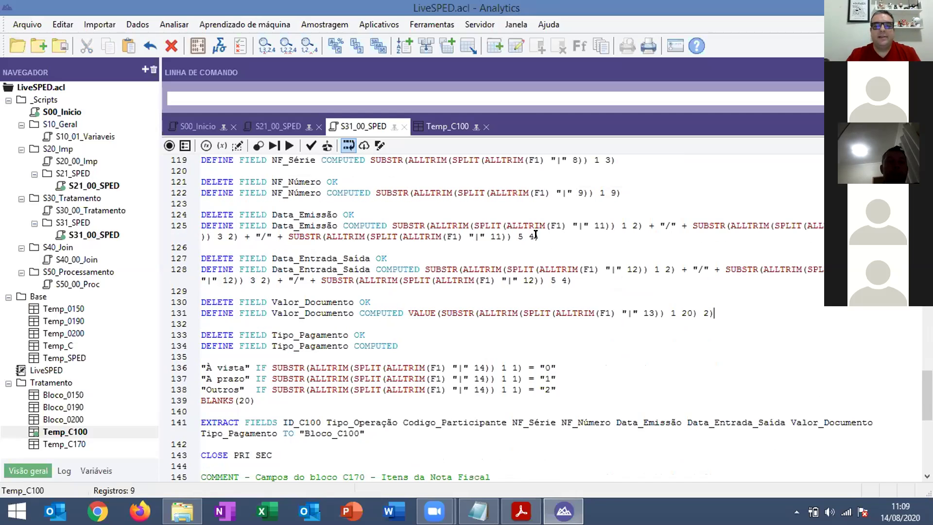
left_click_drag(539, 237, 392, 226)
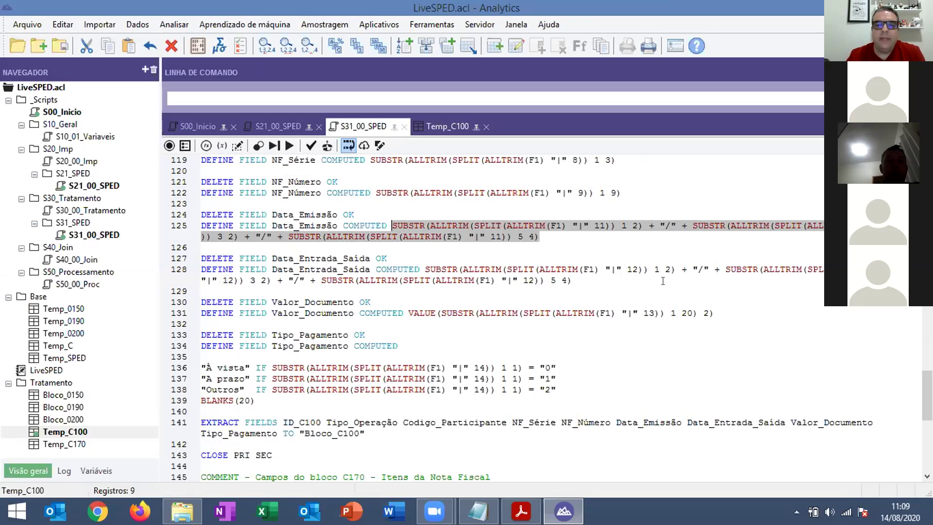
left_click(441, 226)
left_click_drag(392, 226, 641, 217)
Step: Try wrapping the Data_Emissão expression in CTOD( and inserting a "DD/MM" format string in its first SPLIT
left_click(392, 226)
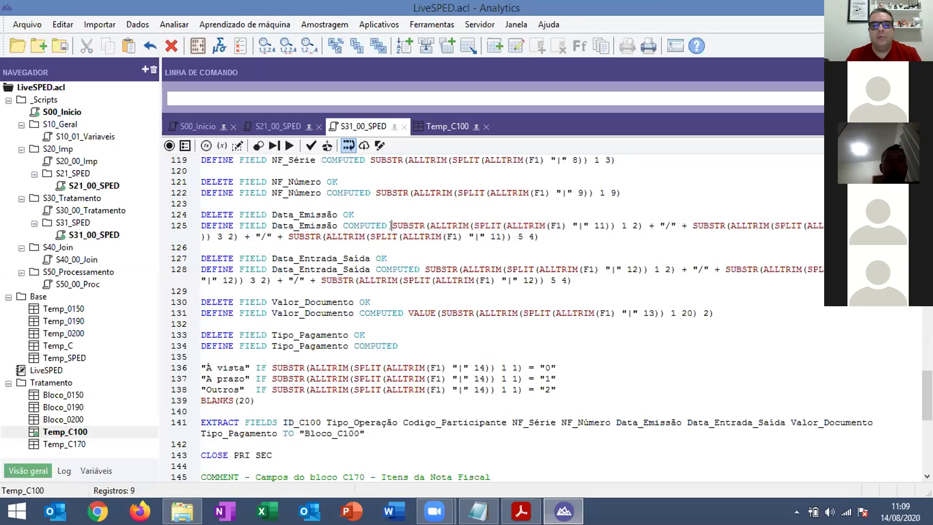
type("CTOD")
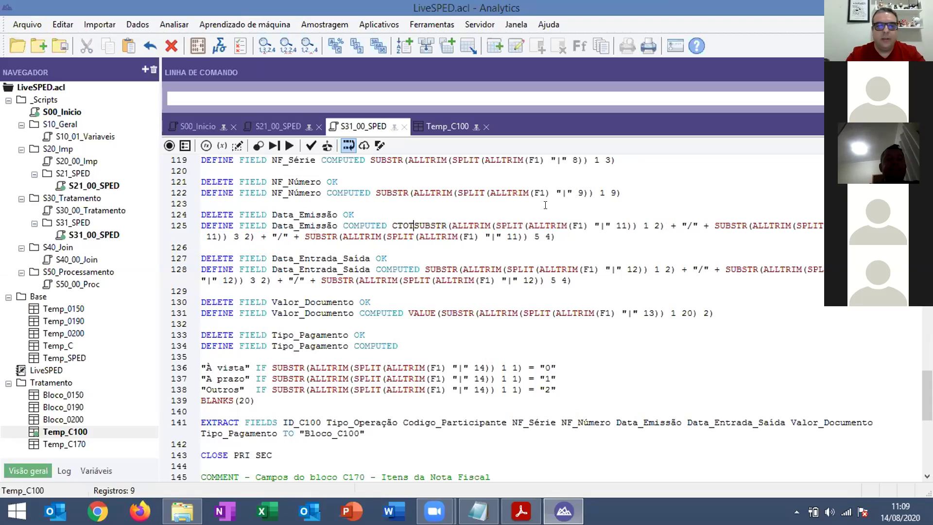
type(" (")
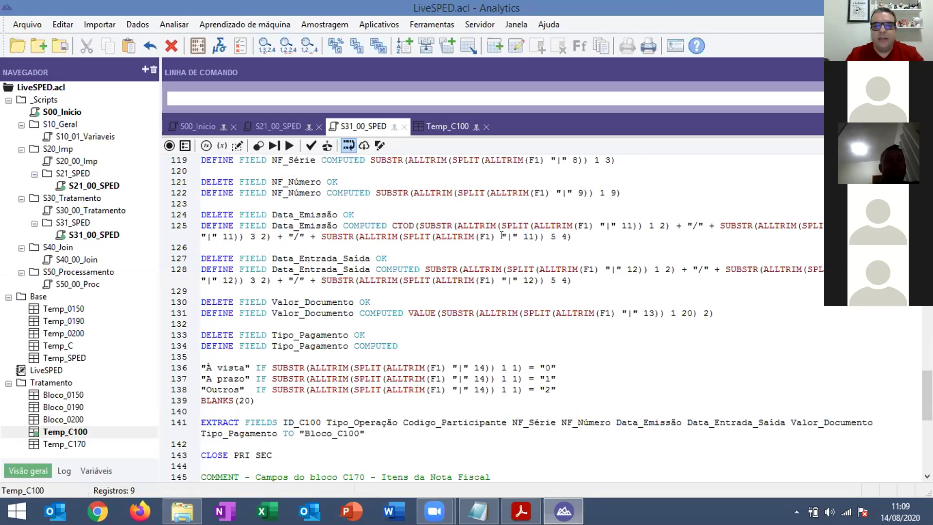
left_click(598, 225)
type("\"DD")
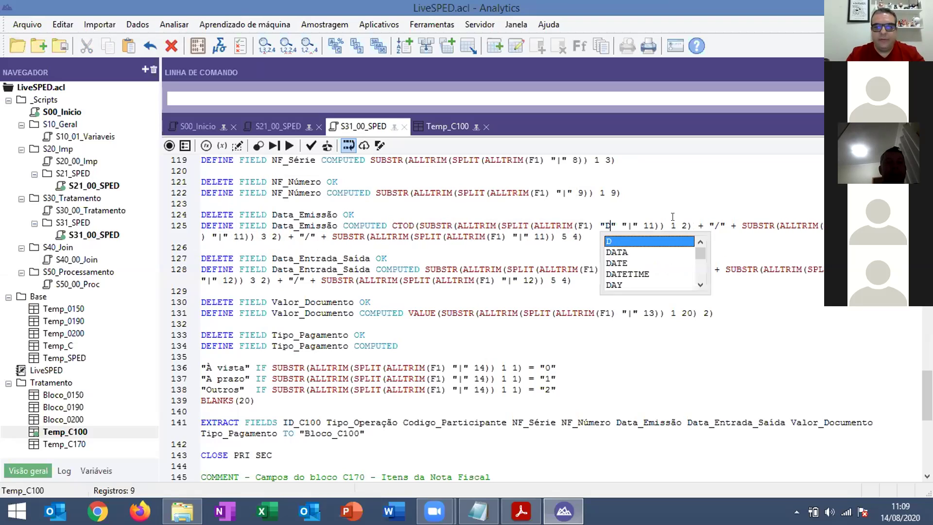
type("/")
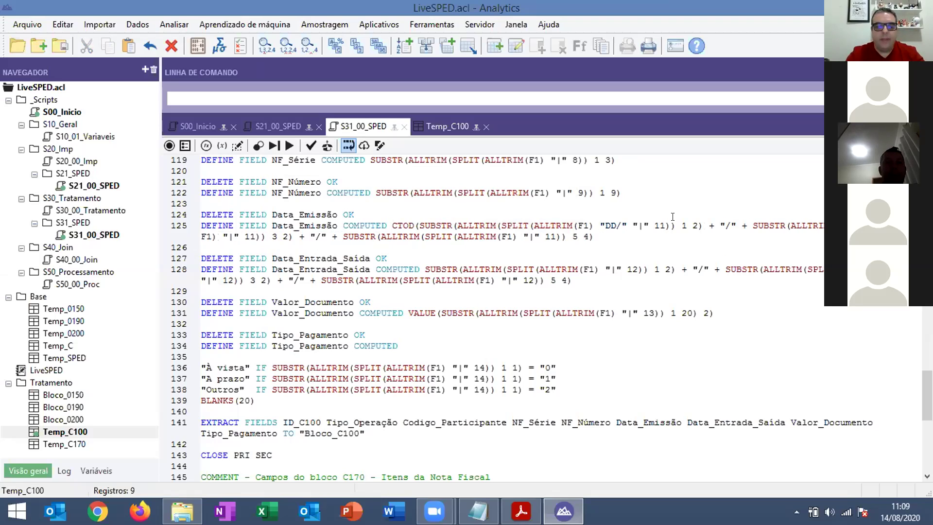
type("MM/")
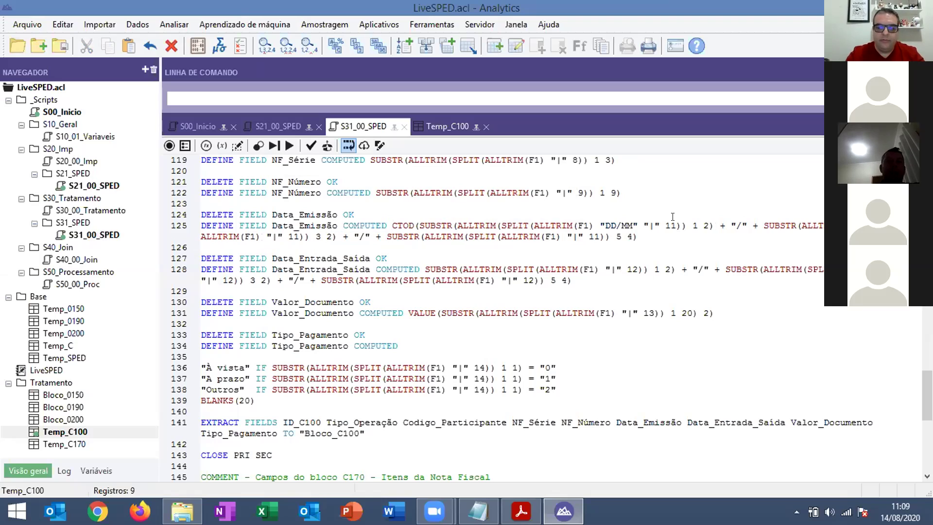
Step: Remove the "DD/MM" string and the CTOD( wrapper from the Data_Emissão definition
key("BackSpace")
key("BackSpace")
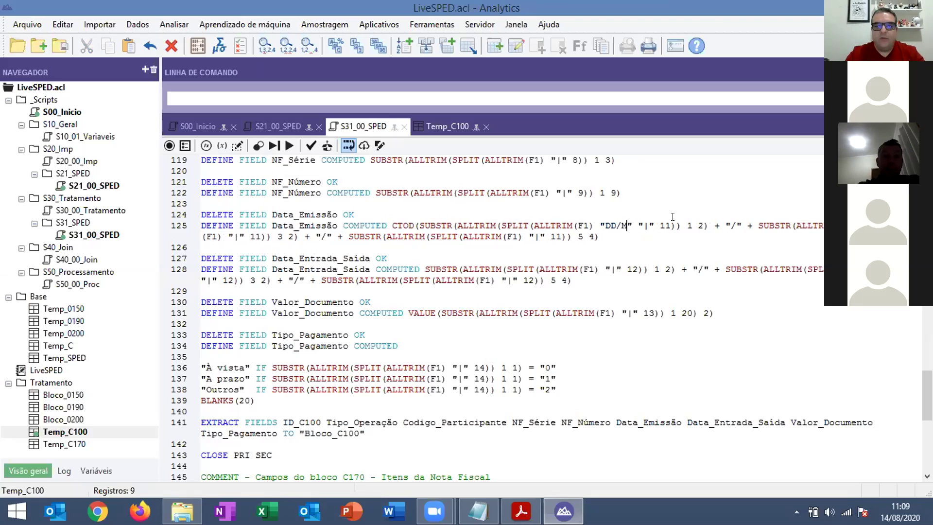
key("BackSpace")
key("BackSpace")
key("BackSpace")
key("BackSpace")
key("BackSpace")
key("BackSpace")
key("Delete")
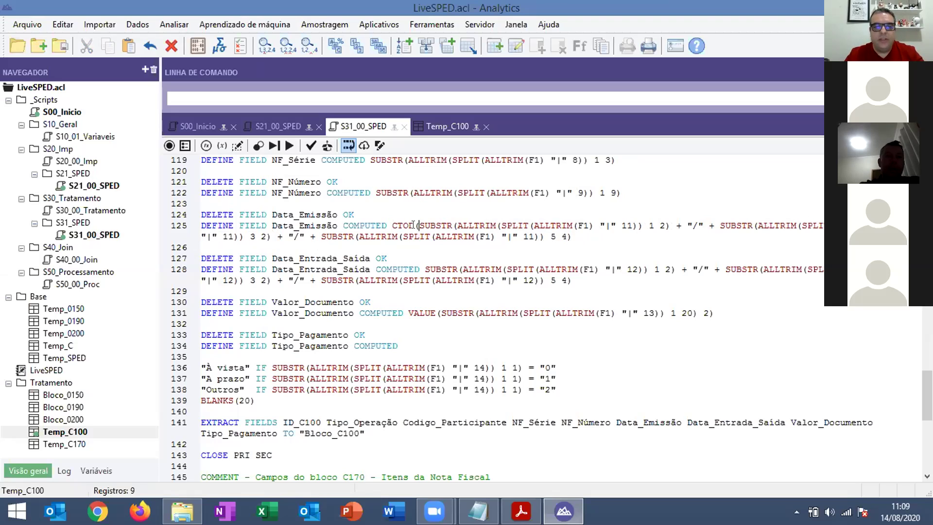
key("BackSpace")
key("BackSpace")
key("BackSpace")
key("BackSpace")
key("BackSpace")
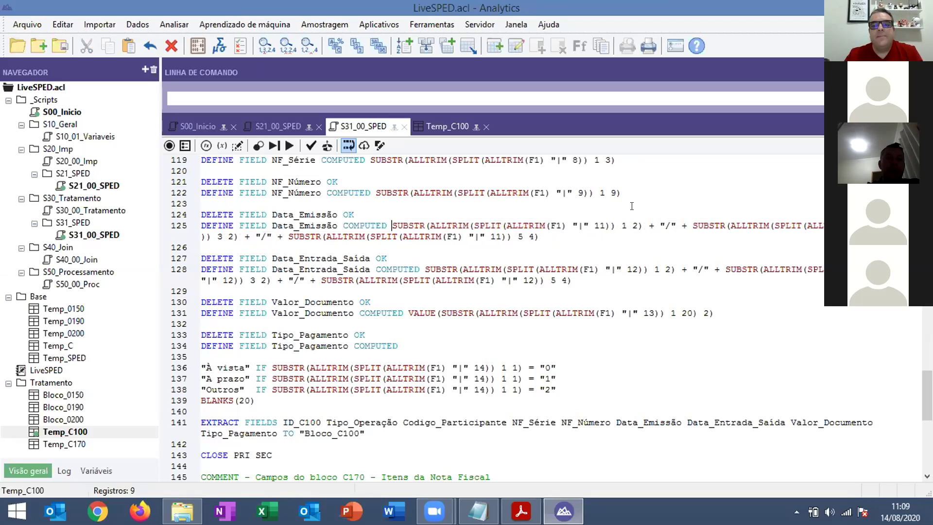
Step: Compare the 1 2 substring positions of Data_Emissão with the day, month and year of a C100 issue date in SPED_2020_06.txt in Notepad
left_click_drag(622, 225, 642, 226)
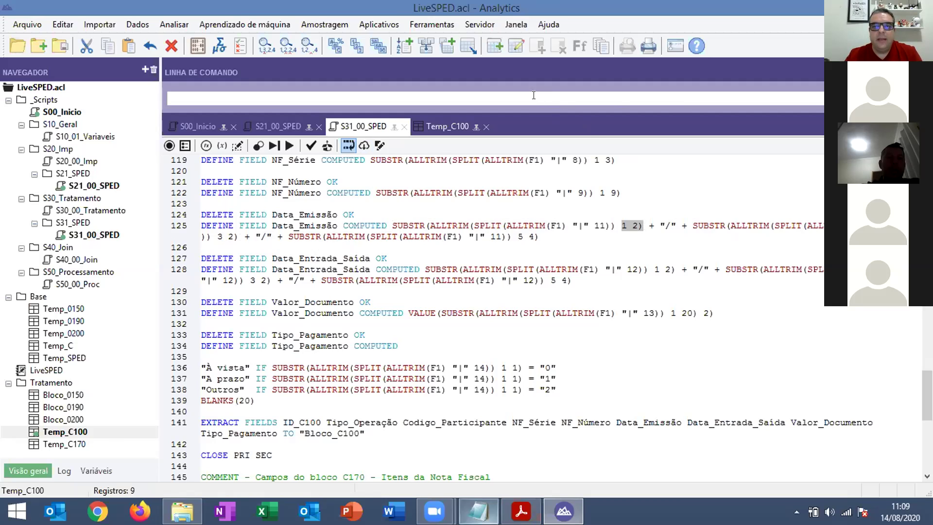
key("alt+Tab")
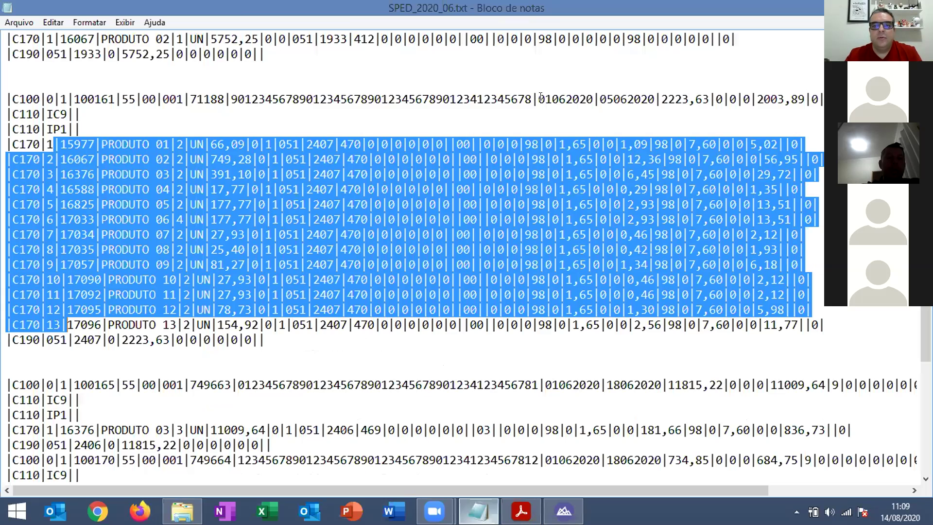
left_click_drag(538, 98, 559, 96)
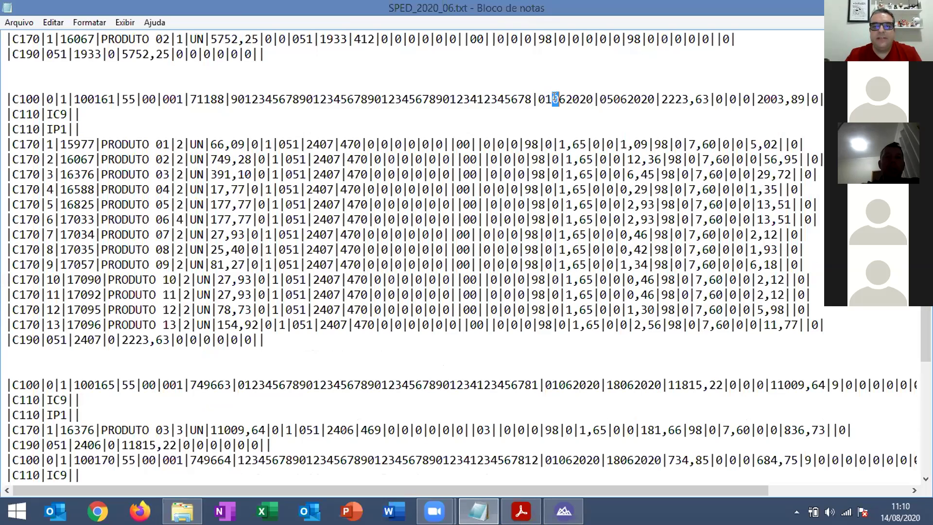
left_click(562, 96)
left_click_drag(563, 96, 552, 95)
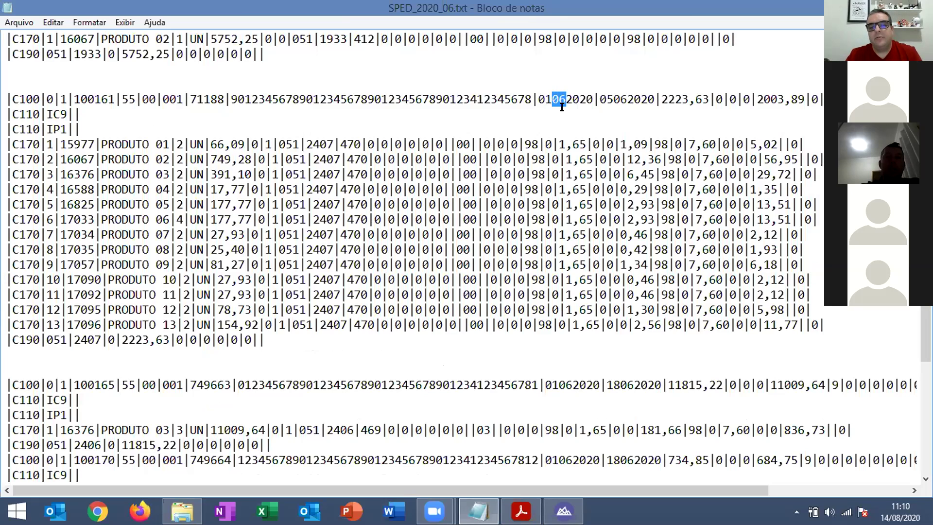
left_click_drag(566, 96, 589, 97)
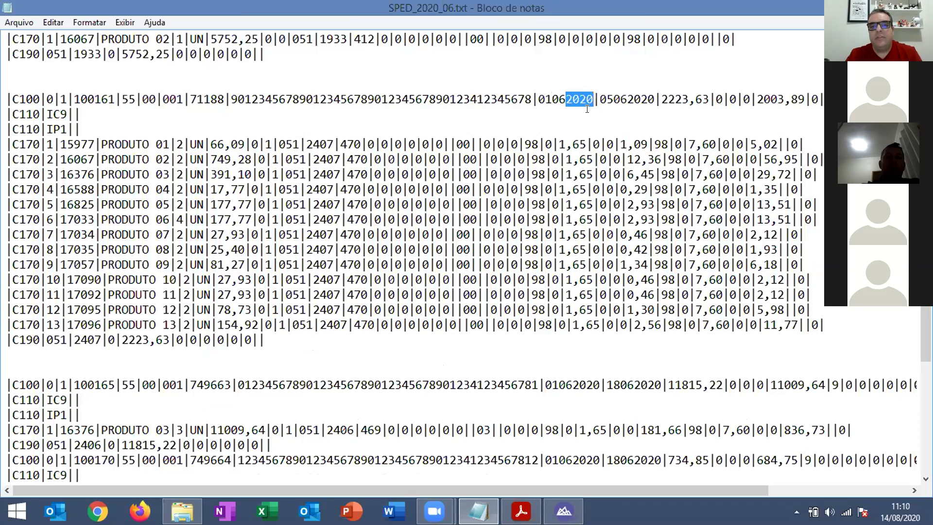
Step: Return to S31_00_SPED in Analytics and examine the end of Data_Emissão and the VALUE function and 2-decimal argument in Valor_Documento
left_click(564, 510)
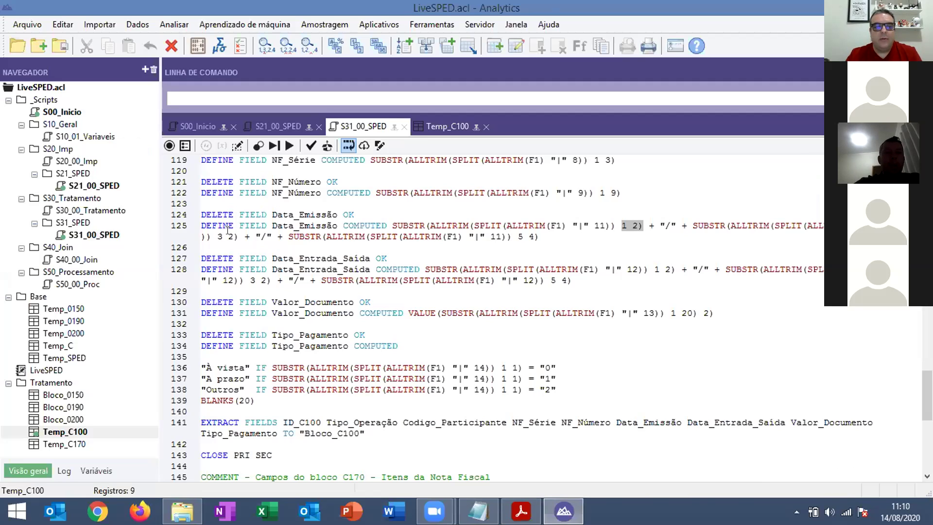
left_click(535, 236)
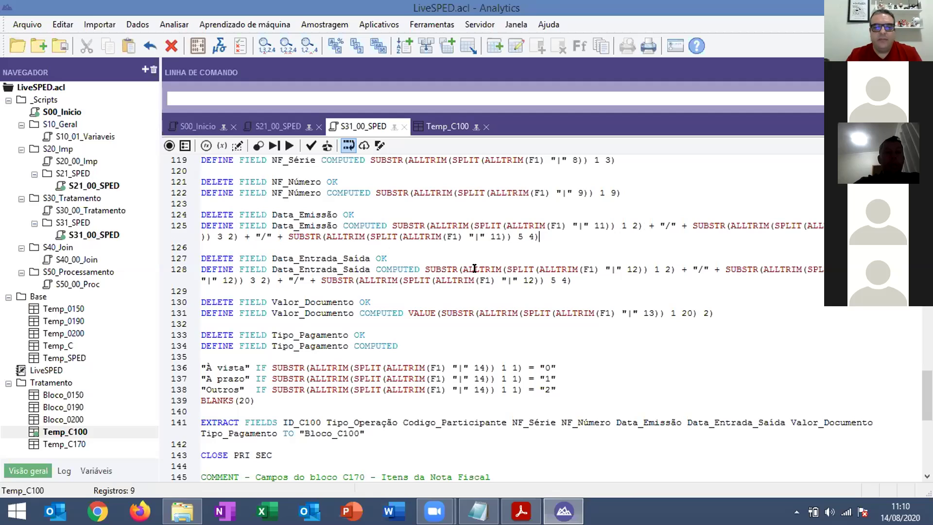
scroll(452, 303, "down", 2)
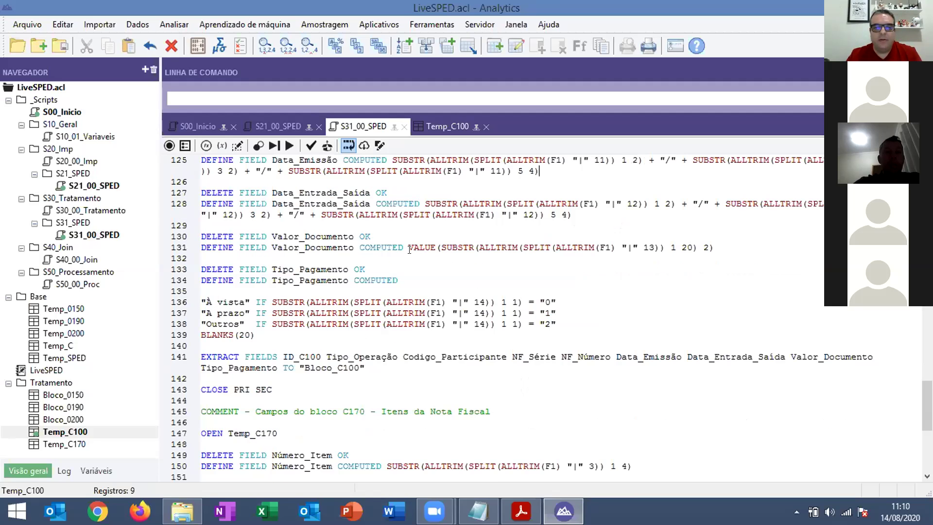
double_click(437, 246)
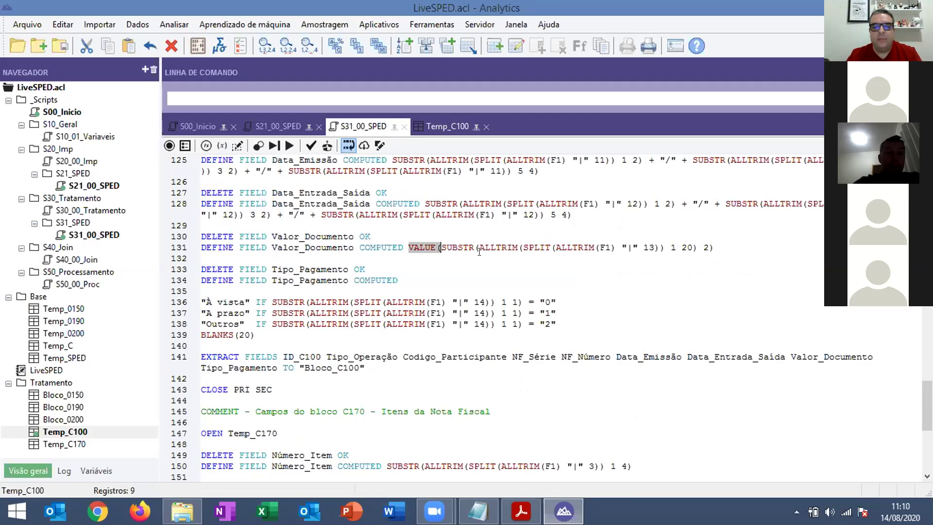
left_click(703, 248)
double_click(705, 248)
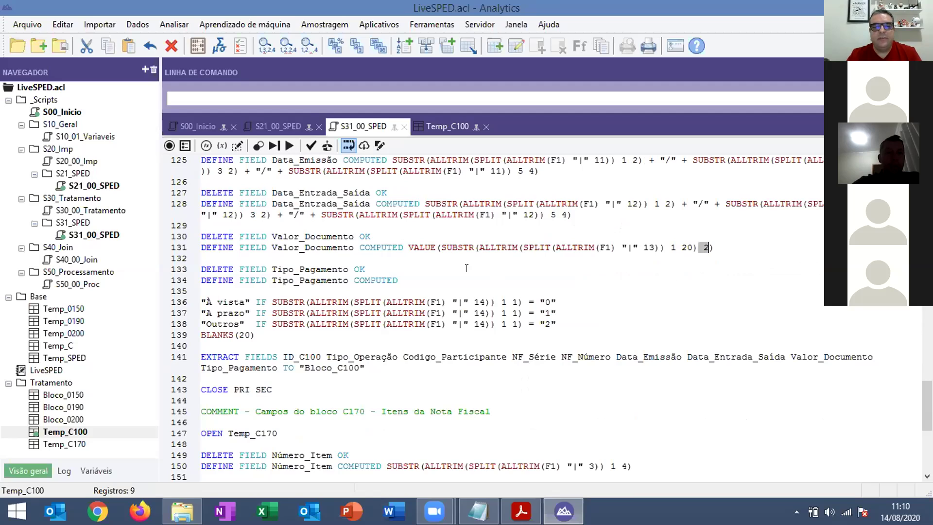
left_click(479, 511)
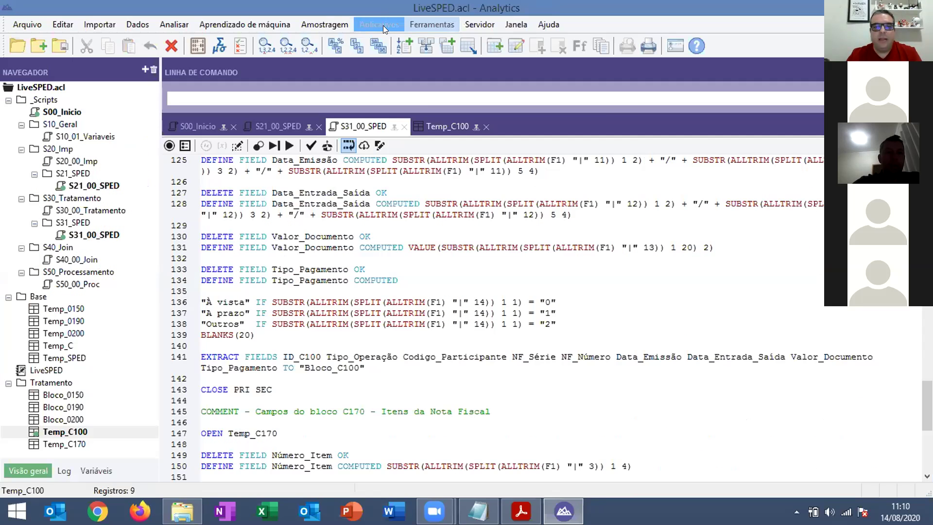
Step: Check the decimal symbol, thousands separator and default number format in the numeric options, and close the options without changes
left_click(431, 24)
left_click(444, 253)
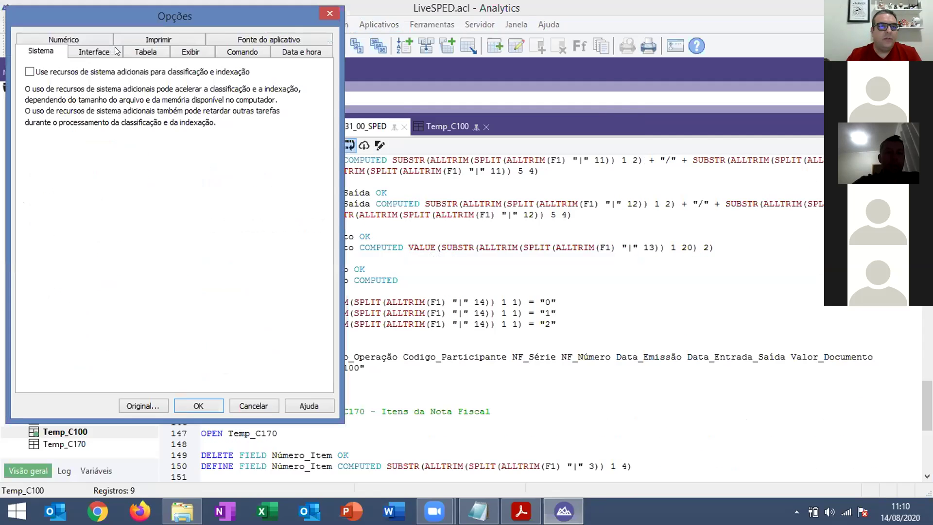
left_click(81, 38)
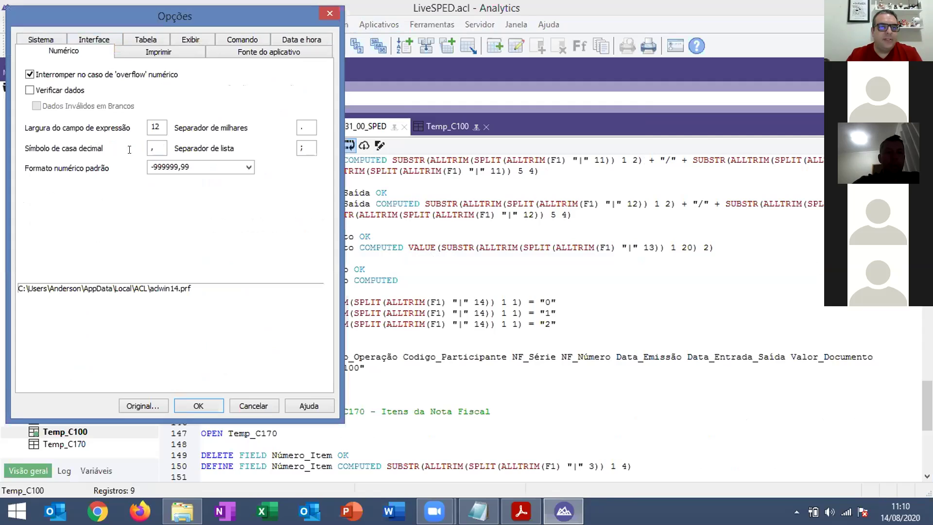
left_click(247, 409)
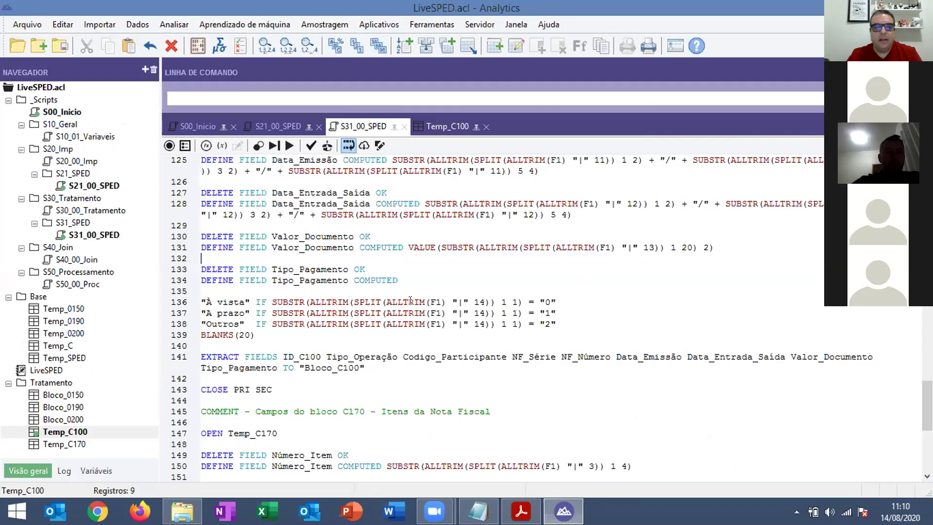
Step: Review the EXTRACT FIELDS command for Bloco_C100 and the Temp_C170 item field definitions that follow it in S31_00_SPED
left_click(359, 368)
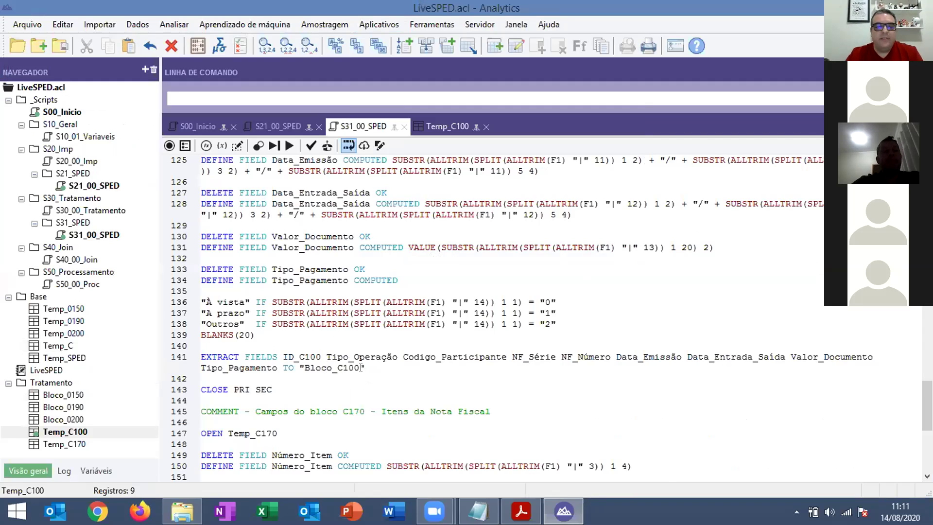
key("Down")
key("Down")
scroll(360, 362, "down", 2)
scroll(360, 358, "down", 5)
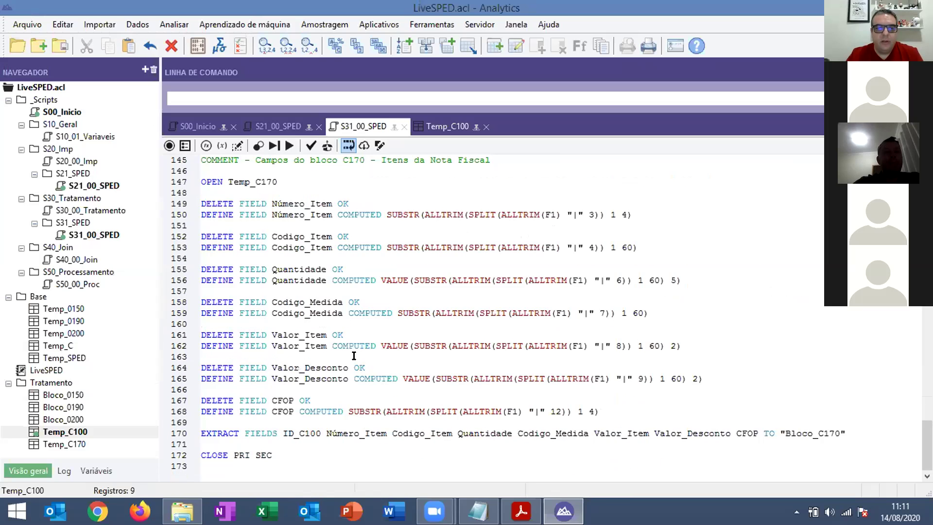
scroll(347, 214, "up", 1)
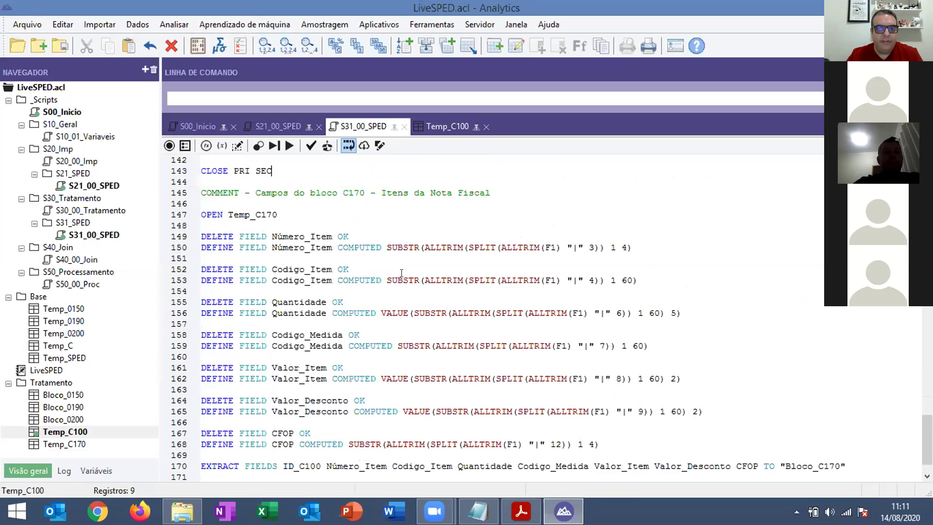
scroll(401, 273, "down", 1)
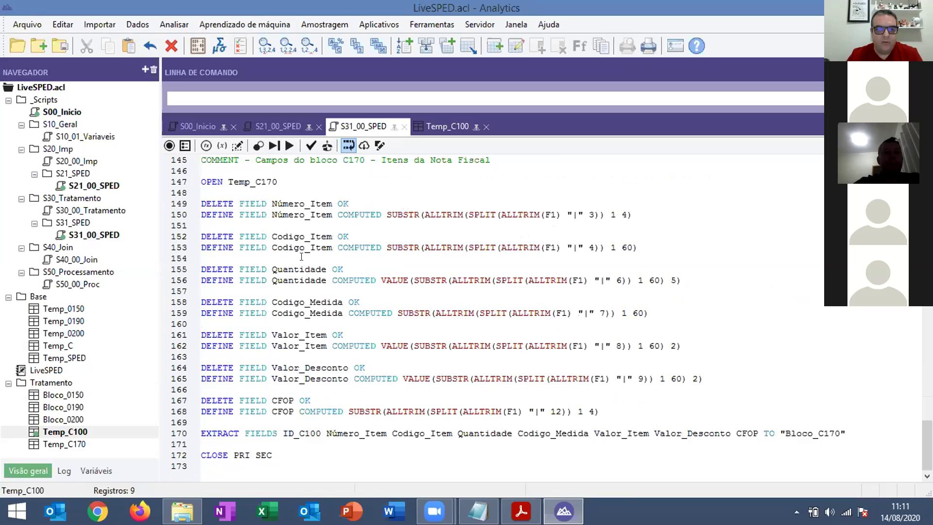
Step: Examine the Codigo_Item and Codigo_Medida field definitions in the C170 section of the script
right_click(318, 299)
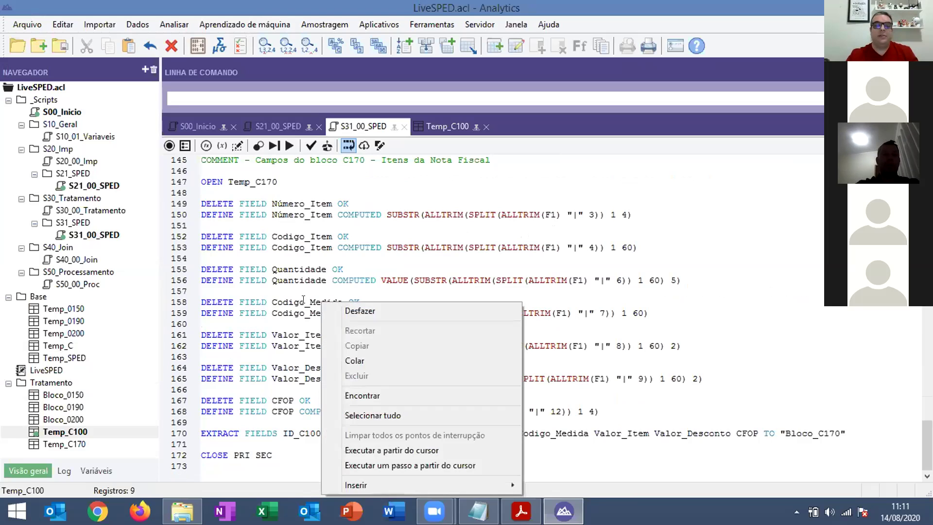
left_click(305, 301)
double_click(306, 302)
double_click(306, 246)
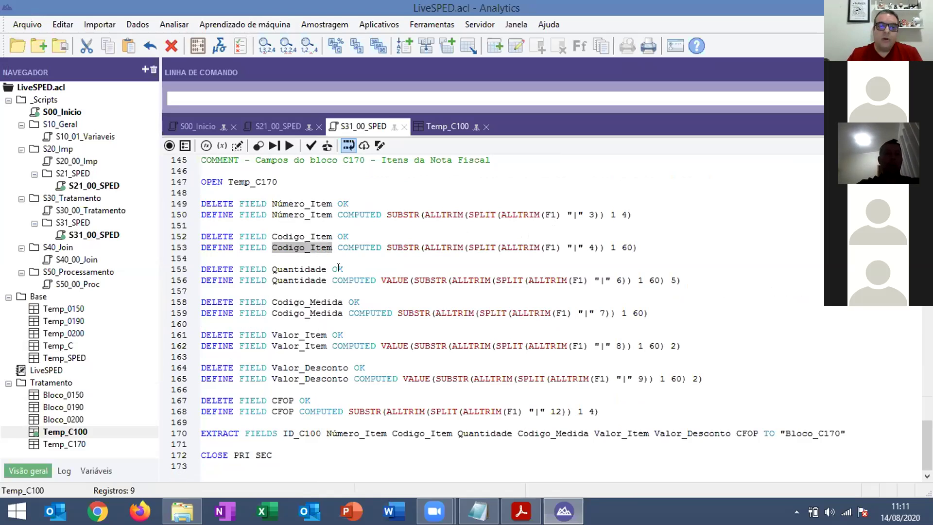
triple_click(310, 301)
left_click(310, 301)
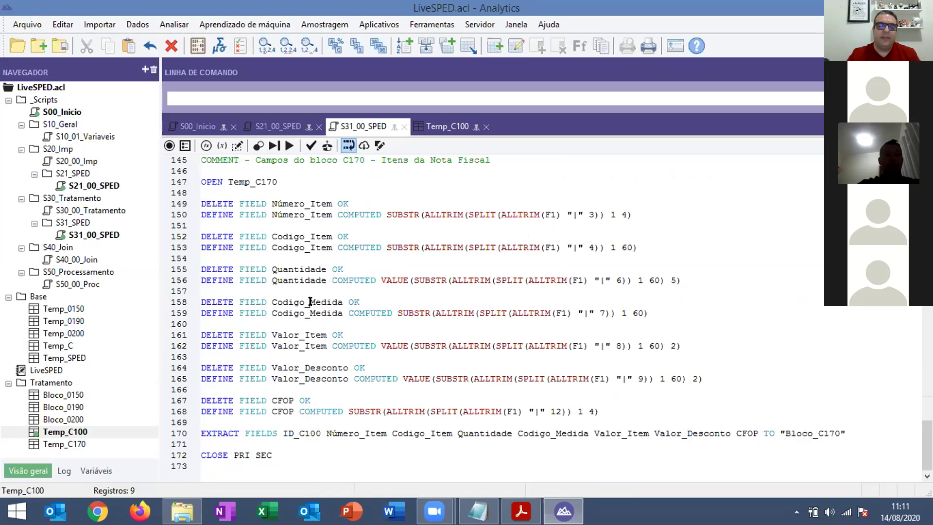
double_click(302, 247)
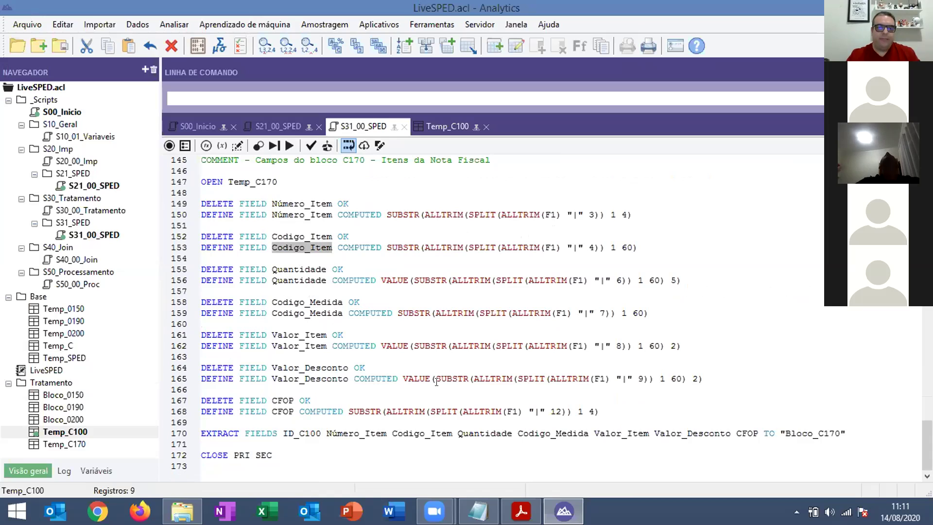
Step: Run S31_00_SPED from the blank line above the CLOSE PRI SEC that precedes the C100 header section
scroll(361, 356, "up", 5)
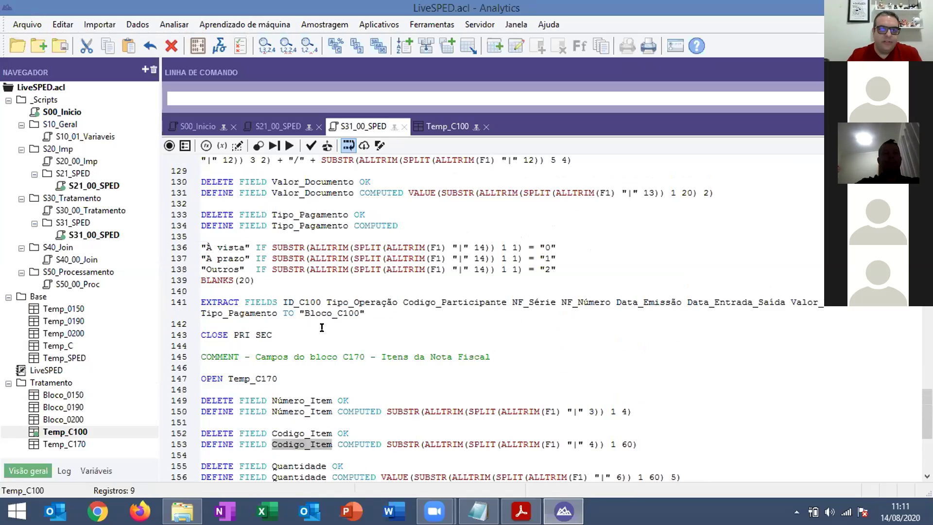
scroll(238, 160, "up", 8)
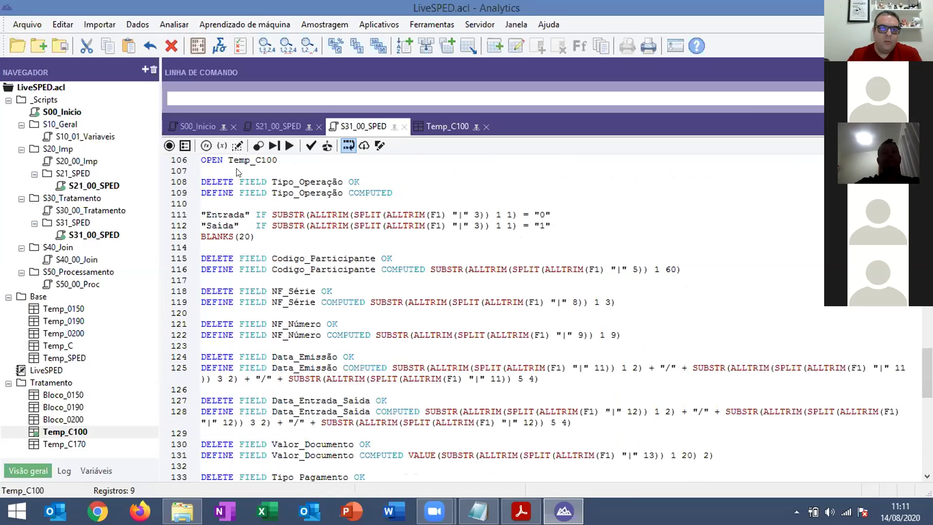
scroll(238, 173, "up", 1)
scroll(238, 172, "up", 1)
right_click(239, 171)
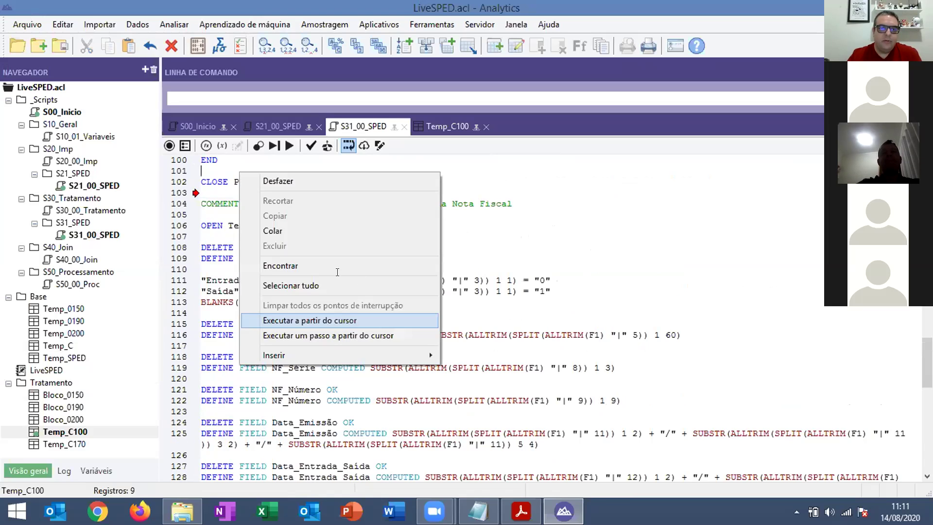
left_click(310, 320)
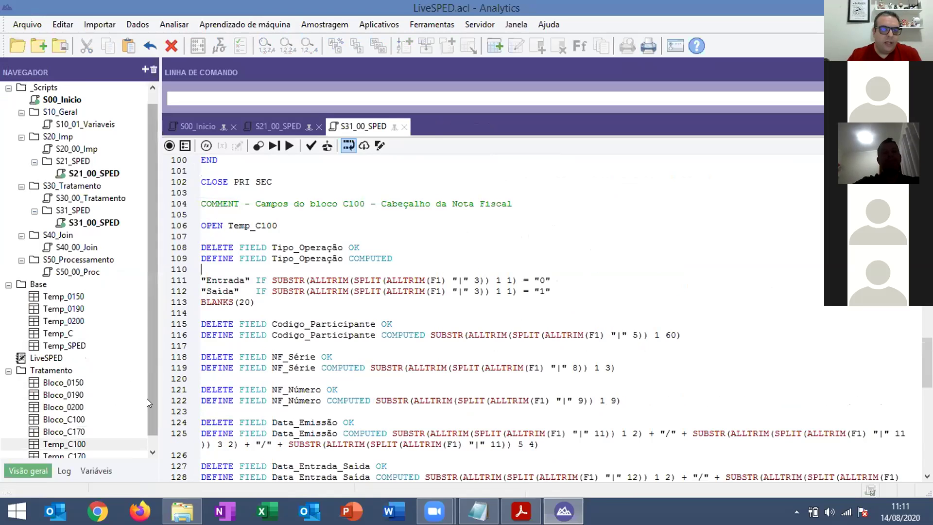
Step: Open the Bloco_C100 table and trace its ID_C100 field to the C100 and C170 EXTRACT commands in S31_00_SPED
scroll(146, 398, "down", 1)
double_click(65, 407)
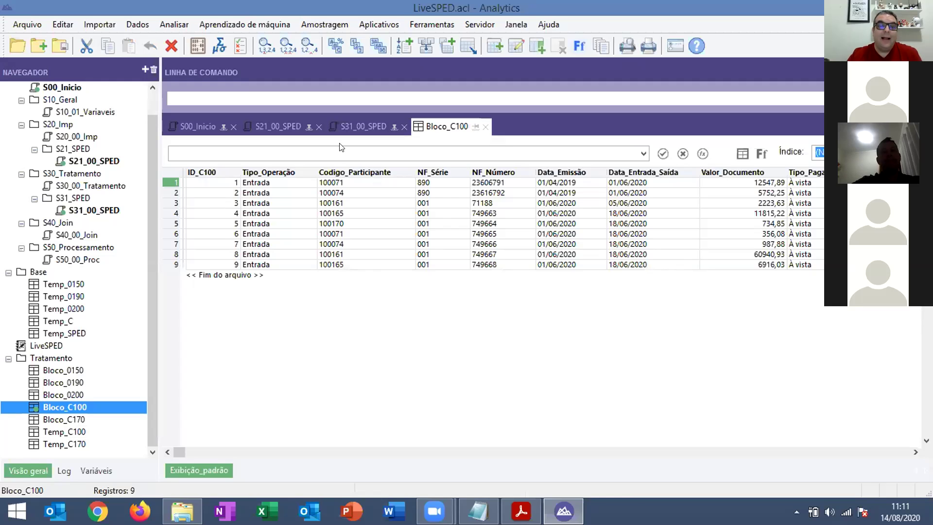
left_click(364, 124)
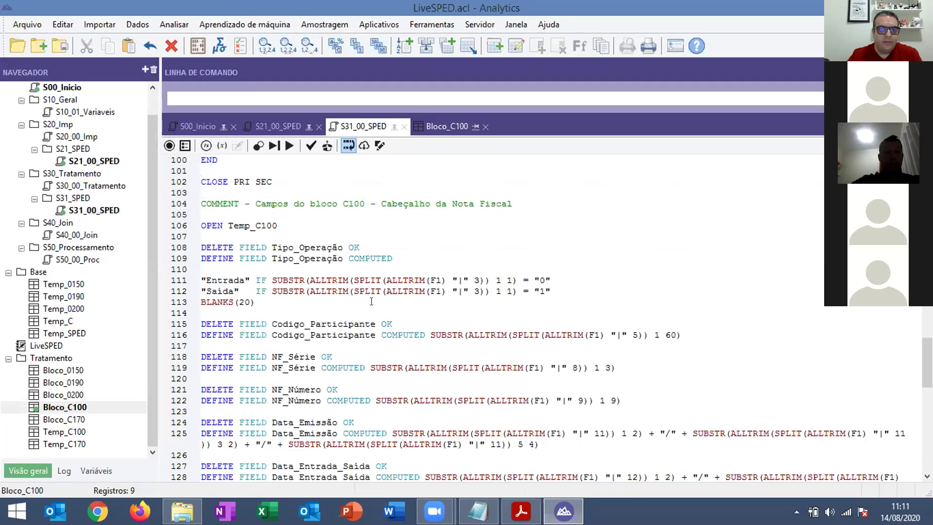
scroll(329, 338, "down", 7)
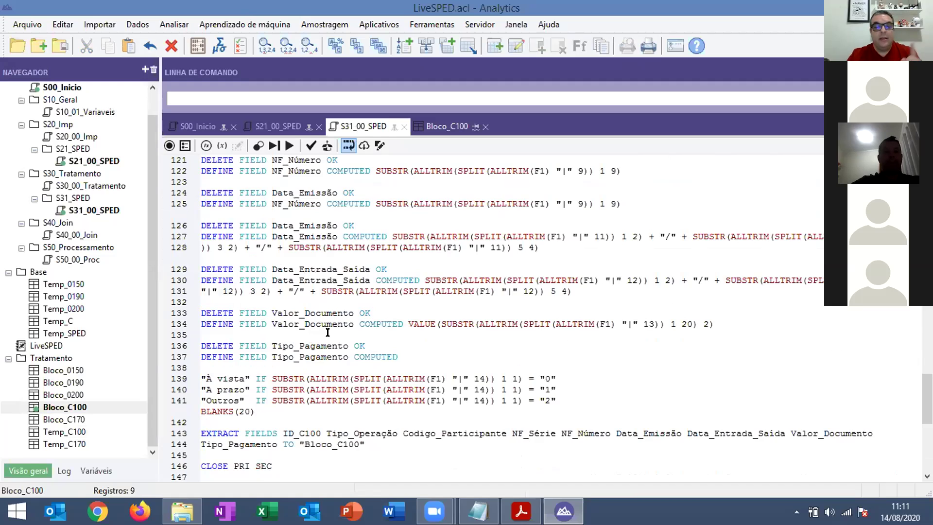
scroll(328, 332, "down", 3)
double_click(301, 335)
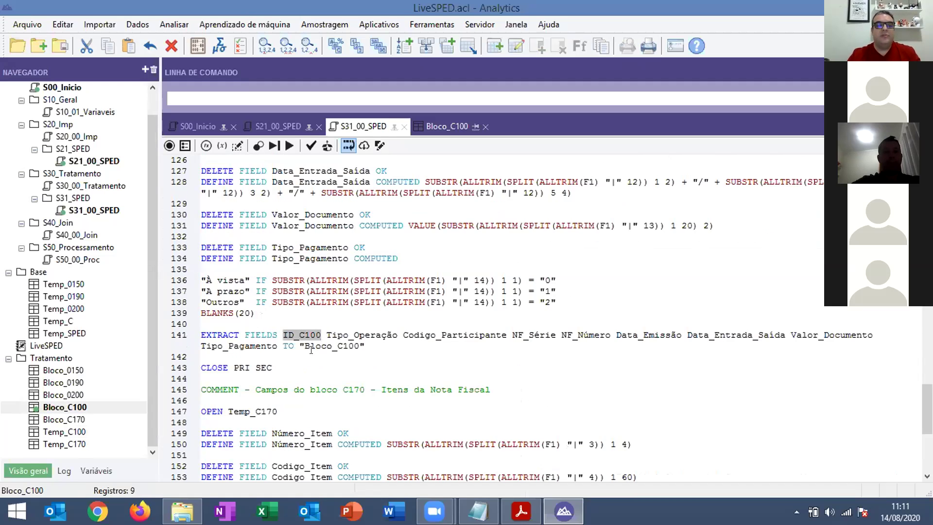
scroll(309, 340, "down", 1)
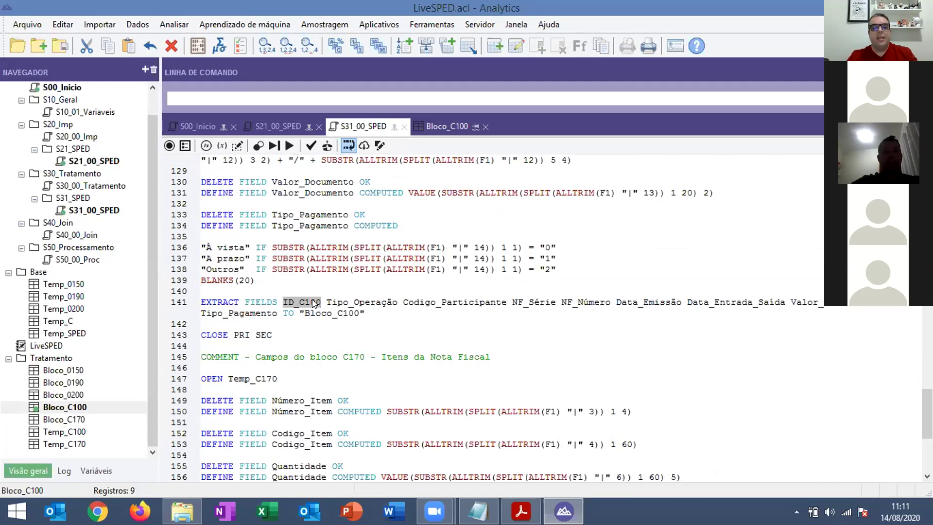
scroll(313, 303, "down", 1)
scroll(314, 303, "down", 4)
scroll(293, 270, "up", 3)
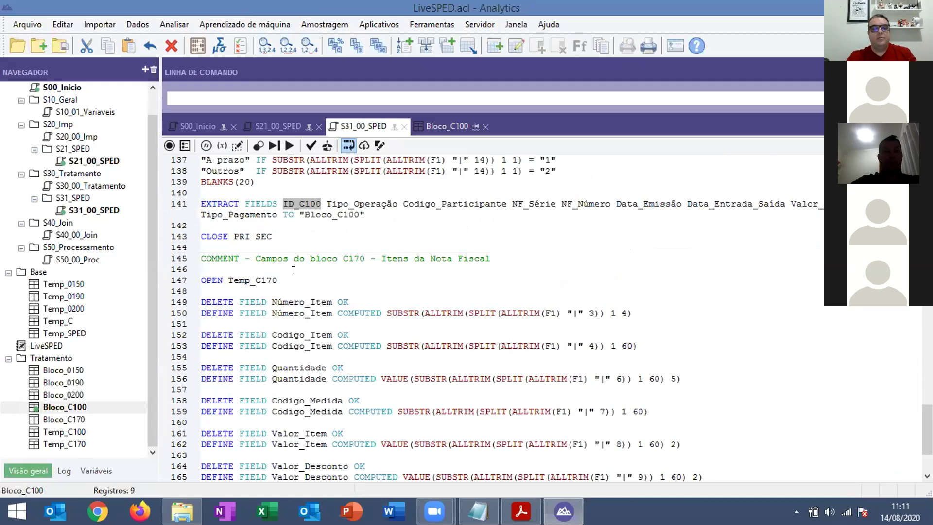
scroll(312, 433, "down", 3)
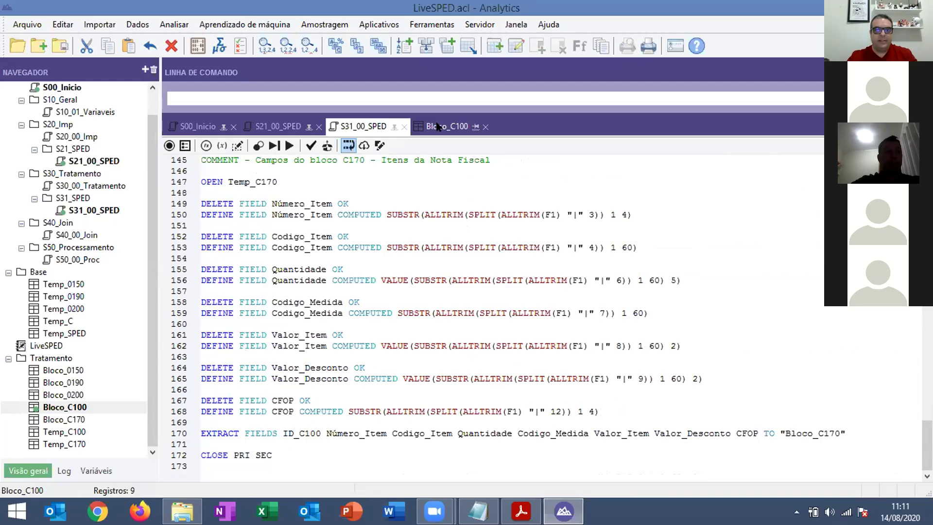
Step: Highlight the ID_C100 values in Bloco_C100 and open the Bloco_C170 table
left_click(418, 127)
left_click(214, 263)
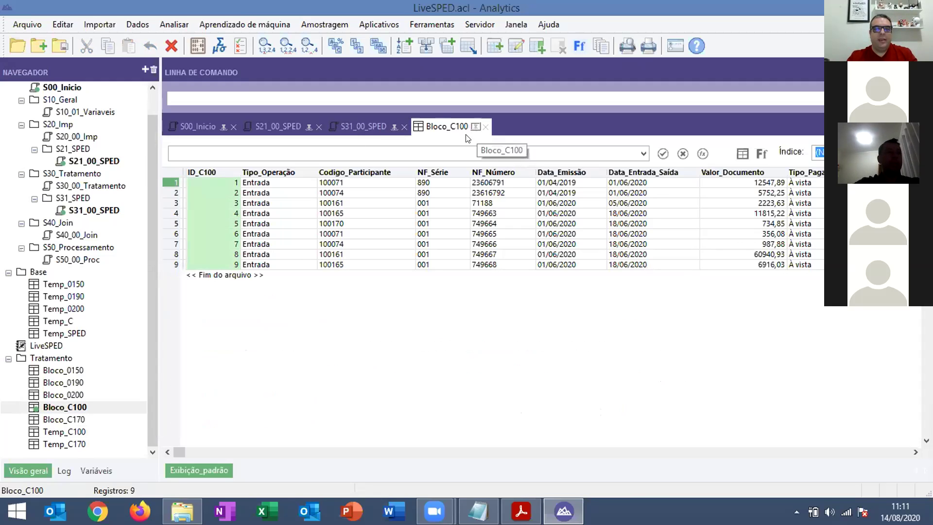
left_click(67, 419)
double_click(67, 419)
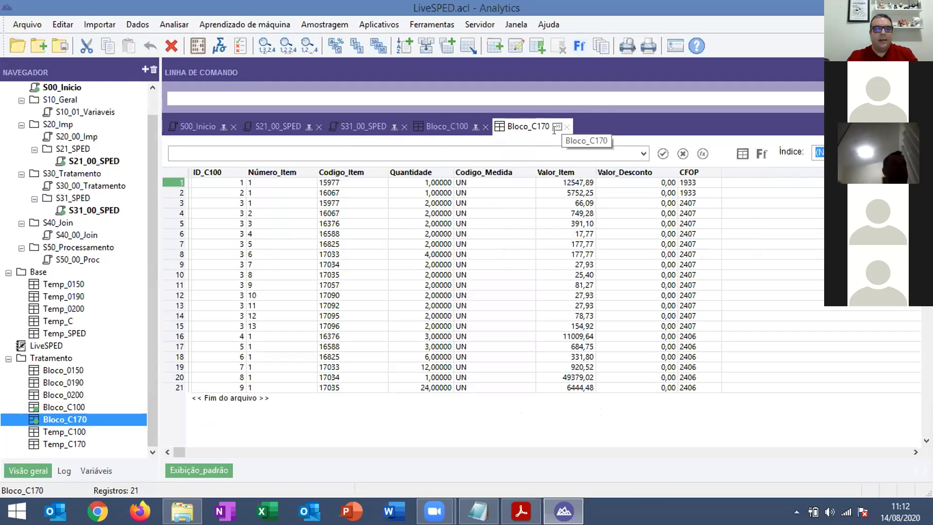
Step: Compare the invoice header with ID_C100 3 in Bloco_C100 with its matching item rows in Bloco_C170
left_click(447, 126)
left_click_drag(232, 204, 542, 204)
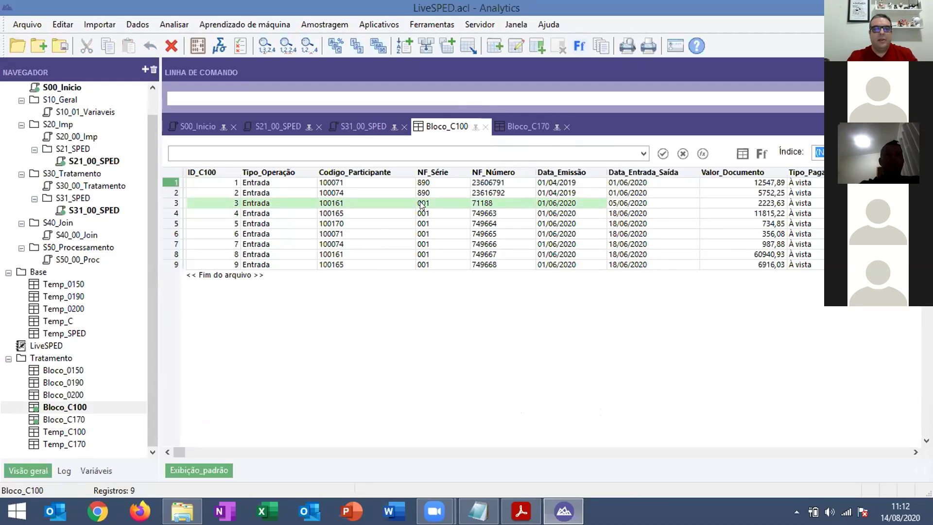
left_click(519, 123)
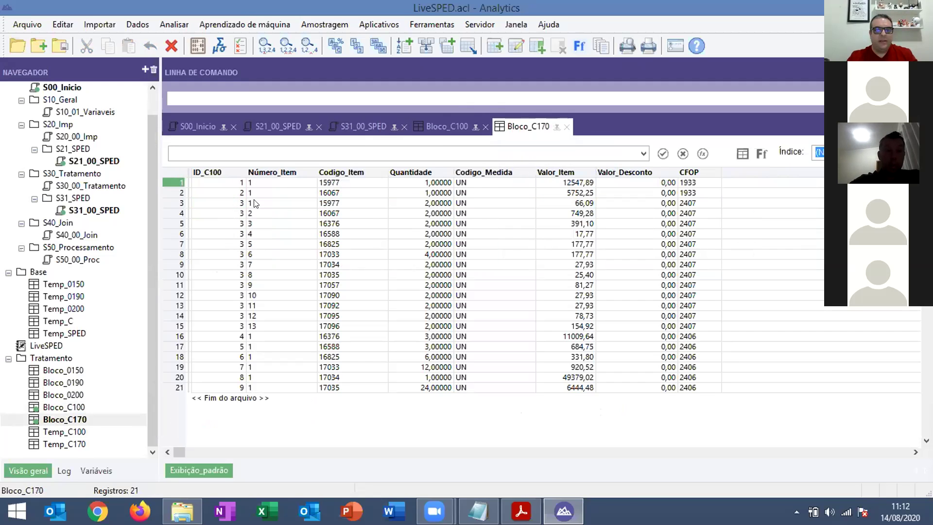
left_click_drag(229, 201, 559, 327)
left_click_drag(573, 327, 693, 322)
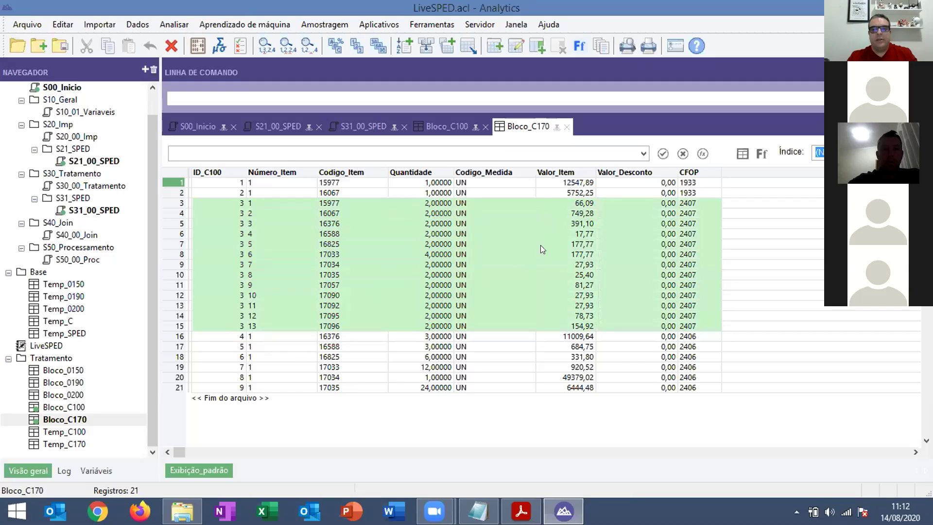
Step: Close the Bloco_C170 and Bloco_C100 tables and review S31_00_SPED from the ID_C100 grouping to its end
left_click(565, 127)
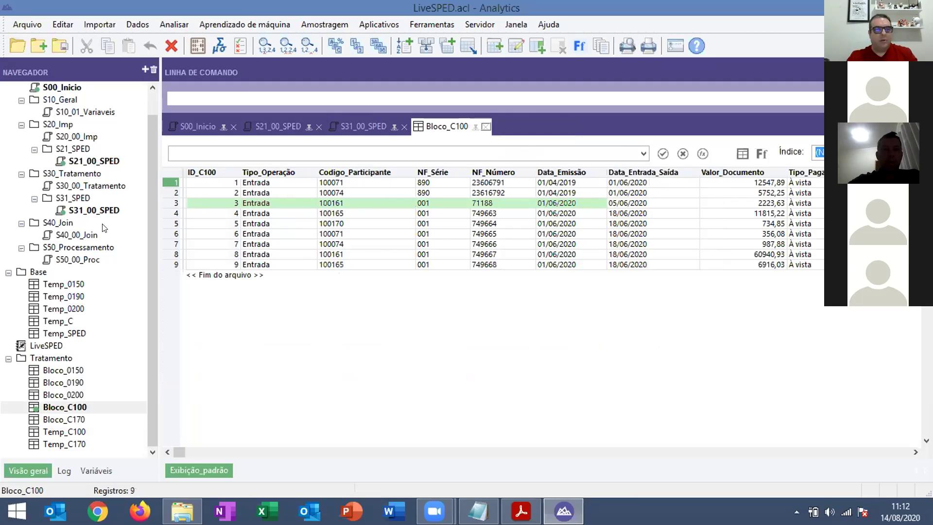
key("ctrl+F4")
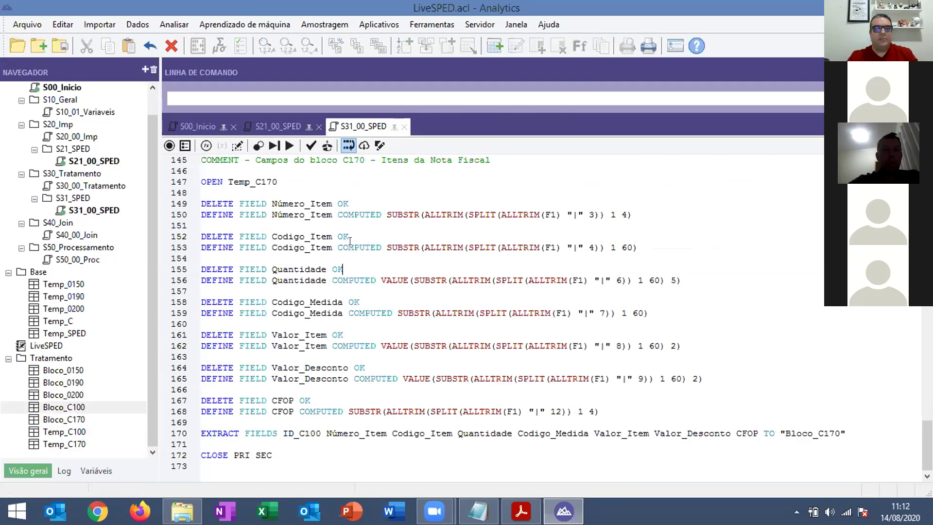
scroll(339, 238, "up", 4)
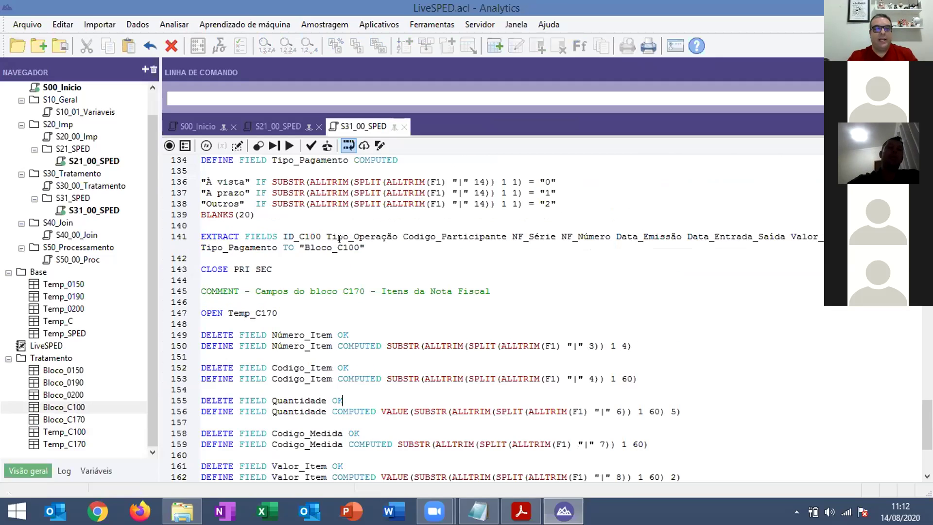
scroll(340, 236, "up", 16)
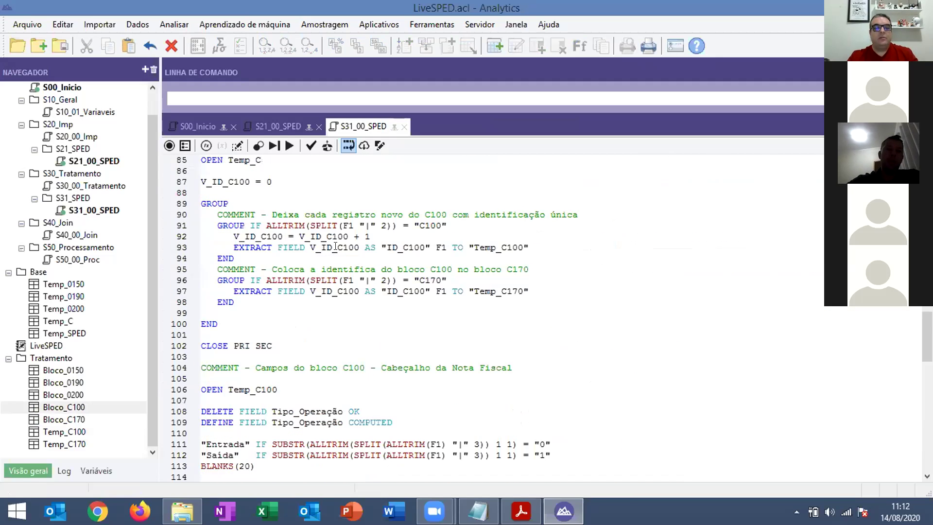
scroll(335, 246, "down", 4)
scroll(335, 246, "down", 16)
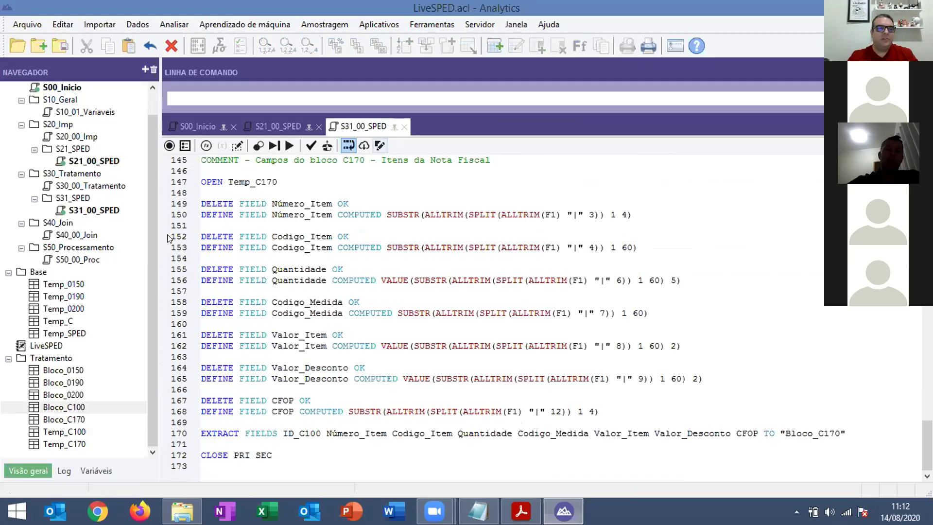
Step: Open the S40_00_Join script and place the cursor on the blank line above SET FOLDER /Join
double_click(70, 238)
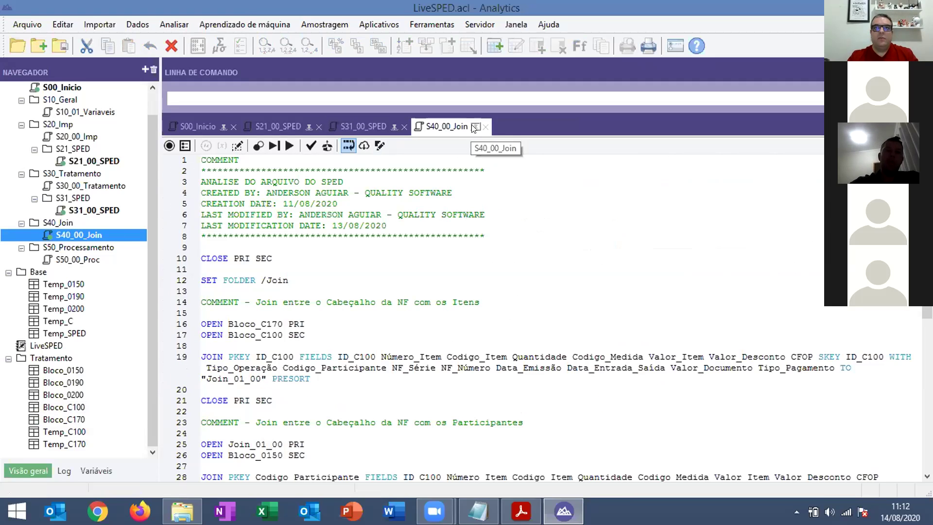
left_click(436, 255)
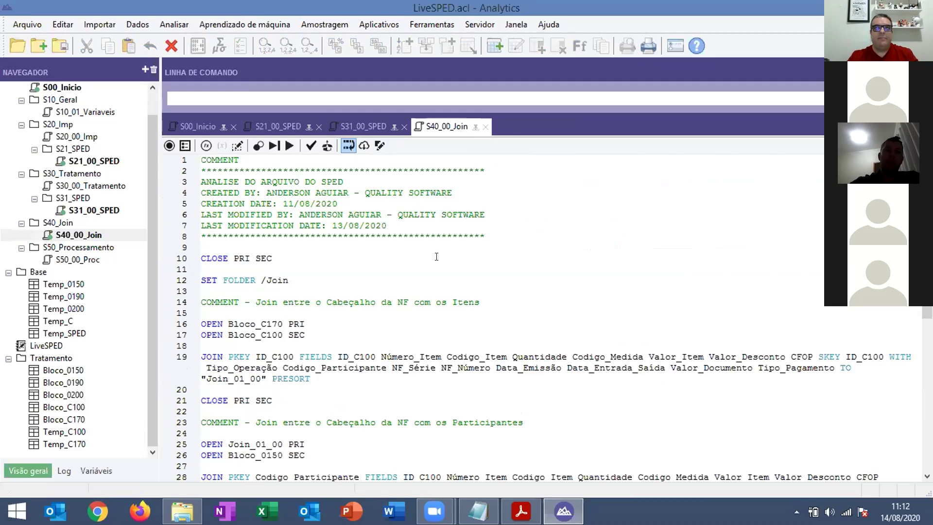
key("Down")
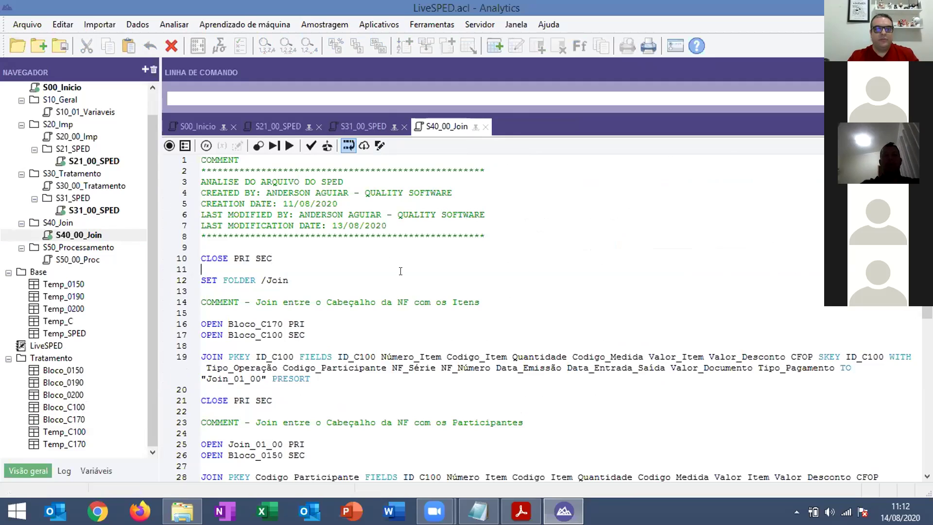
Step: Review the first join in S40_00_Join, highlighting its ID_C100 key and the primary table Bloco_C170
scroll(393, 266, "down", 2)
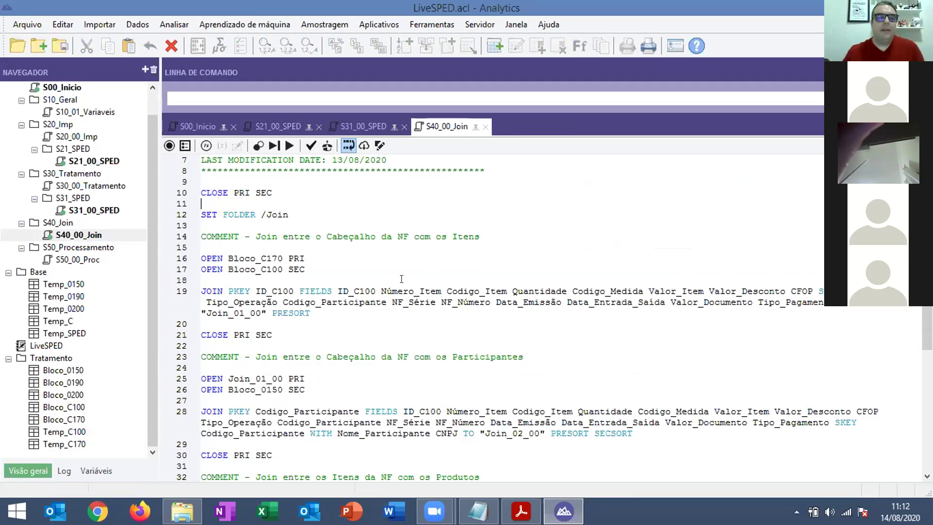
scroll(323, 291, "down", 1)
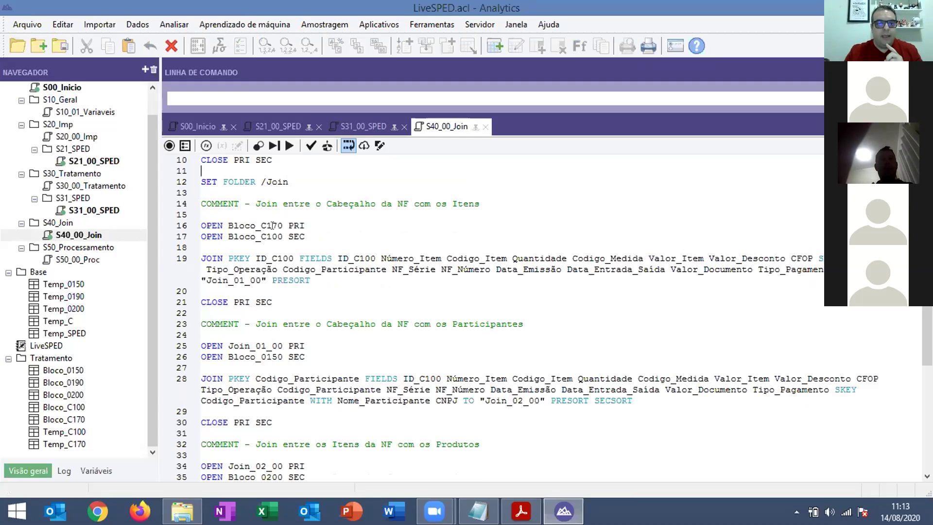
double_click(268, 257)
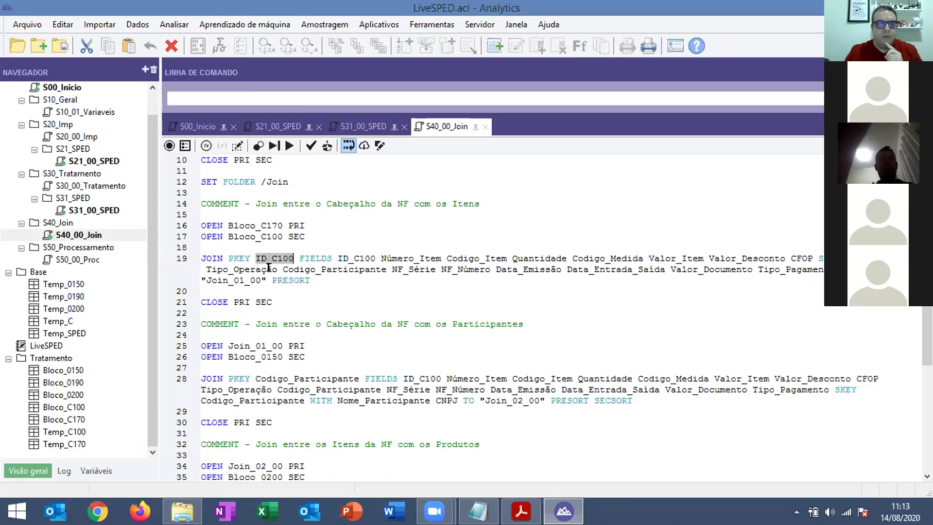
double_click(280, 225)
left_click(335, 236)
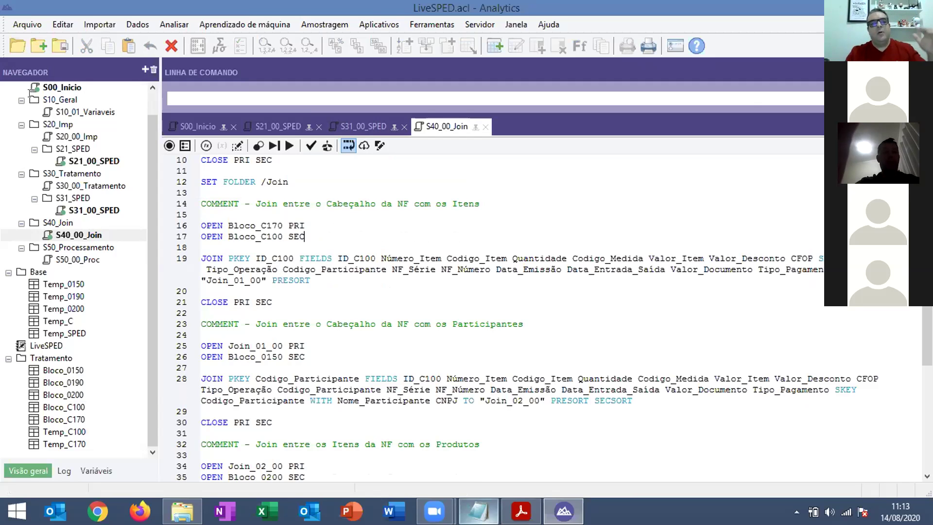
Step: Highlight invoice 71188's C100 to C190 lines in SPED_2020_06.txt in Notepad, then return to Analytics and highlight the first join's ID_C100 key
key("alt+Tab")
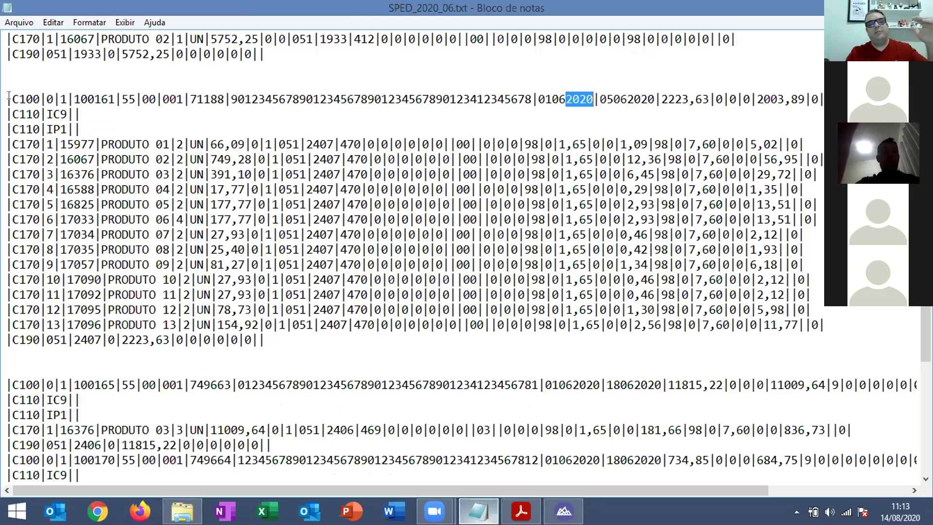
left_click_drag(7, 100, 101, 340)
left_click(280, 339)
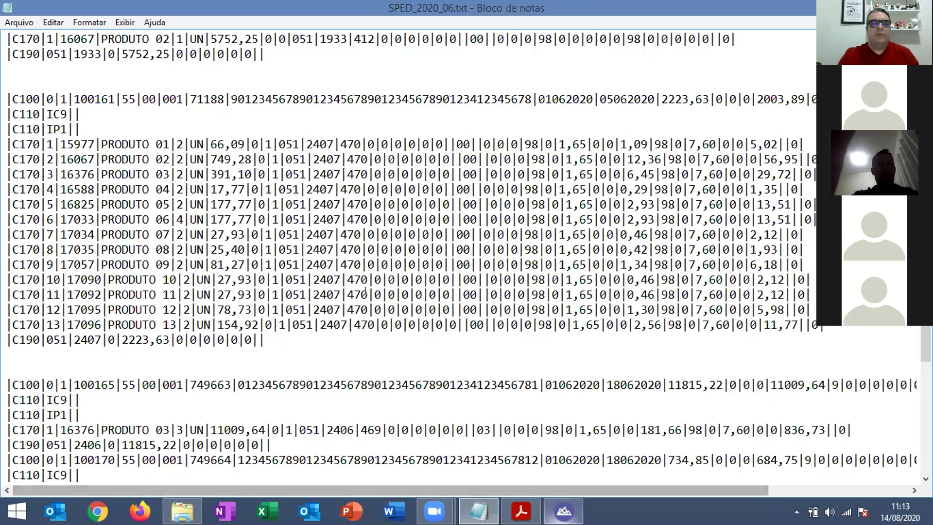
key("alt+Tab")
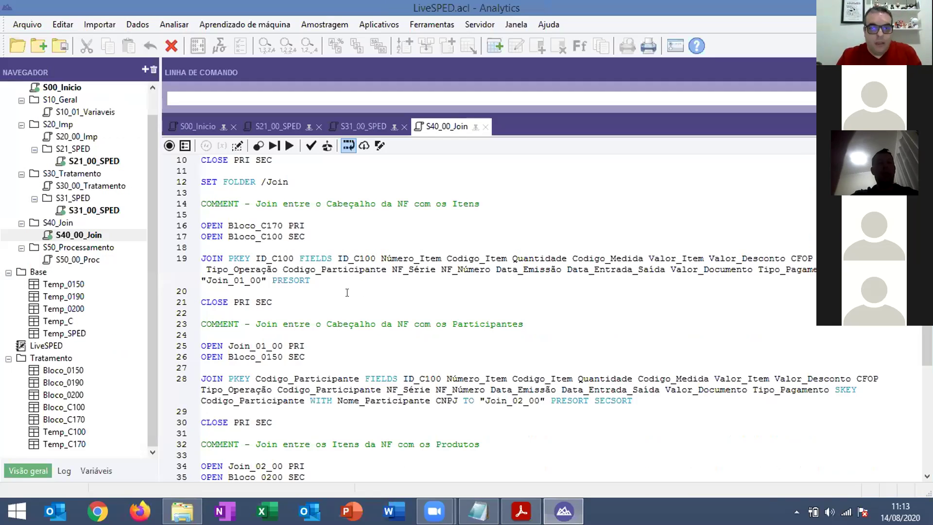
double_click(291, 258)
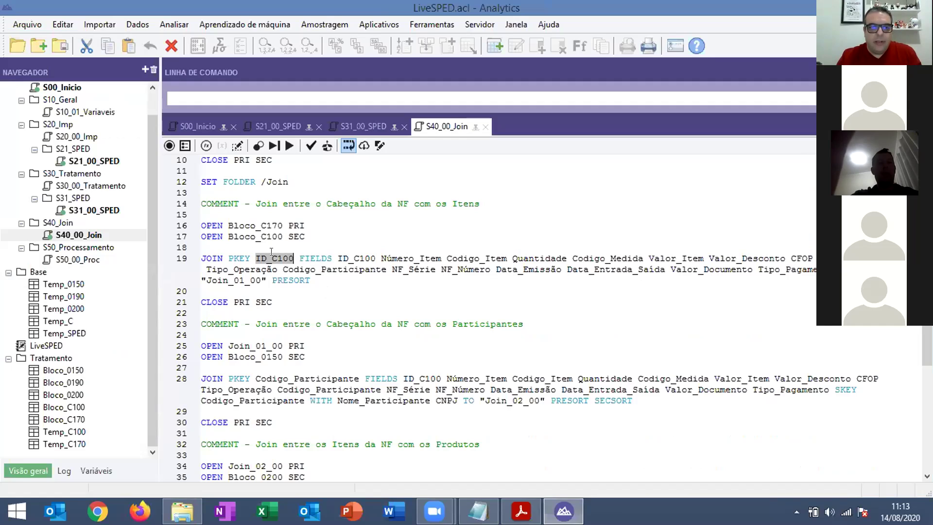
key("Right")
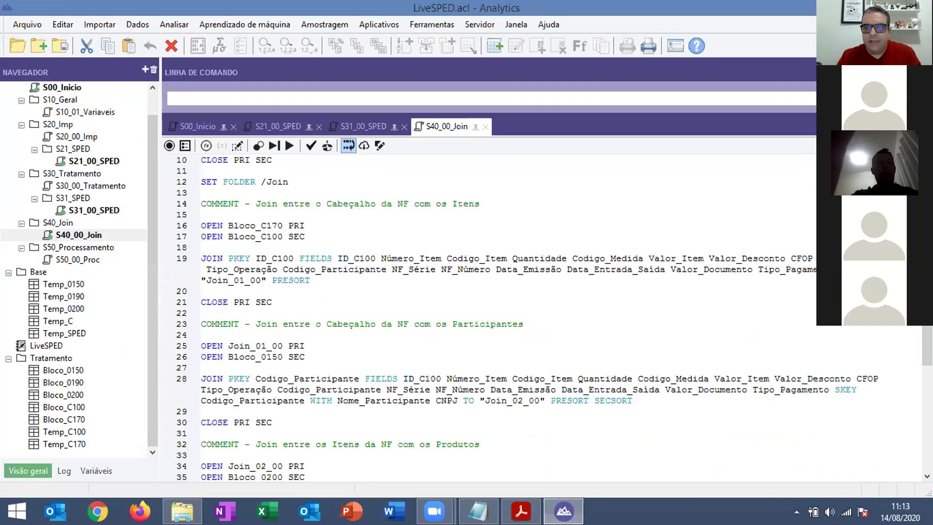
Step: Insert a PAUSE command after the first join's CLOSE PRI SEC, above the Participantes join comment
left_click(296, 301)
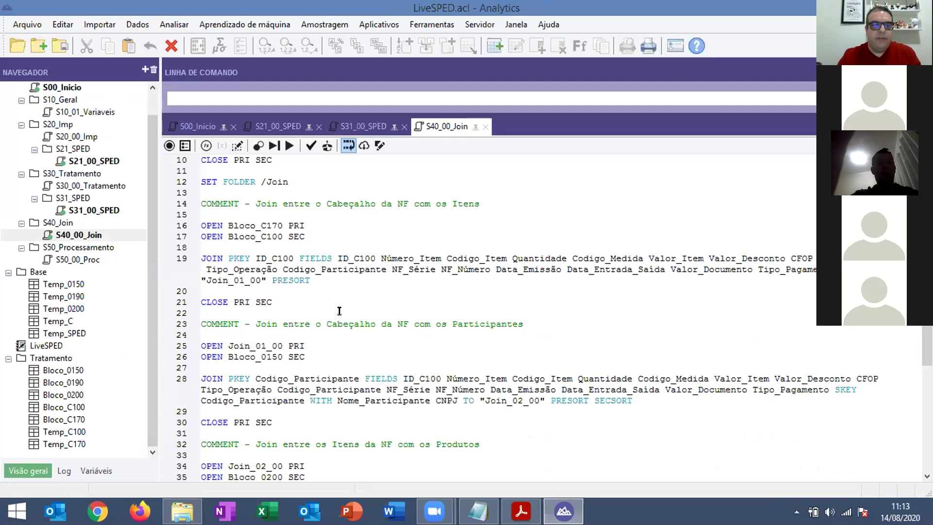
key("Return")
key("Return")
type("PAUSE")
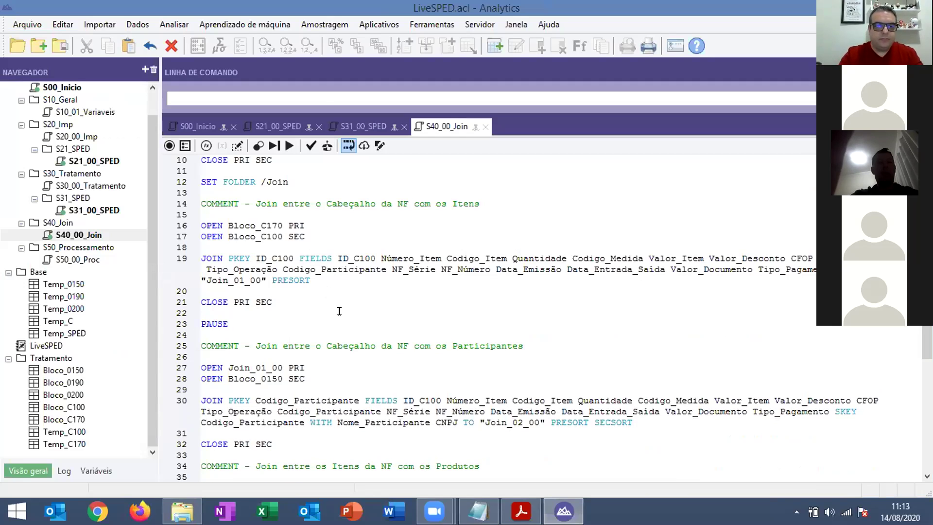
Step: Run the S40_00_Join script up to the PAUSE command and dismiss the pause dialog
scroll(310, 251, "up", 3)
scroll(305, 249, "down", 1)
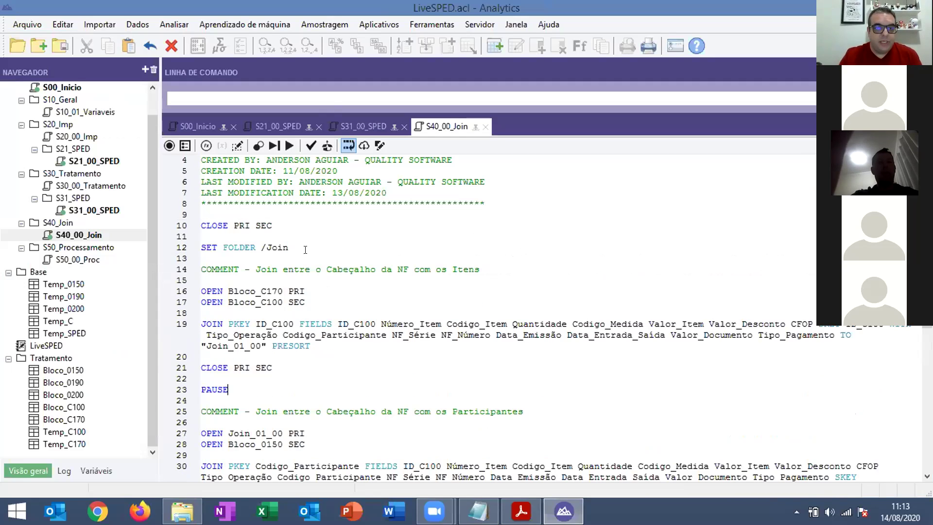
left_click(289, 145)
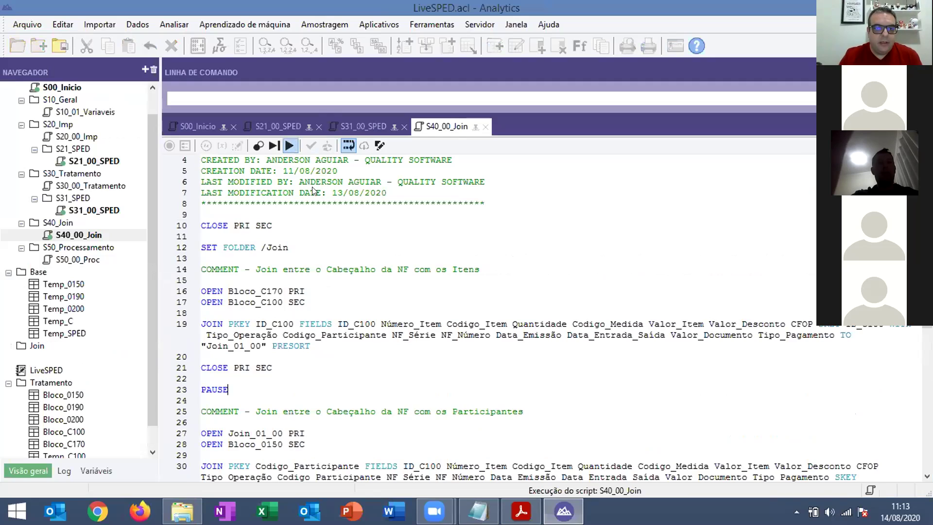
left_click(528, 309)
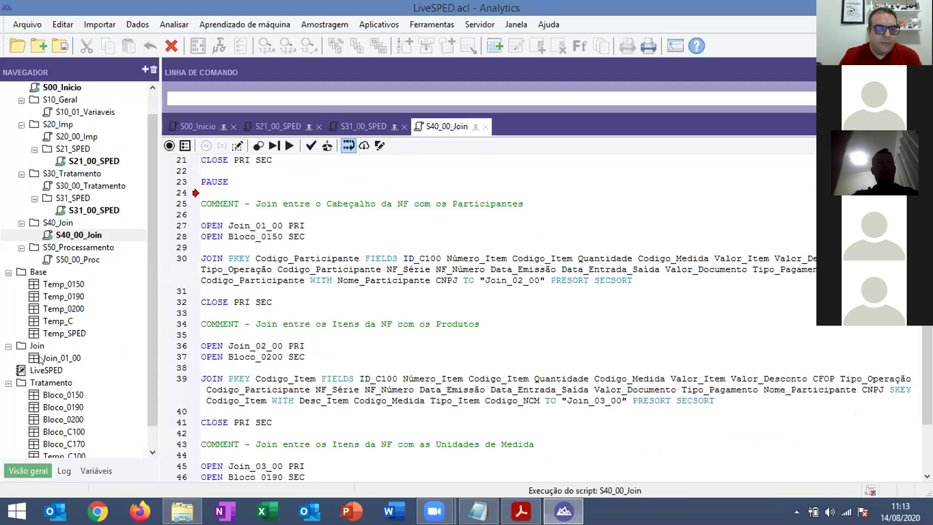
Step: Open the Join_01_00 table and examine the item rows of ID_C100 3 alongside their invoice header fields
left_click(57, 357)
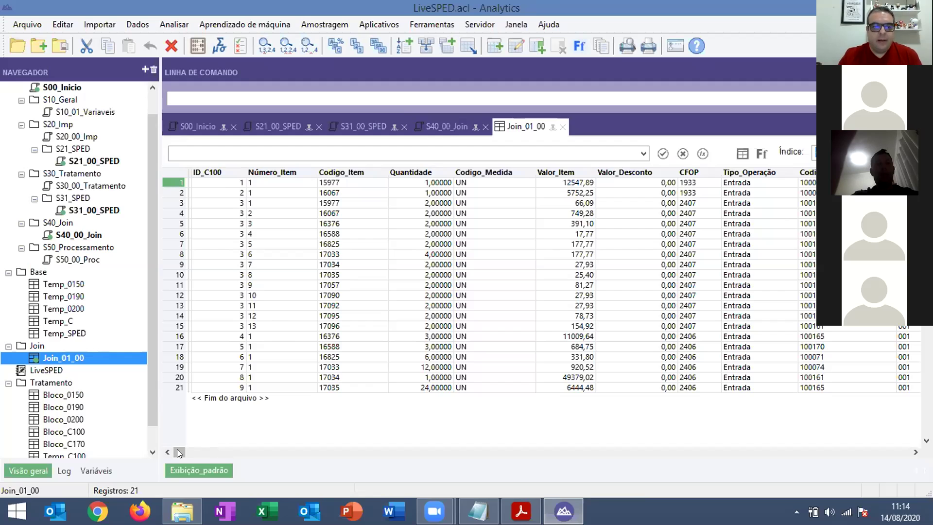
left_click_drag(170, 451, 369, 452)
left_click_drag(431, 454, 531, 448)
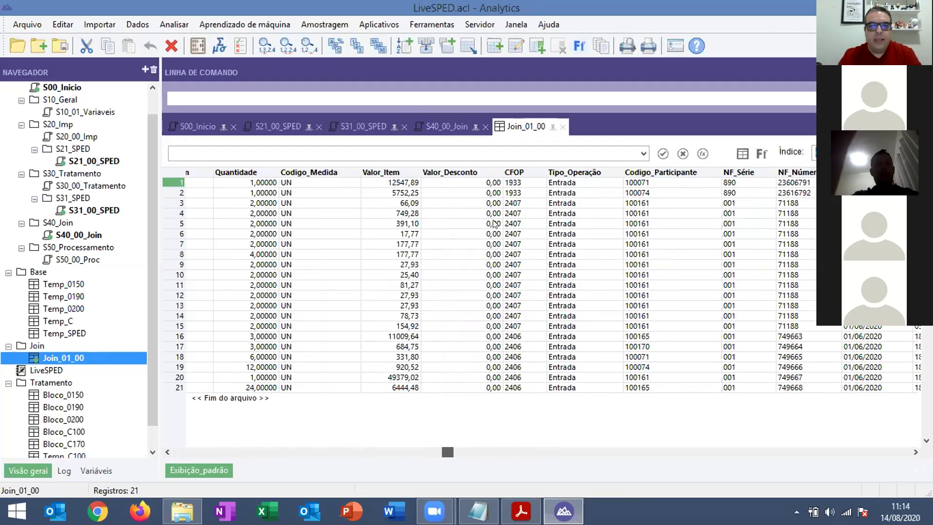
left_click(487, 173)
left_click_drag(564, 203, 189, 326)
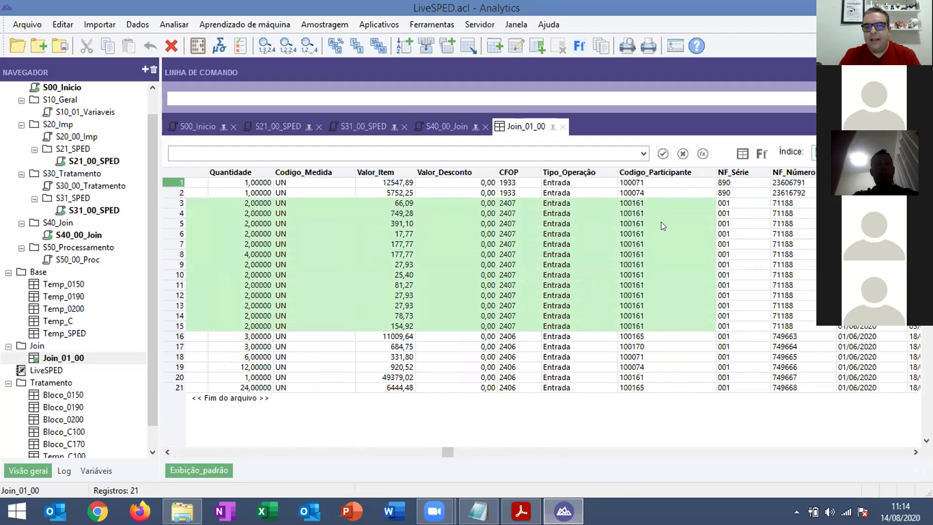
left_click_drag(788, 203, 519, 324)
mouse_move(443, 451)
left_mouse_down()
mouse_move(552, 447)
mouse_move(448, 451)
left_mouse_up()
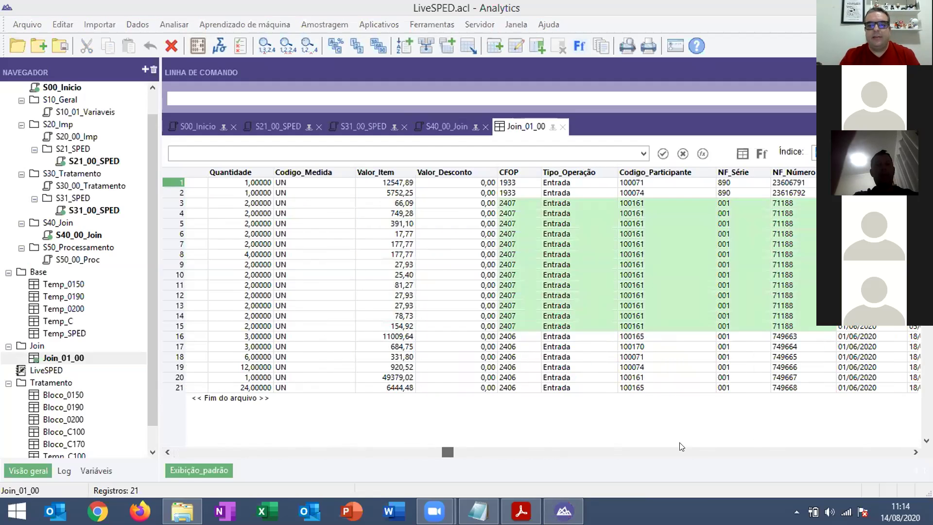
left_click(197, 455)
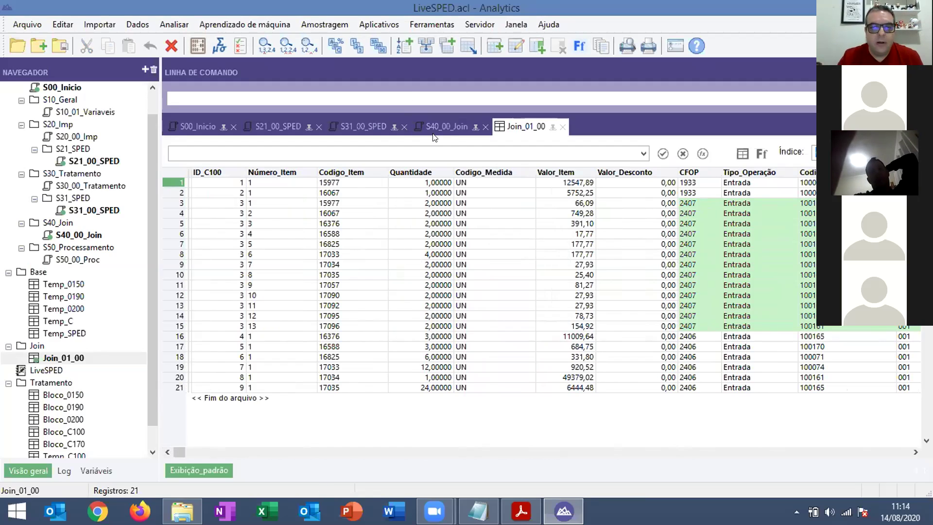
Step: Return to S40_00_Join and delete the PAUSE command after the first join
left_click(446, 126)
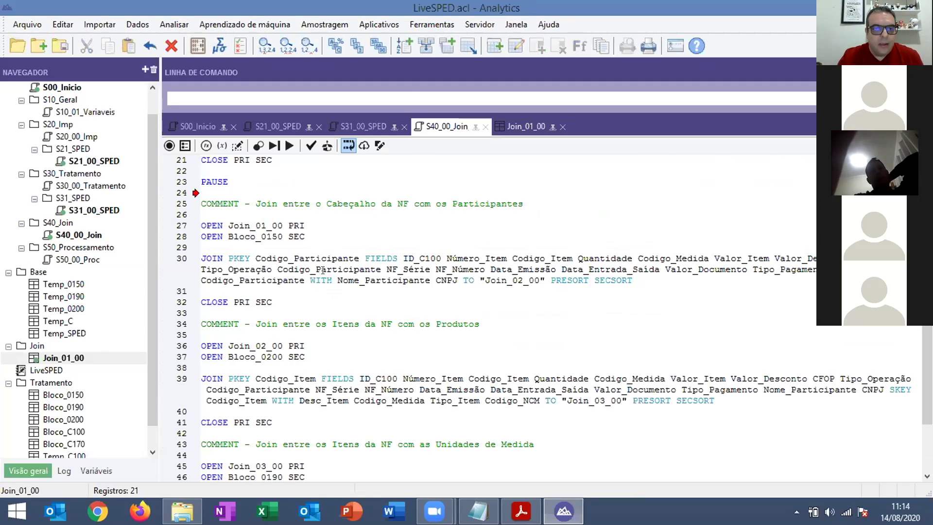
double_click(217, 181)
key("BackSpace")
key("BackSpace")
key("BackSpace")
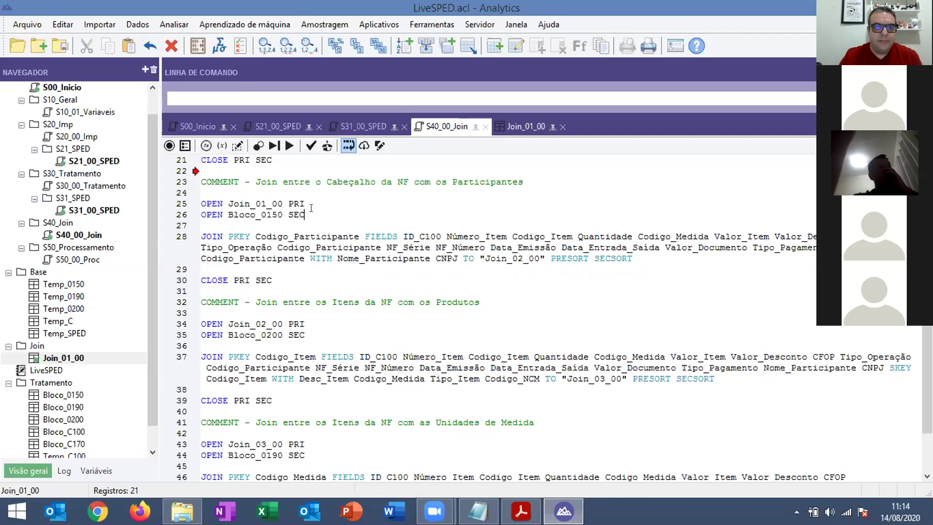
Step: Review the Participantes join's Bloco_0150 table, Codigo_Participante keys and Join_02_00 output, checking the Codigo_Participante definition in S31_00_SPED
double_click(273, 214)
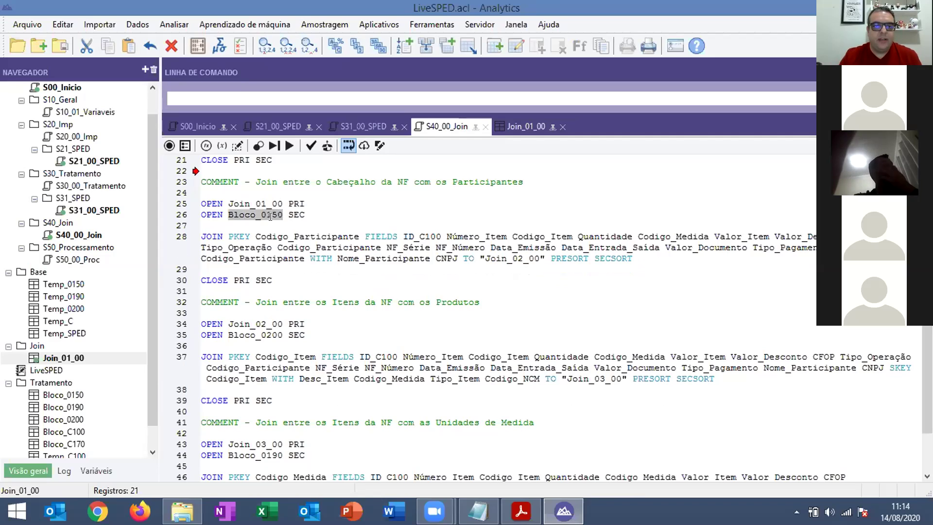
double_click(290, 237)
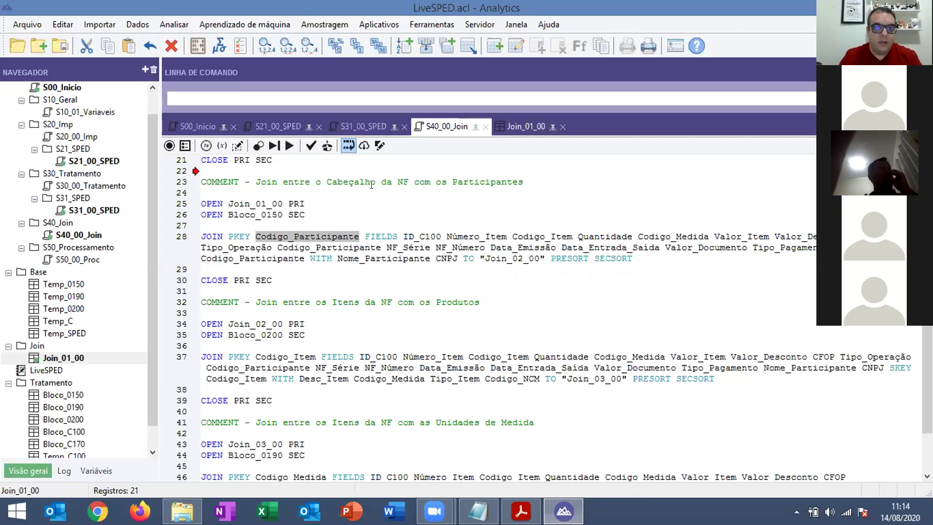
left_click(364, 126)
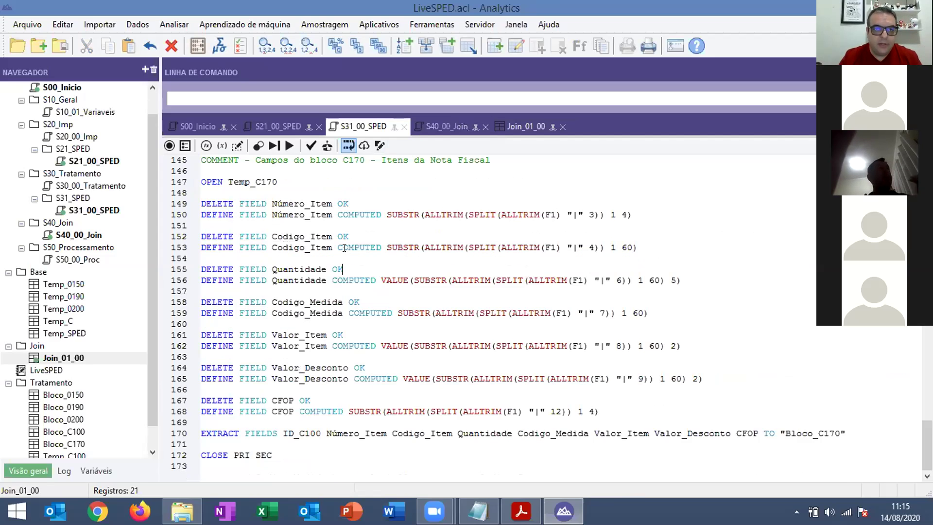
scroll(302, 257, "up", 6)
scroll(301, 257, "up", 5)
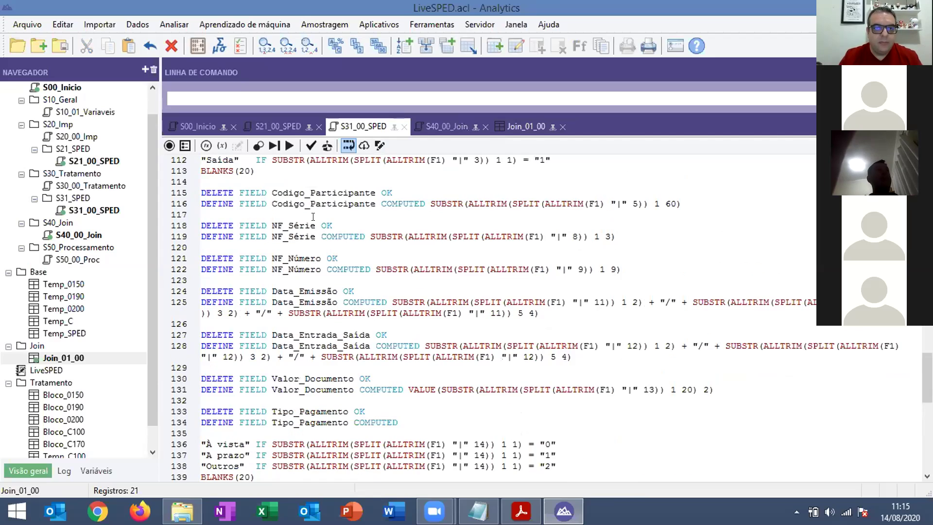
scroll(313, 217, "up", 3)
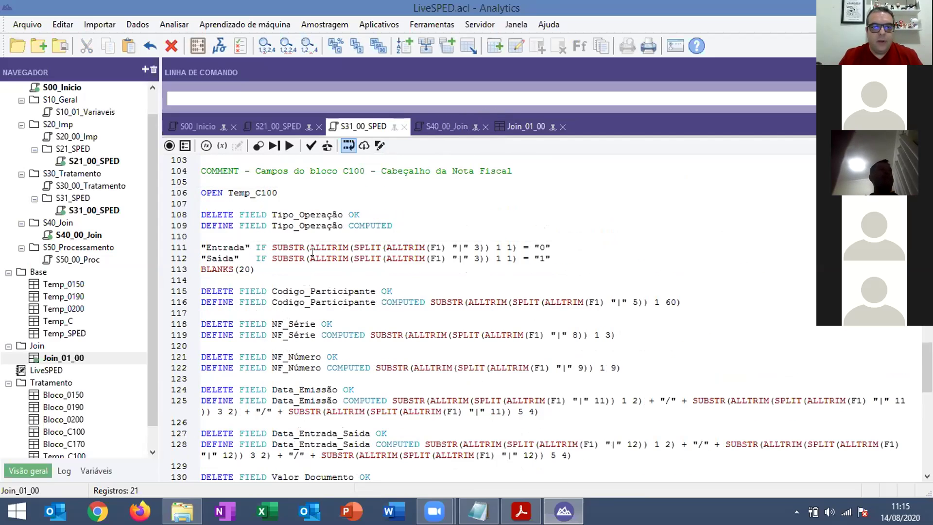
key("ctrl+Tab")
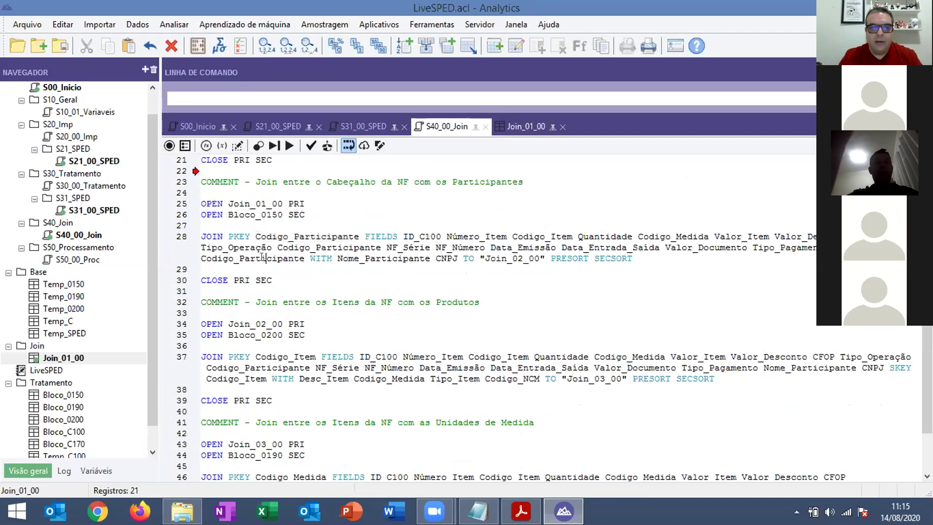
double_click(266, 258)
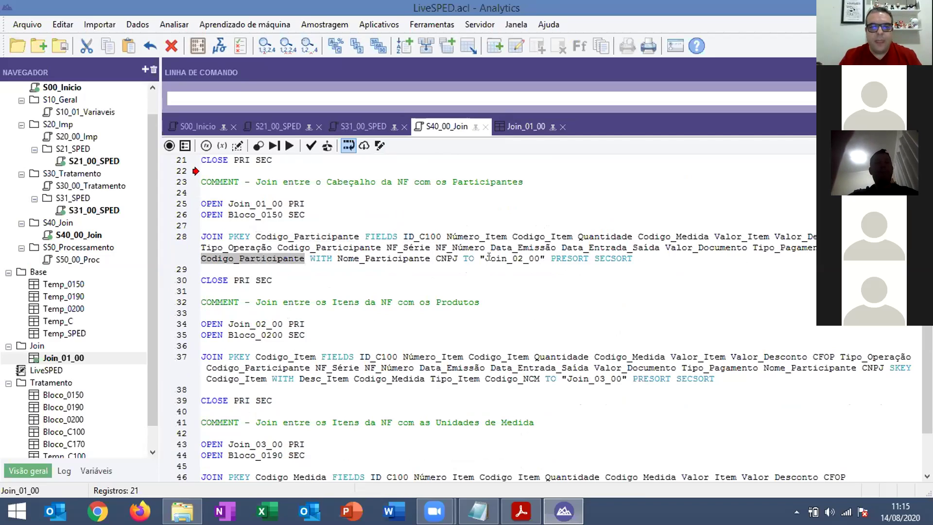
double_click(511, 258)
Step: Insert a PAUSE command after the second join's CLOSE PRI SEC, above the Produtos join comment
left_click(316, 285)
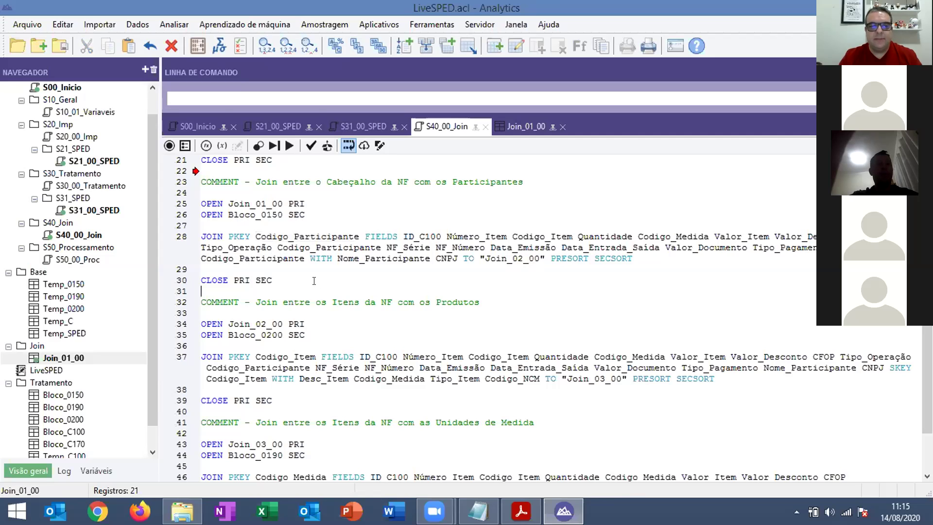
key("Return")
key("Return")
key("Up")
type("PAUSE")
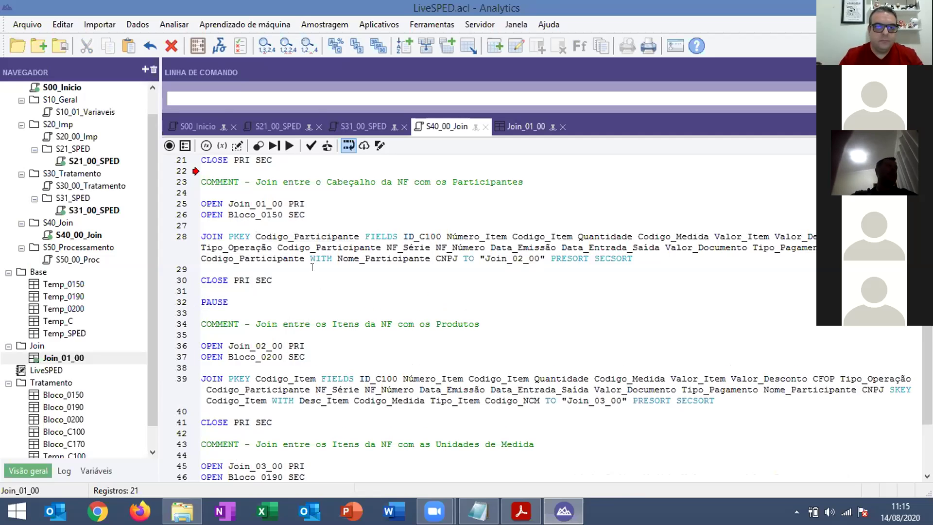
Step: Run S40_00_Join from the end of the first join through the Participantes join and dismiss the pause dialog
scroll(262, 236, "up", 2)
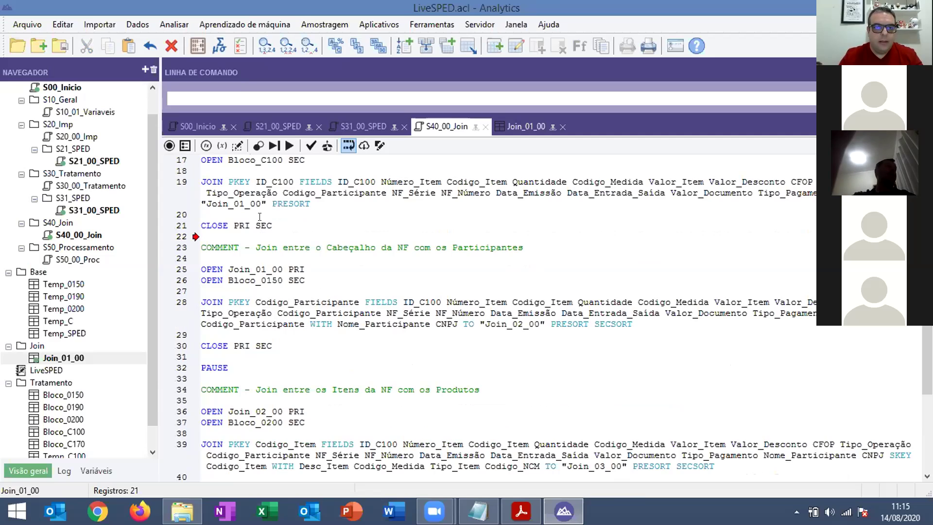
right_click(262, 219)
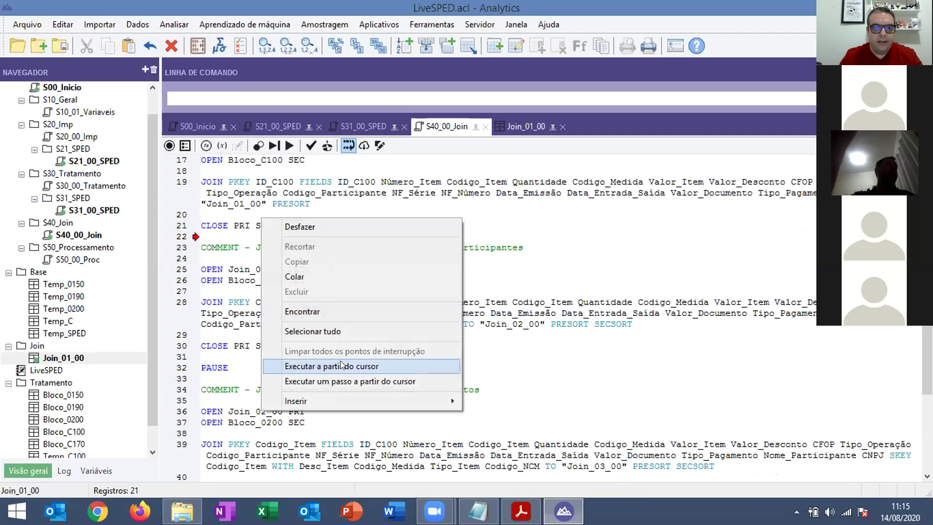
left_click(341, 362)
key("Return")
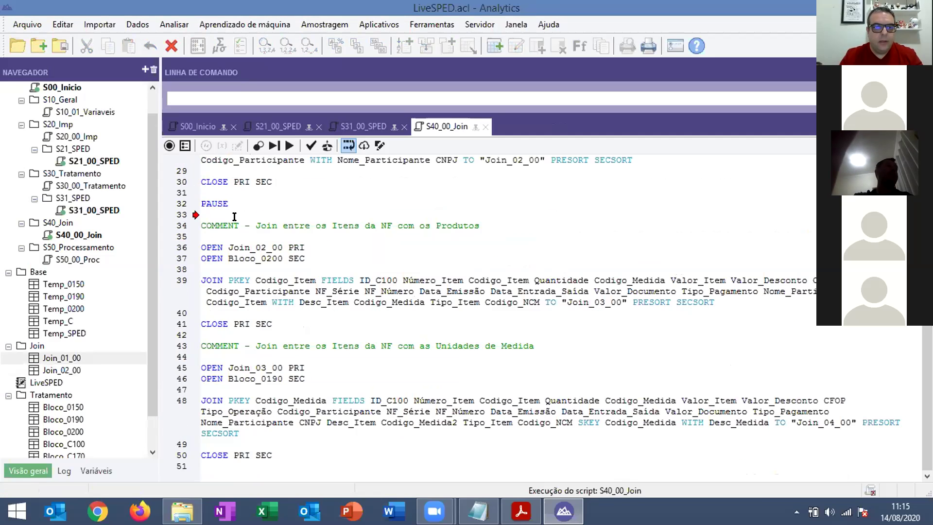
Step: Delete the PAUSE command after the second join and open the Join_02_00 table
key("Home")
key("shift+End")
key("Delete")
key("Delete")
key("Delete")
scroll(466, 219, "up", 2)
scroll(402, 316, "up", 3)
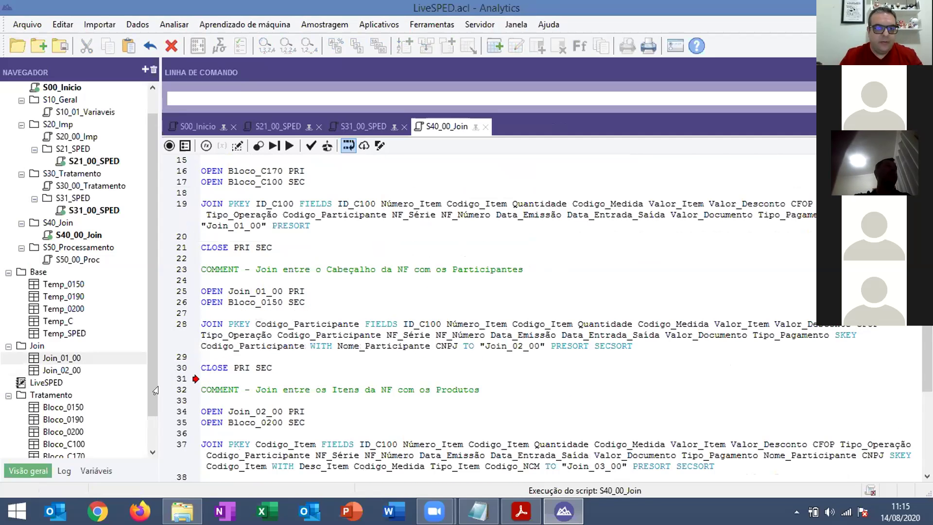
double_click(63, 371)
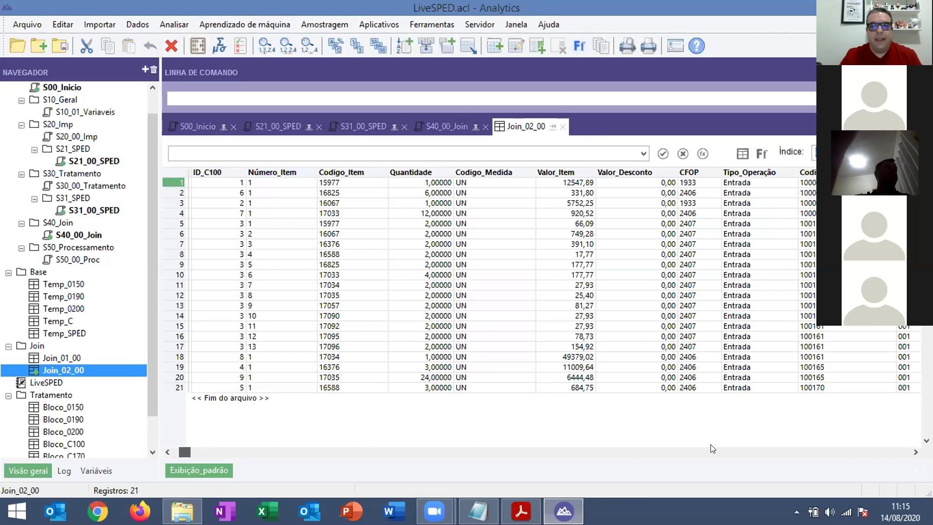
Step: Examine Join_02_00's invoice number, emission and entry dates, document value, payment type and participant name columns
left_click(878, 450)
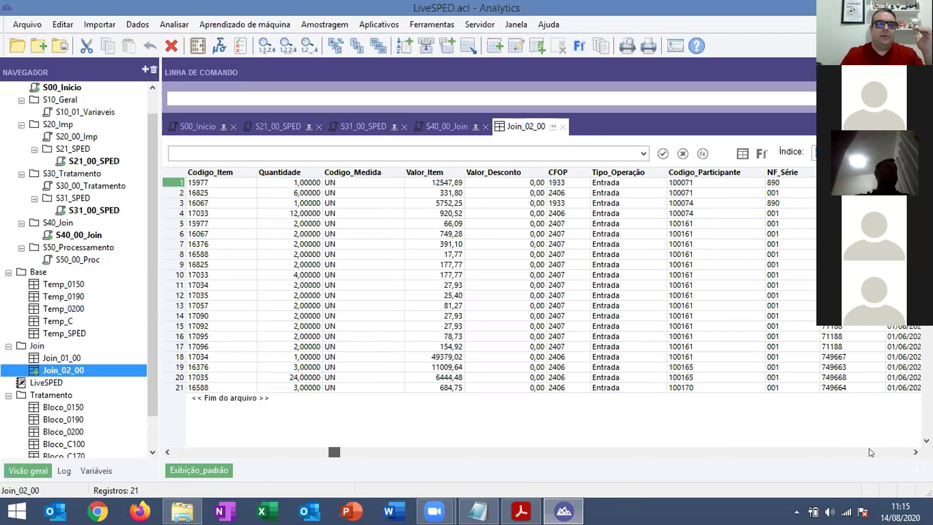
left_click(870, 452)
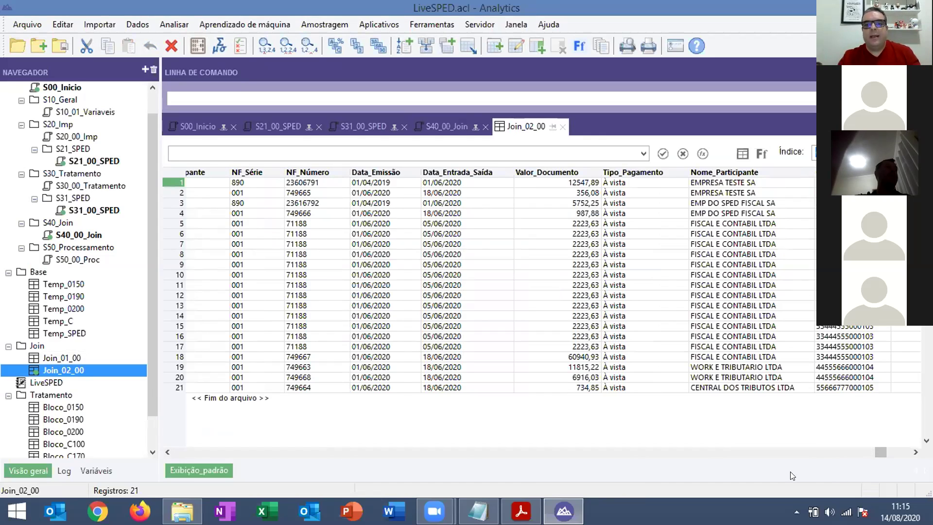
left_click(725, 183)
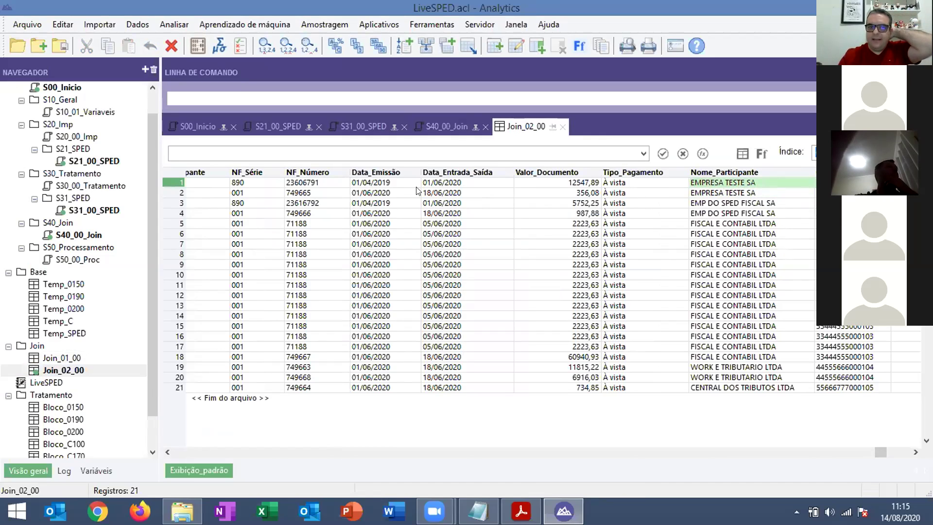
left_click_drag(326, 184, 450, 180)
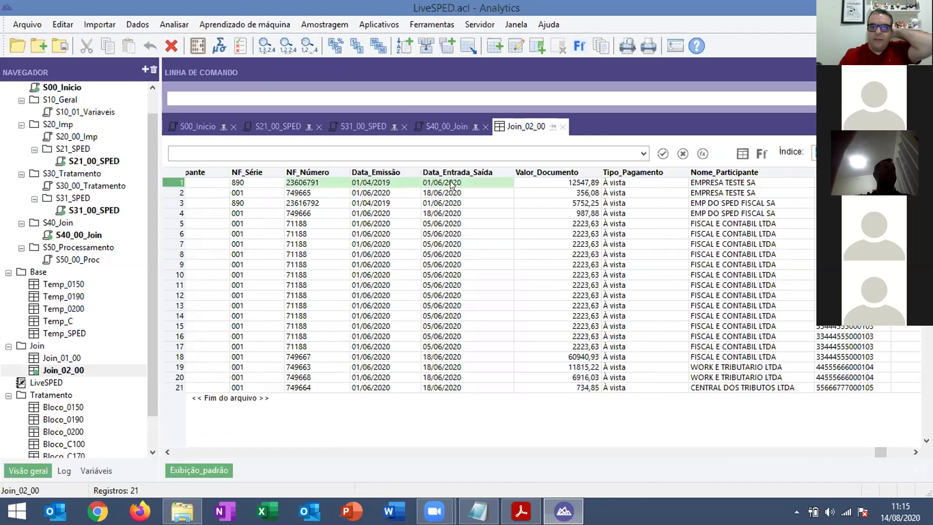
left_click(403, 183)
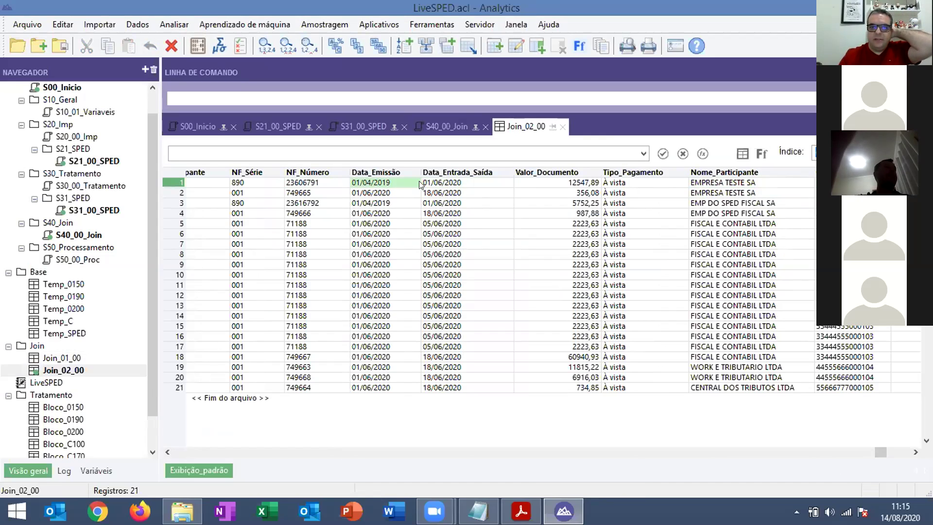
left_click(463, 183)
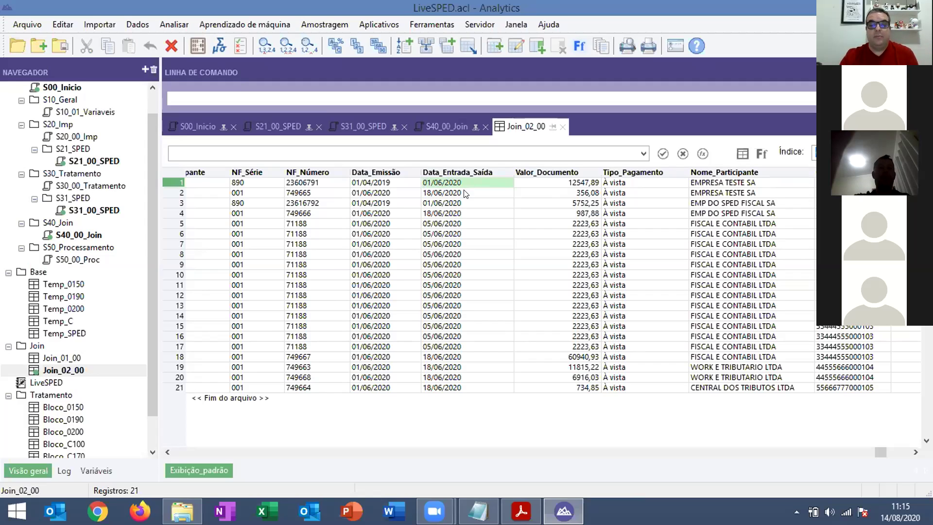
left_click_drag(575, 184, 695, 183)
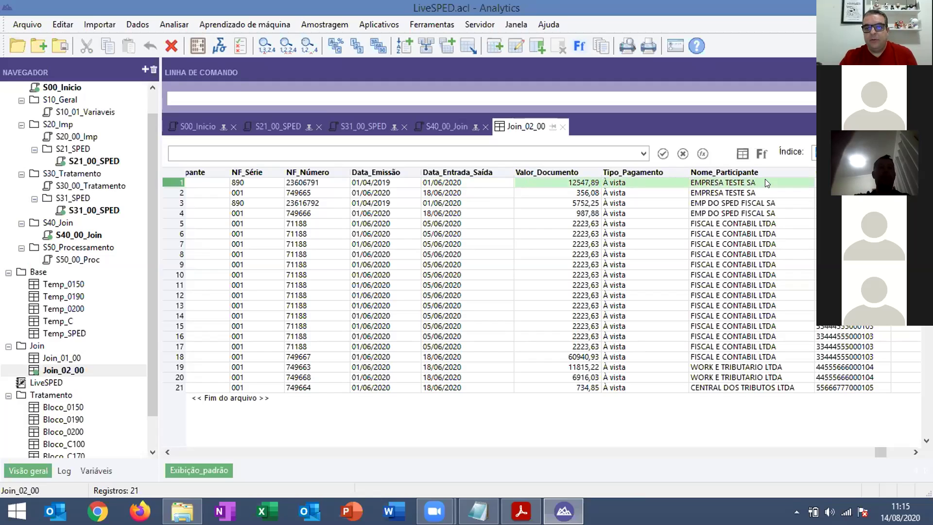
left_click(780, 183)
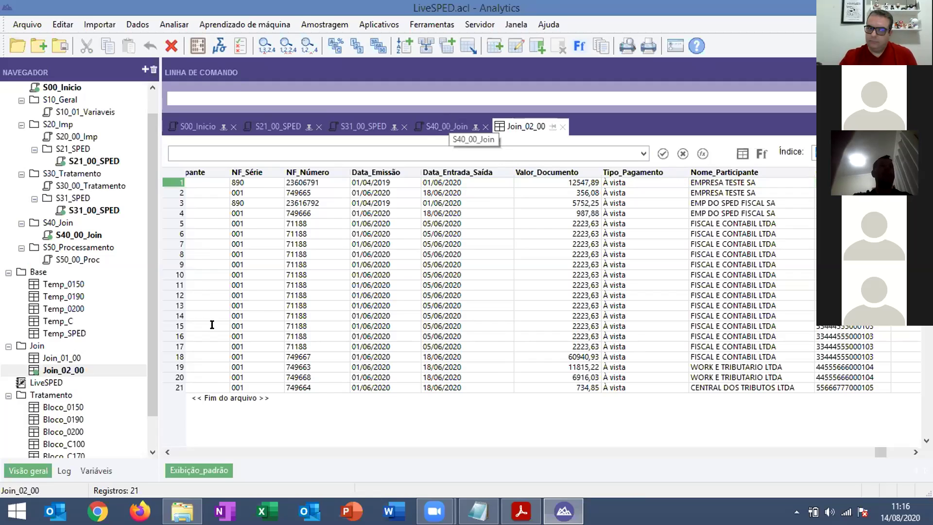
Step: Return to the S40_00_Join script and review the Produtos join's input tables, Join_02_00 and Bloco_0200
left_click(443, 122)
left_click(267, 357)
scroll(266, 292, "down", 4)
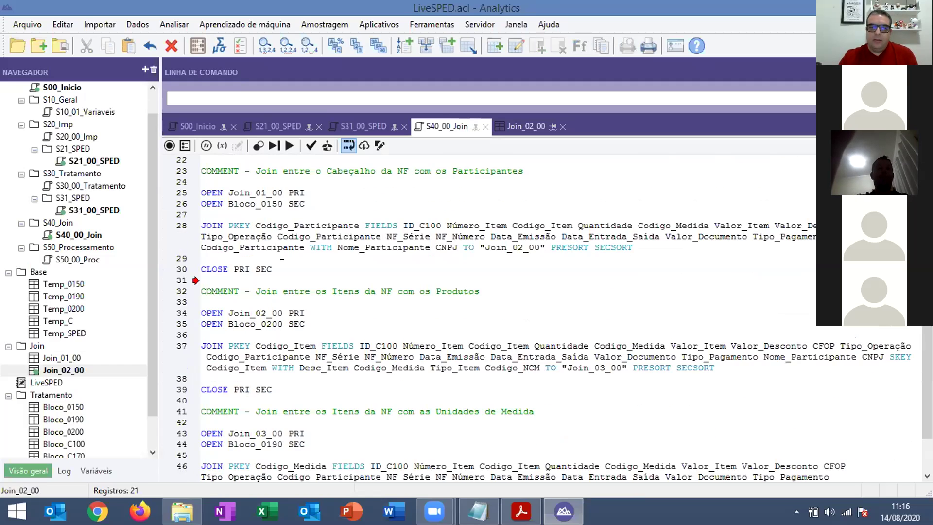
scroll(291, 212, "down", 1)
left_click(290, 209)
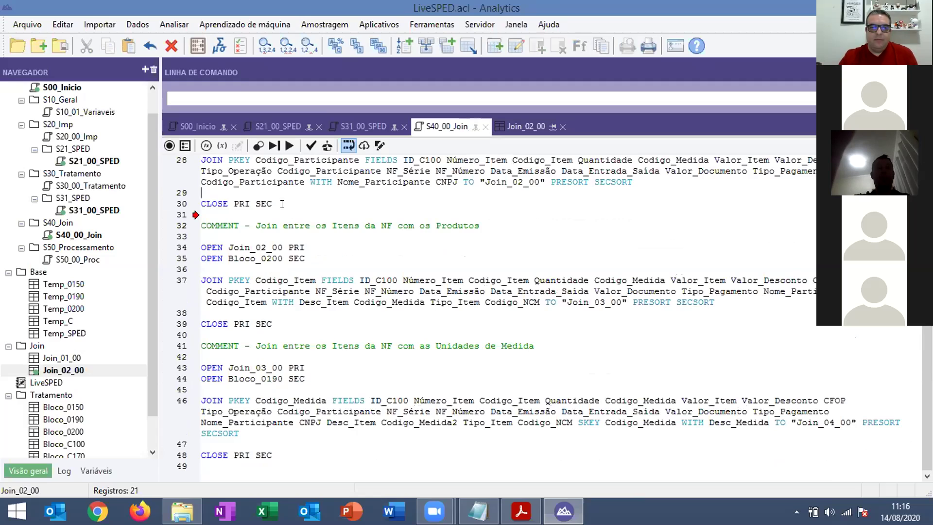
left_click(327, 247)
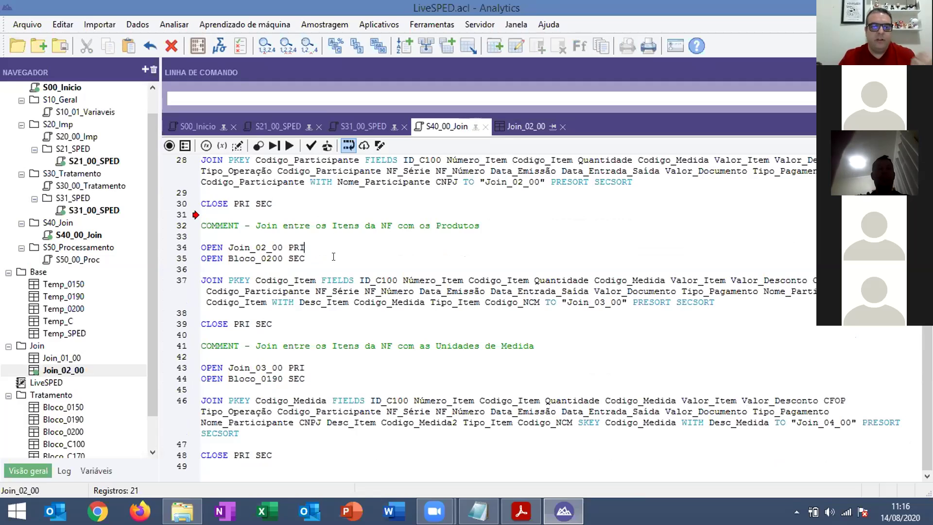
double_click(278, 260)
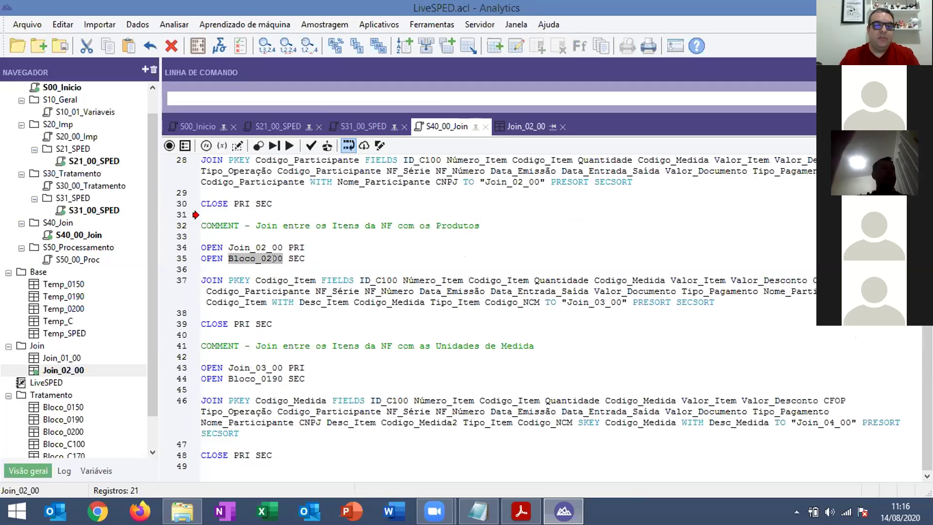
Step: Review the Produtos join's Codigo_Item keys and the Desc_Item, Codigo_Medida, Tipo_Item and Codigo_NCM fields taken from the secondary table
double_click(281, 281)
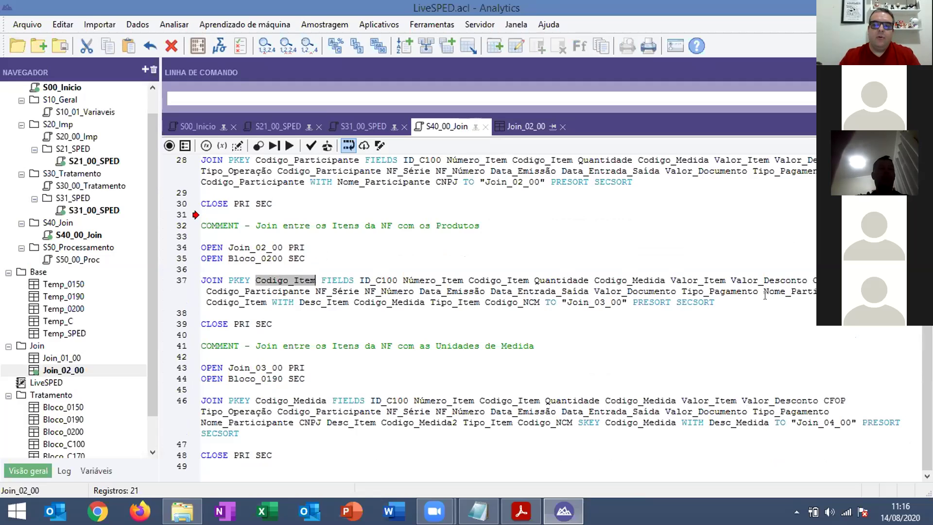
double_click(236, 302)
left_click(201, 302)
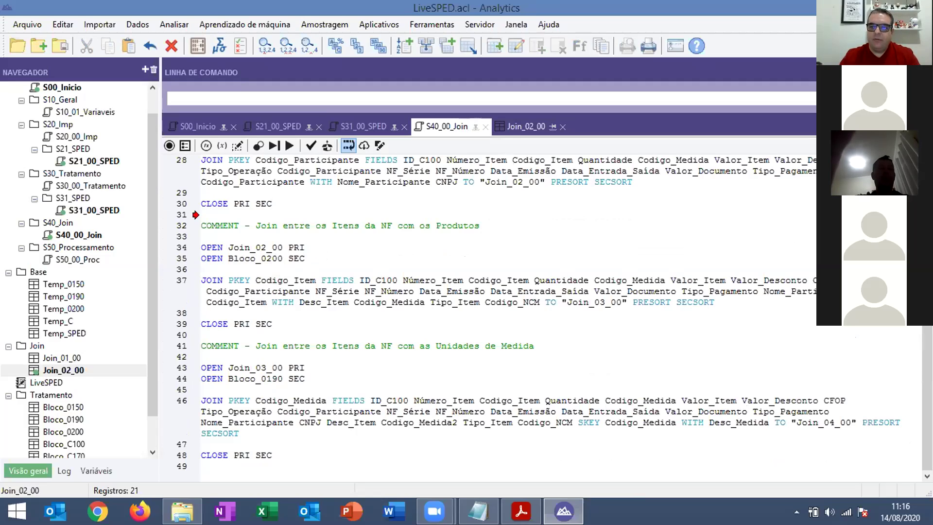
key("shift+End")
key("shift+Home")
double_click(246, 302)
left_click_drag(303, 302, 544, 301)
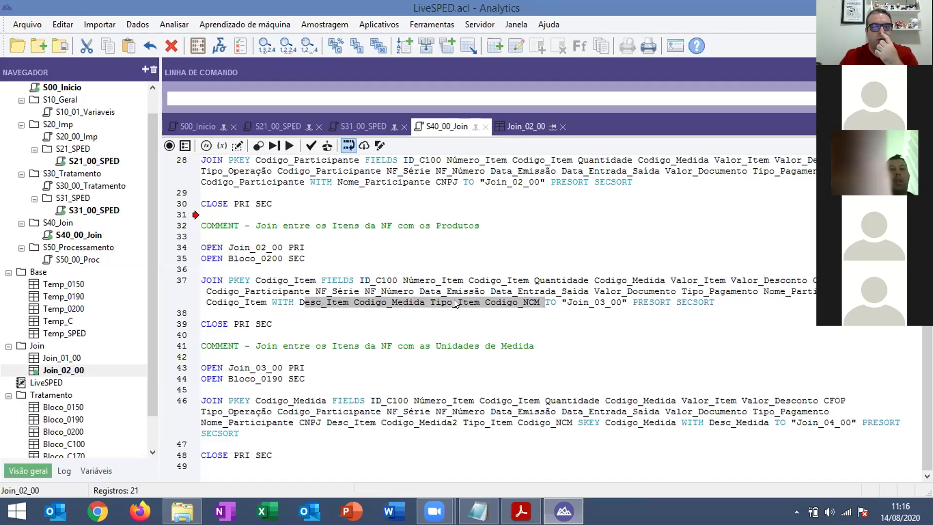
left_click(527, 302)
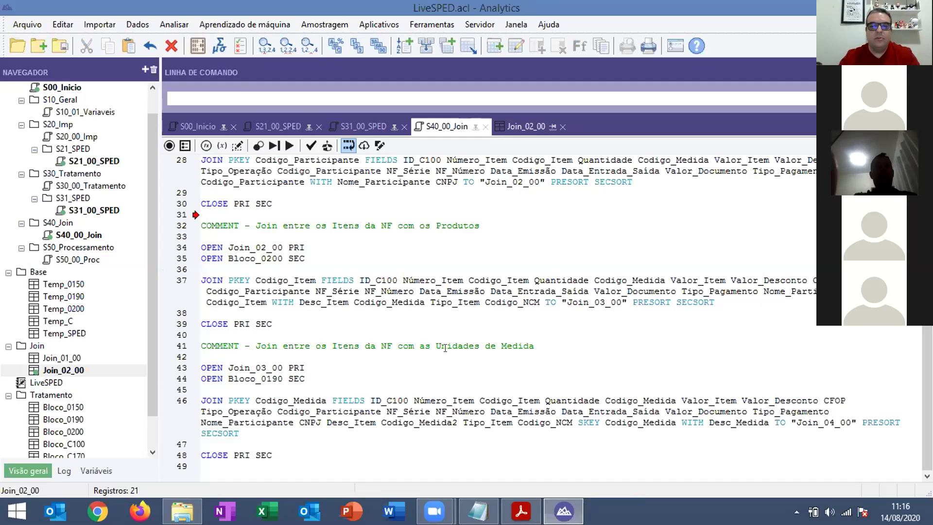
Step: Insert a PAUSE command after the third join's CLOSE PRI SEC, above the Unidades de Medida join comment
left_click(293, 323)
key("Return")
key("Return")
type("PAUSE")
Step: Run S40_00_Join from the end of the Participantes join through the Produtos join and dismiss the pause dialog
left_click(250, 192)
right_click(249, 186)
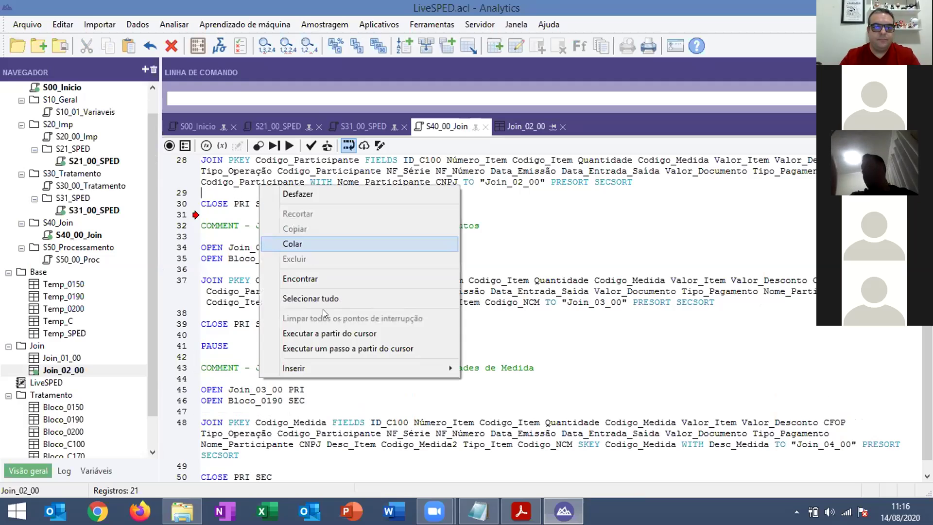
left_click(383, 333)
left_click(538, 303)
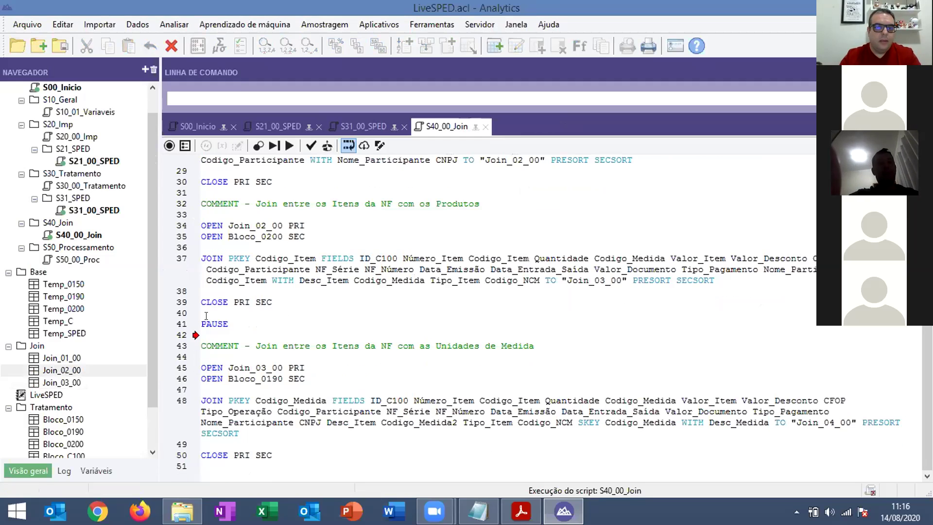
Step: Delete the PAUSE command after the third join and open the Join_03_00 table
key("BackSpace")
key("BackSpace")
key("BackSpace")
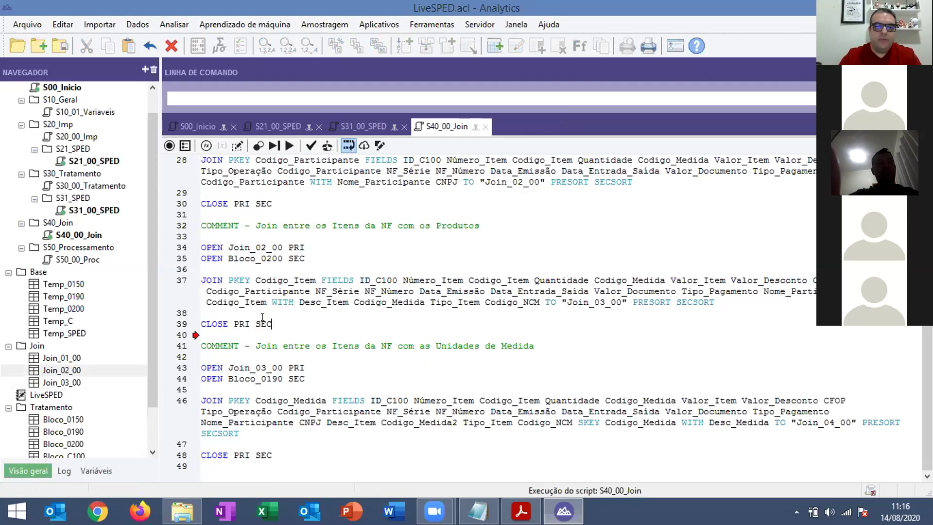
double_click(54, 383)
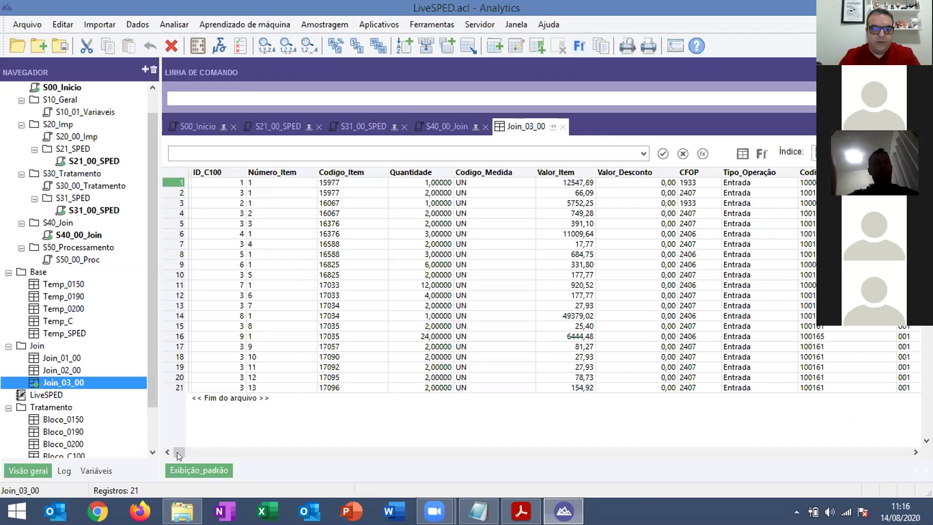
Step: Examine the participant, item description, unit, item type and NCM columns in Join_03_00, then close the table
left_click(515, 453)
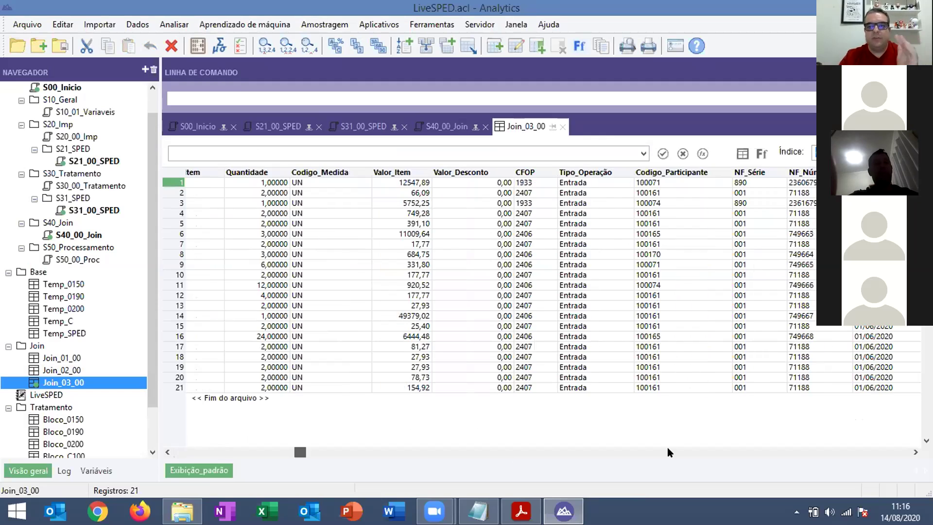
left_click(724, 451)
left_click(787, 452)
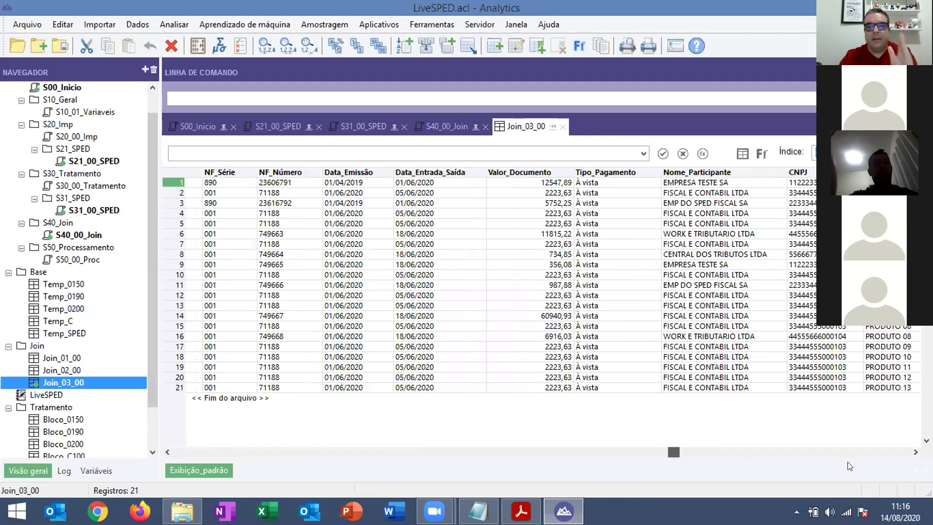
left_click(907, 452)
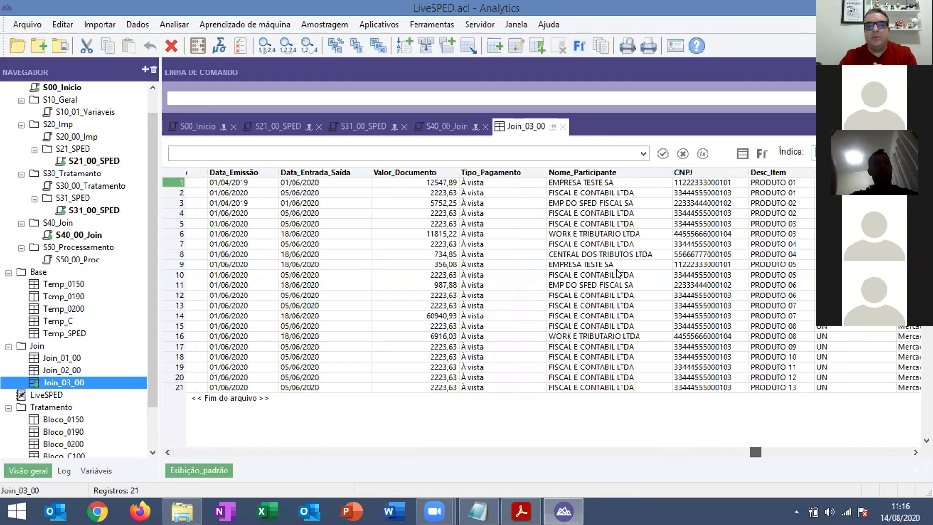
scroll(585, 204, "right", 3)
left_click(580, 185)
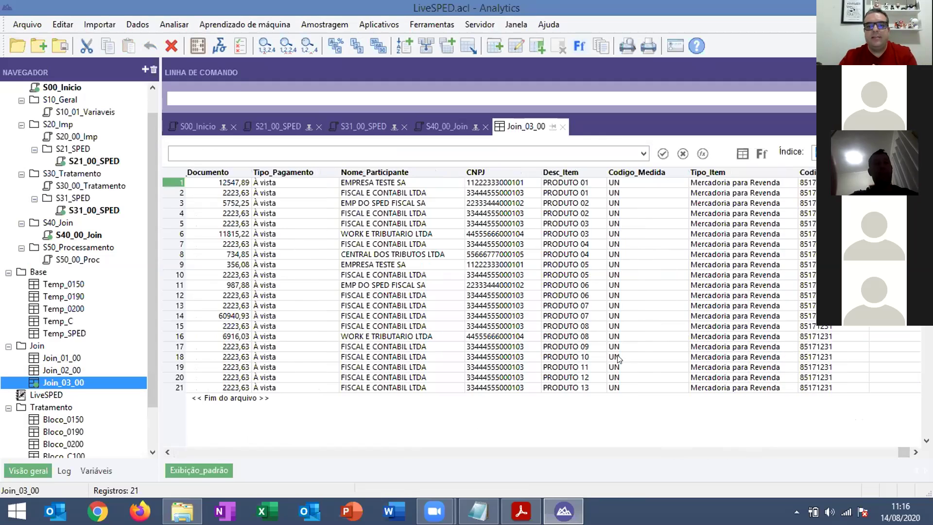
left_click(769, 367)
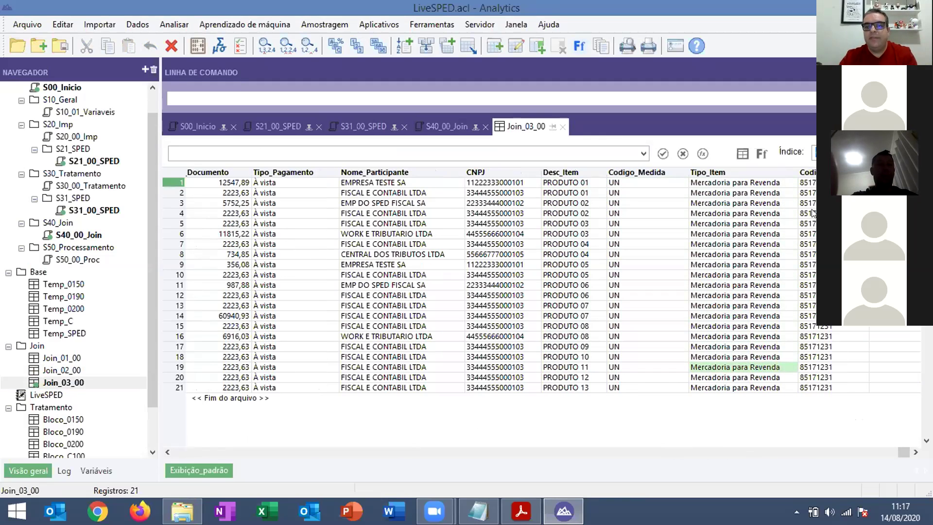
left_click(563, 127)
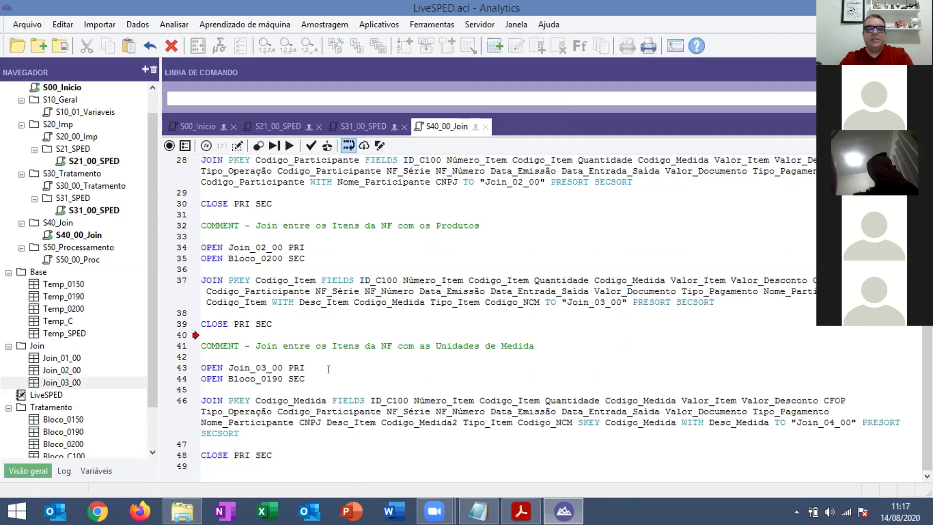
Step: Switch to SPED_2020_06.txt in Notepad and remove the blank lines above and below the 13-item C100 invoice block
left_click(277, 324)
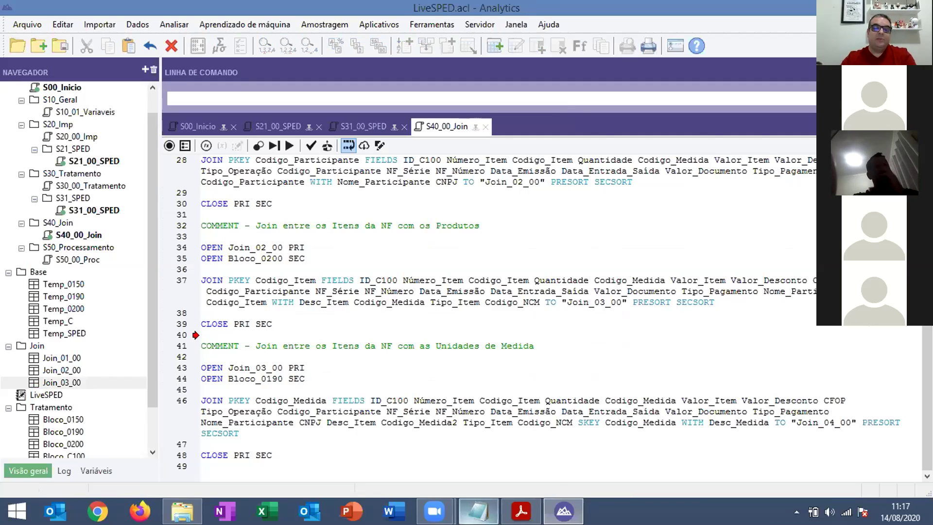
mouse_move(478, 511)
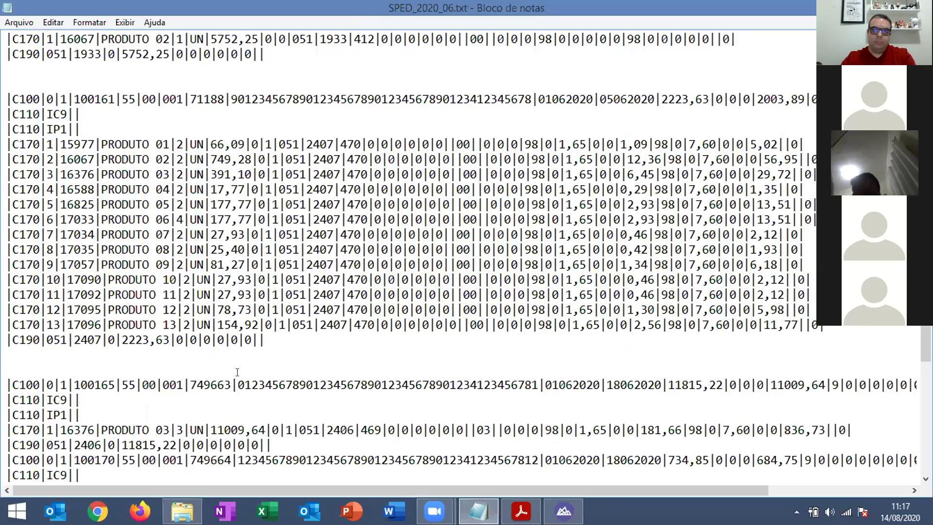
left_click(478, 442)
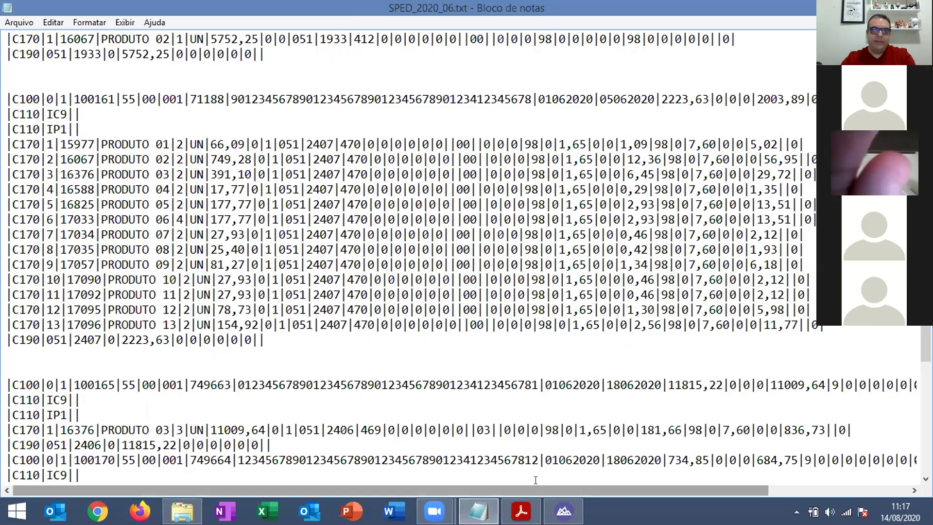
left_click(229, 83)
key("BackSpace")
key("BackSpace")
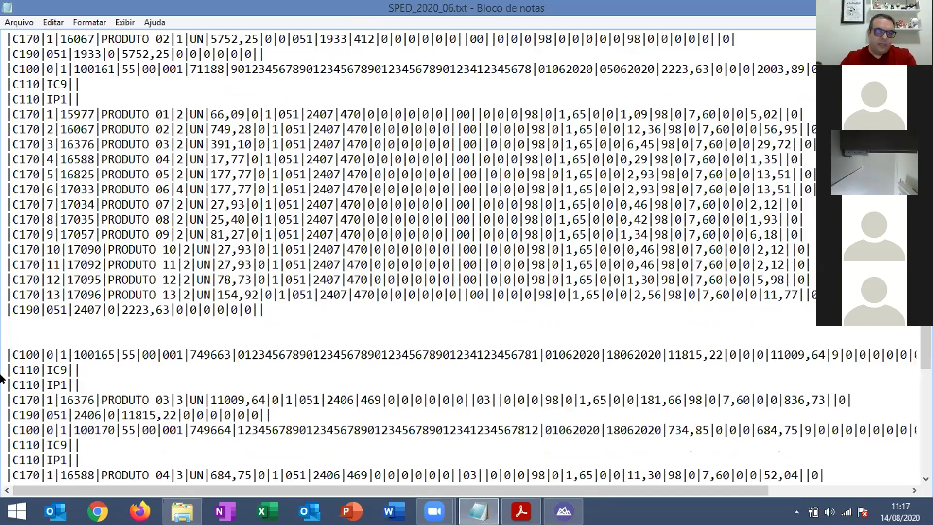
left_click(20, 338)
key("BackSpace")
key("BackSpace")
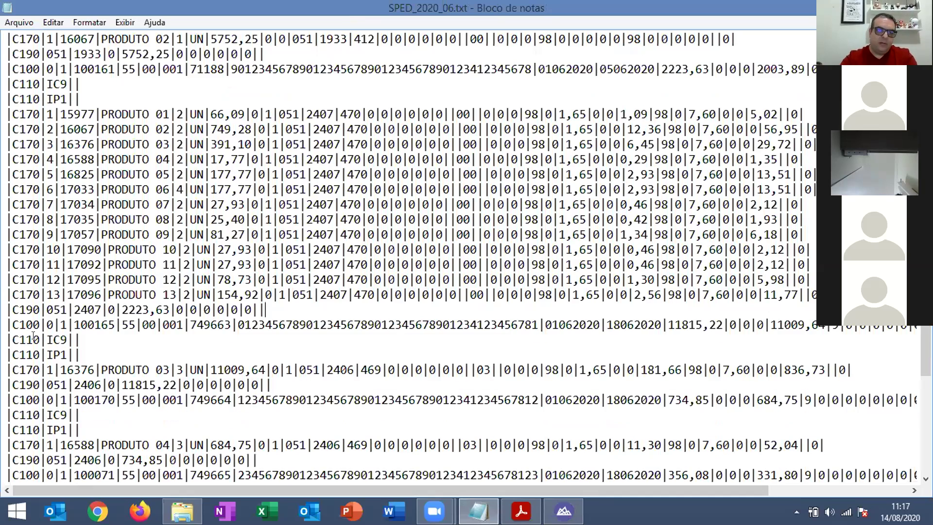
Step: Switch back to Analytics, run S40_00_Join from the end of the Produtos join through the Unidades de Medida join, and open Join_04_00
left_click(563, 511)
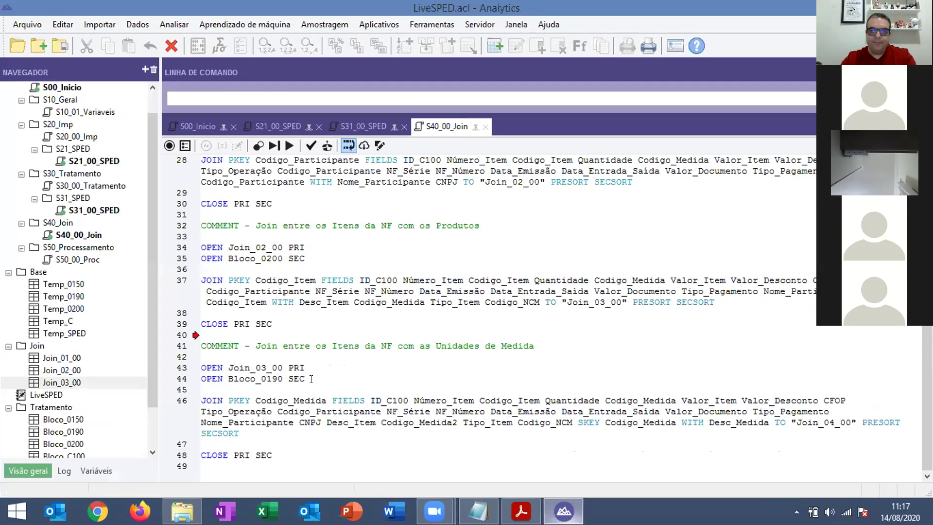
left_click(229, 312)
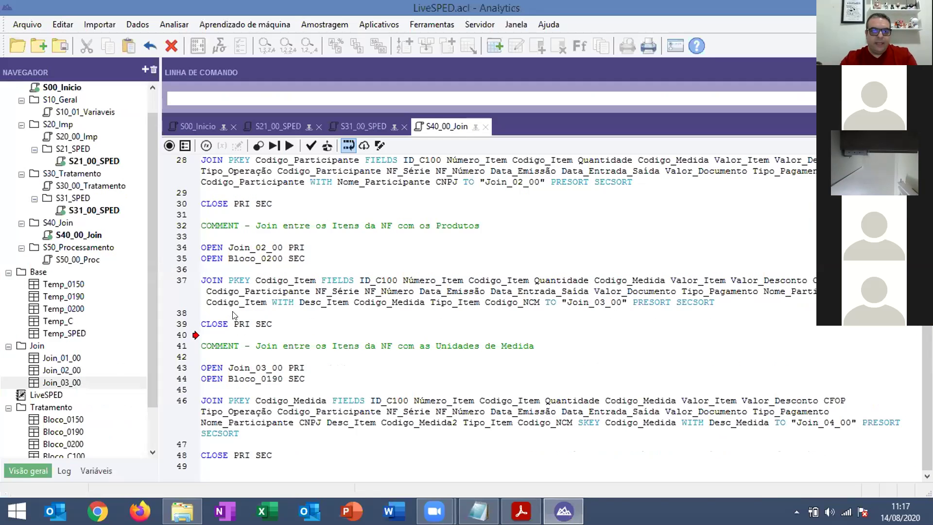
right_click(233, 314)
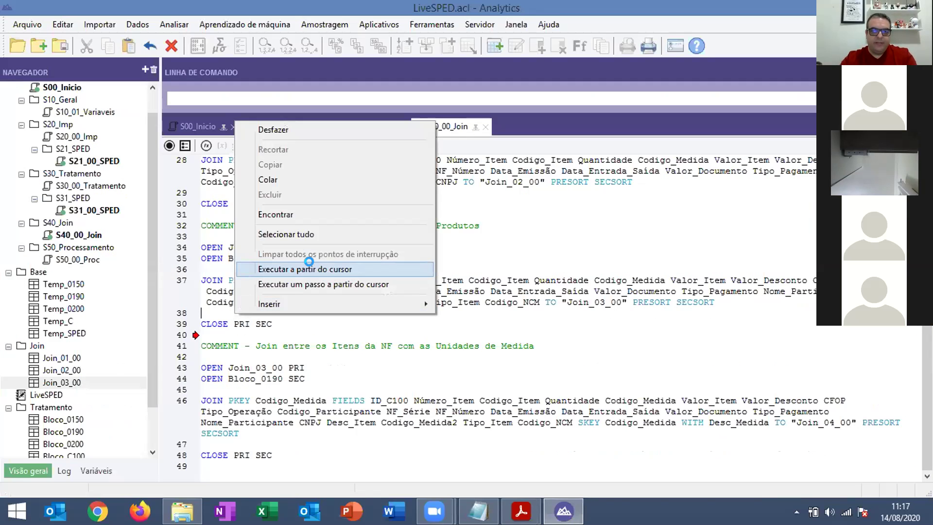
left_click(313, 268)
left_click(69, 394)
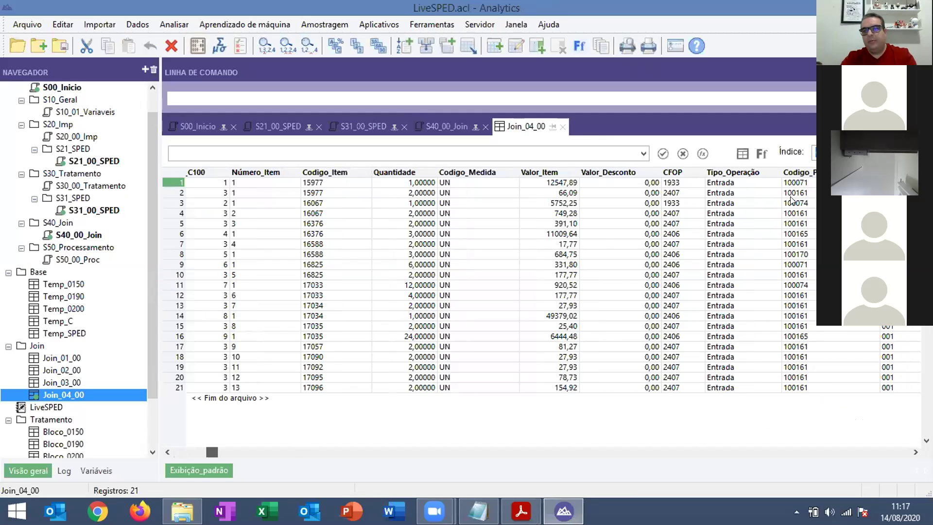
Step: Examine the participant, item, NCM and unit description columns in Join_04_00, then close the table
scroll(791, 199, "right", 10)
scroll(801, 249, "right", 5)
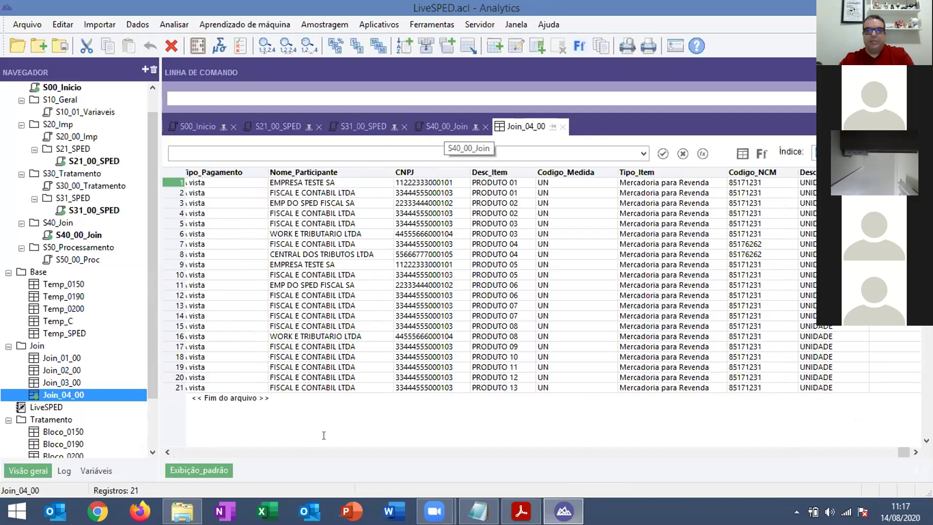
left_click(447, 127)
left_click(541, 126)
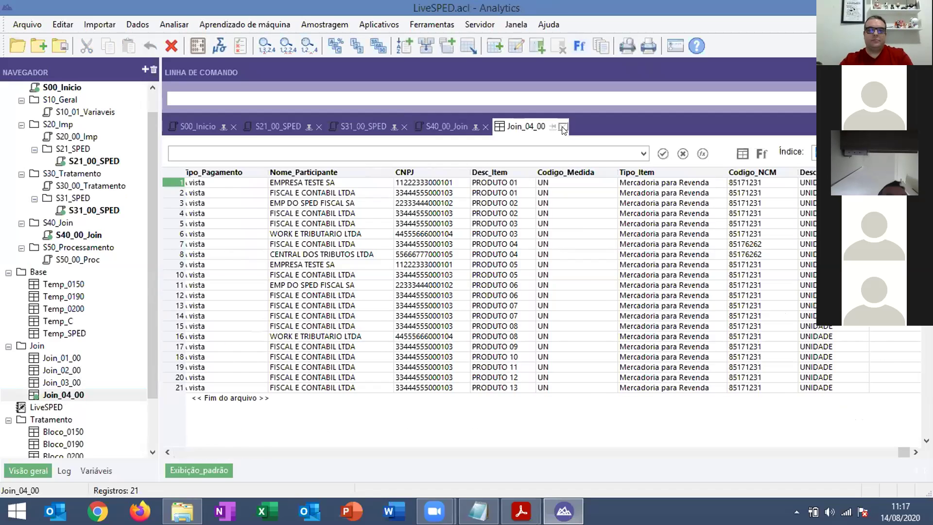
left_click(563, 127)
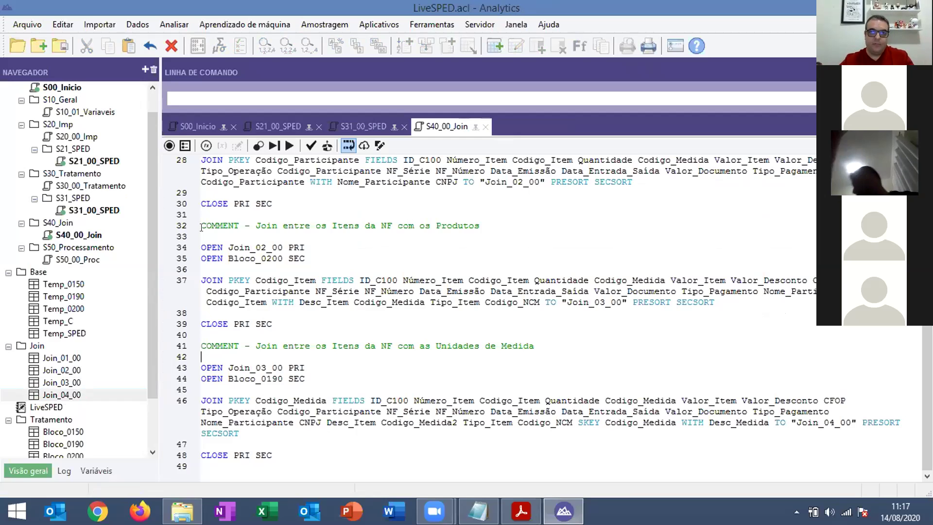
Step: Open the S50_00_Proc script and review the block that sorts Join_04_00 into NF_Completa
double_click(80, 259)
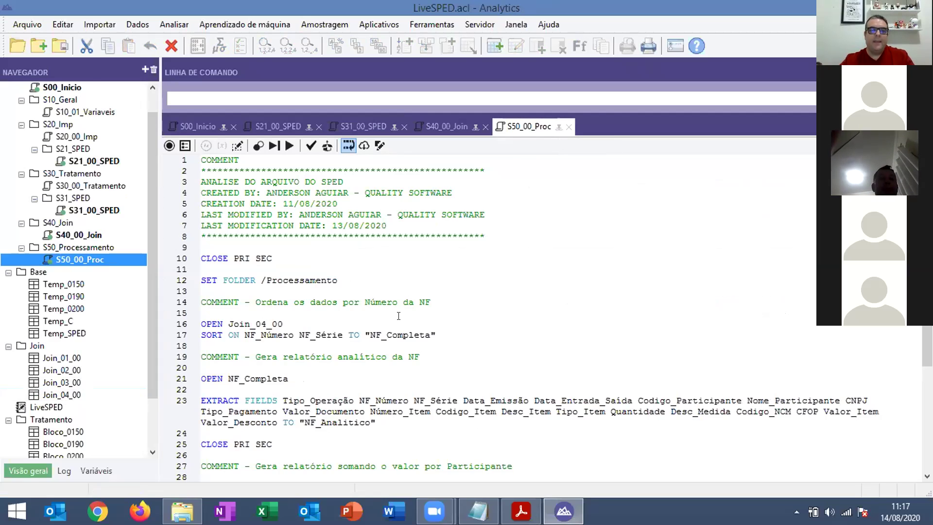
left_click(378, 314)
scroll(379, 301, "down", 2)
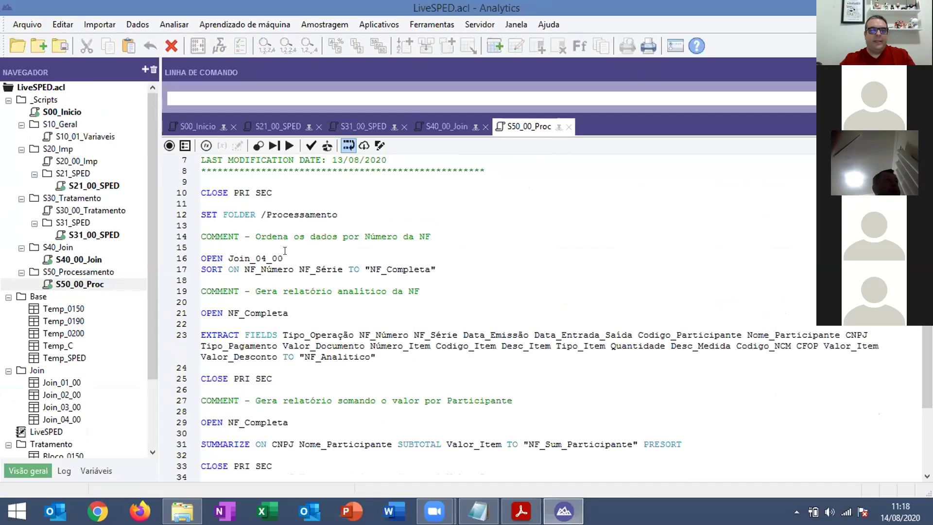
double_click(246, 258)
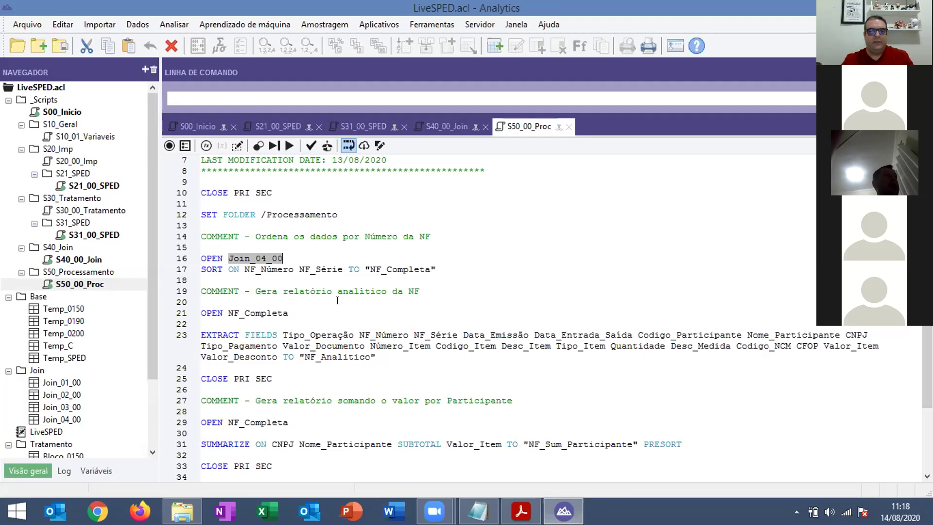
left_click(361, 278)
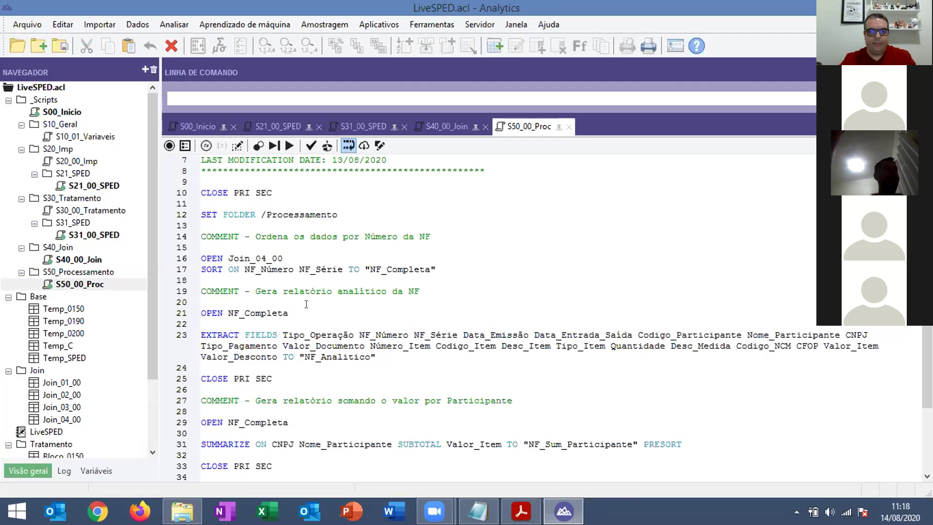
Step: Insert a CLOSE PRI SEC command between the NF_Completa sort and the analytic report comment
left_click(278, 300)
key("Return")
key("Return")
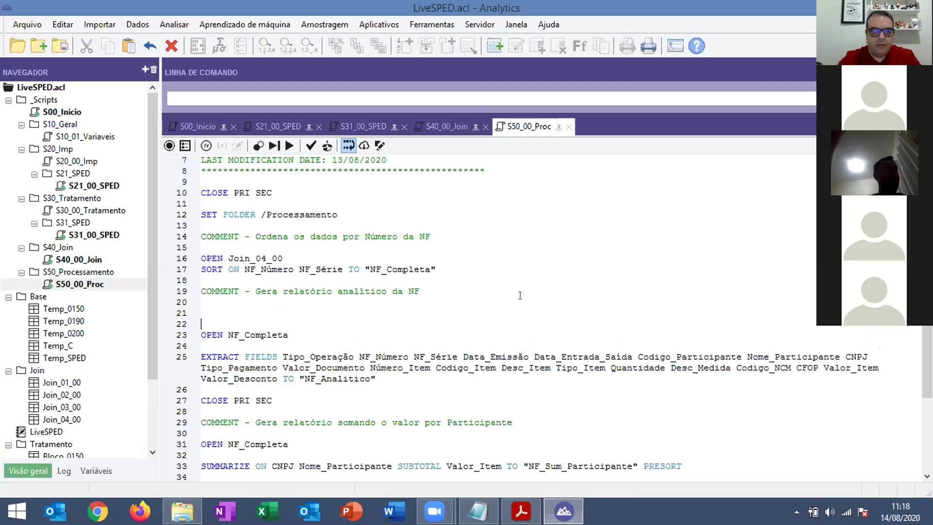
key("BackSpace")
key("BackSpace")
key("Up")
key("Return")
key("Return")
key("Up")
type("CL")
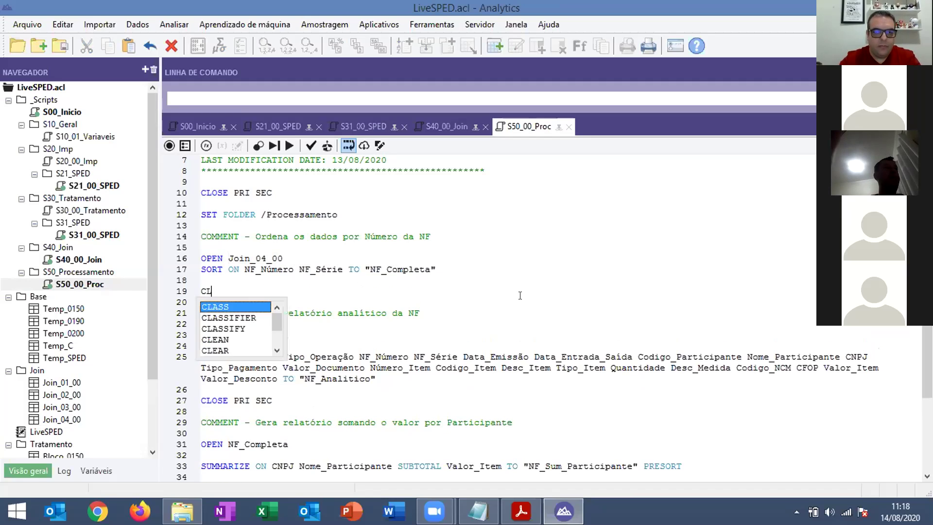
type("OSE PRI SEC")
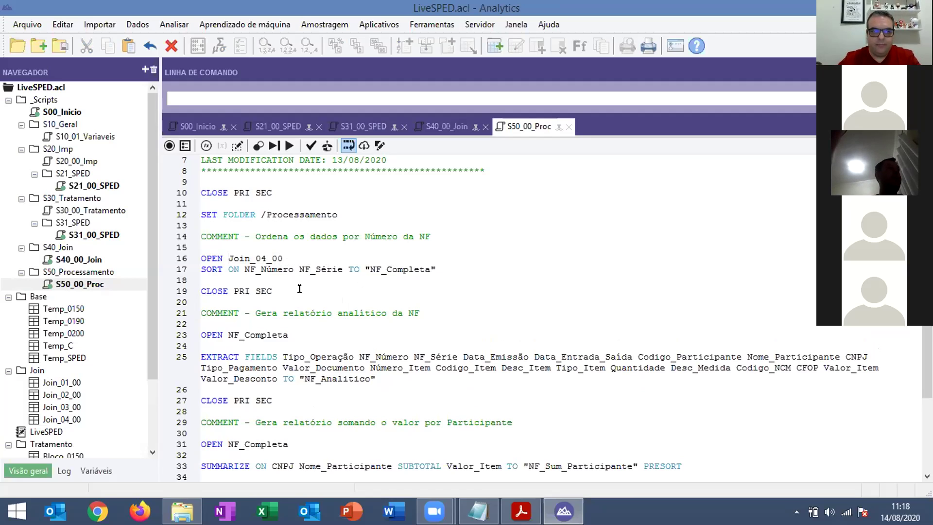
Step: Add a PAUSE command after the new CLOSE PRI SEC and run S50_00_Proc up to it
key("Return")
key("Return")
type("PAUSE")
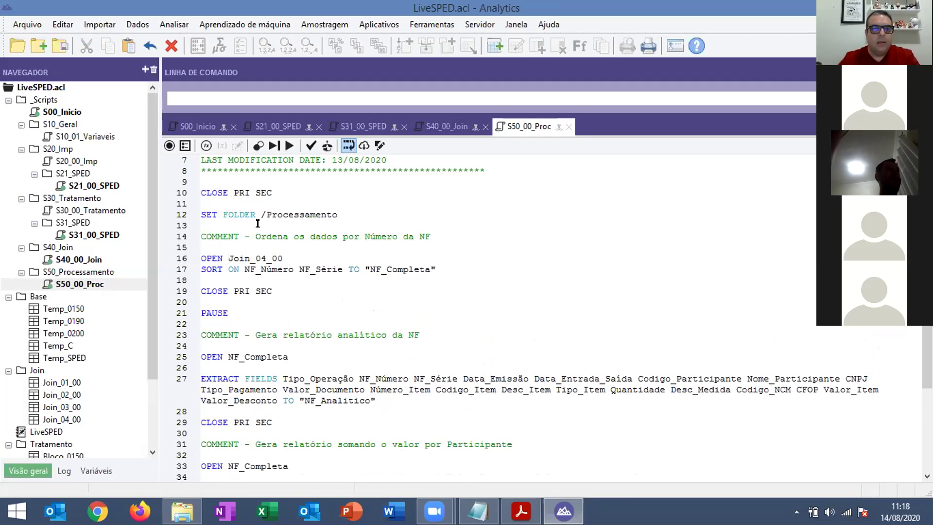
scroll(258, 223, "up", 2)
scroll(291, 214, "down", 1)
scroll(316, 209, "up", 1)
left_click(526, 310)
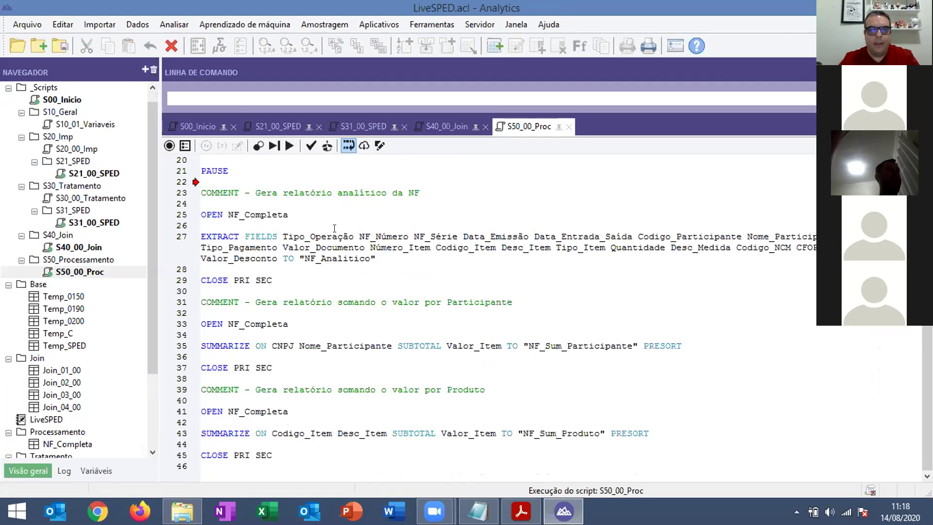
Step: Delete the PAUSE command and its extra blank line from S50_00_Proc, then open the NF_Completa table
left_click(249, 175)
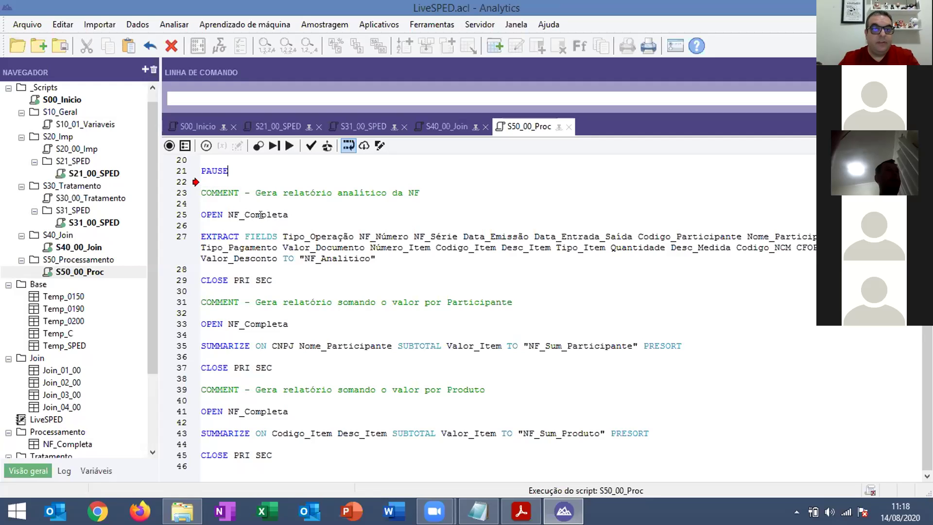
scroll(467, 399, "up", 5)
key("BackSpace")
key("BackSpace")
key("BackSpace")
key("BackSpace")
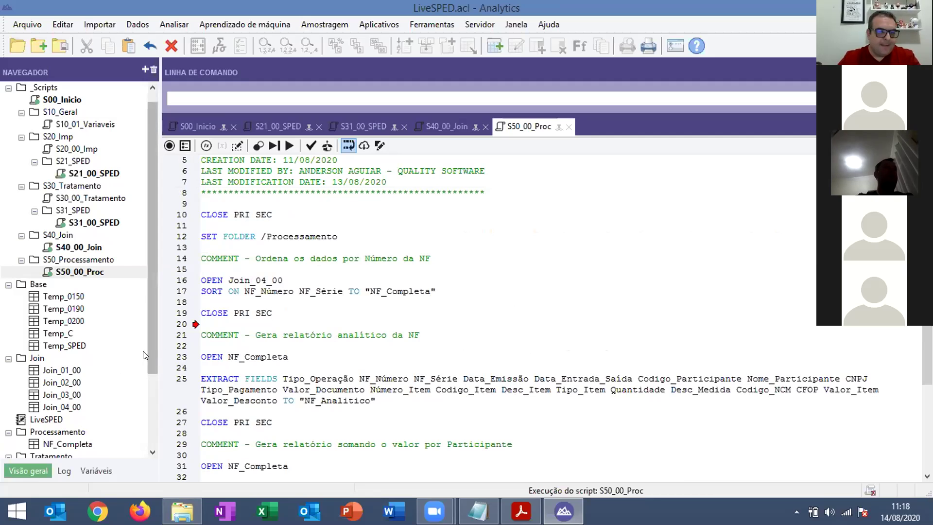
left_click(58, 445)
double_click(57, 445)
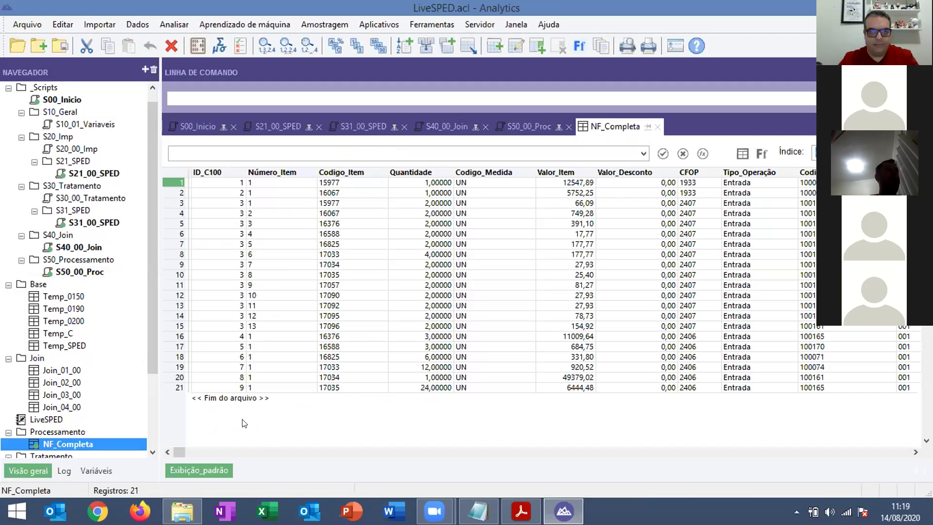
Step: Examine the order of the invoice numbers in the NF_Número column of NF_Completa
left_click_drag(181, 452, 462, 443)
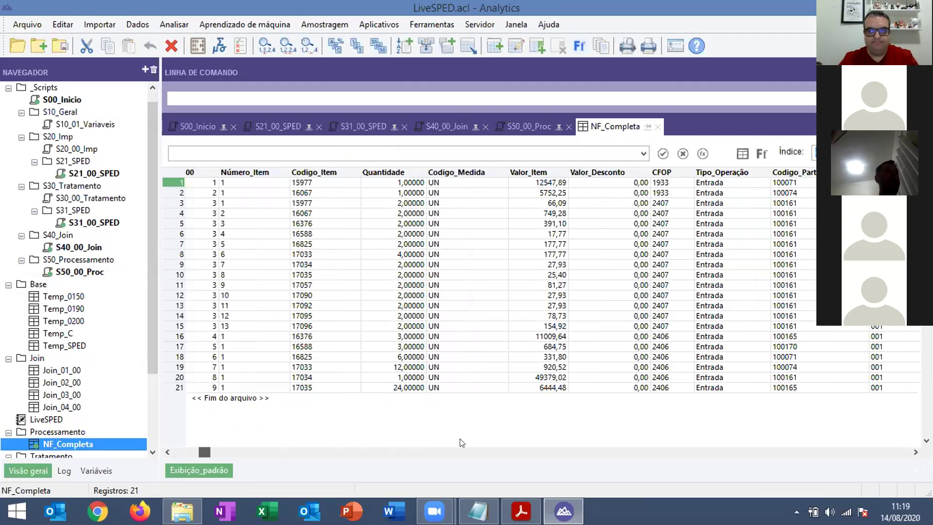
scroll(467, 413, "right", 3)
scroll(528, 181, "right", 5)
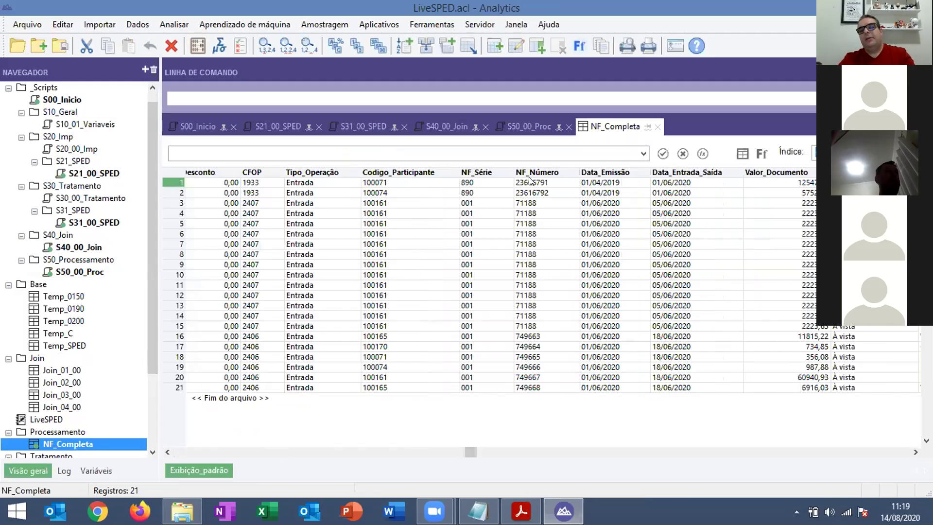
left_click_drag(531, 185, 533, 388)
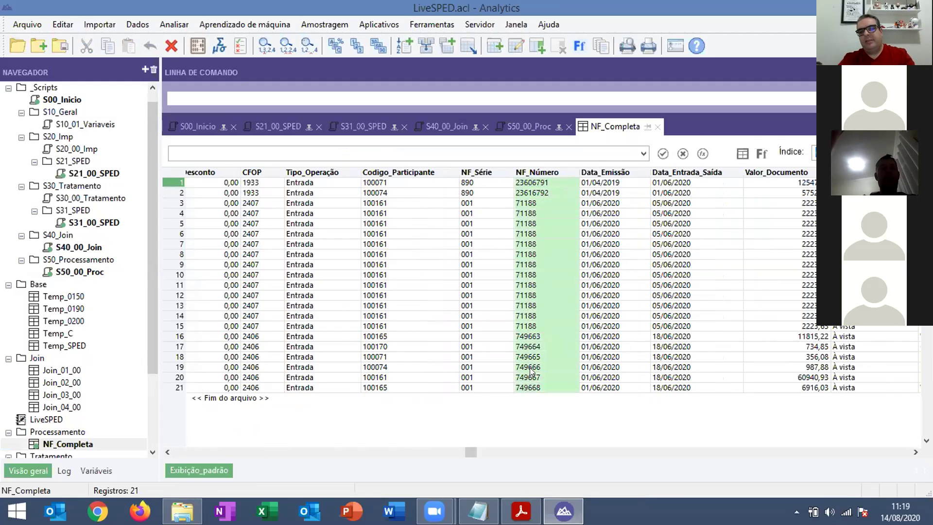
Step: In the SORT command of S50_00_Proc, replace the NF_Número key with VALUE(NF_Número 0)
left_click(519, 124)
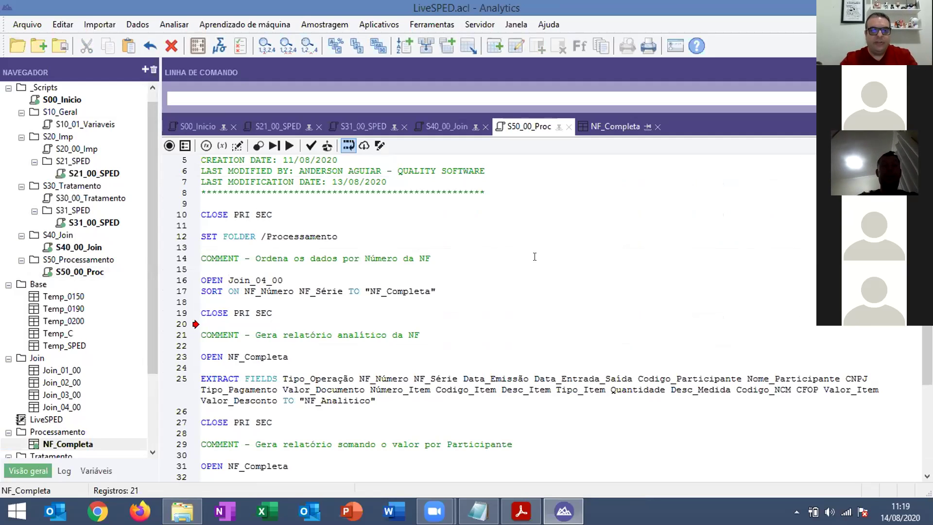
type("VALUE(NF_Número")
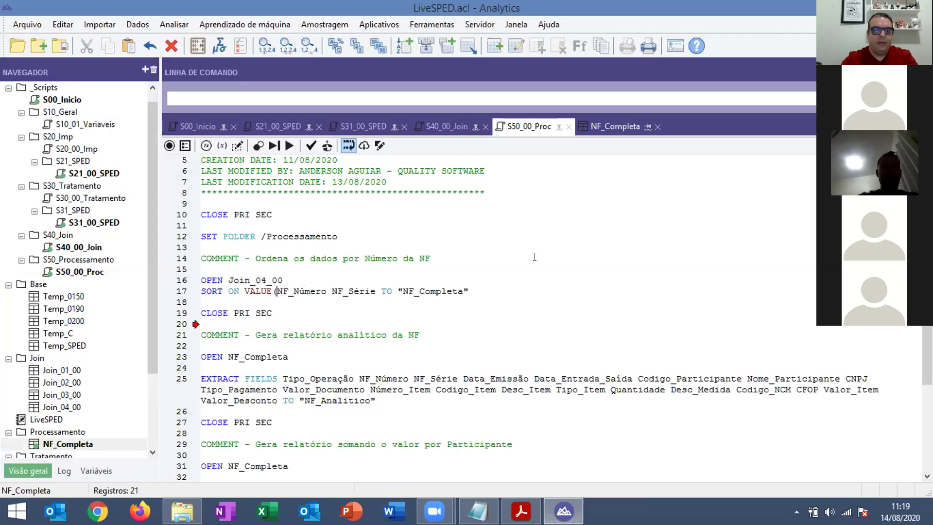
type(" 0)")
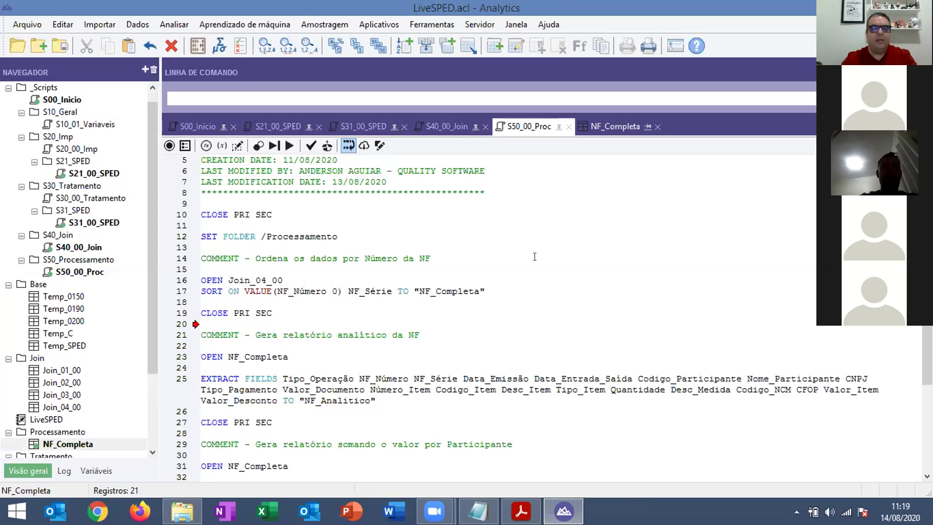
Step: Add a PAUSE command below the CLOSE PRI SEC that follows the sort and rerun S50_00_Proc
left_click(279, 307)
key("Return")
type("PAUSE")
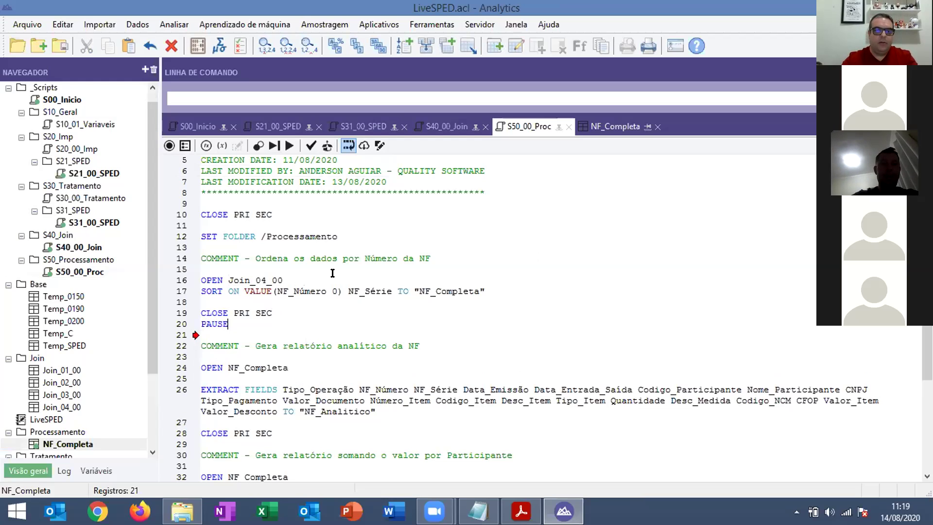
left_click(289, 145)
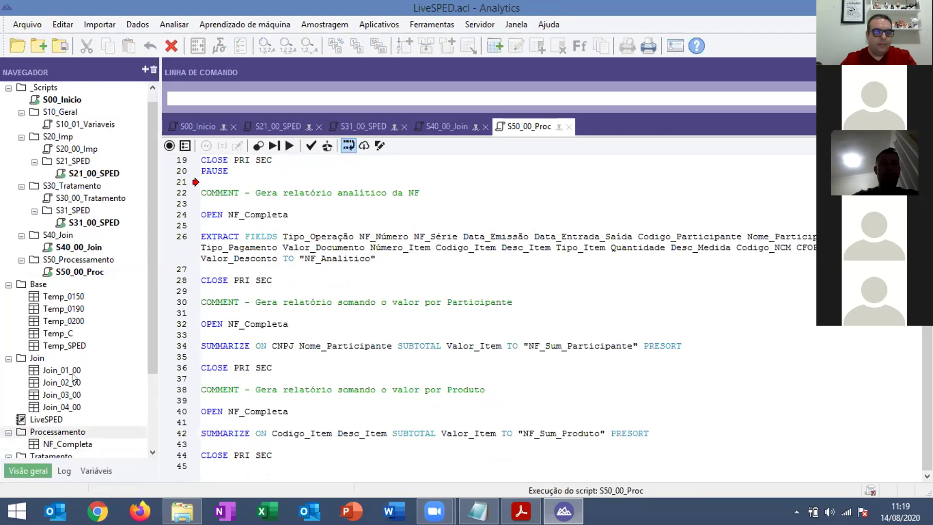
Step: Open the regenerated NF_Completa table and check the order of the NF_Número column
double_click(59, 445)
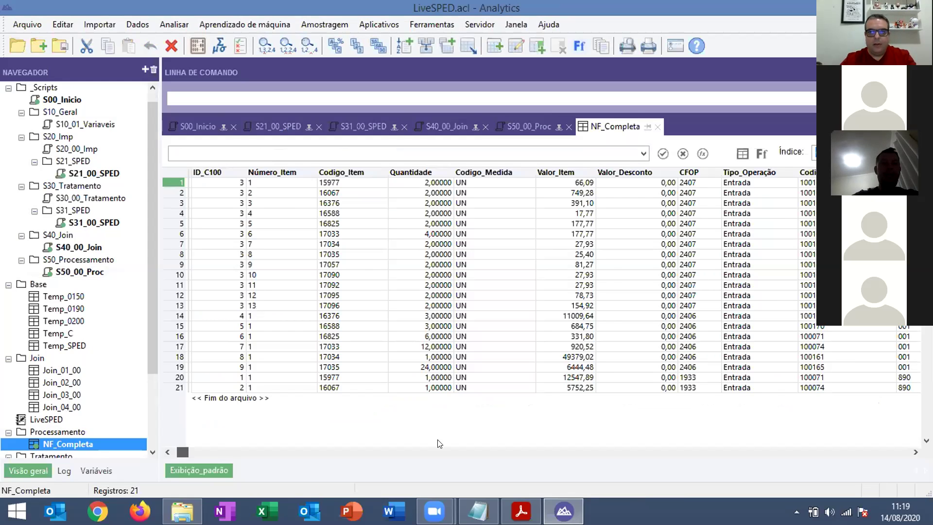
scroll(465, 442, "right", 2)
scroll(549, 316, "right", 6)
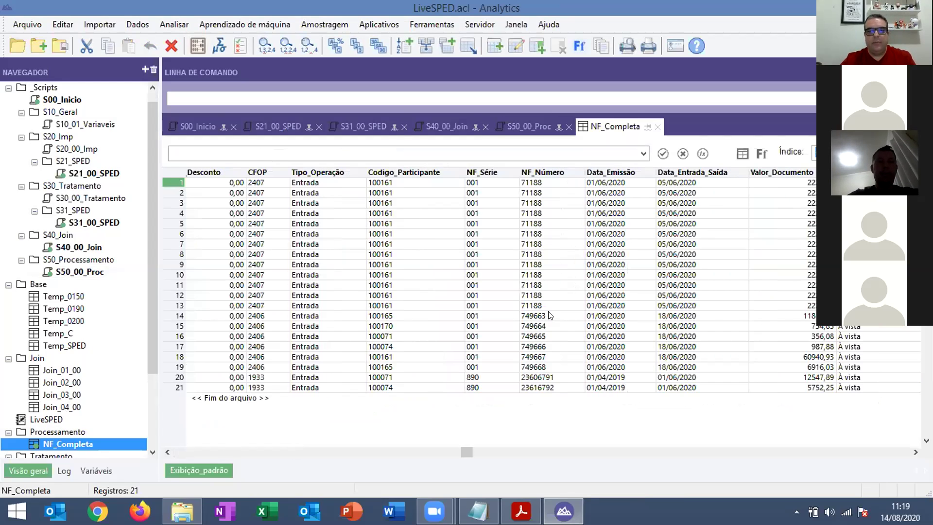
left_click(543, 265)
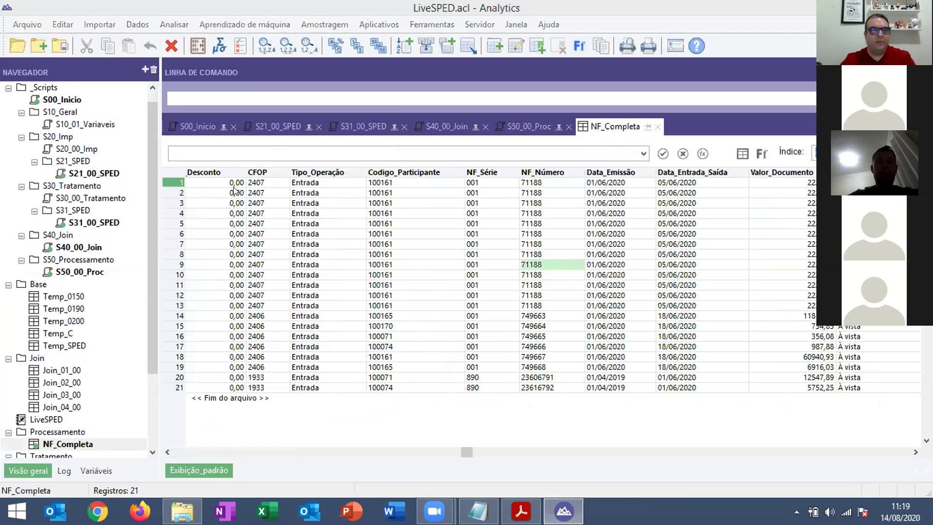
Step: Check the data category of the NF_Número field in the NF_Completa table layout, then close the layout
left_click(198, 46)
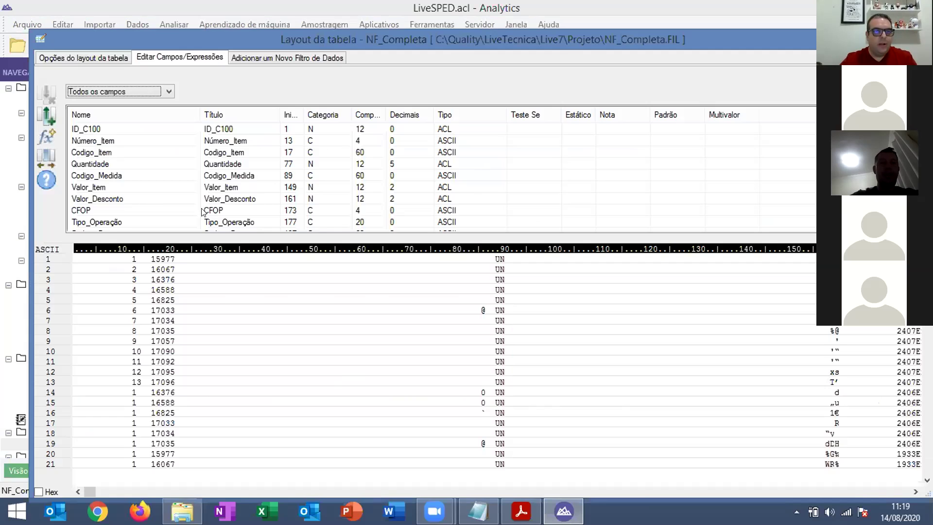
left_click(410, 144)
scroll(134, 216, "down", 3)
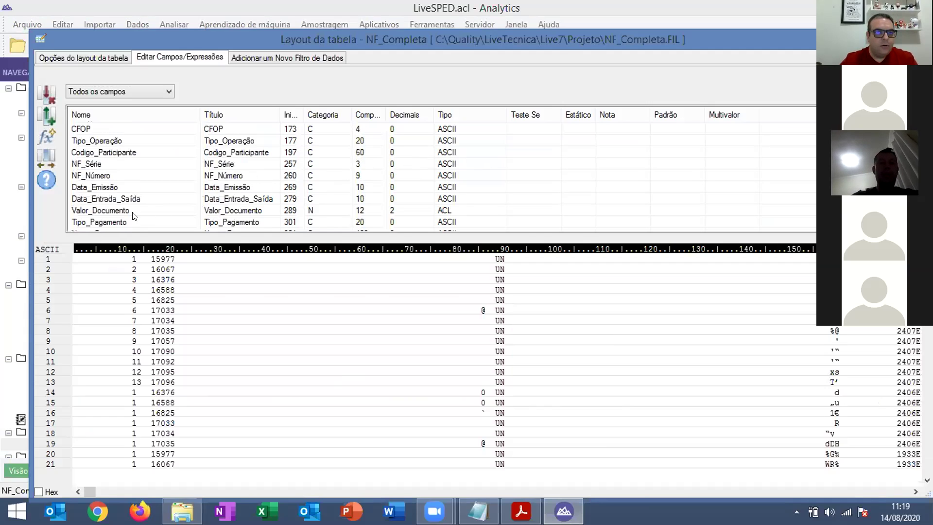
left_click(319, 174)
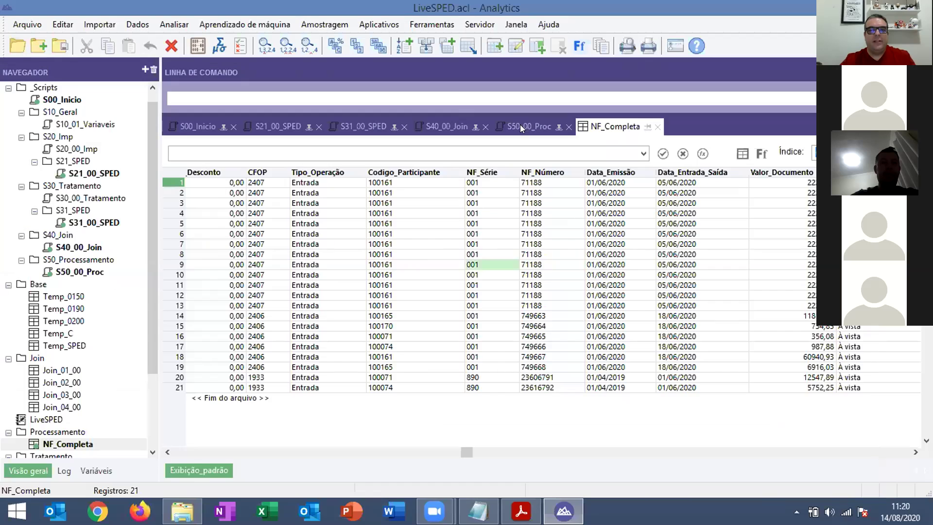
Step: Return to S50_00_Proc, review the VALUE function in the SORT command and delete the PAUSE command
left_click(520, 124)
scroll(334, 213, "up", 4)
left_click_drag(244, 270, 270, 269)
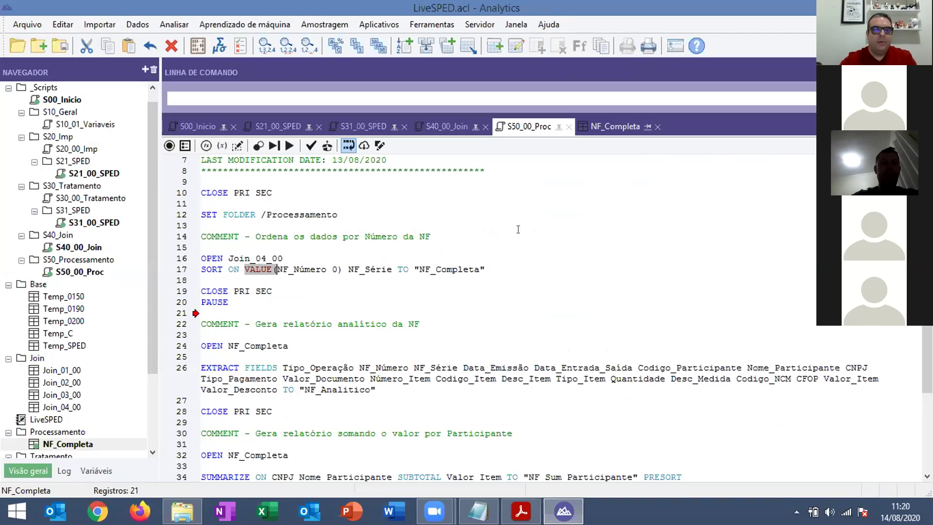
left_click(317, 289)
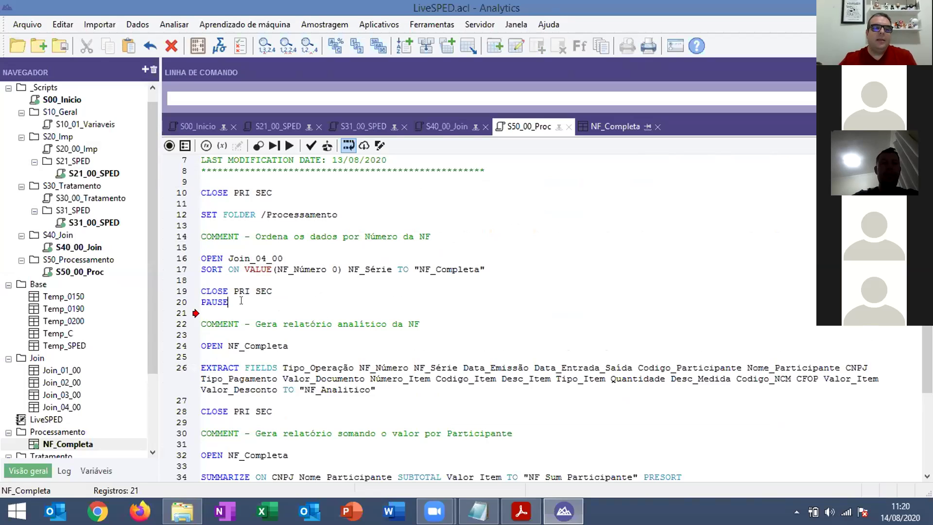
left_click_drag(200, 302, 246, 312)
key("Delete")
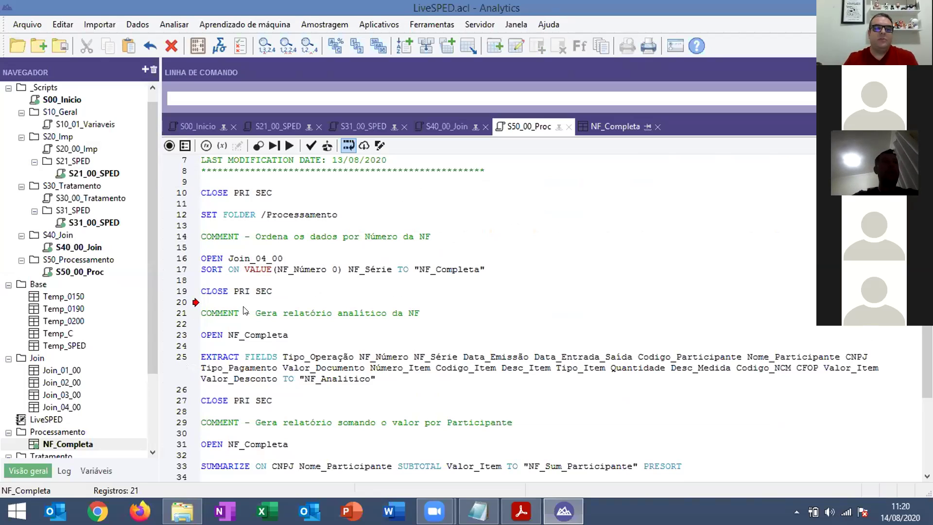
key("Left")
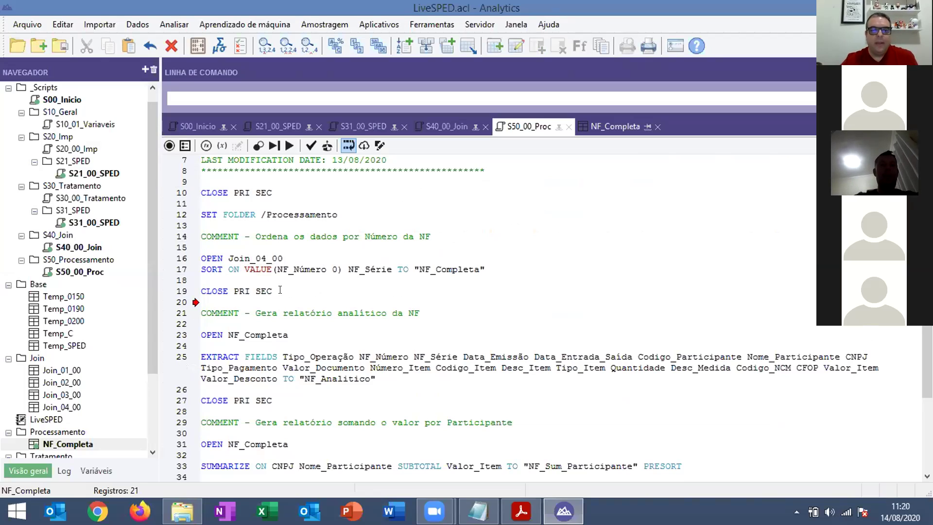
Step: Add a PAUSE command below the CLOSE PRI SEC that follows the EXTRACT and run S50_00_Proc from the blank line after the sort
scroll(294, 315, "down", 2)
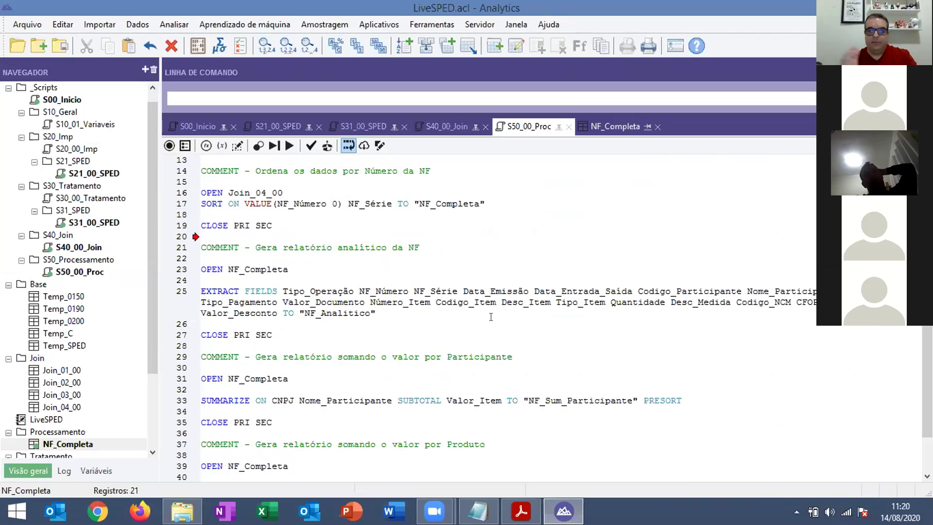
key("Return")
key("Return")
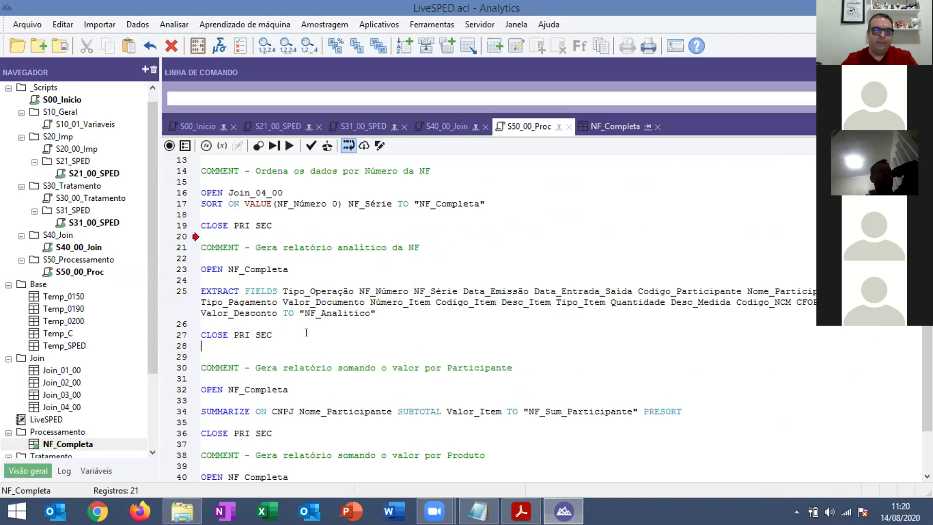
type("PAUSE")
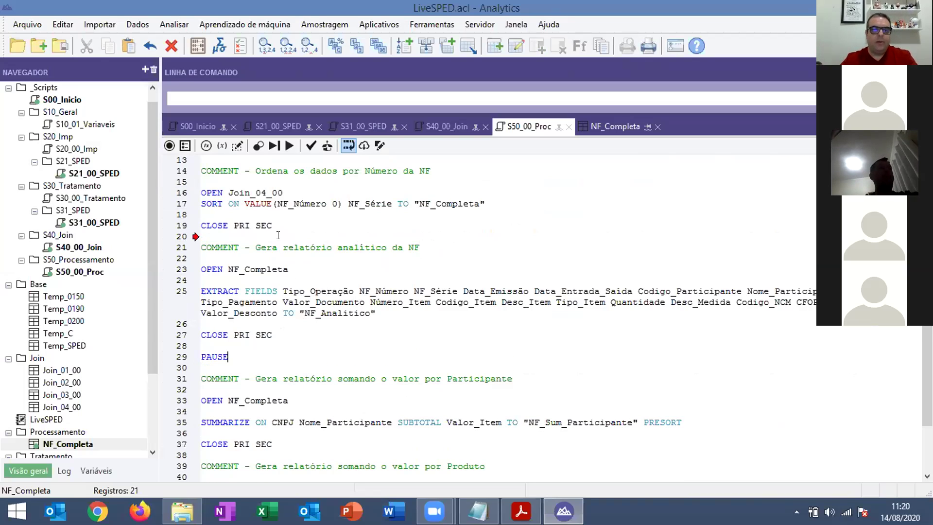
left_click(250, 214)
right_click(251, 216)
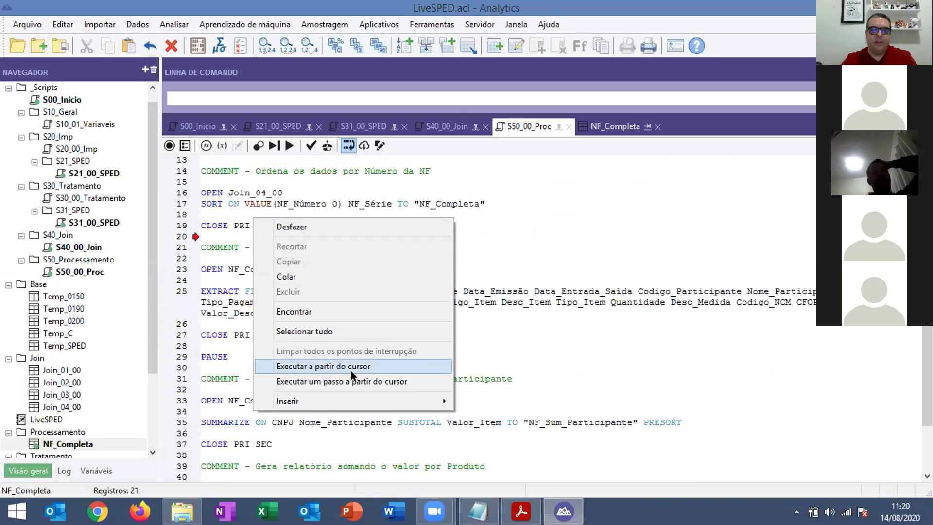
left_click(351, 366)
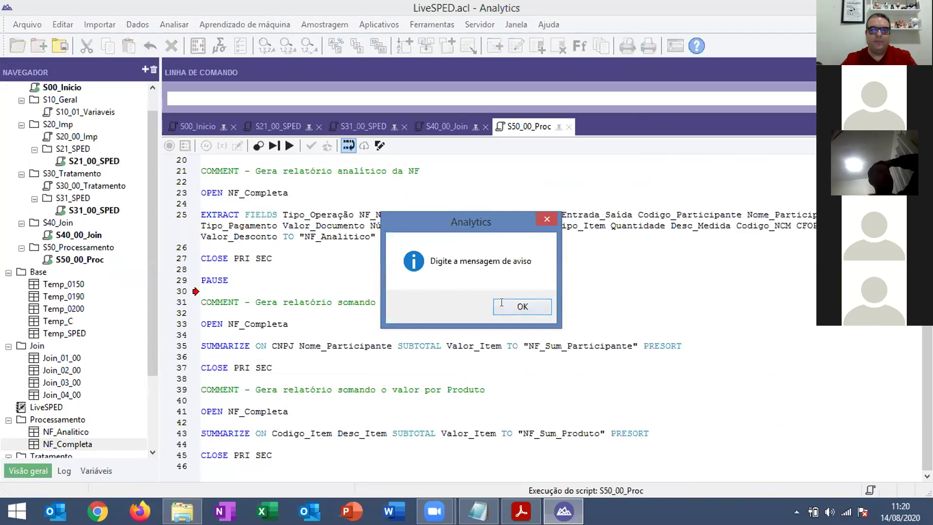
left_click(502, 302)
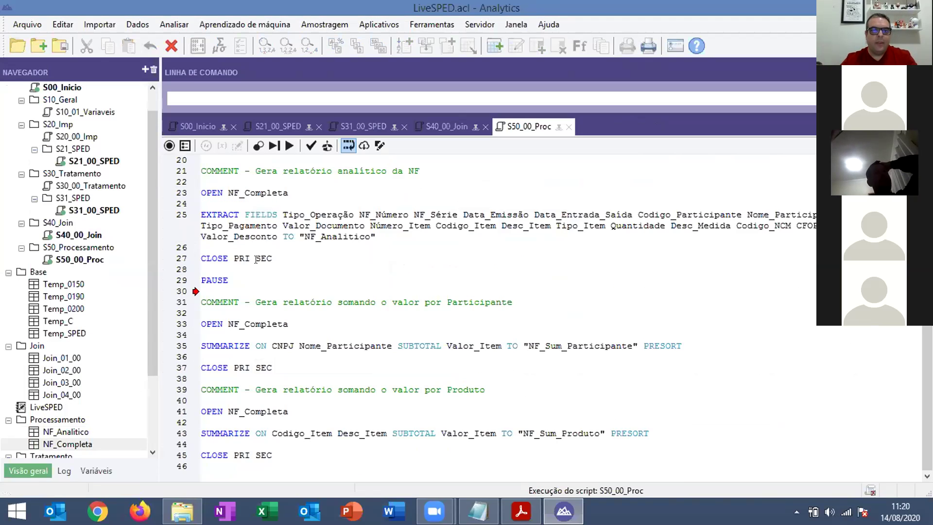
Step: Open the extracted NF_Analitico table and review all its columns from Tipo_Operação through Valor_Item and back
double_click(77, 432)
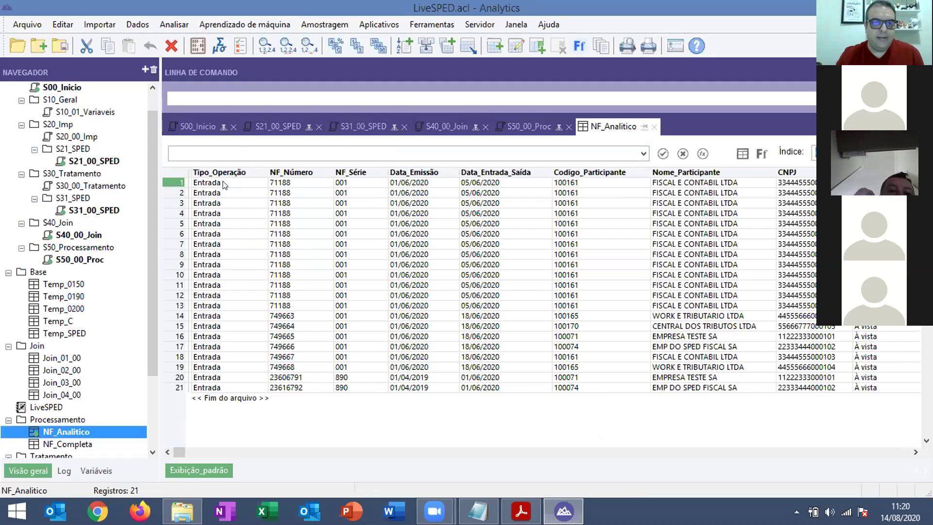
left_click_drag(233, 184, 334, 287)
left_click(400, 306)
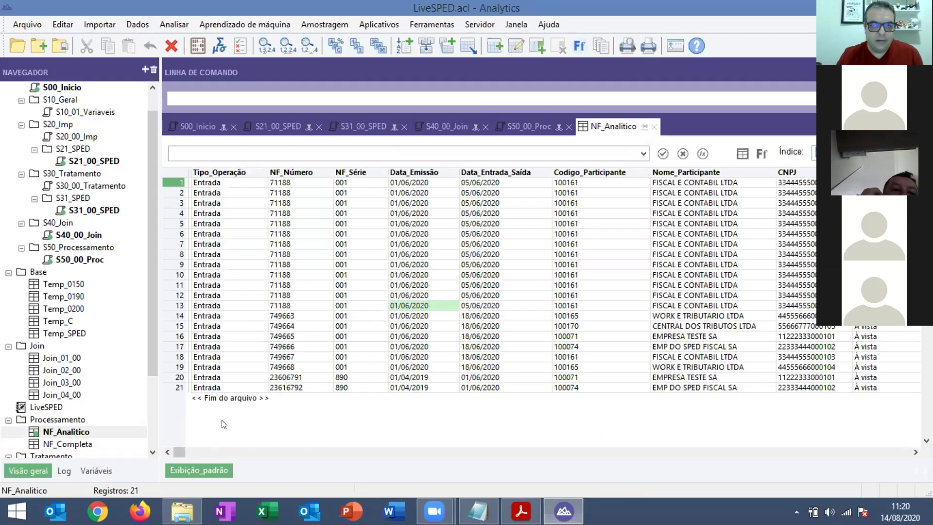
left_click_drag(176, 452, 408, 463)
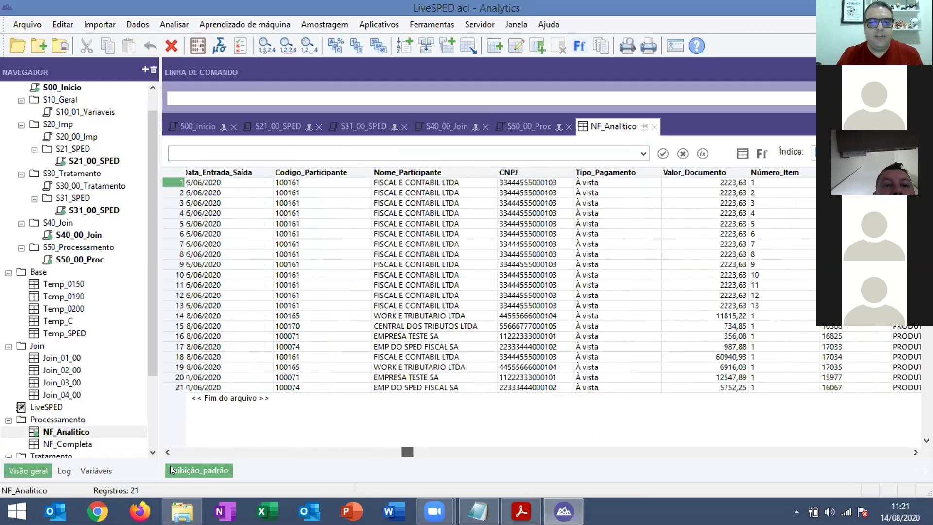
left_click(292, 451)
left_click_drag(389, 452, 783, 476)
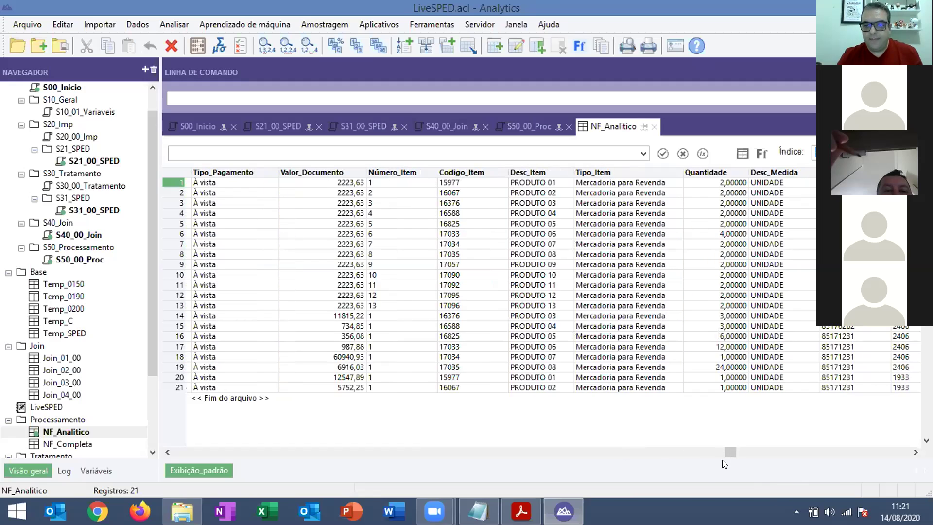
left_click_drag(734, 453, 744, 453)
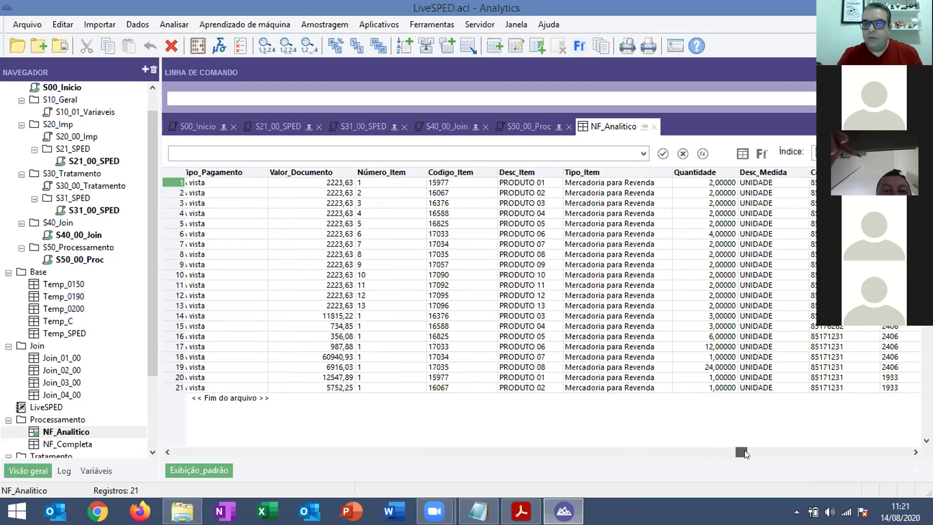
left_click(845, 456)
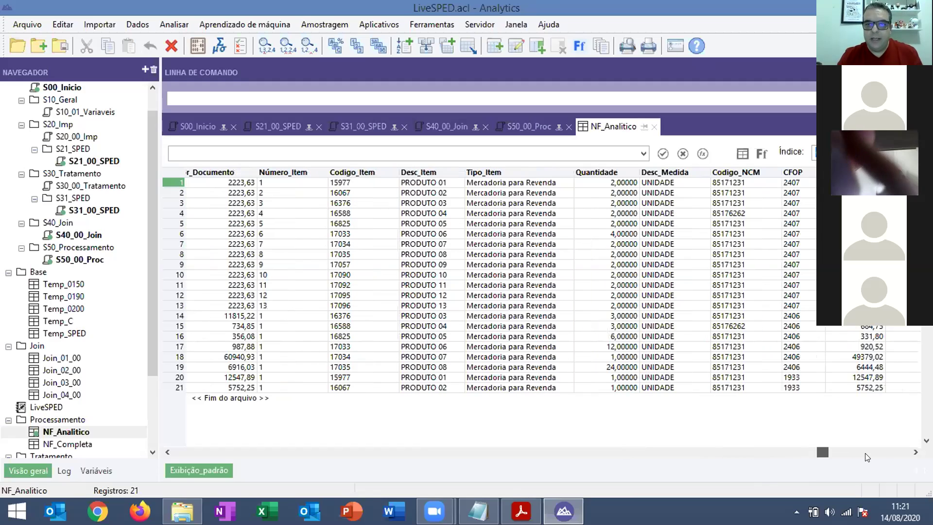
left_click(877, 458)
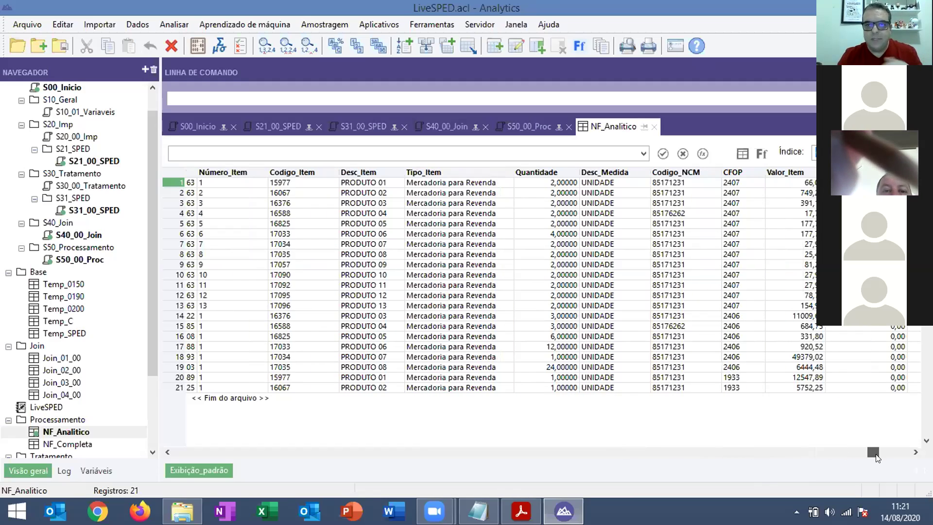
left_click_drag(876, 458, 890, 459)
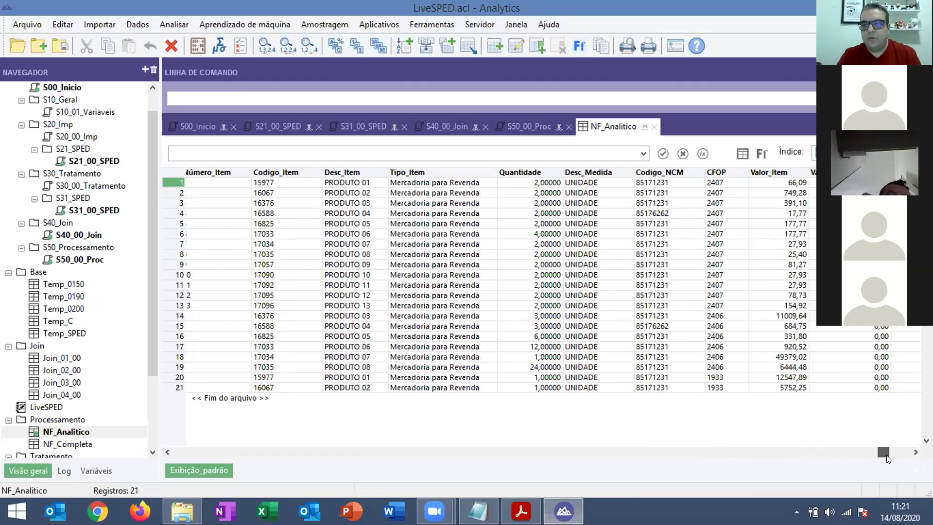
left_click_drag(887, 455, 840, 455)
scroll(428, 255, "left", 5)
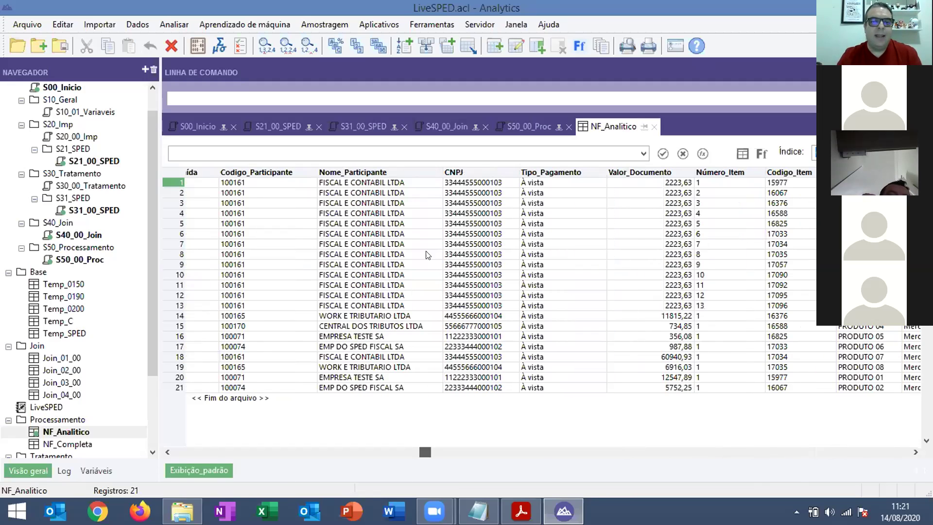
scroll(333, 358, "left", 5)
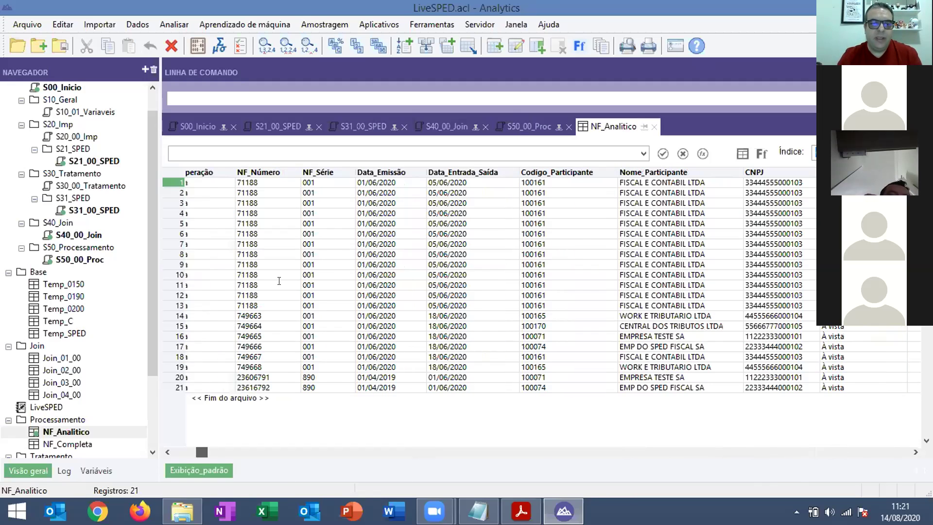
scroll(279, 281, "left", 3)
Step: Delete the PAUSE command from S50_00_Proc and run the script from the blank line after the EXTRACT command
double_click(237, 281)
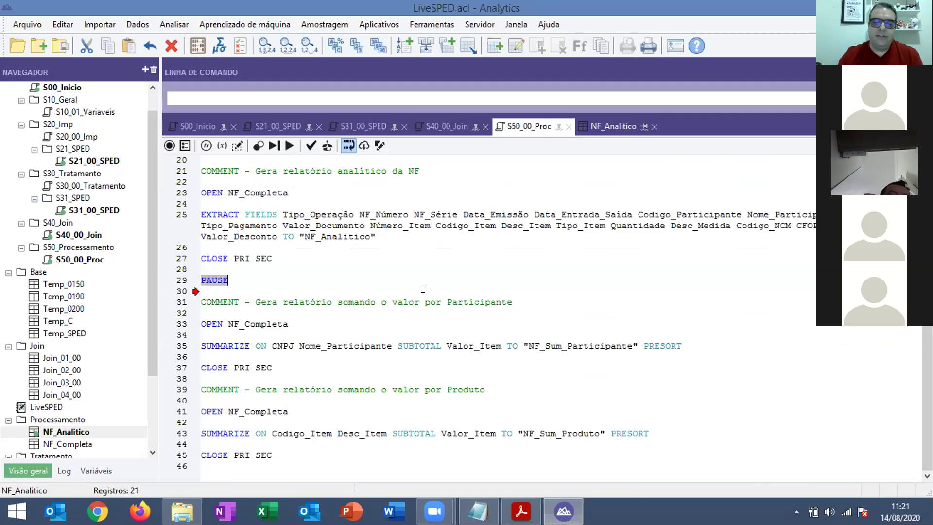
key("BackSpace")
key("BackSpace")
key("BackSpace")
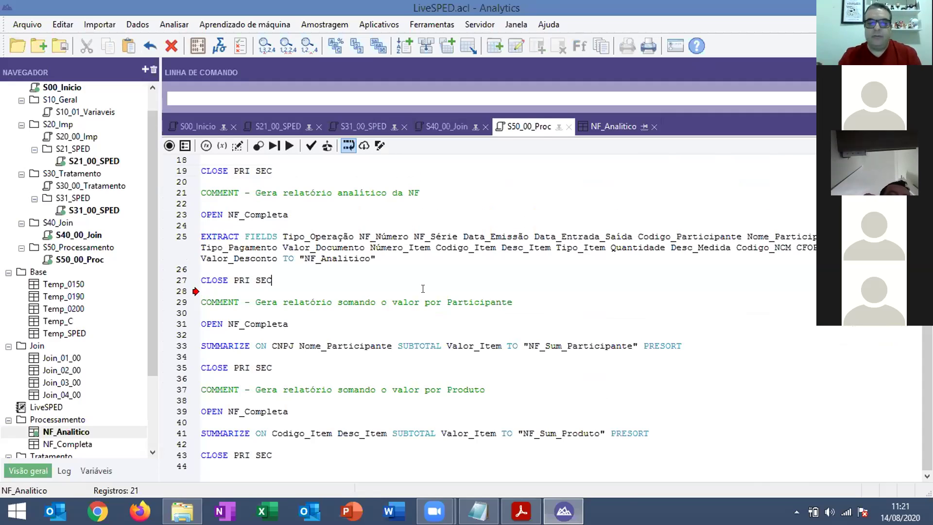
left_click(251, 284)
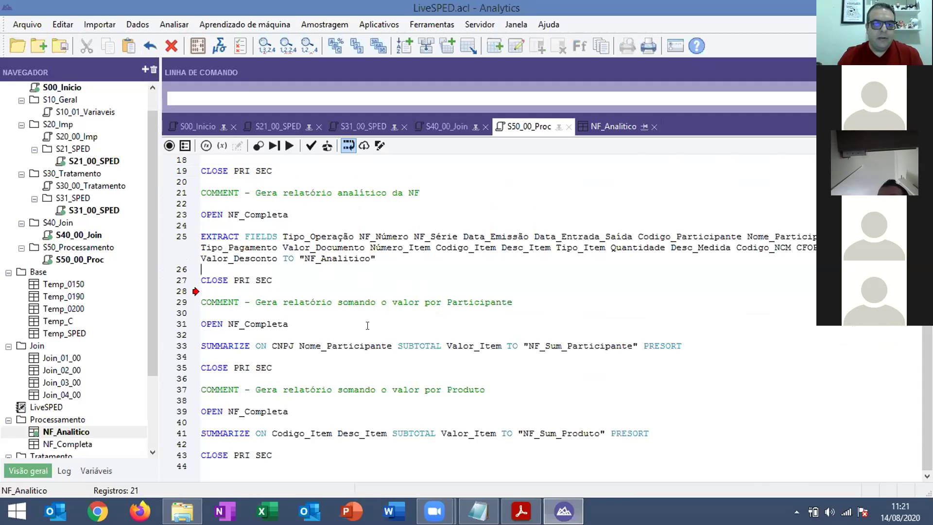
right_click(216, 270)
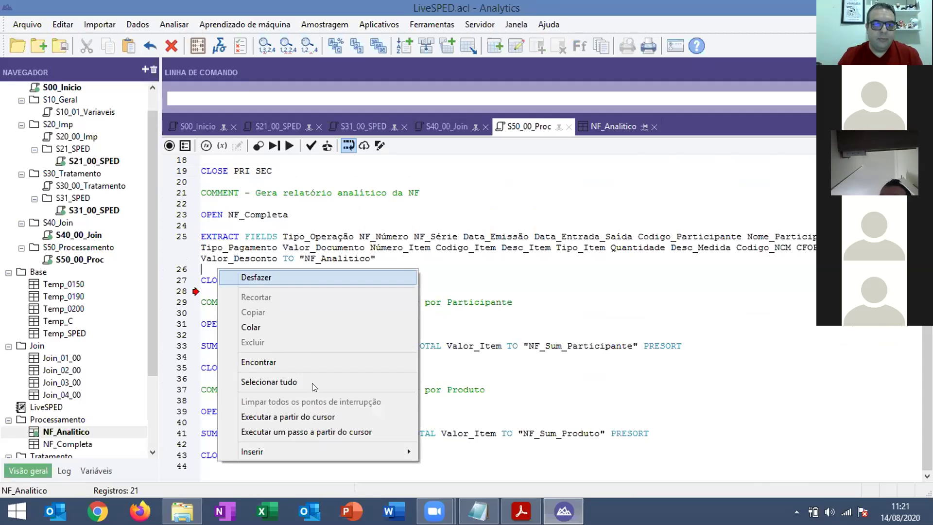
left_click(313, 416)
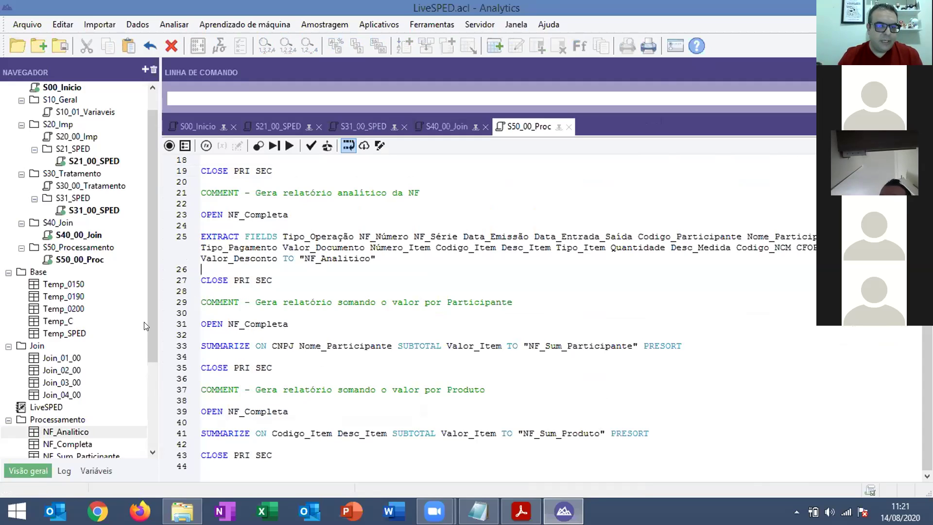
Step: Open the NF_Sum_Participante table and review the Valor_Item subtotal of each participant
left_click_drag(149, 321, 147, 384)
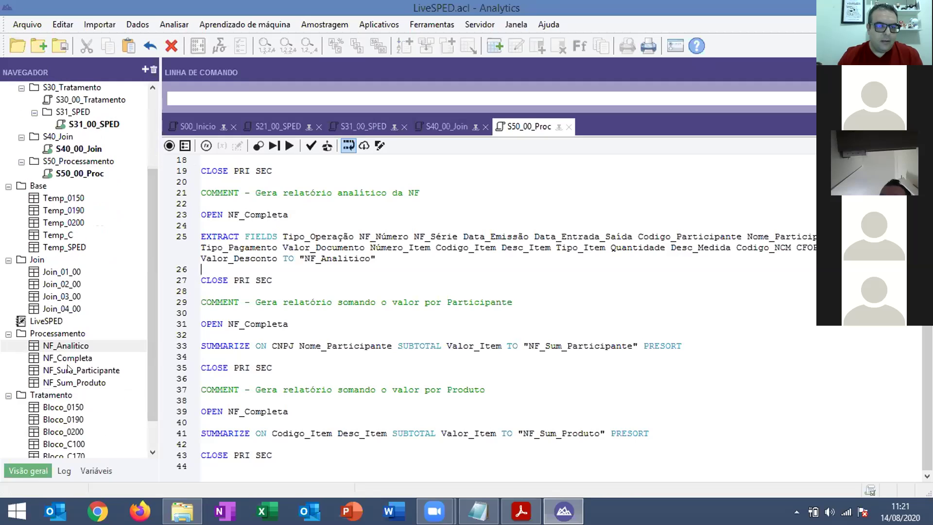
double_click(67, 368)
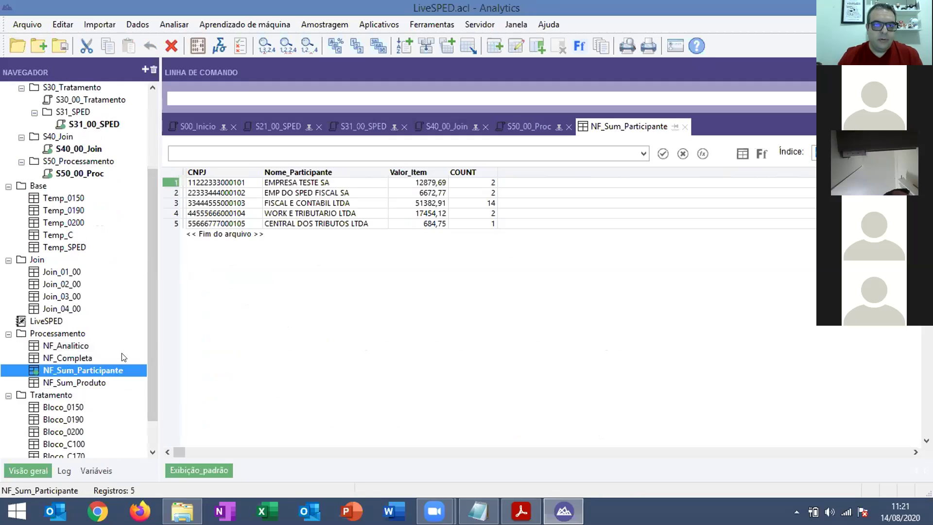
left_click(440, 184)
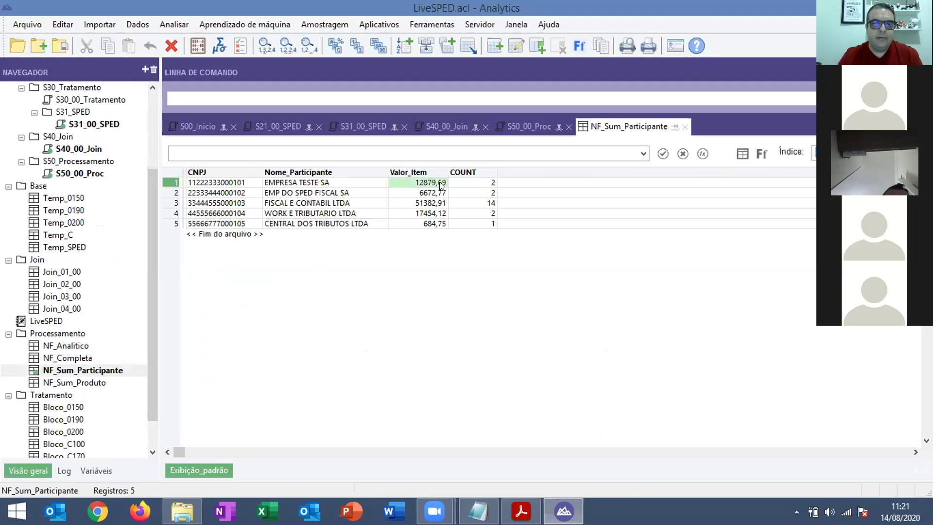
left_click_drag(440, 184, 448, 211)
left_click(444, 213)
left_click(436, 191)
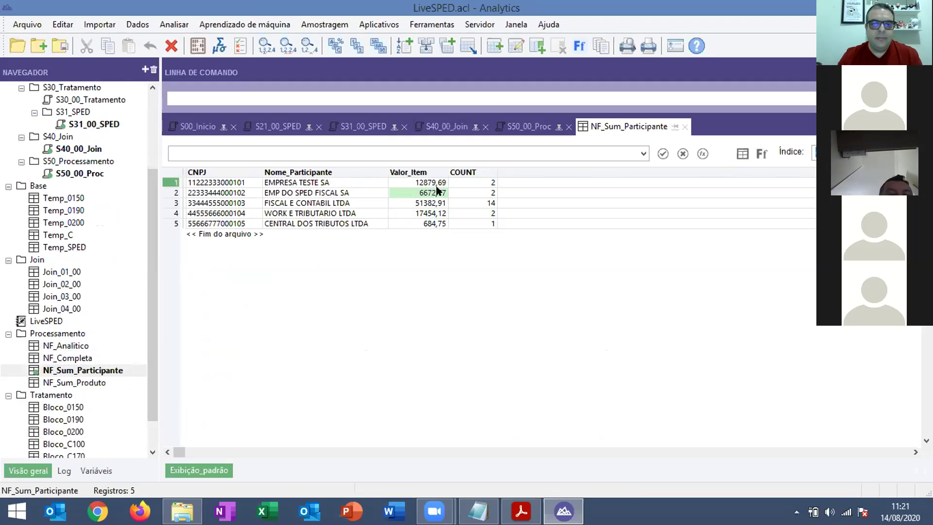
left_click(433, 204)
left_click(429, 224)
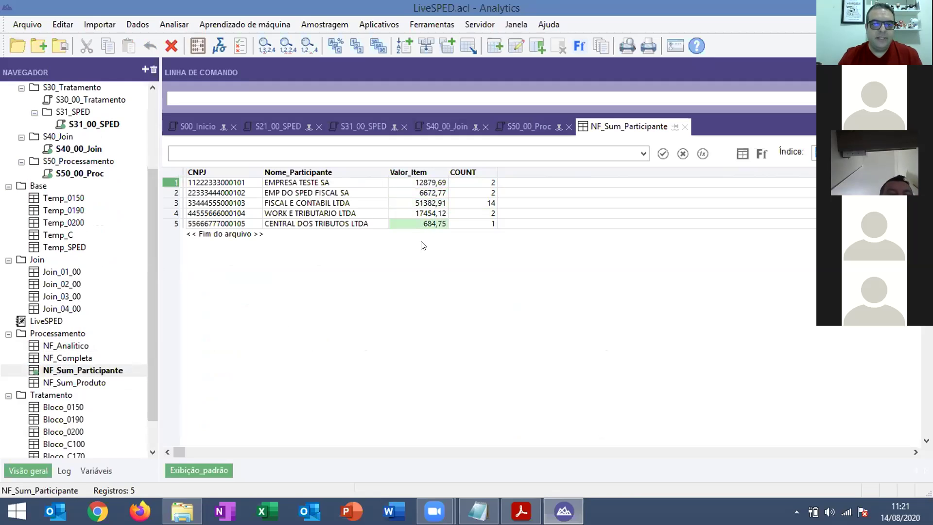
Step: Open the NF_Sum_Produto table and review the Valor_Item subtotals by product
double_click(94, 384)
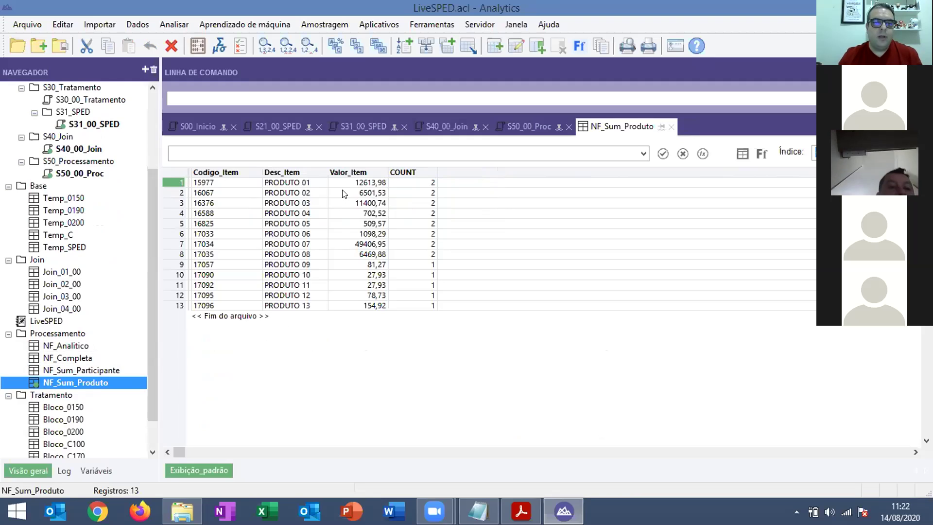
left_click(312, 184)
left_click_drag(335, 186, 364, 270)
left_click(368, 296)
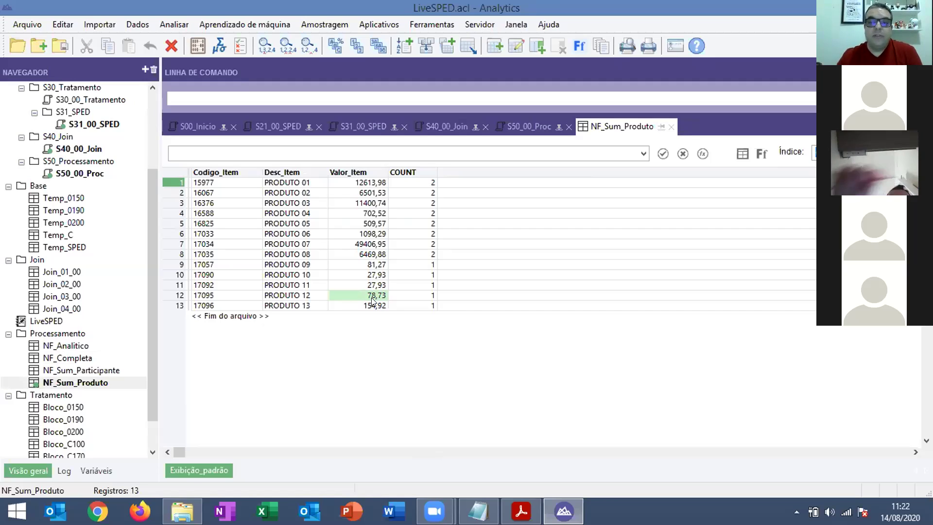
Step: Review the stage calls in S00_Inicio, then return to S50_00_Proc and look over its commands from the beginning
left_click(535, 127)
left_click(199, 127)
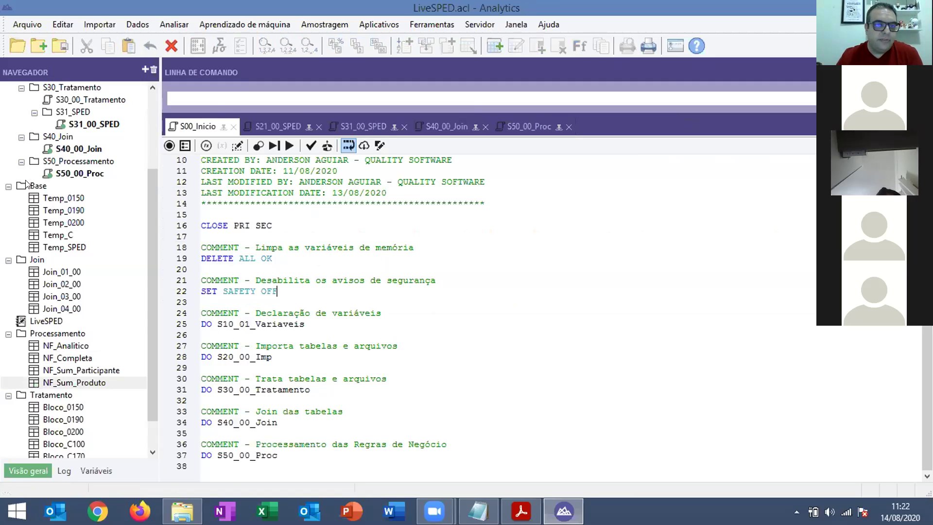
left_click(34, 185)
left_click(522, 125)
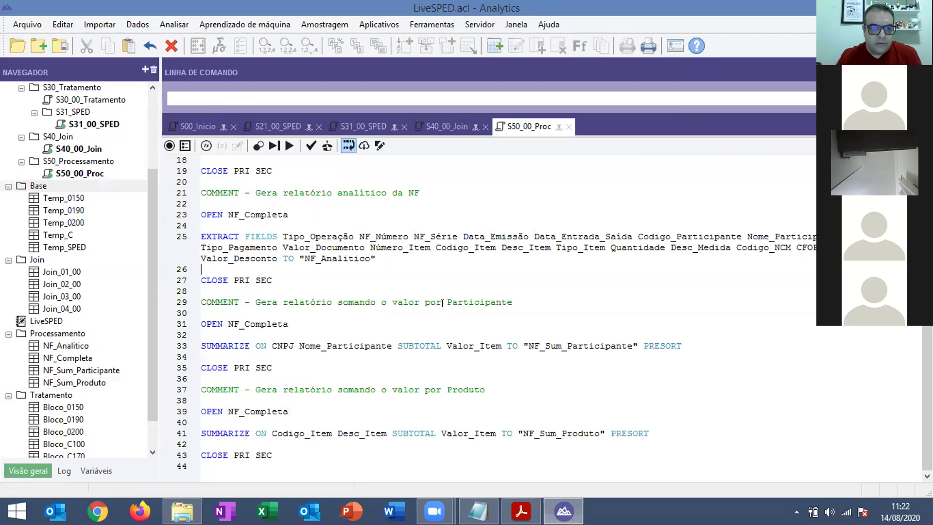
scroll(434, 292, "up", 3)
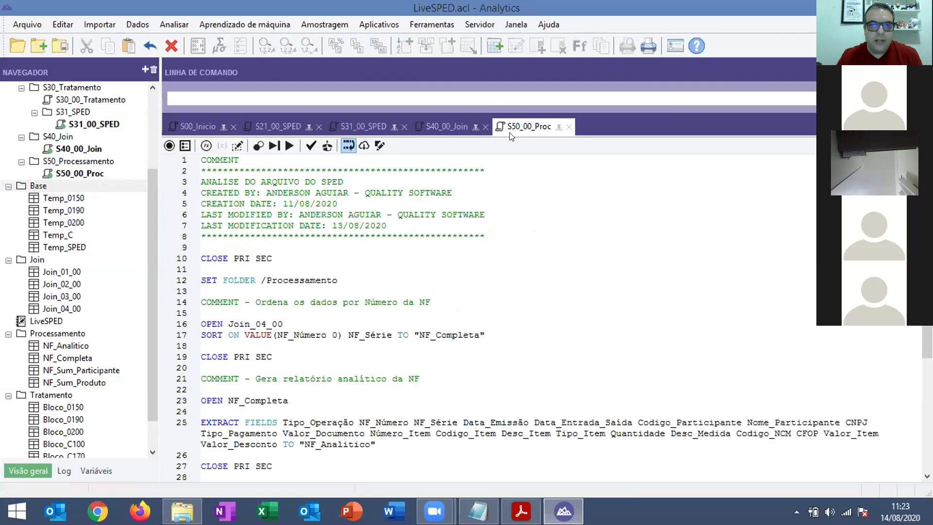
Step: Close the S50_00_Proc, S40_00_Join, S31_00_SPED and S21_00_SPED scripts and run the complete S00_Inicio script
left_click(484, 127)
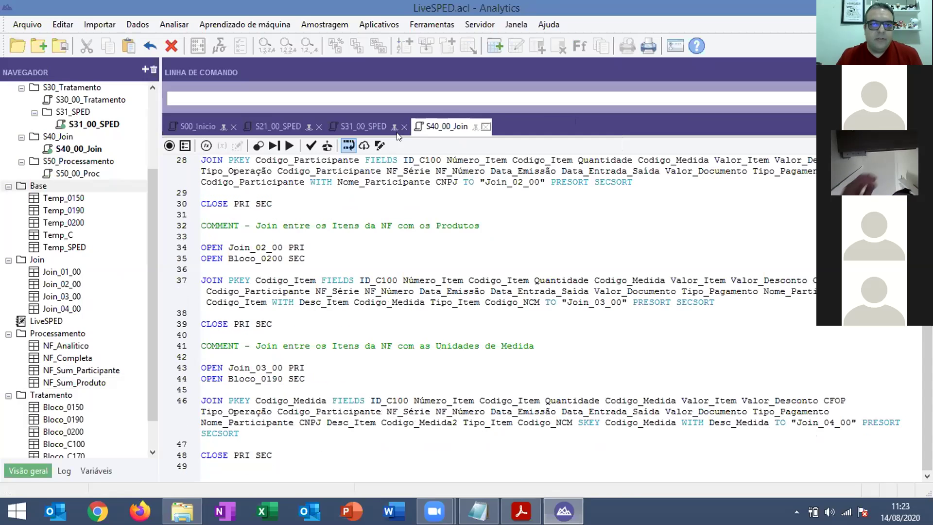
left_click(404, 127)
left_click(320, 126)
left_click(319, 126)
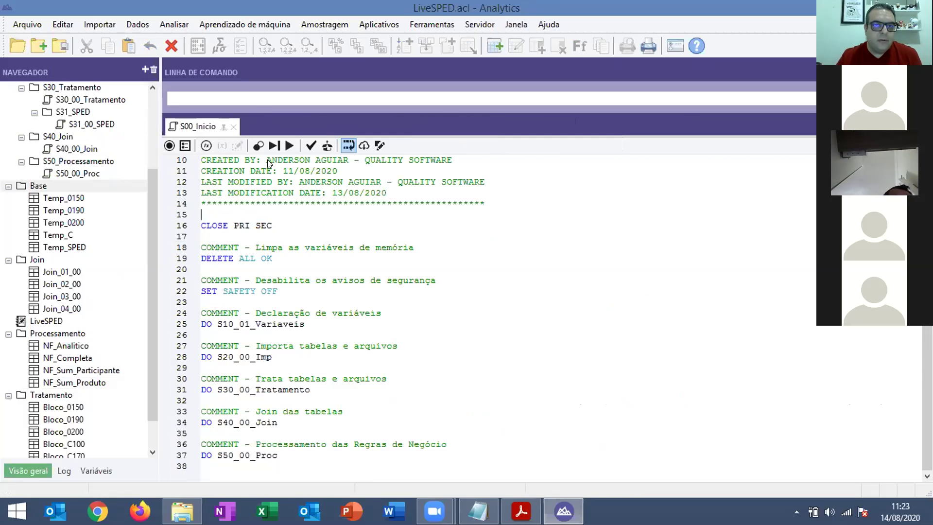
left_click(289, 145)
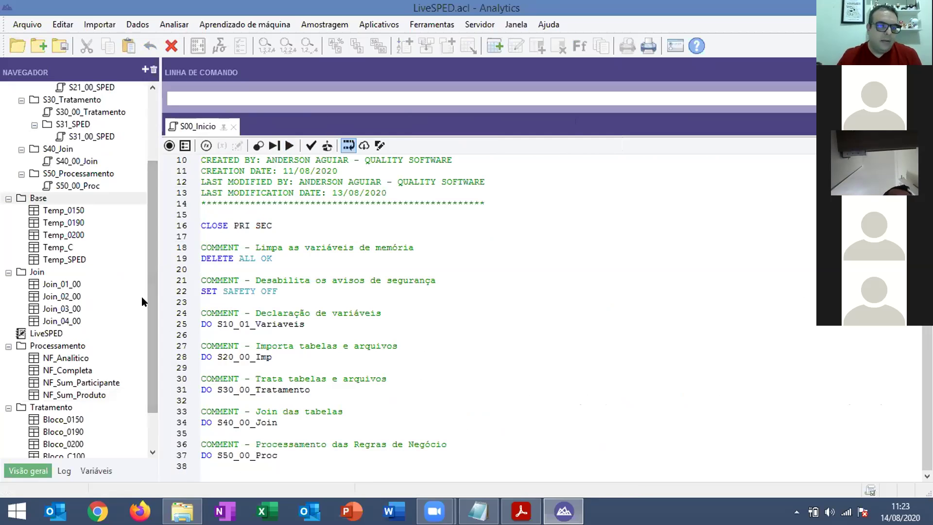
Step: Open the NF_Analitico table regenerated by the full run to check its records
left_click_drag(146, 280, 148, 343)
left_click(76, 308)
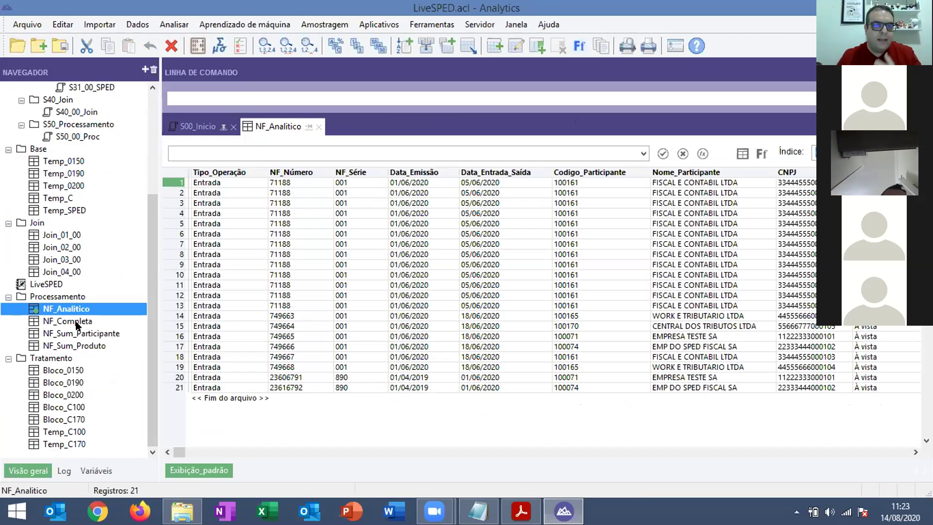
Step: Open the regenerated NF_Completa, NF_Sum_Participante and NF_Sum_Produto tables in turn to check their records
double_click(76, 322)
double_click(79, 333)
double_click(79, 344)
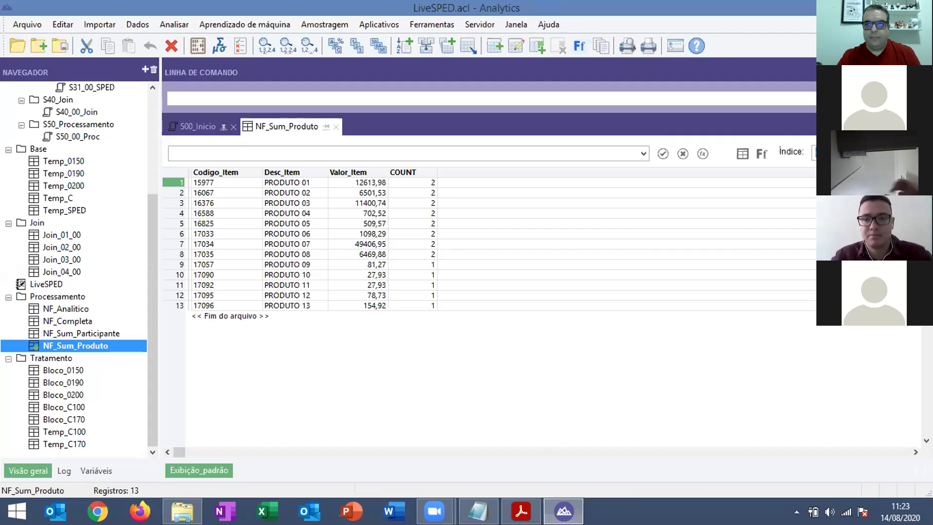
left_click(434, 511)
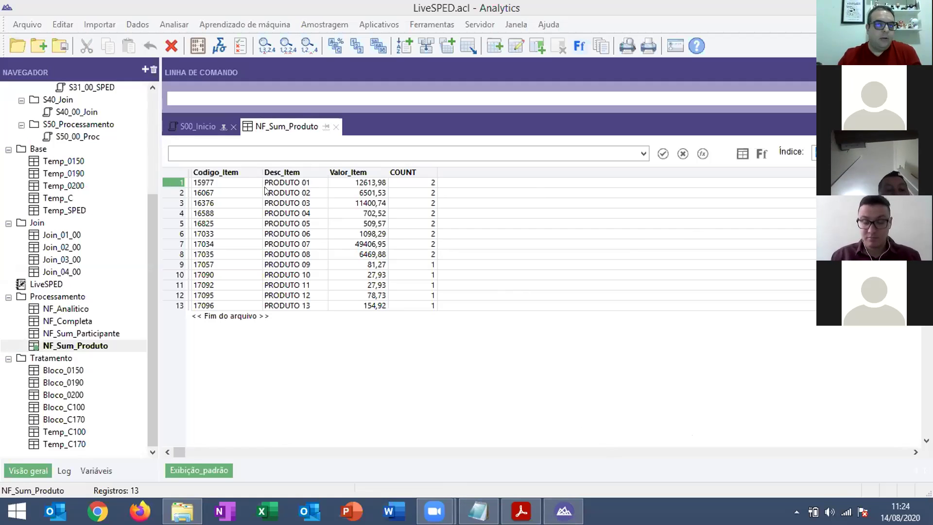
scroll(140, 170, "up", 4)
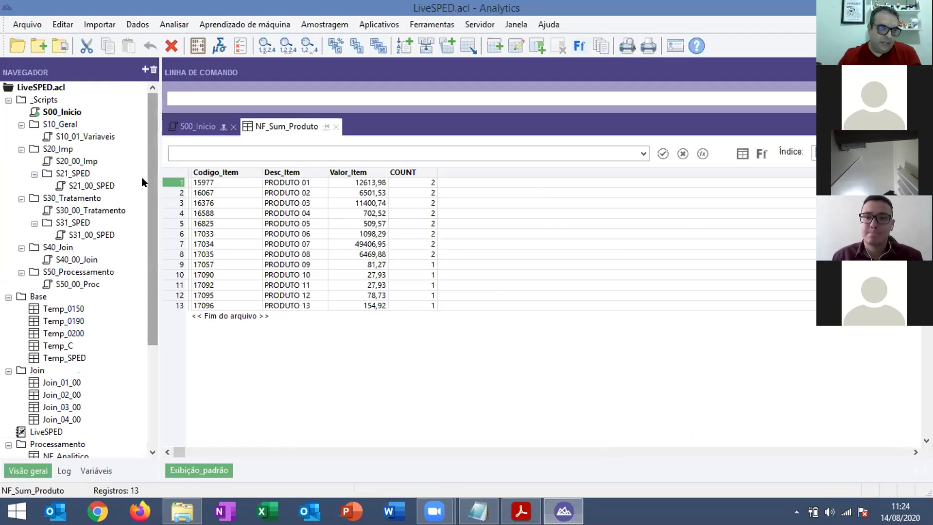
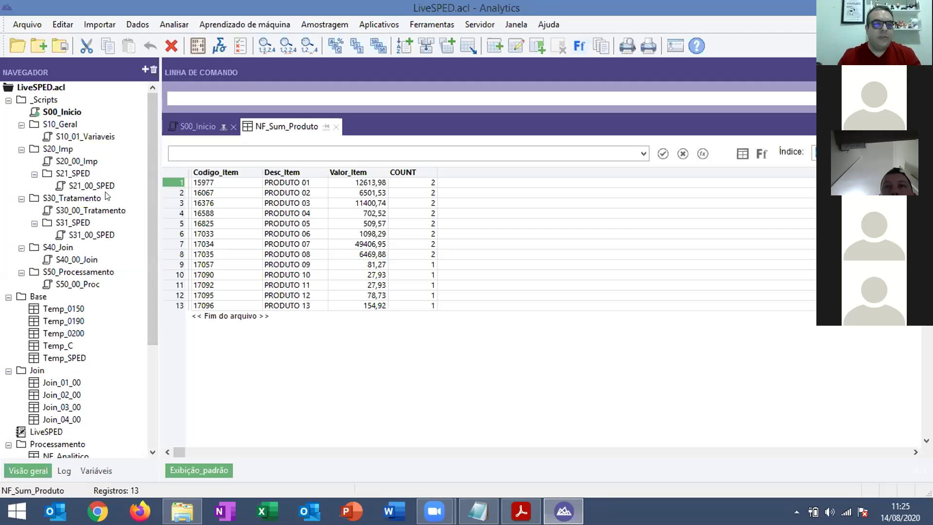
Step: Switch to SPED_2020_06.txt in Notepad and highlight the electronic invoice key in the first C100 record
left_click(481, 509)
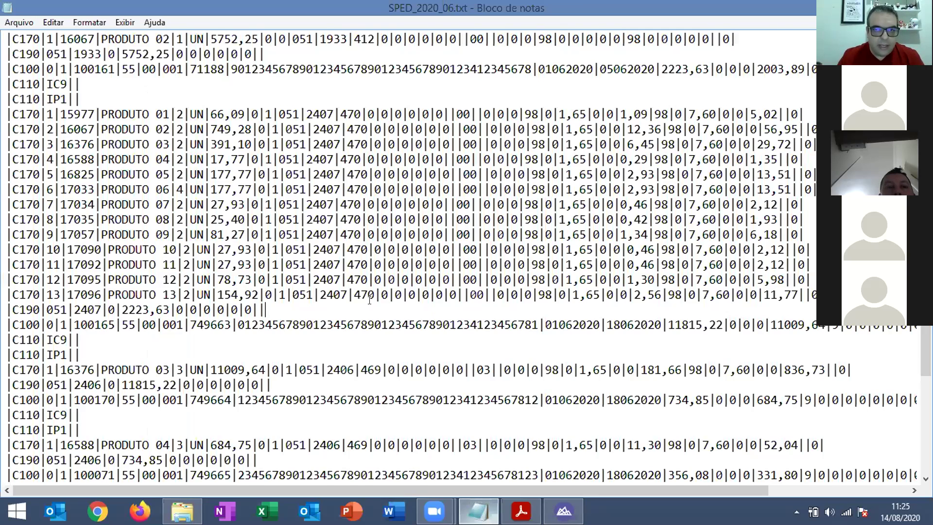
scroll(367, 290, "up", 7)
double_click(360, 235)
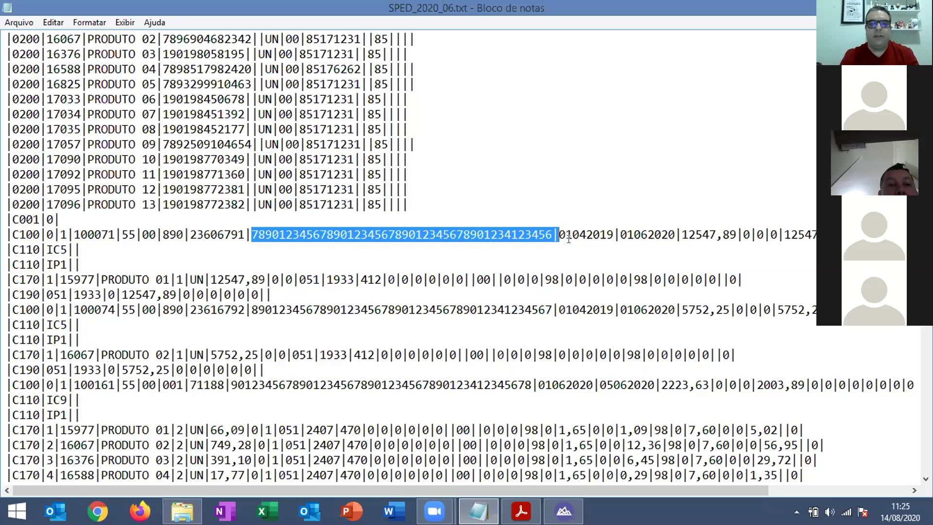
scroll(240, 294, "down", 2)
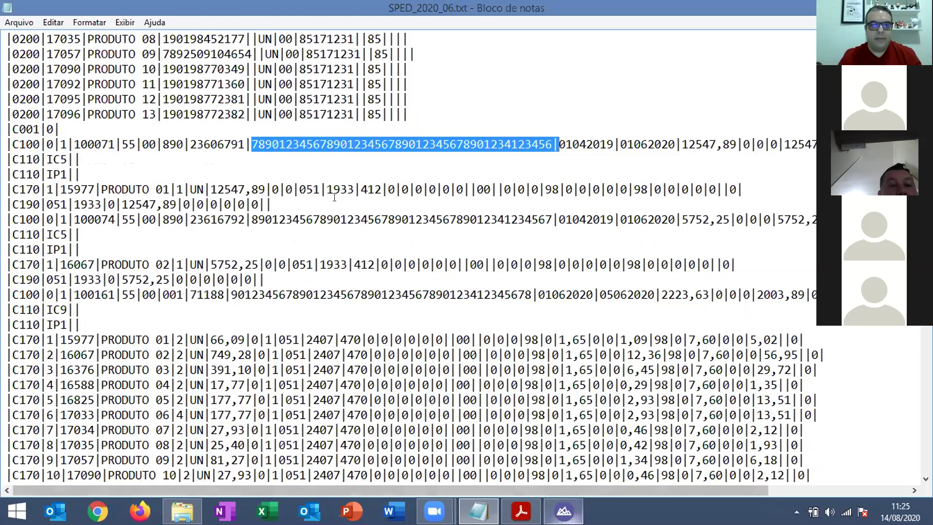
Step: Return to Analytics and reopen the NF_Analitico table to review its invoice columns
key("alt+Tab")
left_click(55, 407)
scroll(78, 340, "down", 4)
left_click(79, 318)
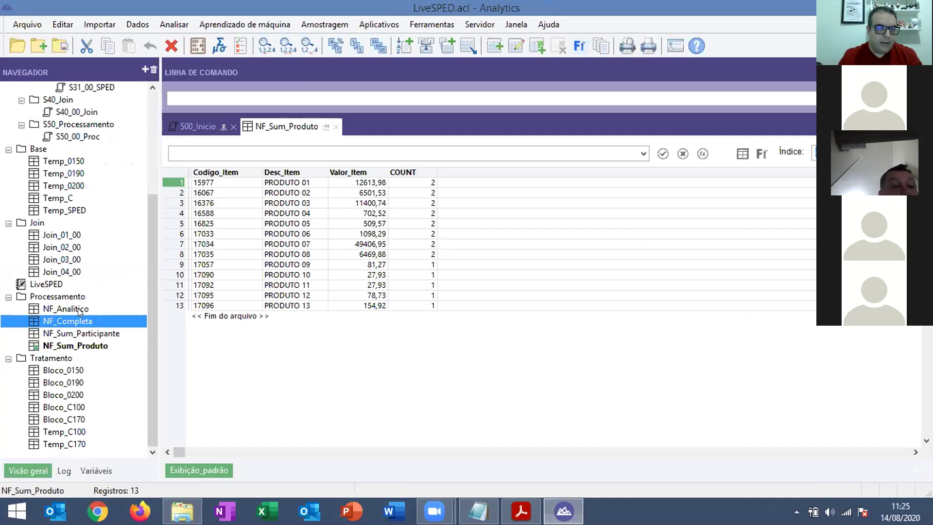
double_click(80, 309)
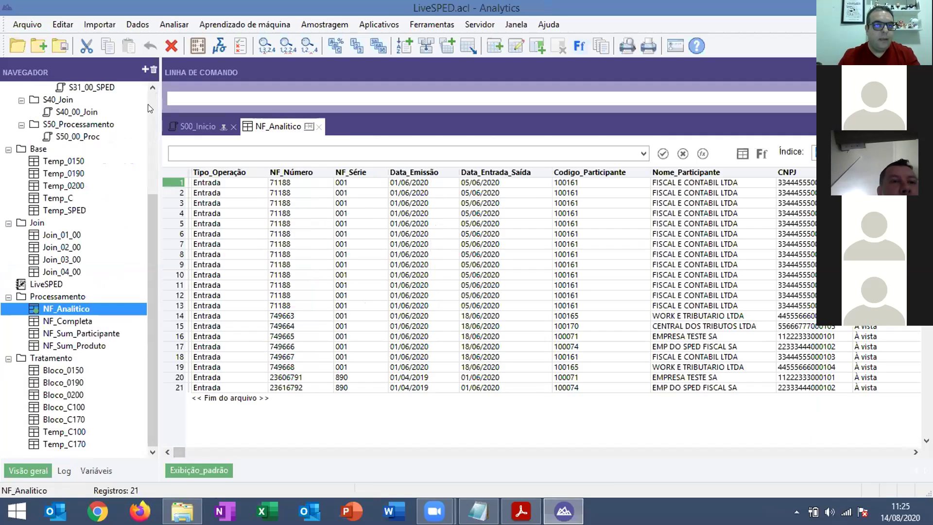
Step: Open the S31_00_SPED script and read through to the group that assigns each C100 record its unique ID
scroll(103, 212, "up", 4)
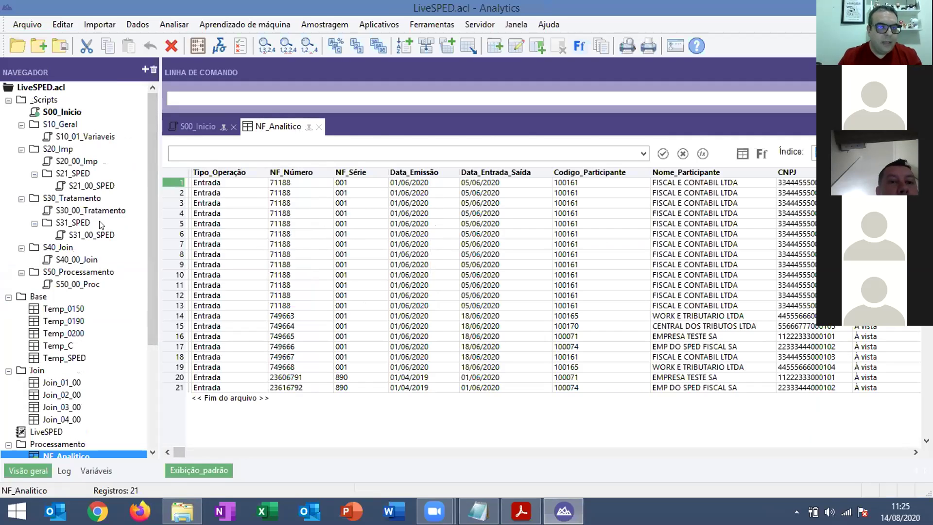
left_click(104, 212)
double_click(93, 235)
scroll(305, 290, "down", 8)
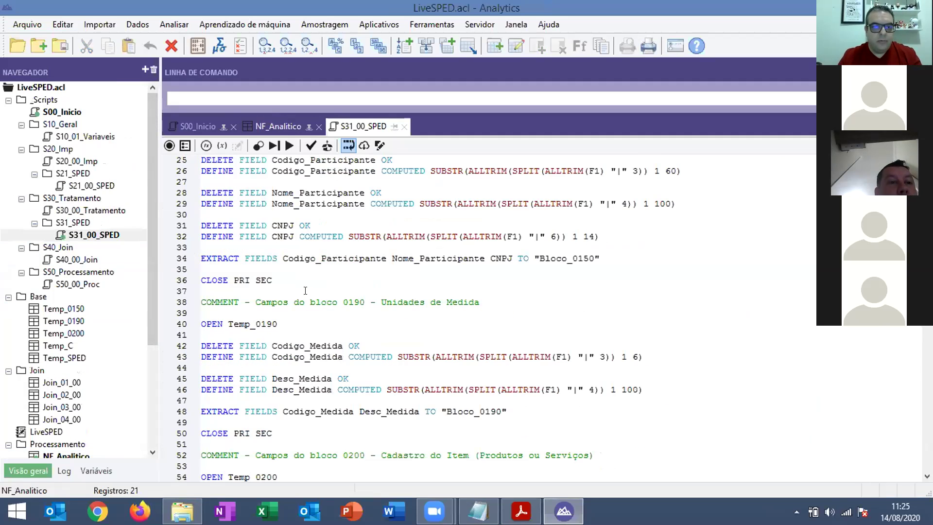
scroll(300, 315, "down", 20)
scroll(297, 301, "up", 2)
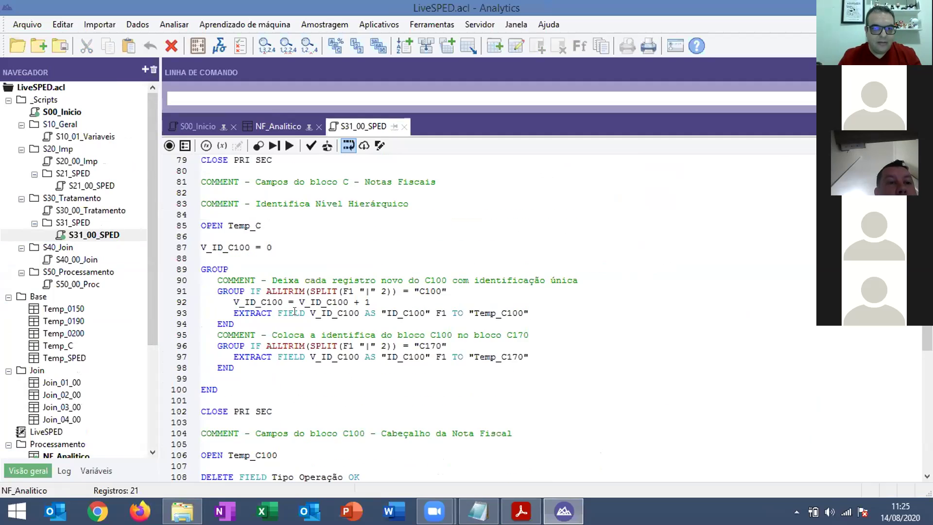
Step: Review the block C100 field definitions and the following C170 section, highlighting the Número_Item field
scroll(294, 283, "down", 4)
scroll(295, 283, "down", 2)
scroll(333, 285, "down", 3)
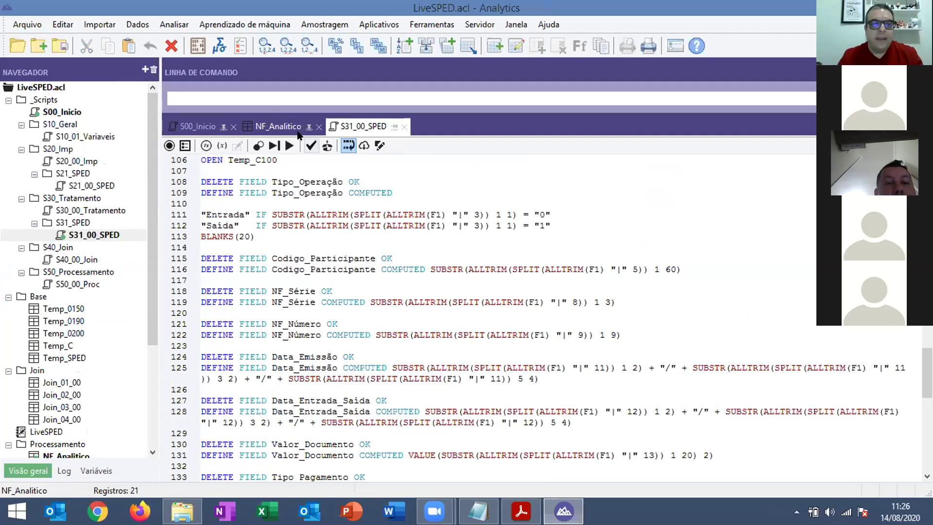
left_click(310, 339)
scroll(304, 349, "down", 7)
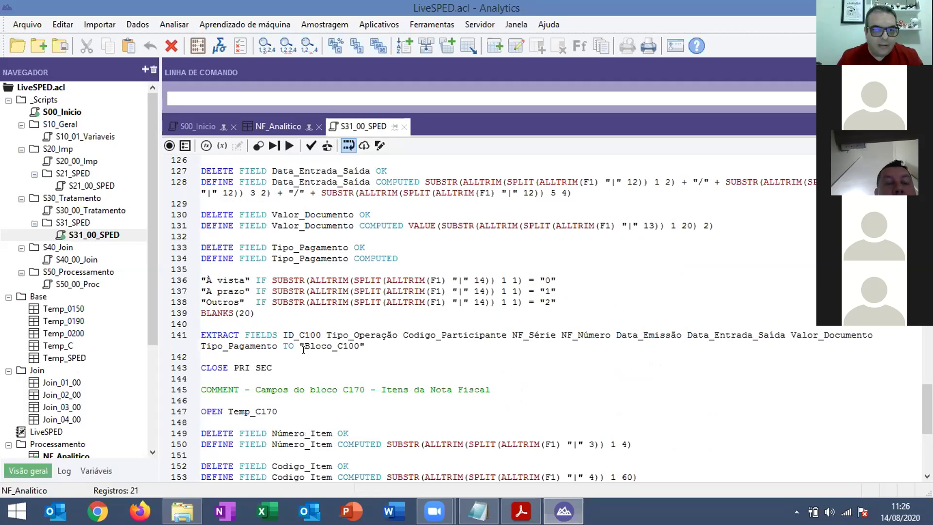
scroll(305, 257, "down", 6)
double_click(307, 247)
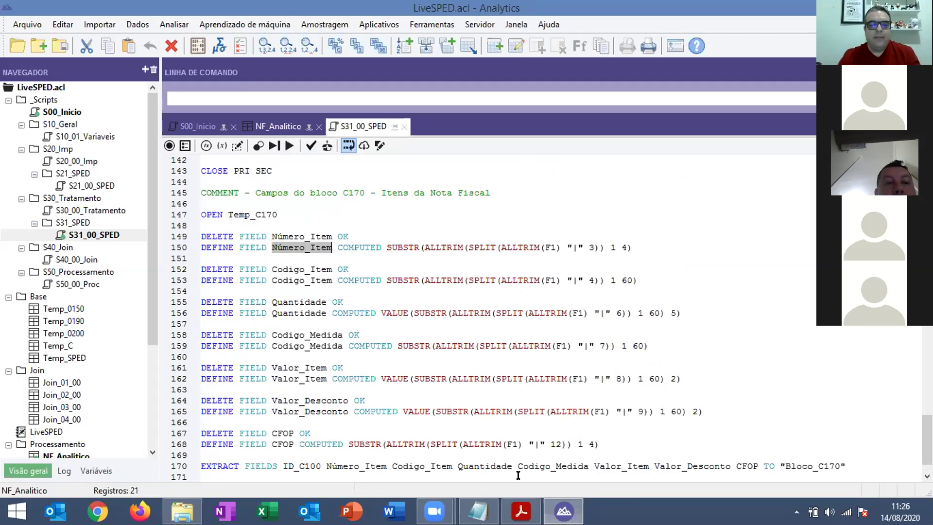
Step: Switch to the EFD practical guide in Acrobat Reader and search it for C170
key("alt+Tab")
scroll(342, 381, "up", 5)
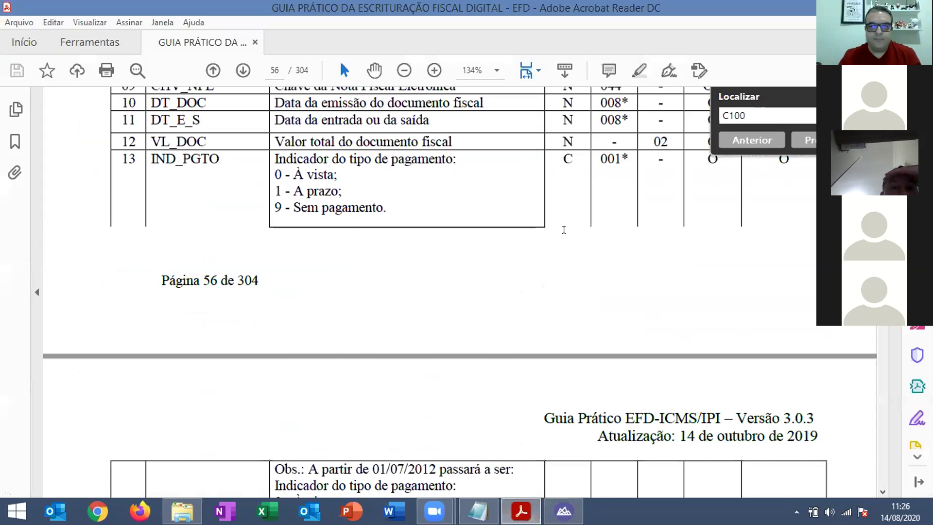
scroll(343, 377, "up", 3)
double_click(737, 115)
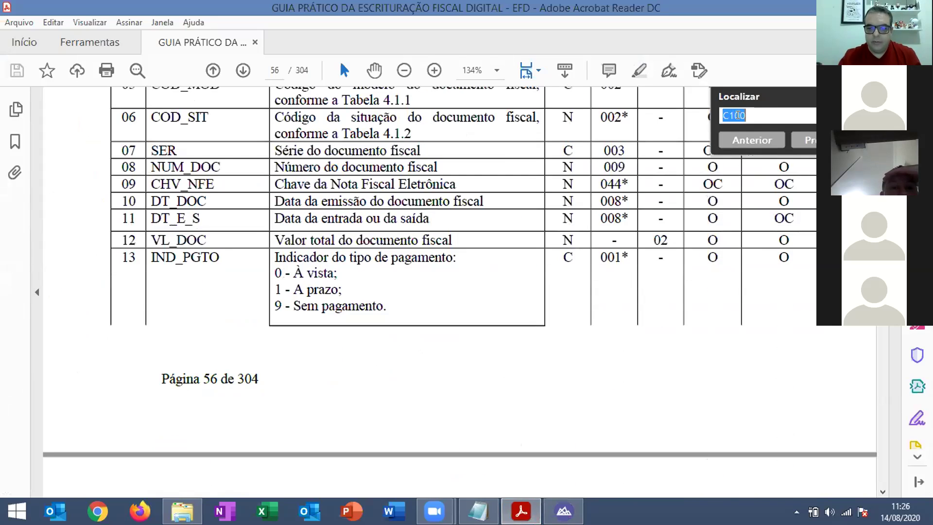
type("C1")
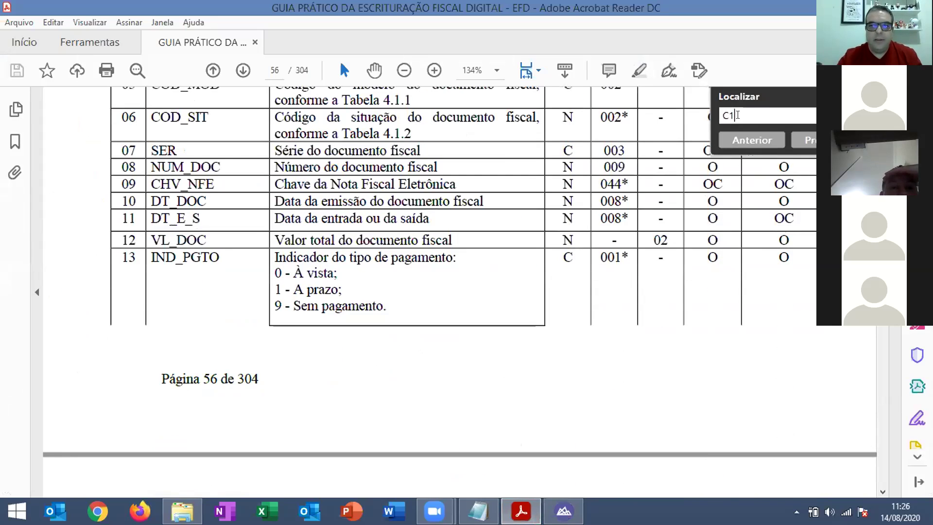
type("70")
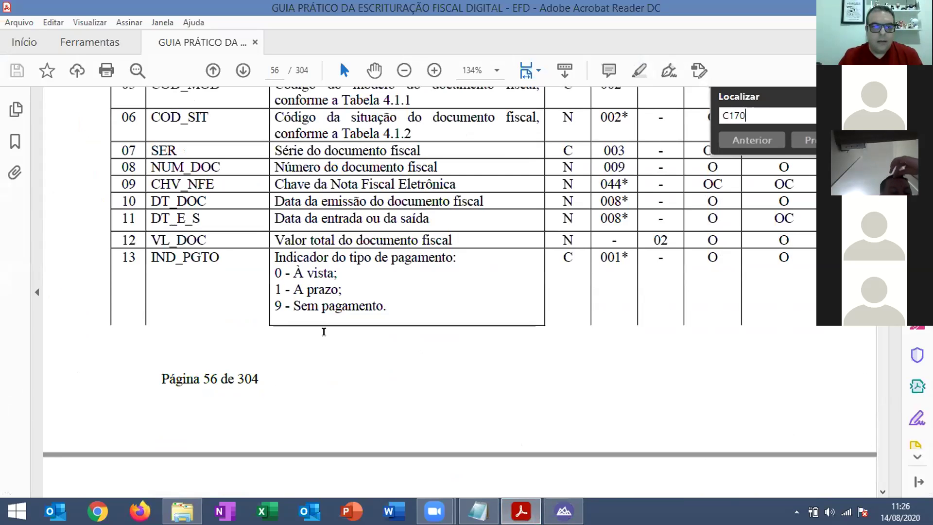
key("Return")
key("Return")
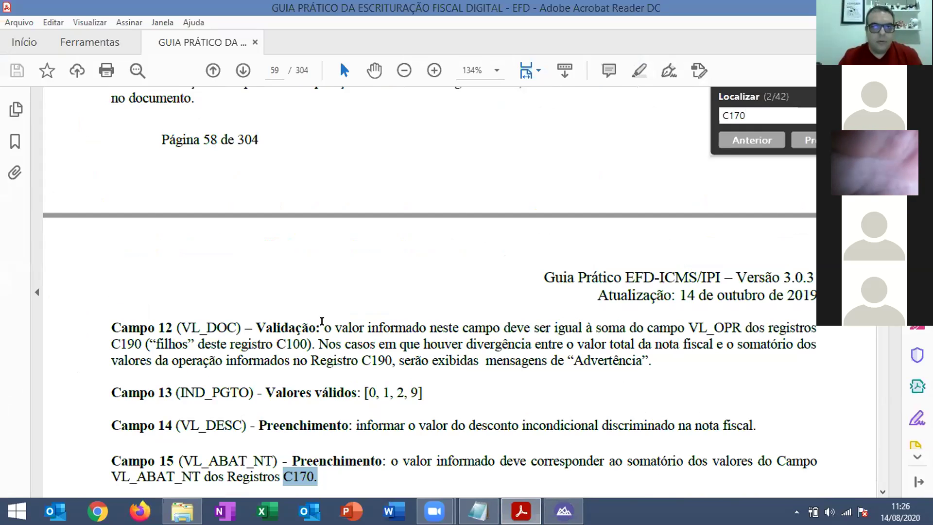
Step: Look through the guide's pages around register C101, then repeat the C170 search up to the C170 field table on page 70
scroll(321, 321, "down", 15)
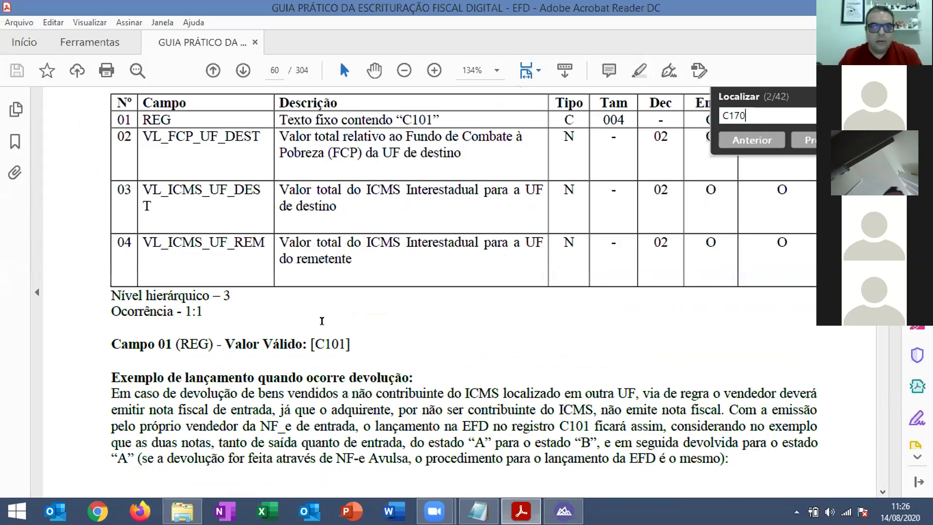
scroll(351, 281, "up", 5)
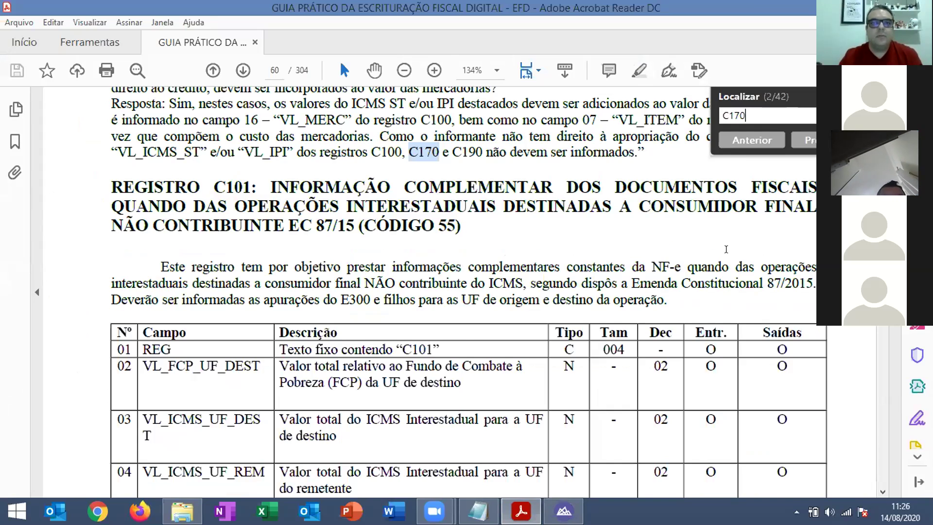
scroll(365, 272, "up", 3)
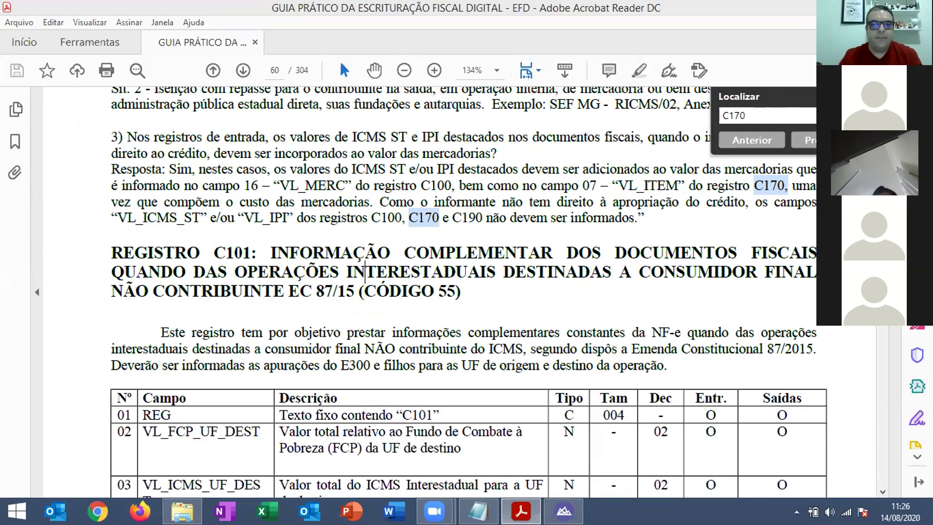
left_click(387, 234)
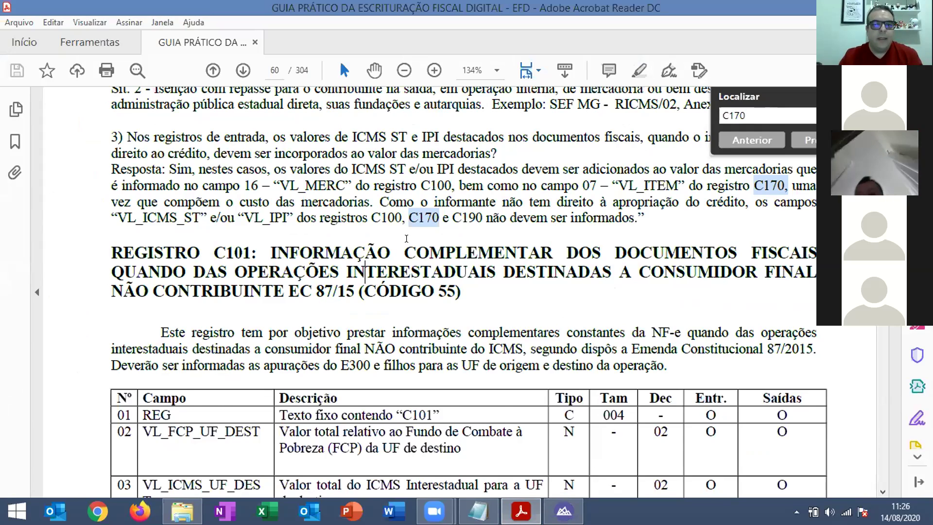
scroll(398, 225, "down", 1)
scroll(442, 251, "up", 2)
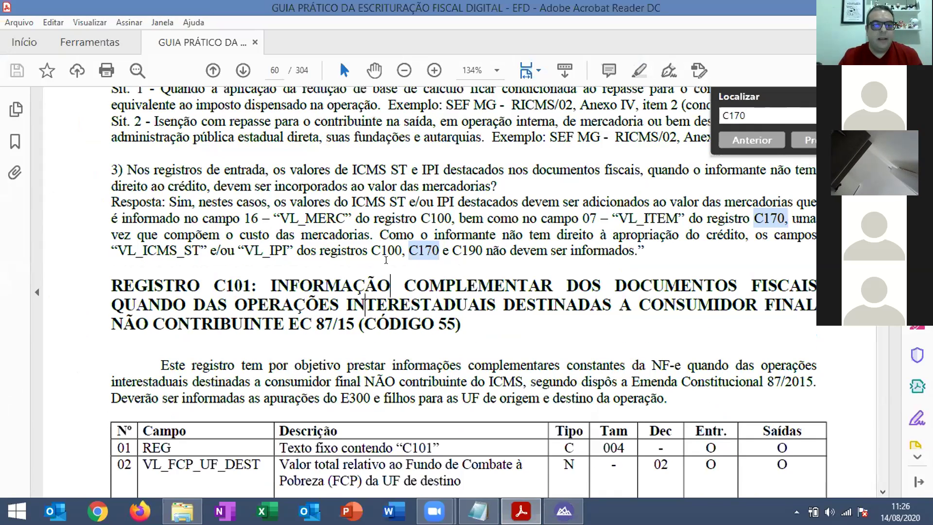
scroll(746, 97, "down", 5)
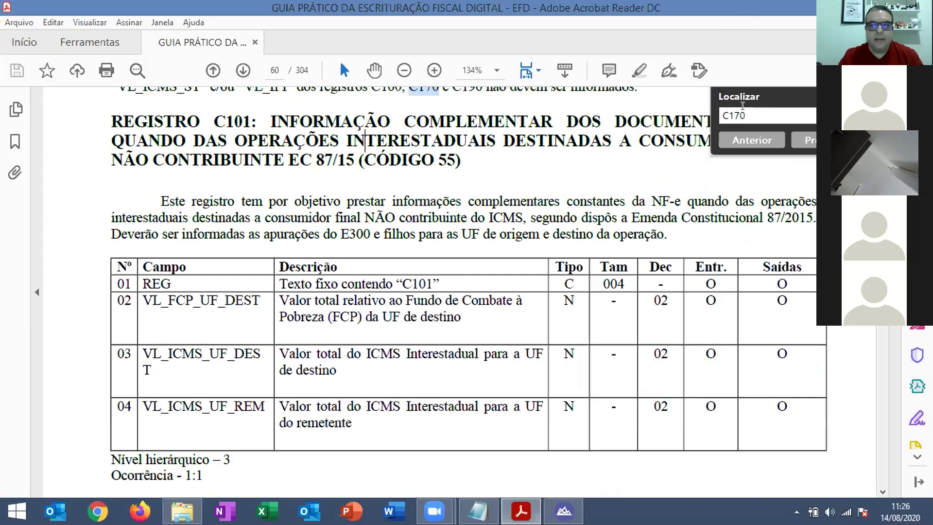
left_click(744, 109)
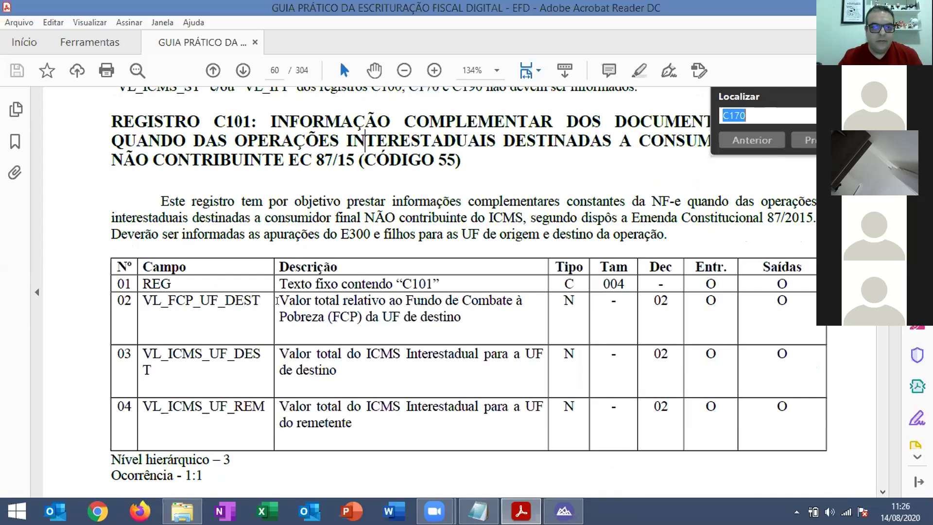
key("Return")
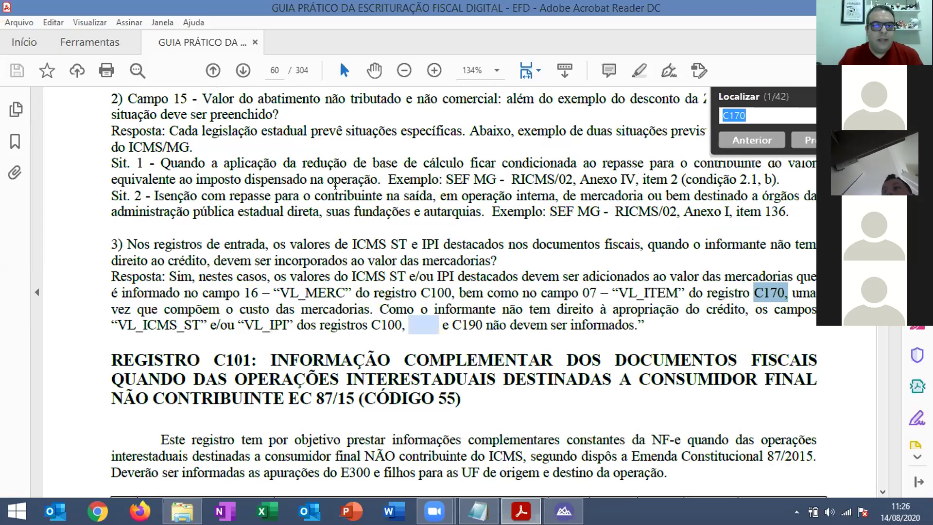
key("Return")
key("Return")
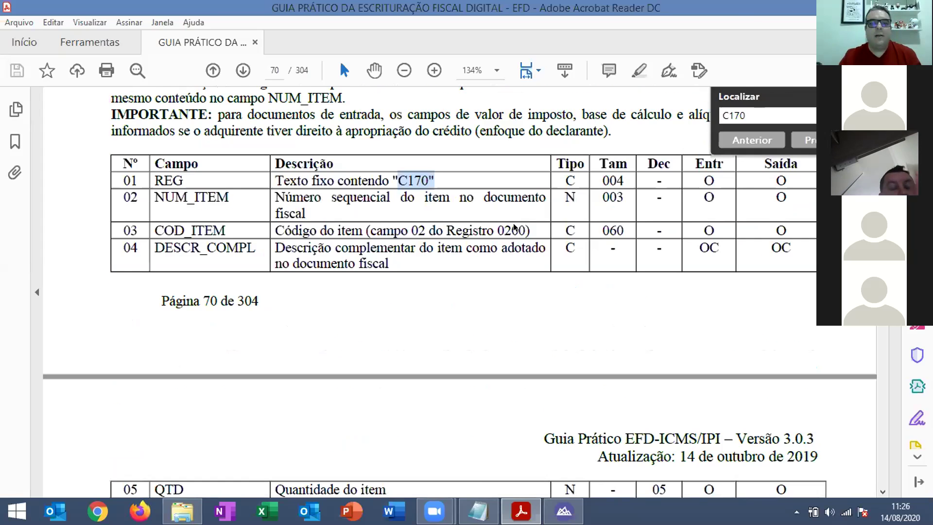
Step: Return to the S31_00_SPED script in Analytics and highlight the Codigo_Item field in the C170 section
mouse_move(564, 511)
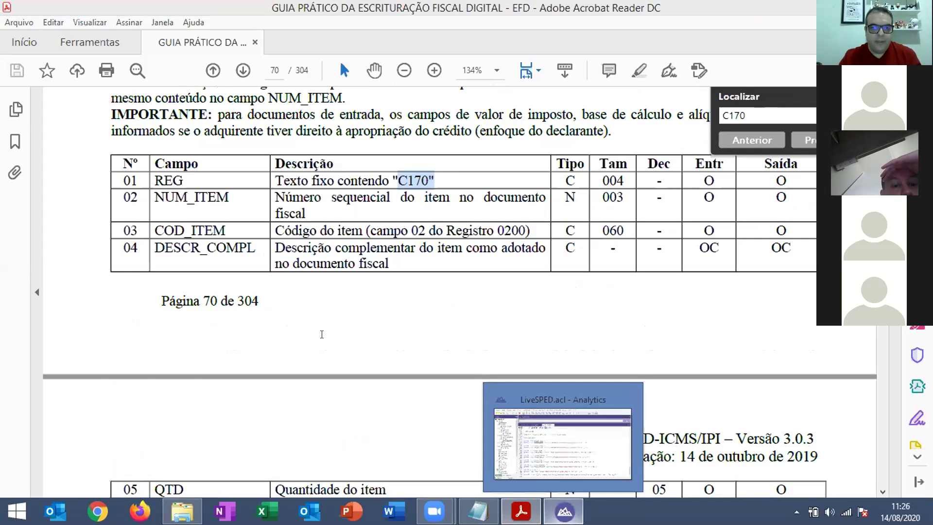
left_click(563, 511)
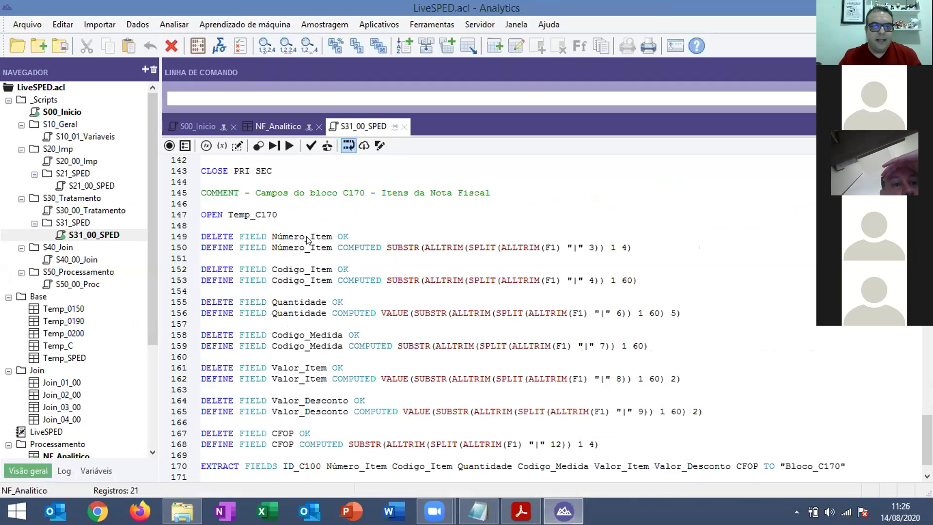
double_click(303, 269)
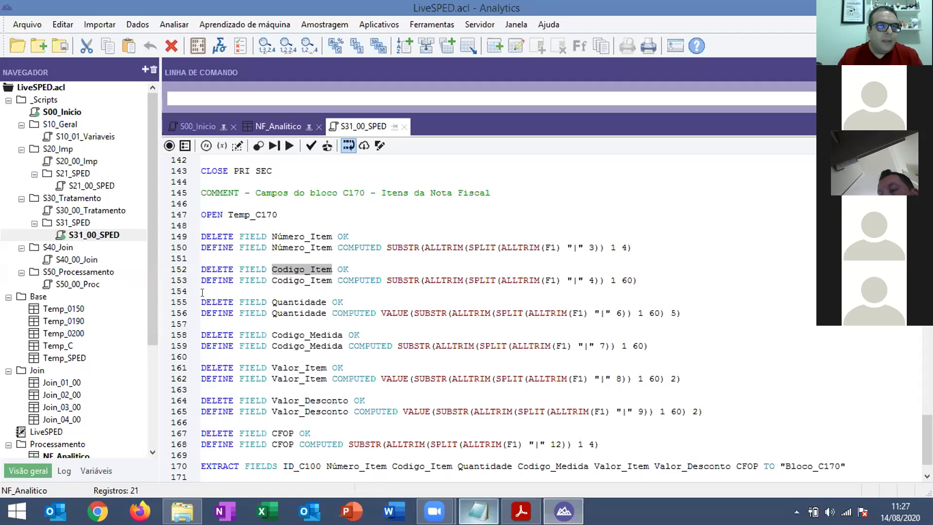
Step: Switch to SPED_2020_06.txt in Notepad and compare the item codes in the 0200 records with those in the C170 records
key("alt+Tab")
scroll(77, 324, "up", 8)
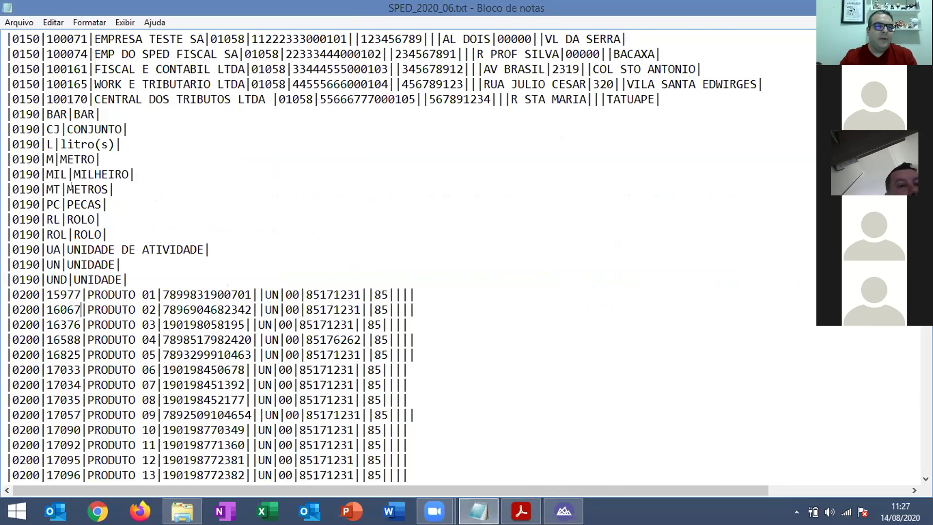
scroll(50, 180, "down", 8)
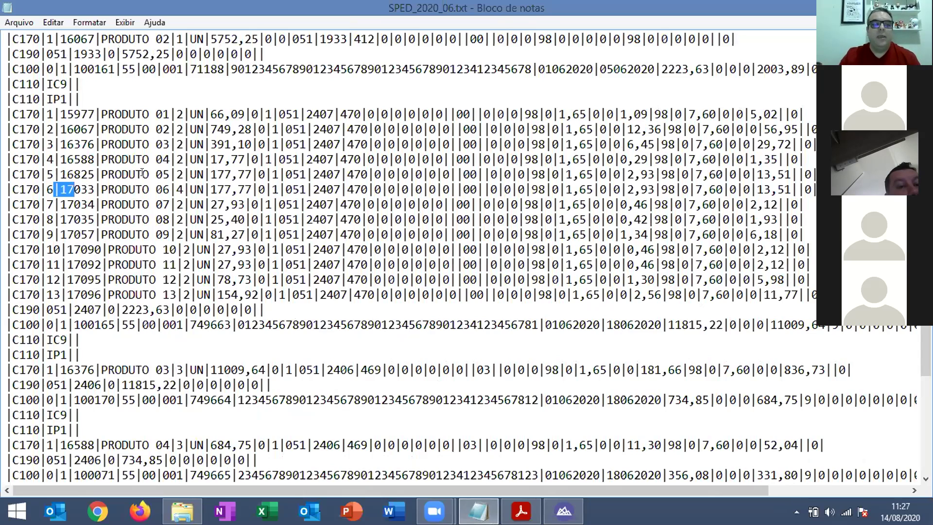
left_click(86, 174)
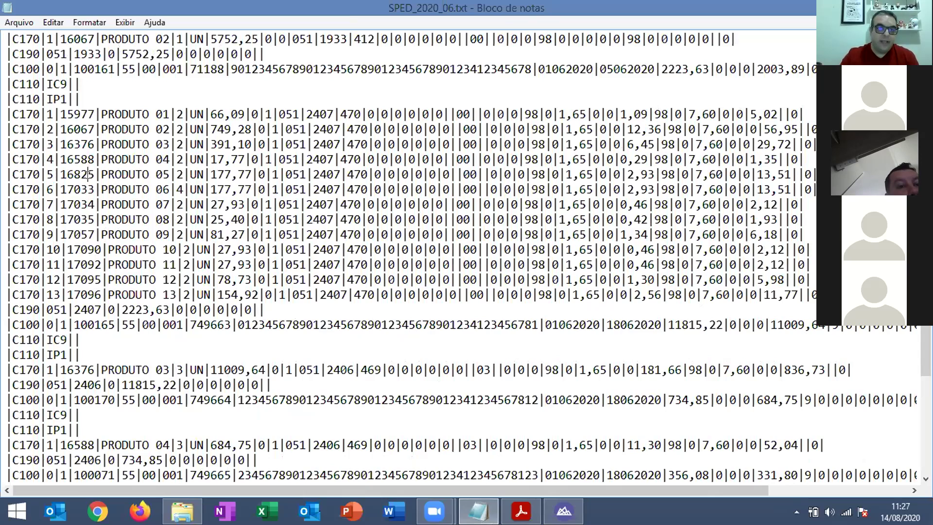
Step: Highlight the item sequence number in the C170 record for PRODUTO 05 in the SPED text file
left_click_drag(41, 159, 60, 175)
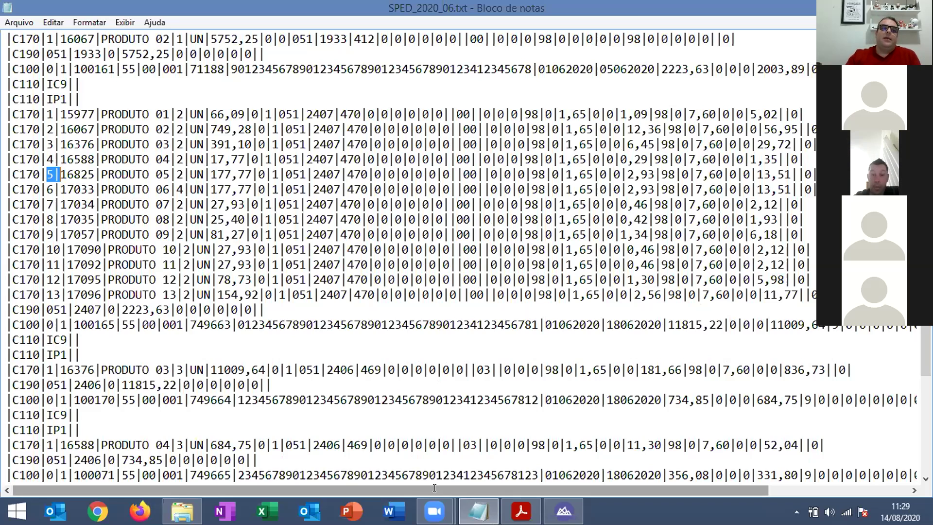
left_click(269, 306)
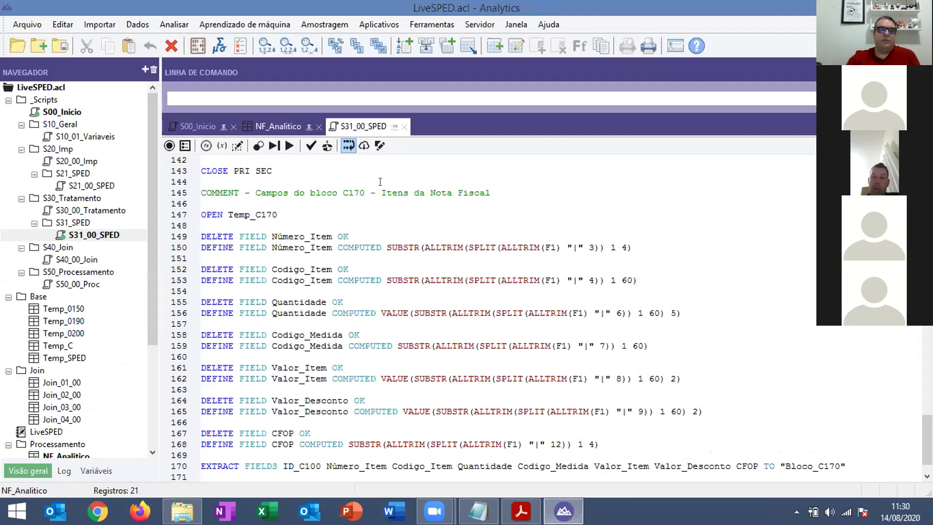
Step: Open the NF_Sum_Produto table in Analytics and highlight the PRODUTO 01 record from Codigo_Item through COUNT
left_click(46, 408)
scroll(46, 408, "down", 4)
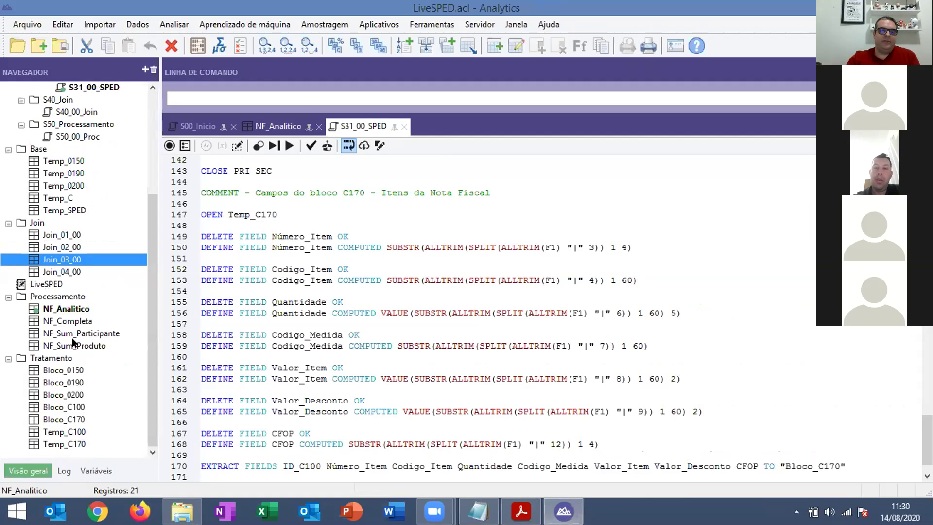
double_click(72, 346)
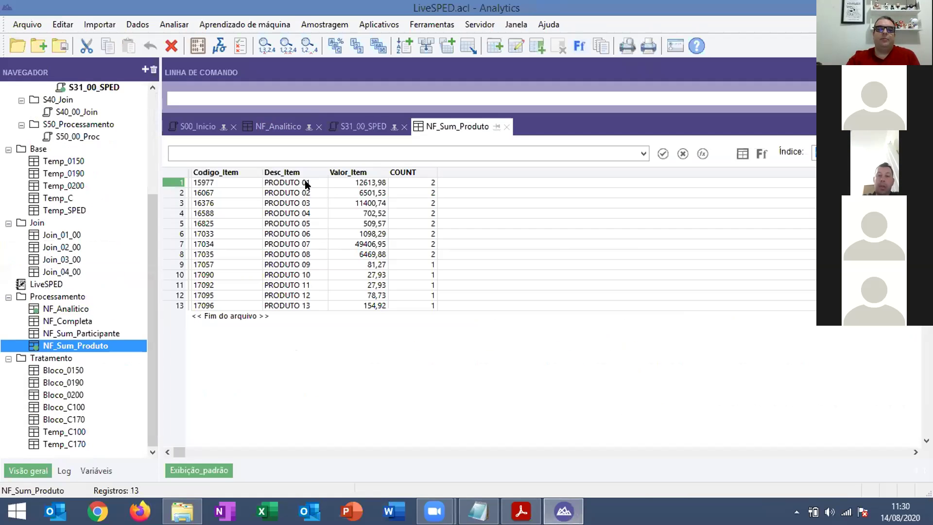
left_click(346, 183)
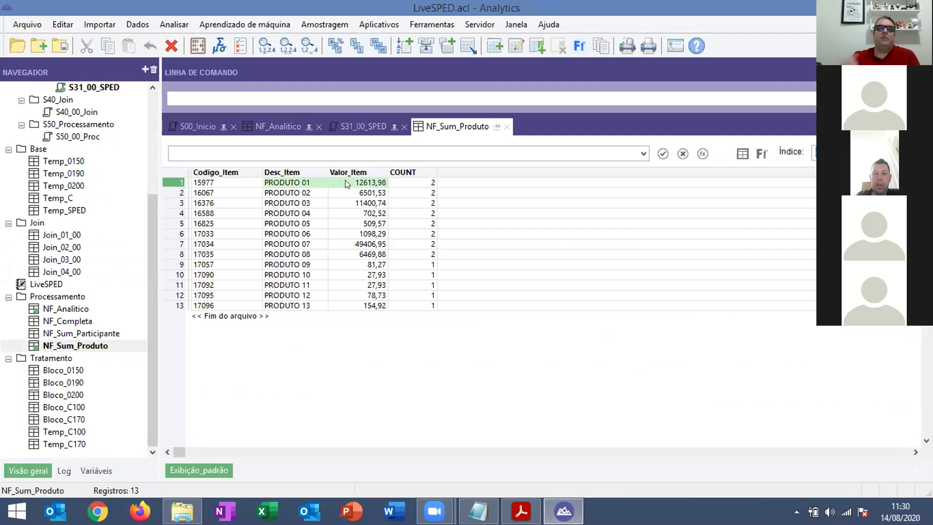
left_click(237, 185)
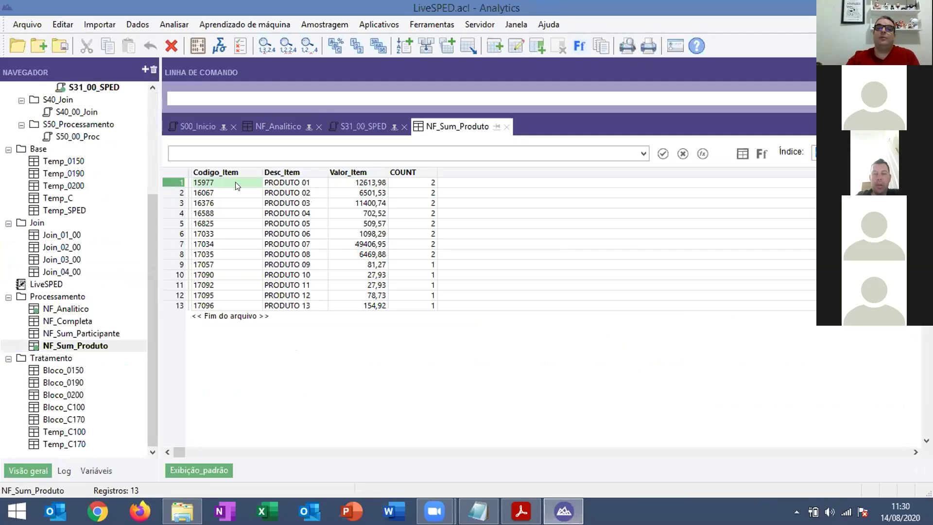
left_click_drag(237, 185, 418, 182)
Step: Open the S50_00_Proc script and highlight Desc_Item and Valor_Item in the SUMMARIZE command that generates NF_Sum_Produto
left_click(364, 128)
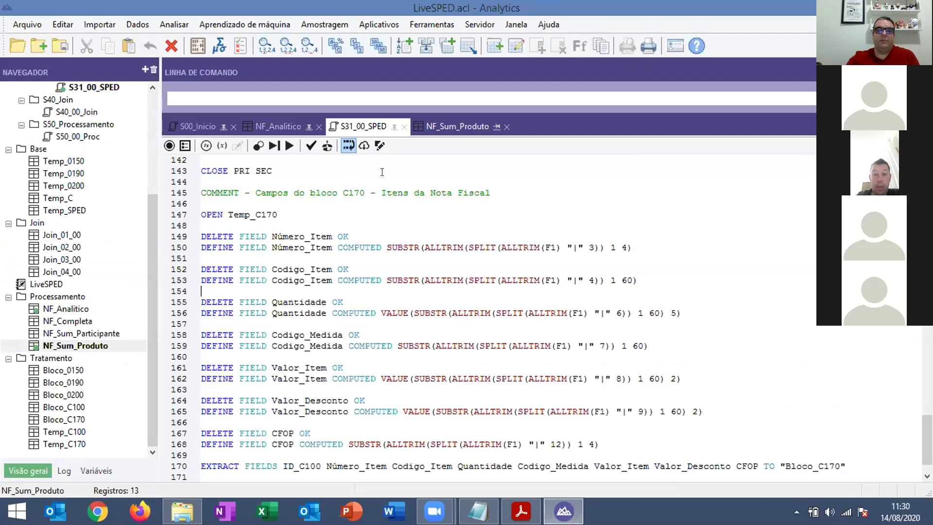
double_click(80, 137)
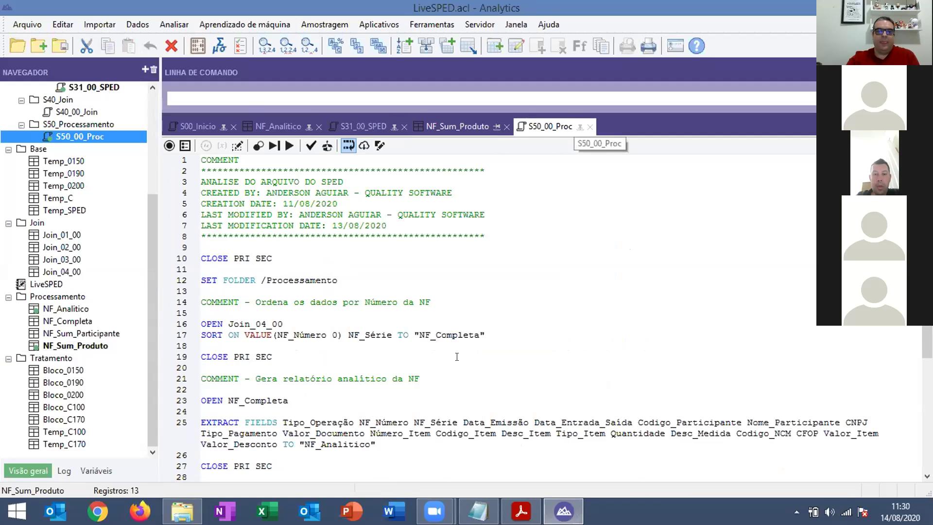
scroll(457, 357, "down", 6)
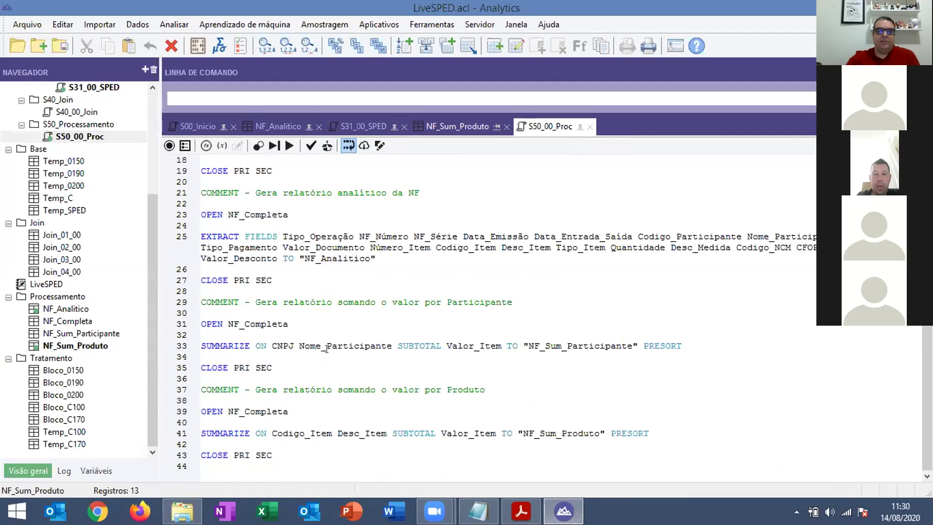
double_click(361, 434)
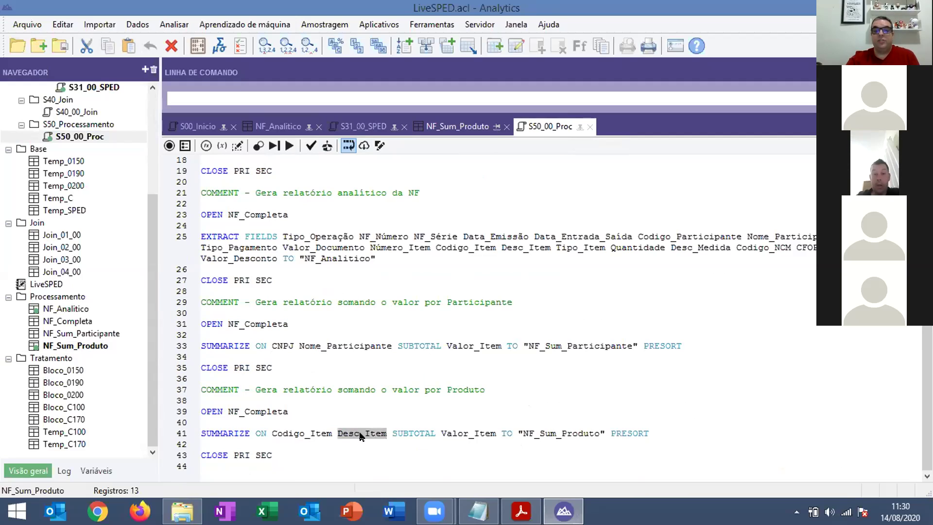
double_click(466, 433)
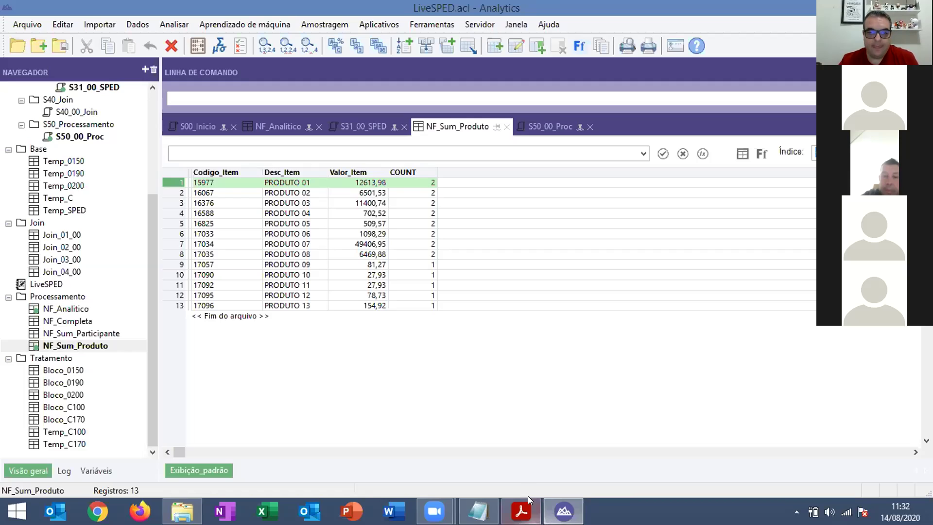
left_click(434, 510)
left_click(462, 411)
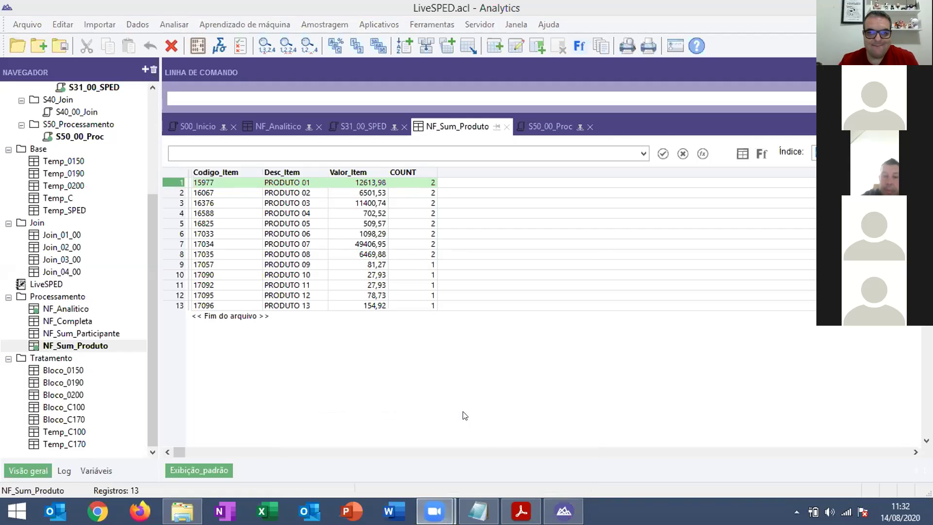